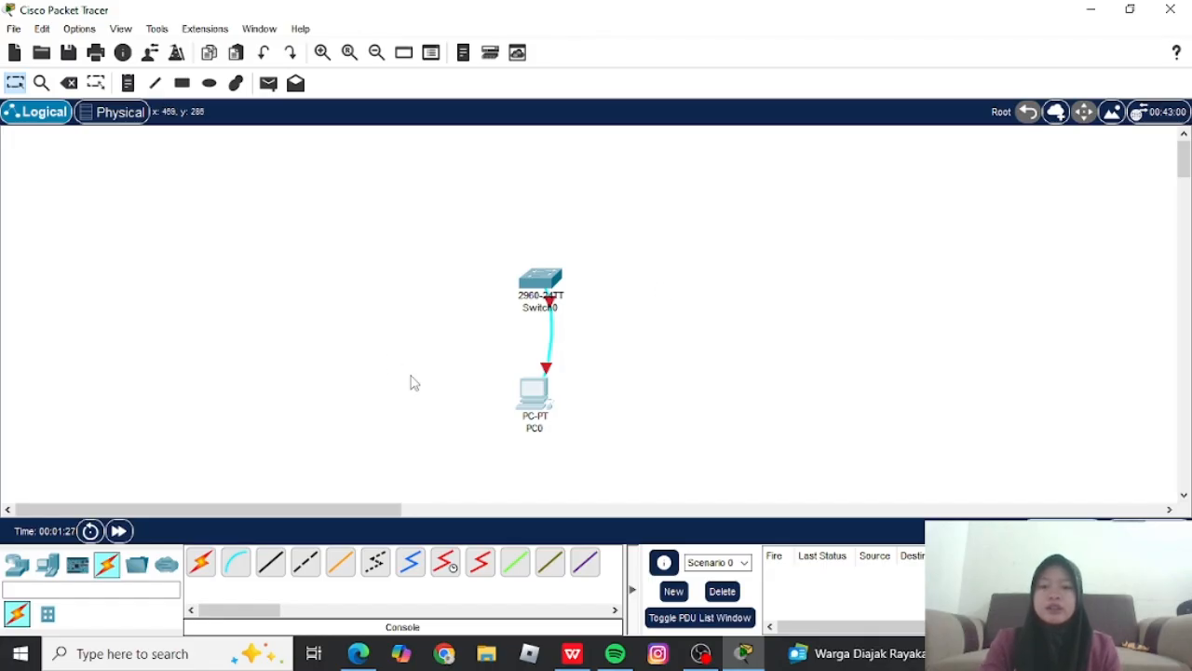
Delete PC0 from the workspace and return to the selection tool.
drag(422, 354, 685, 470)
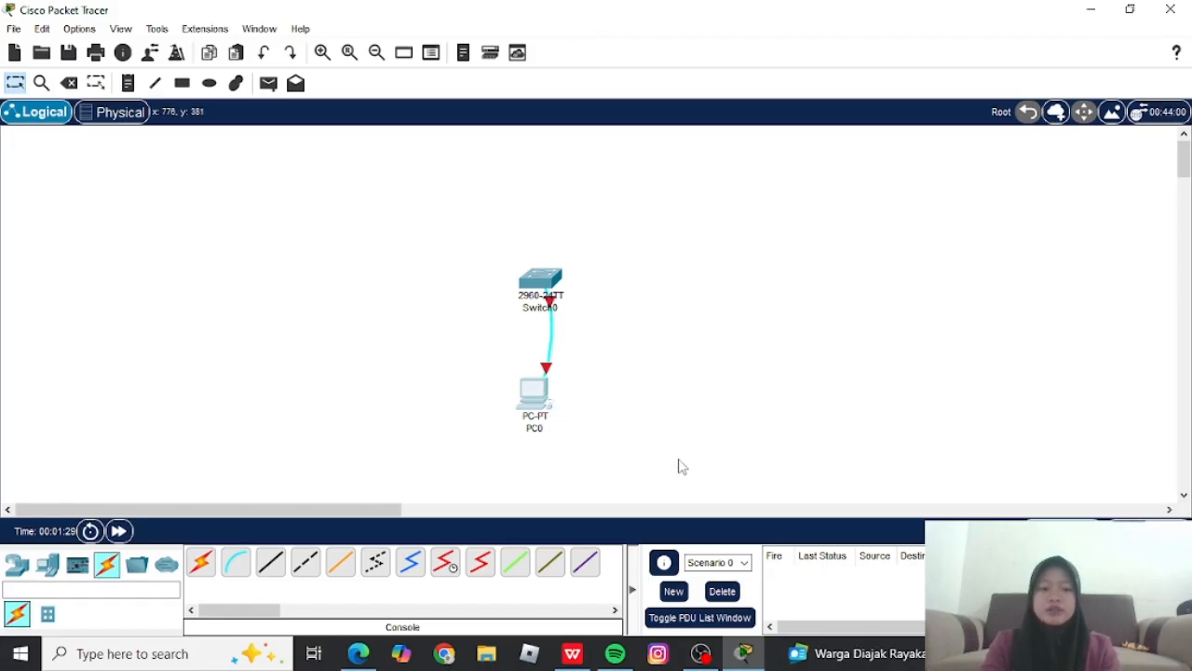
key(Delete)
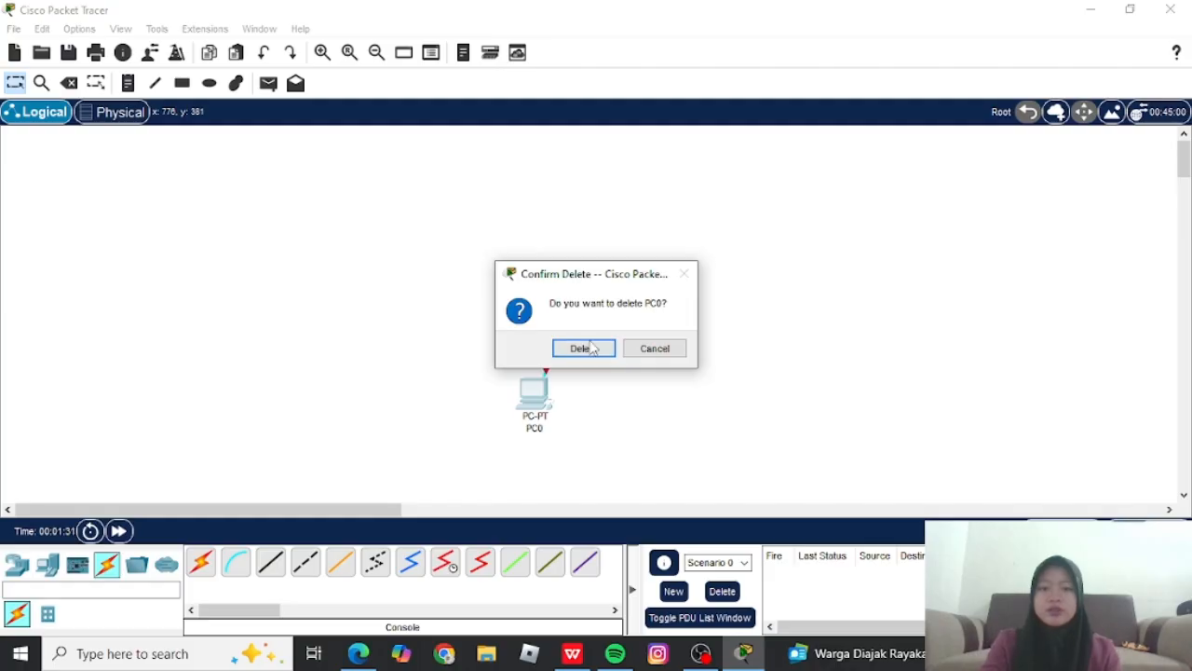
click(583, 349)
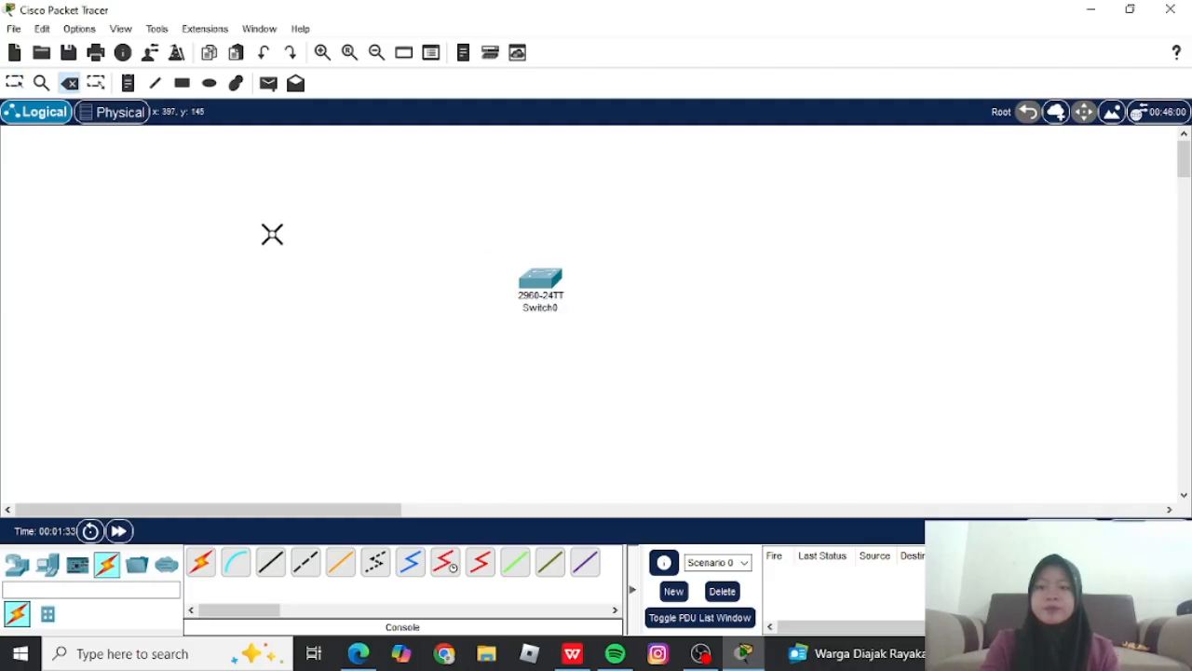
click(14, 83)
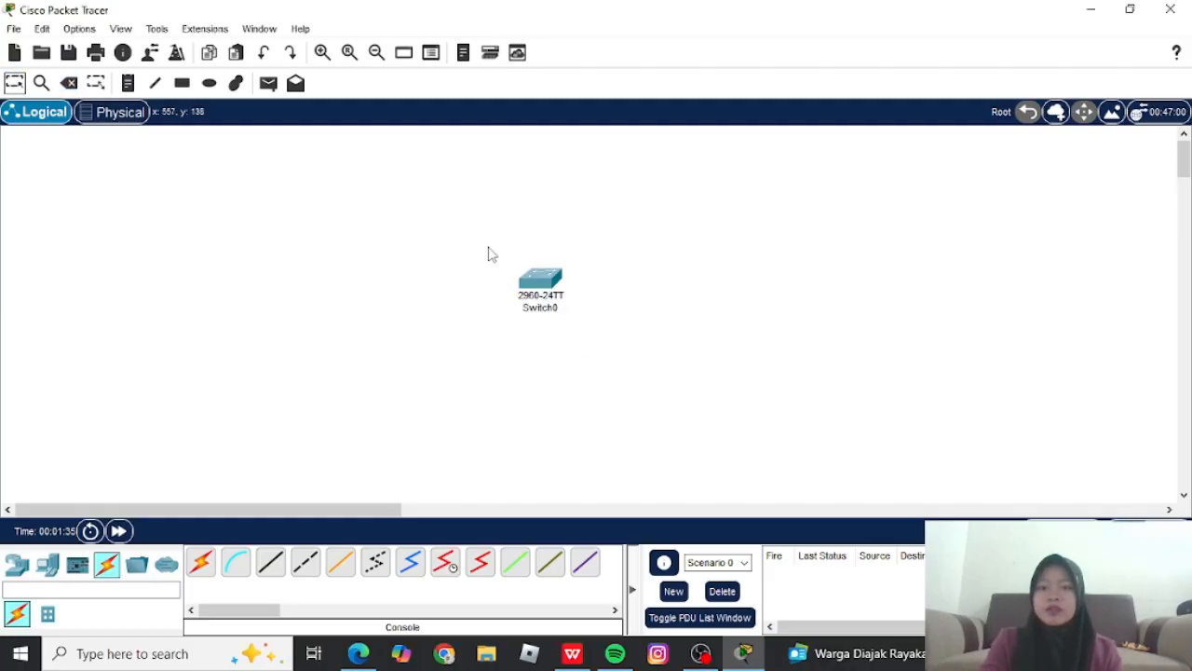
Open Switch0's command line and enter privileged EXEC mode with the enable command.
click(541, 281)
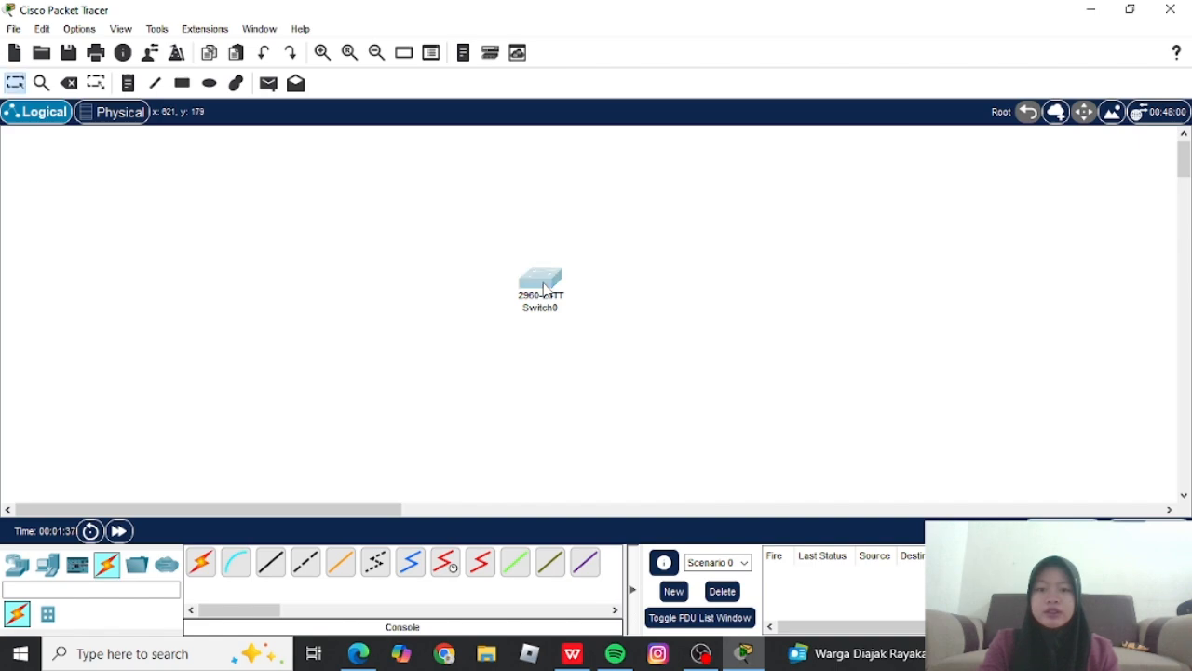
click(915, 406)
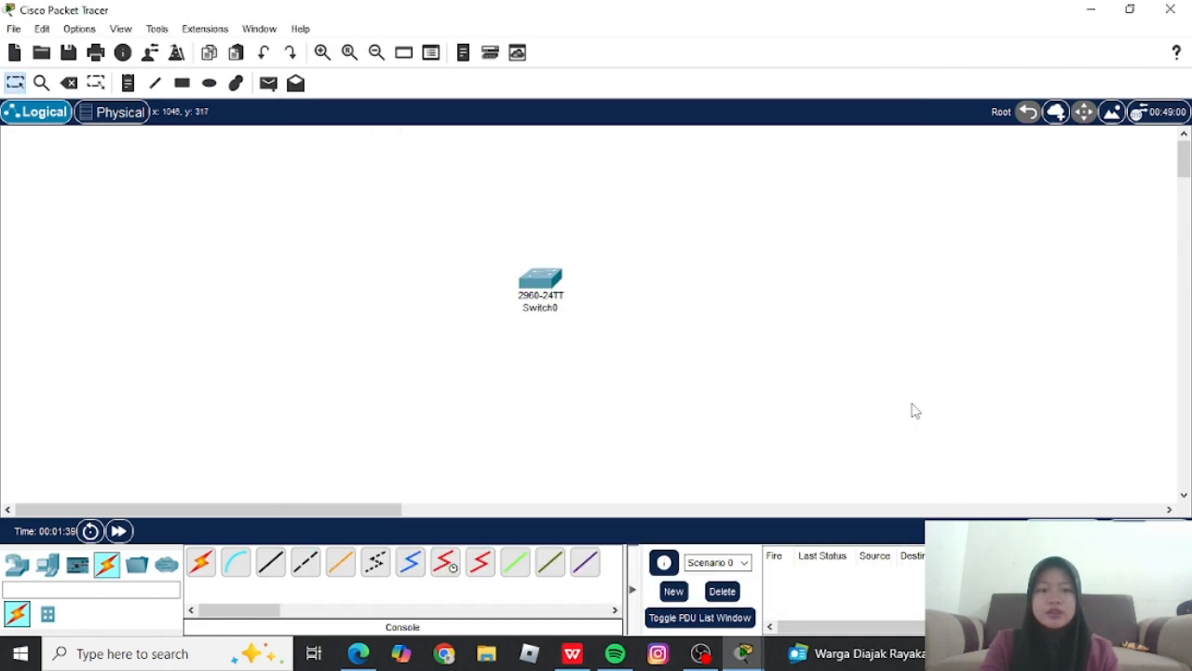
click(545, 291)
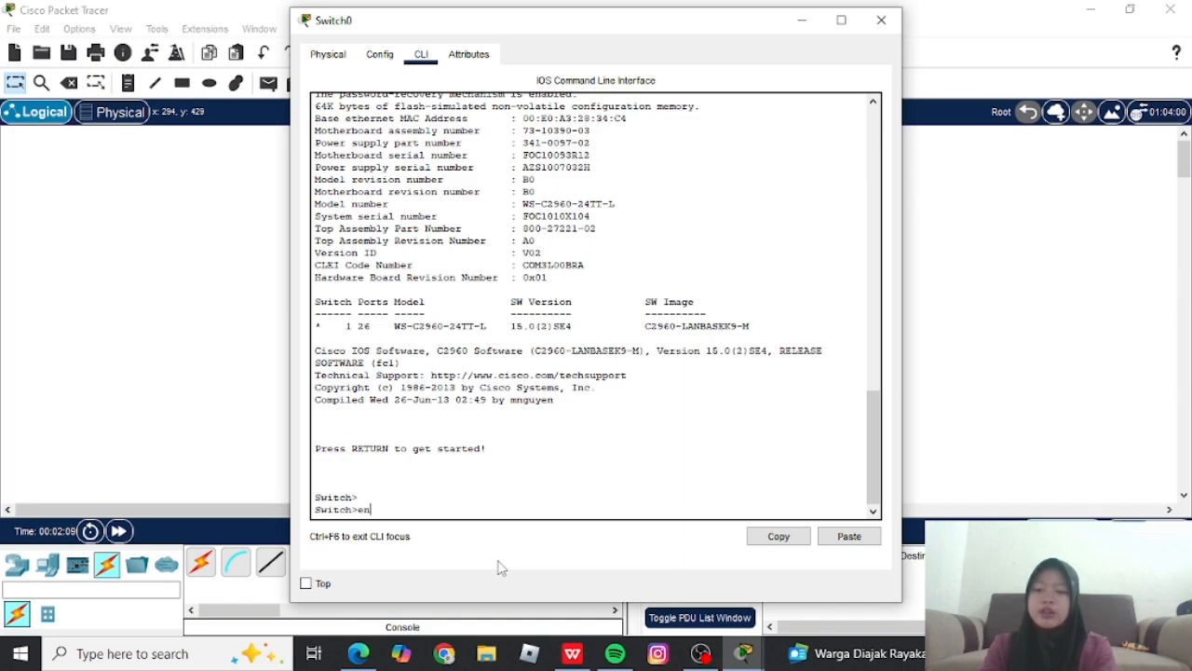
key(Tab)
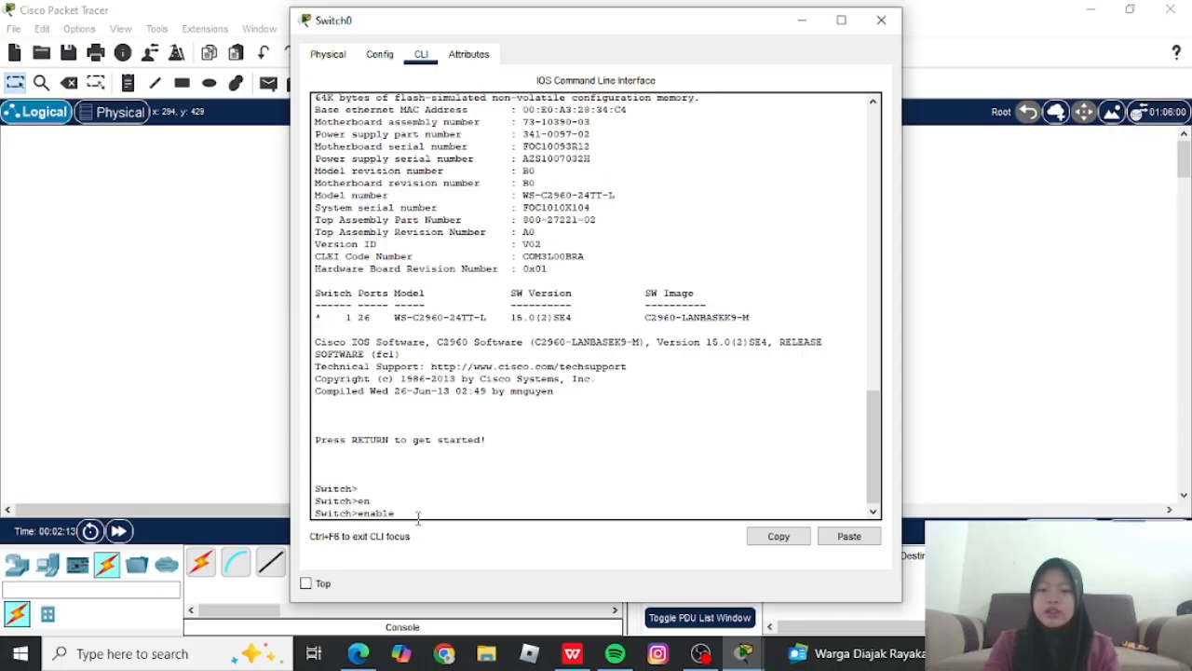
key(Return)
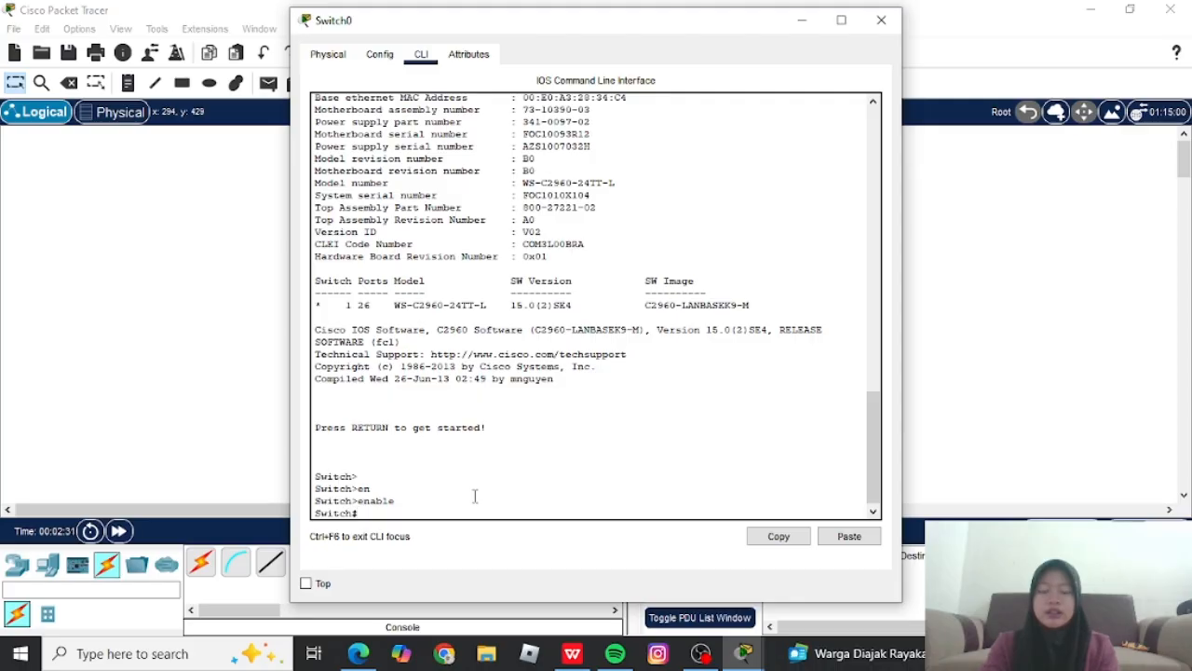
List all available privileged EXEC commands with ? and page through to the end of the list.
text(?)
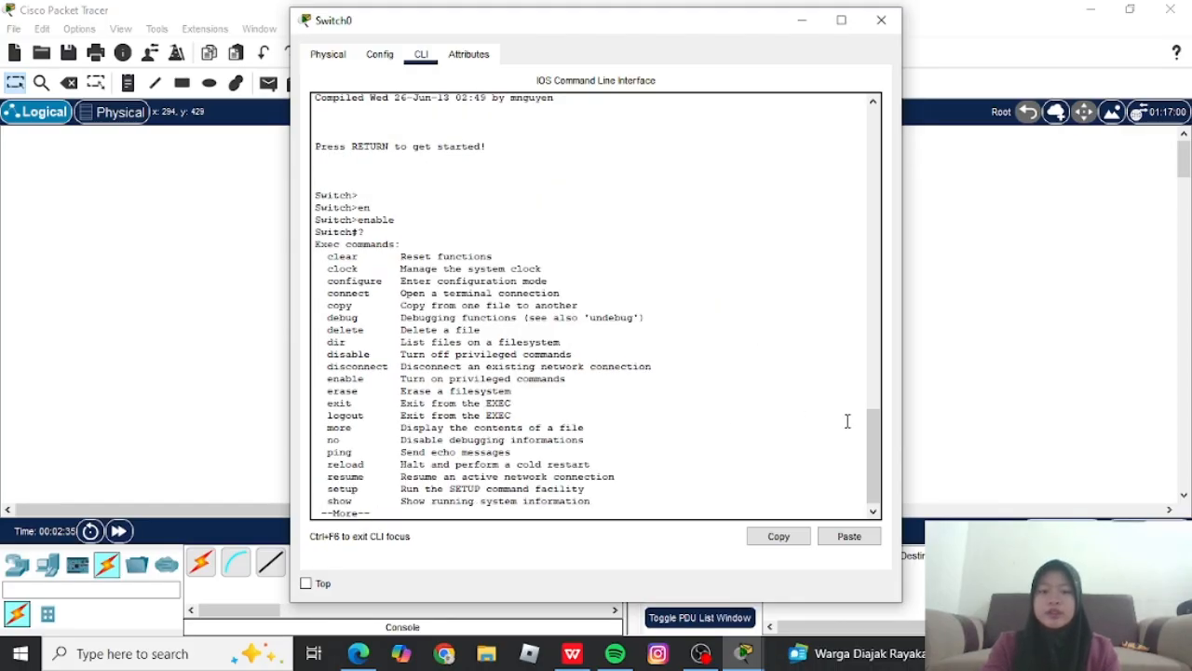
drag(874, 429, 872, 505)
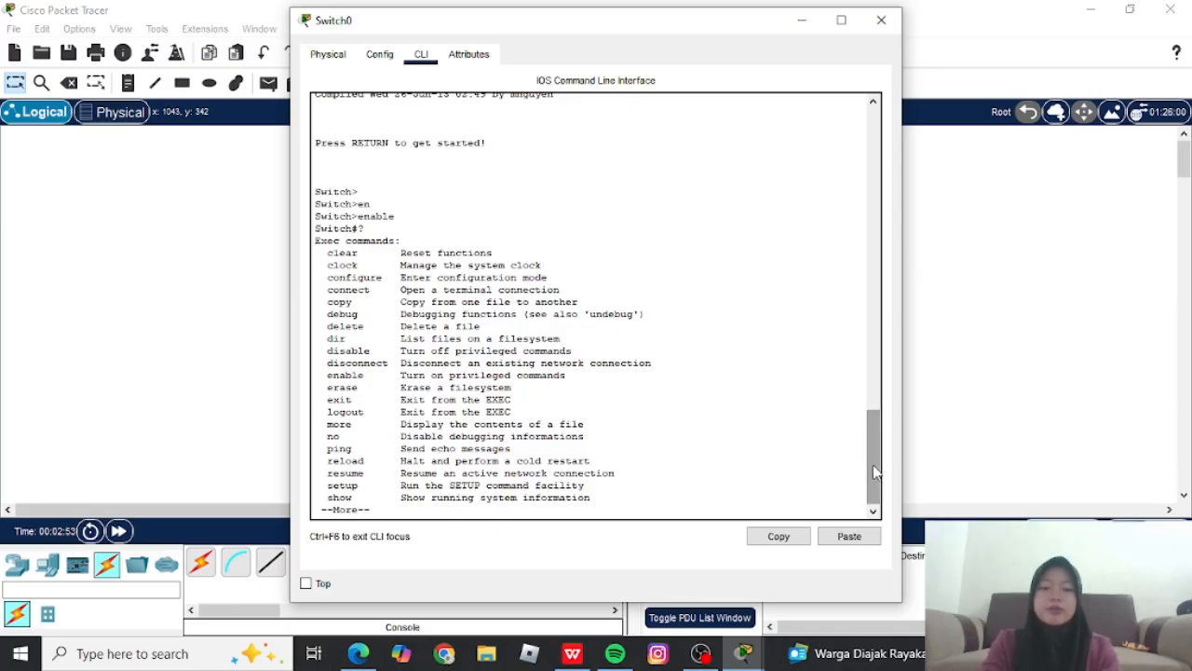
key(Return)
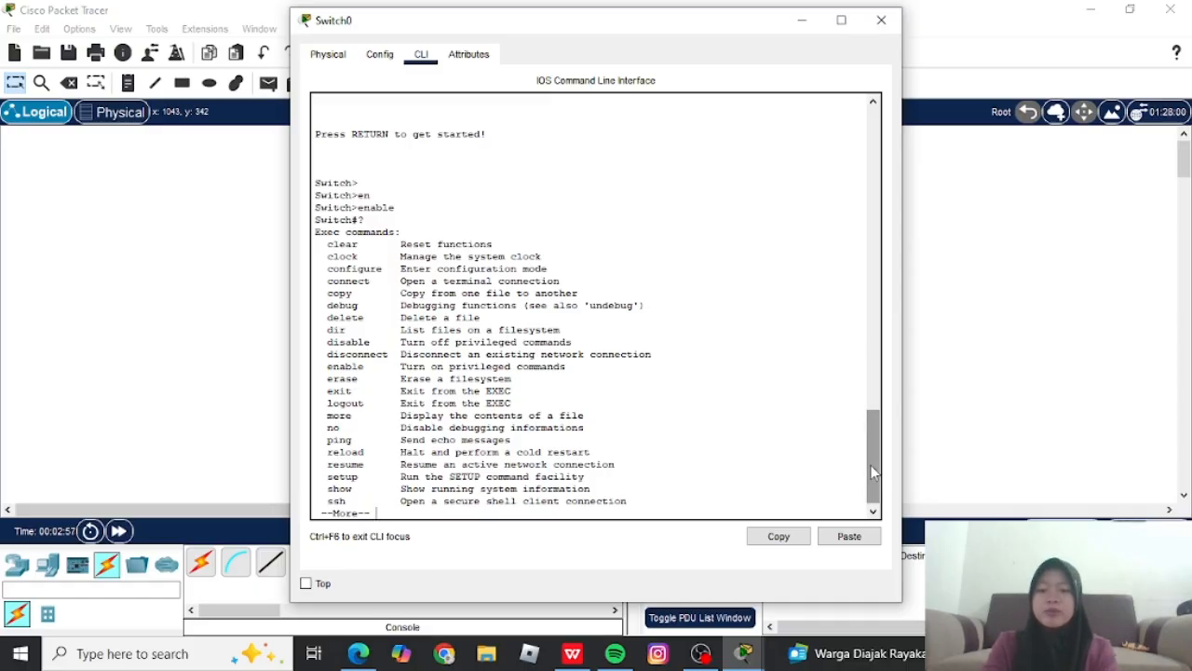
key(space)
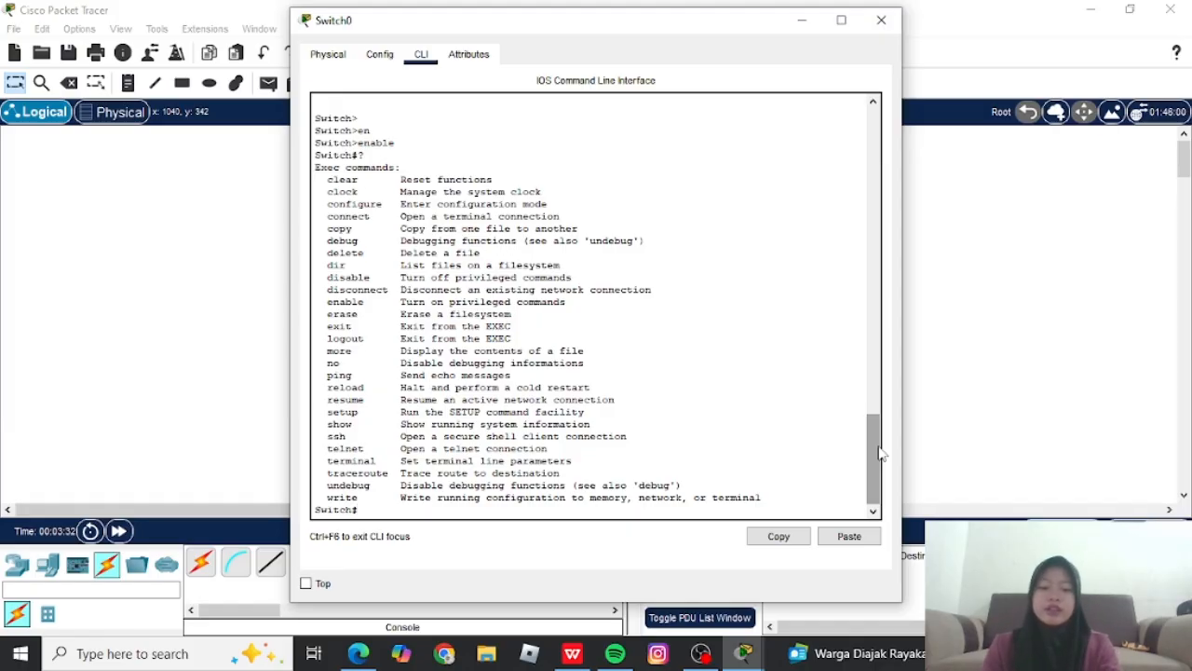
Enter global configuration mode on the switch with configure terminal.
text(conf)
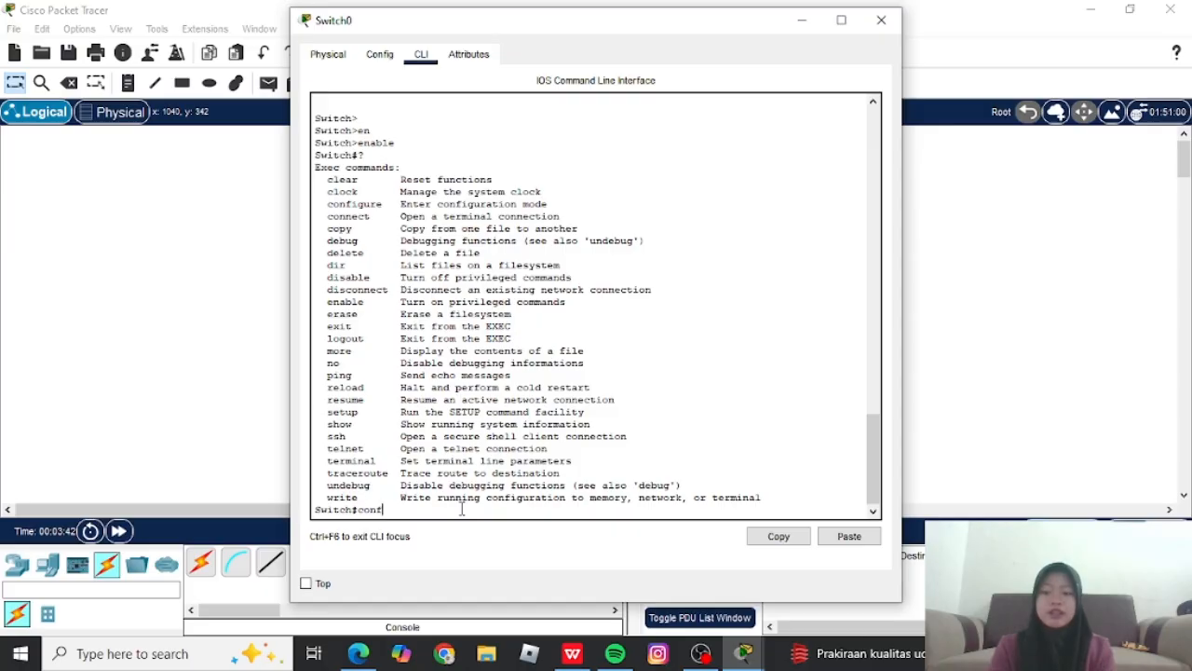
key(Tab)
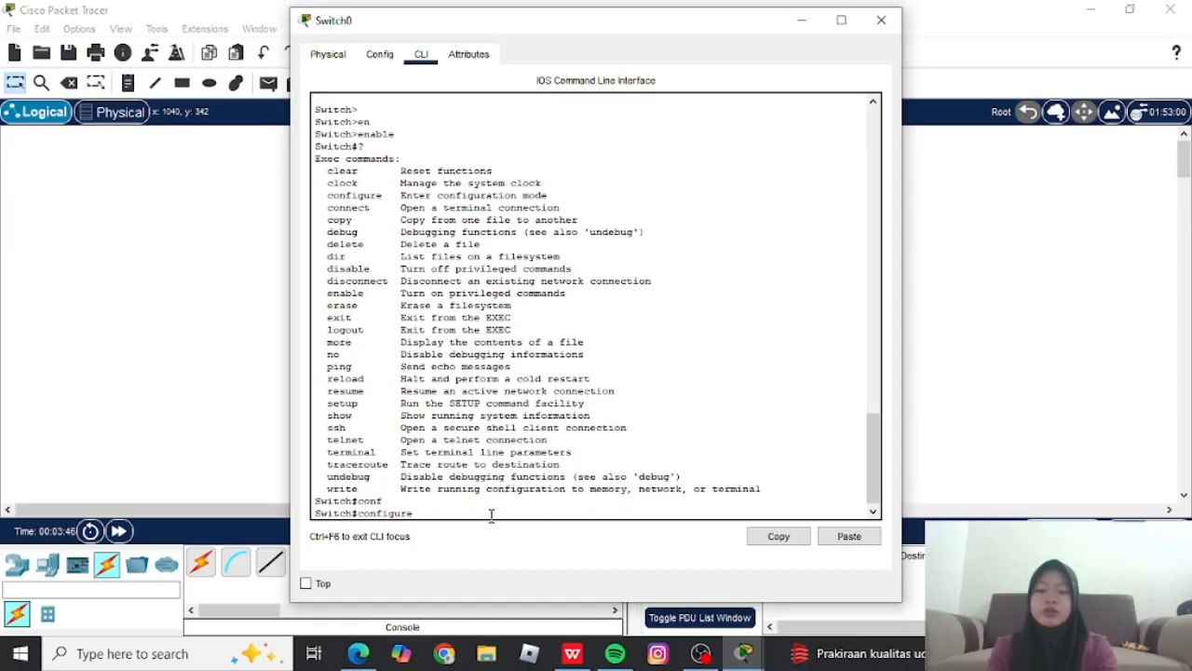
text(t)
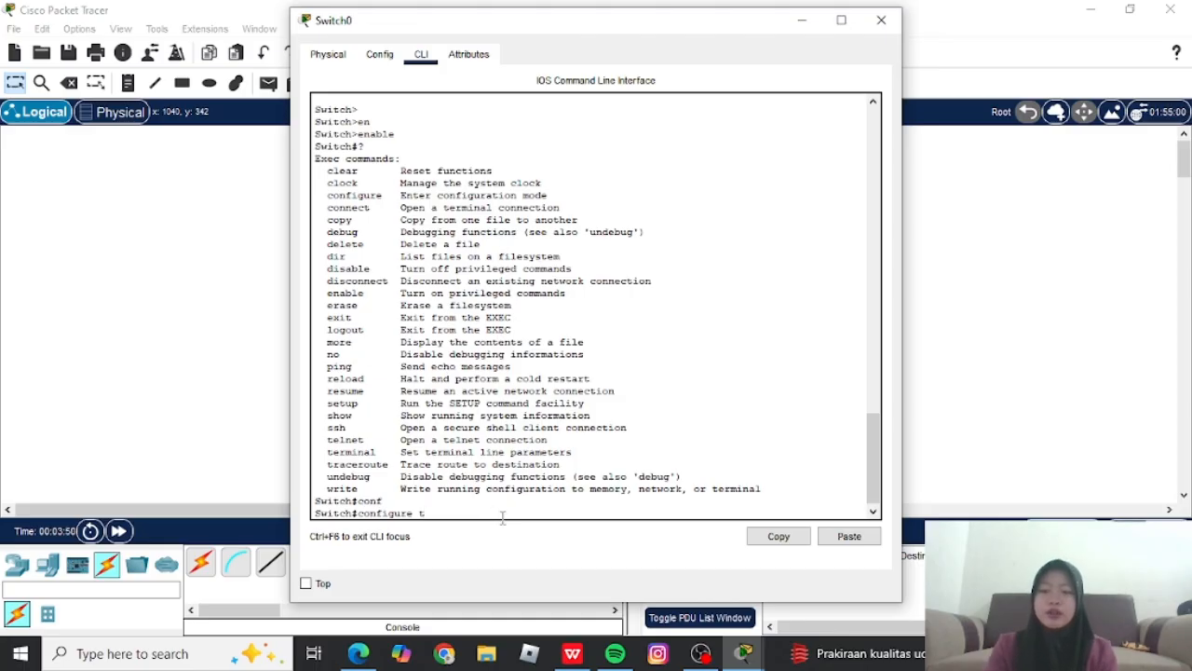
key(Tab)
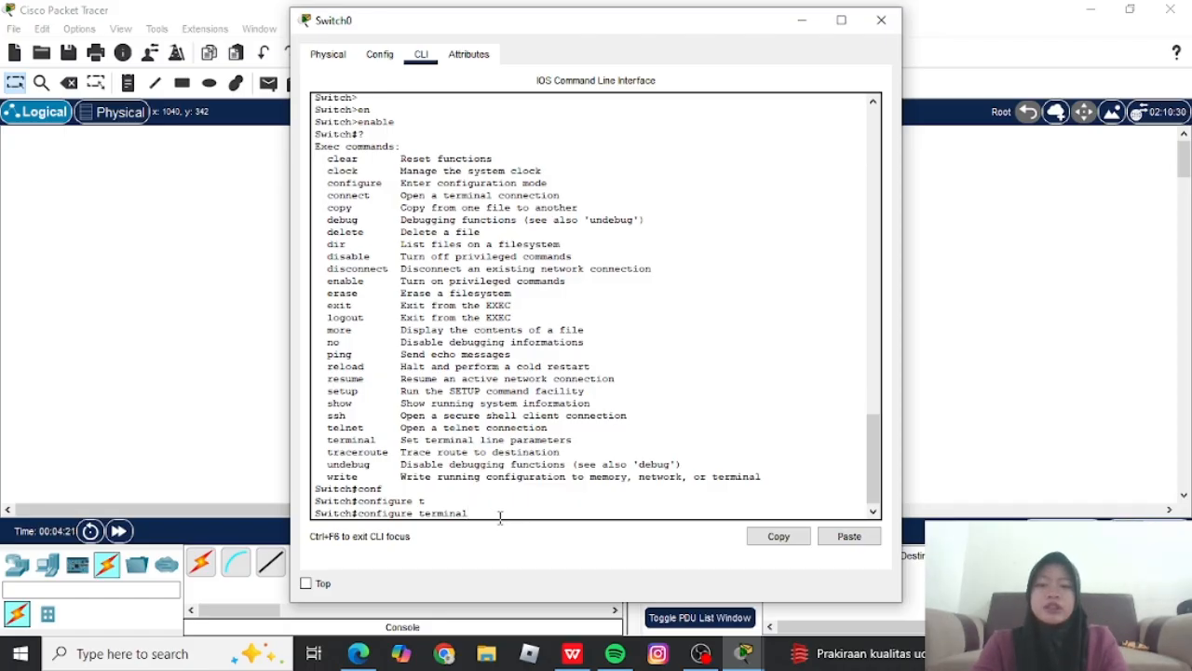
key(Return)
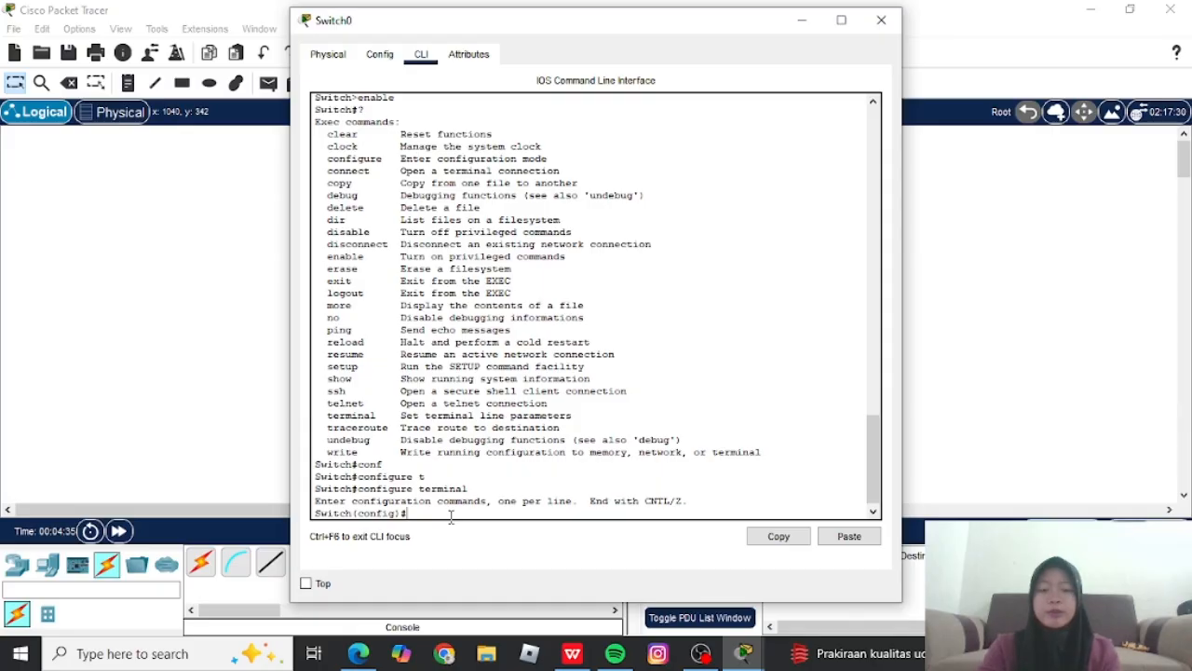
List all global configuration commands with ? and page through to the end of the list.
text(?)
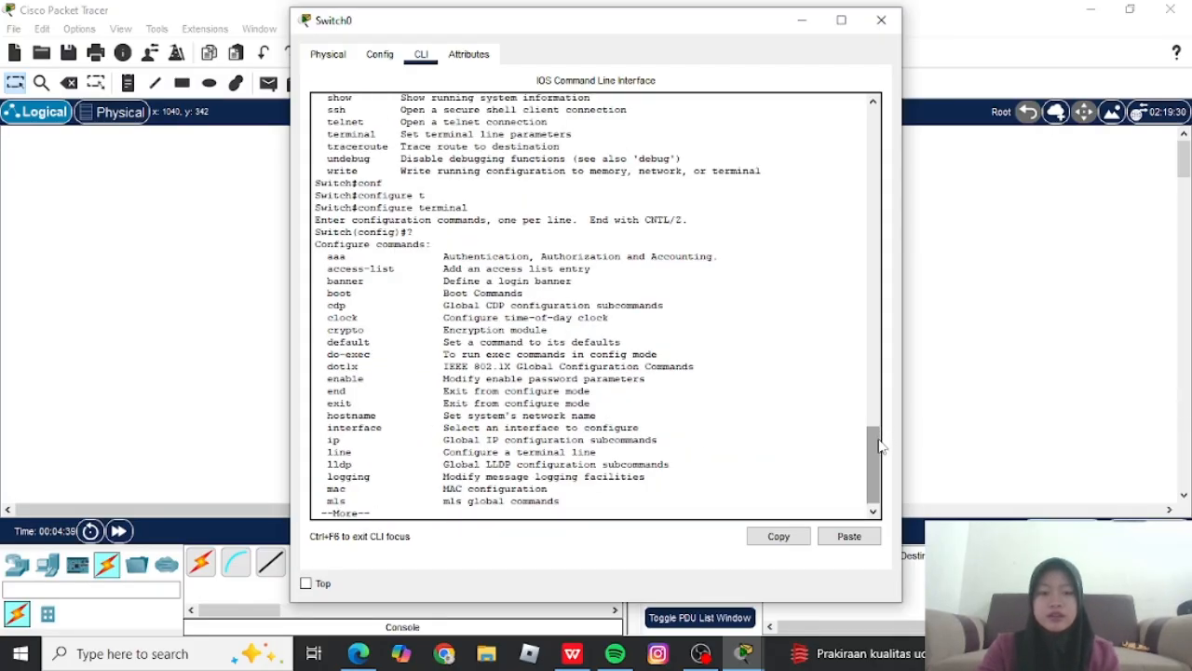
drag(878, 442, 873, 510)
key(space)
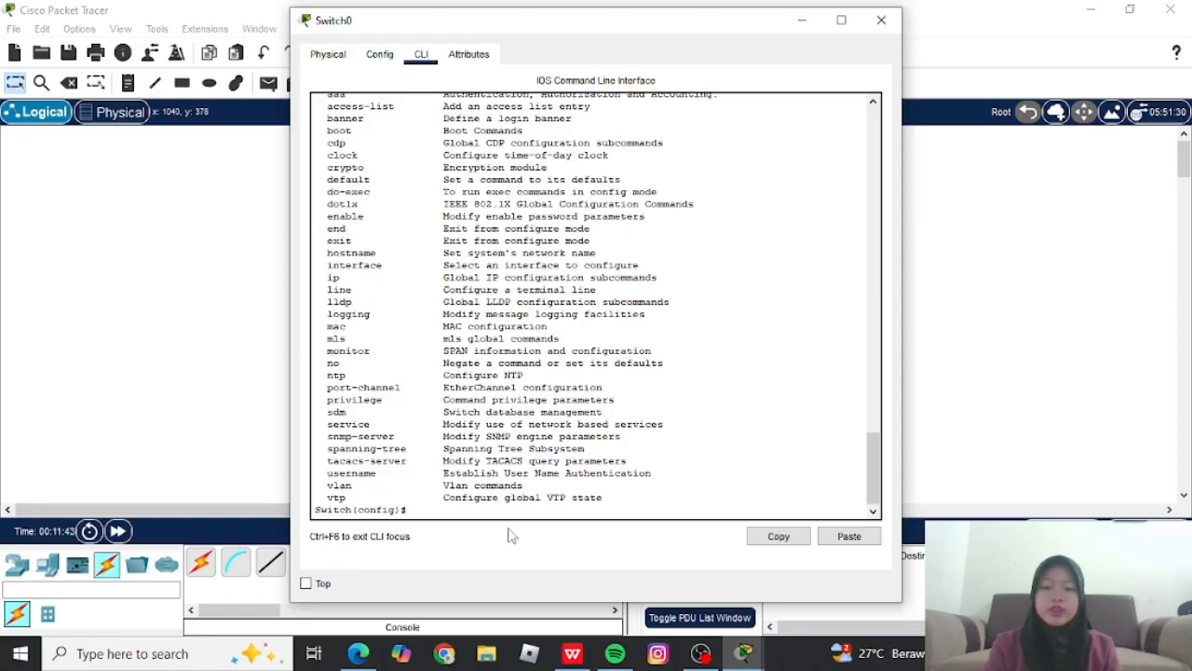
Set the switch's privileged-mode password with the enable password command.
text(e)
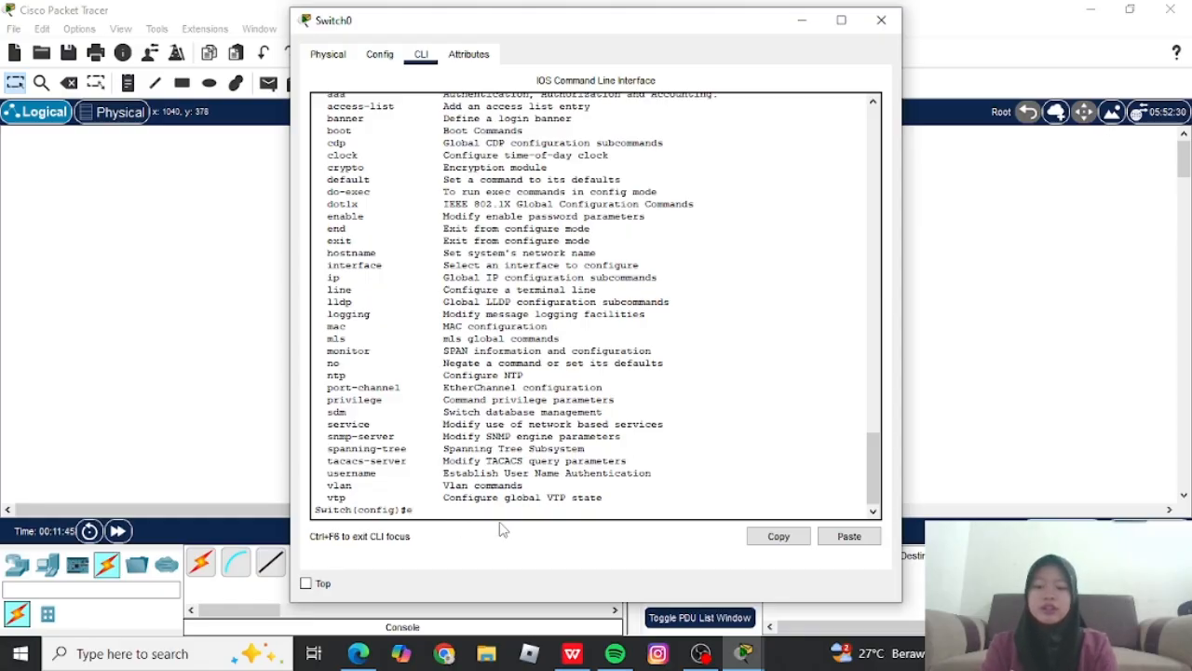
text(na)
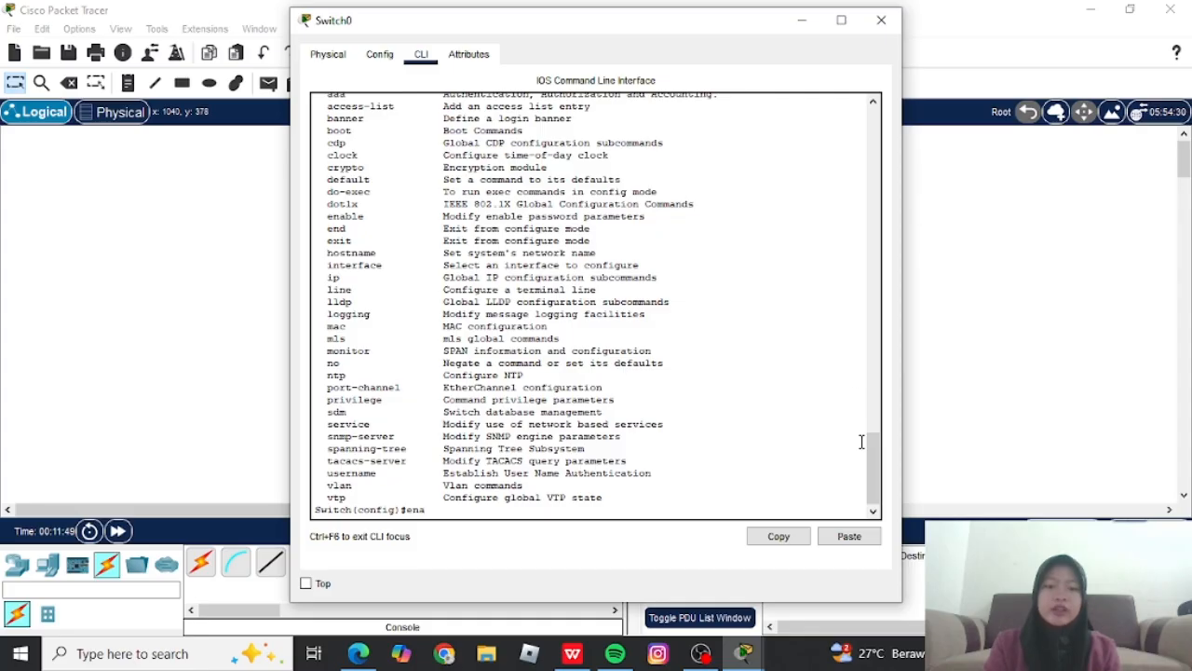
key(Tab)
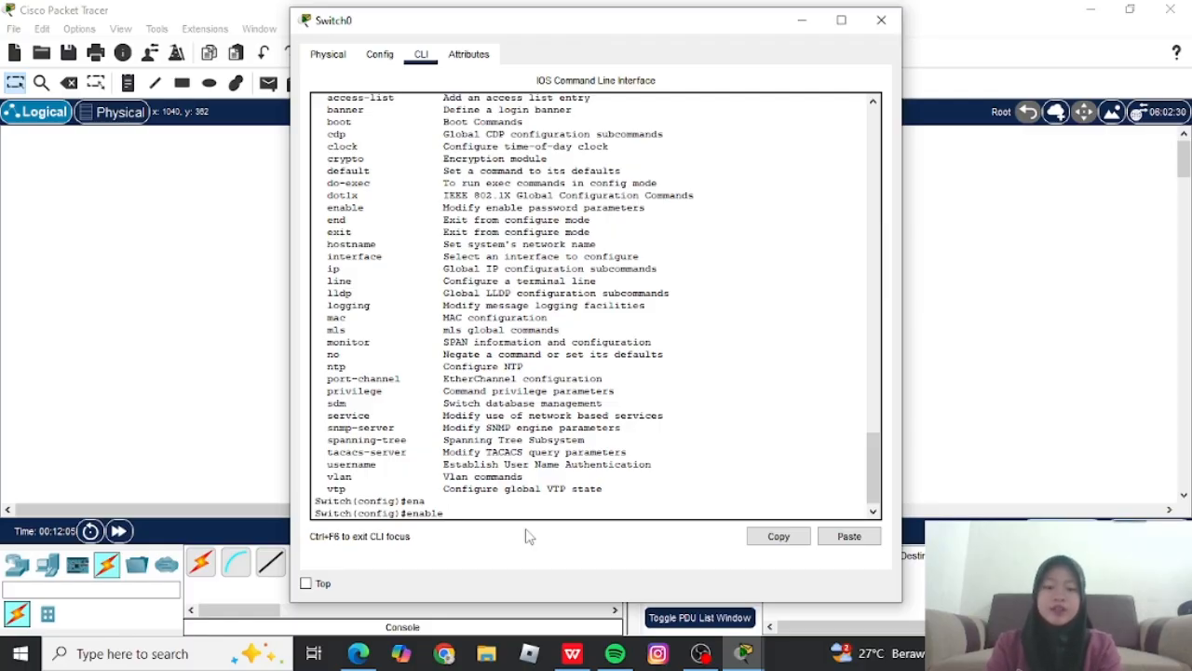
text(pa)
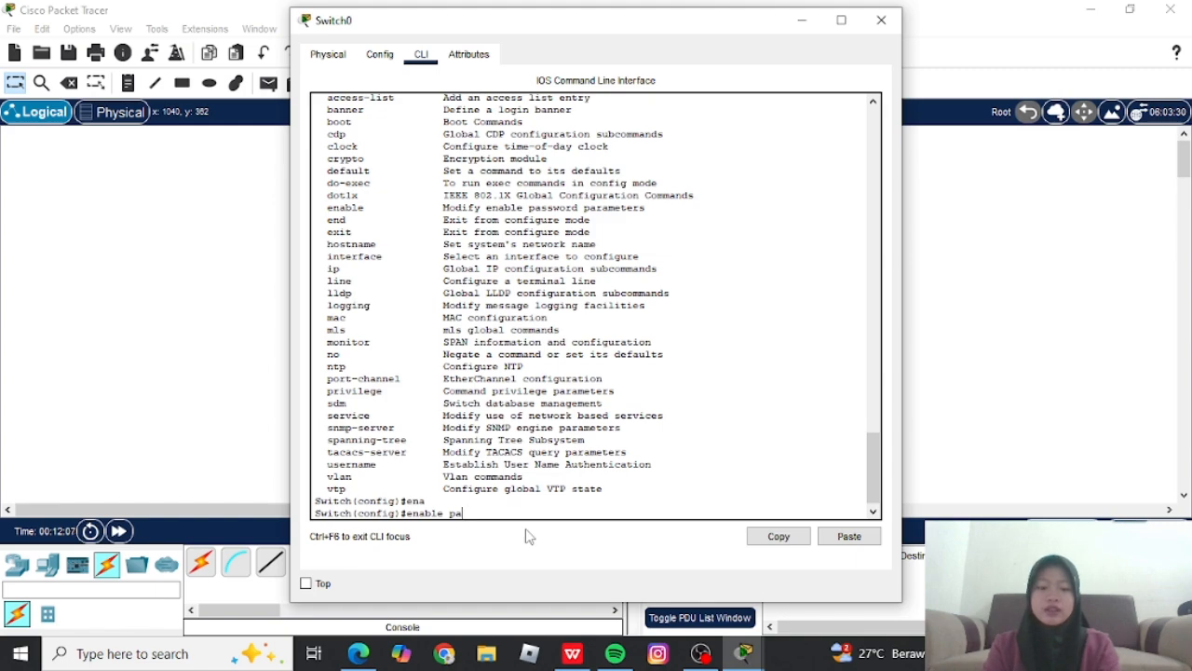
text(ss)
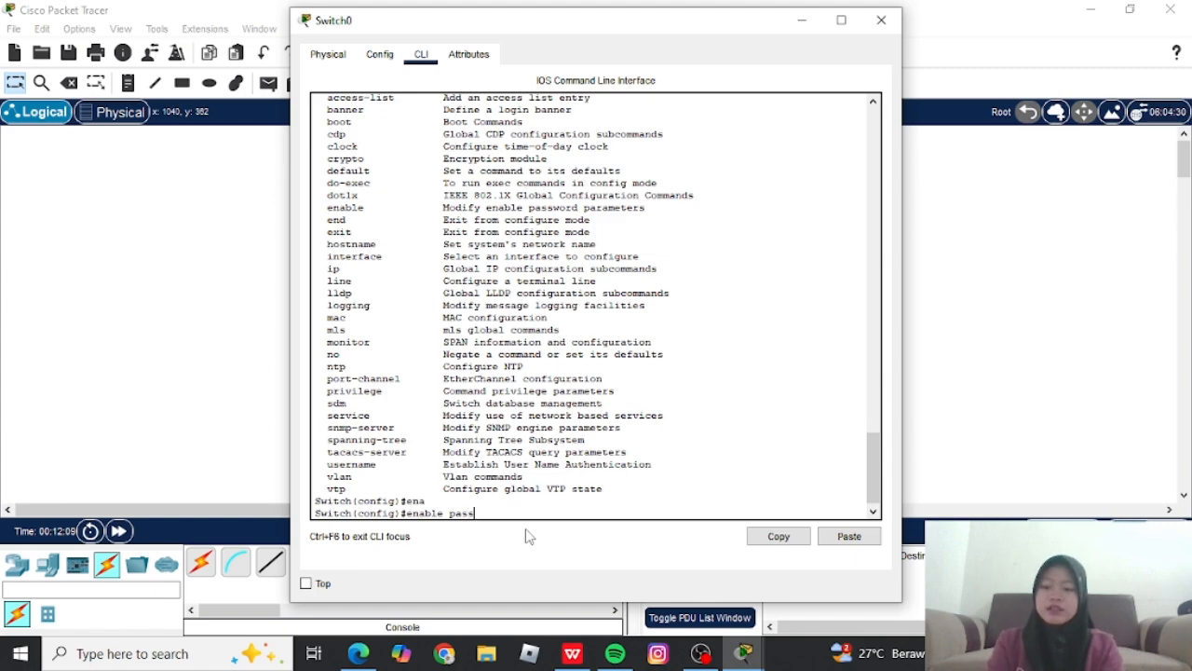
key(Tab)
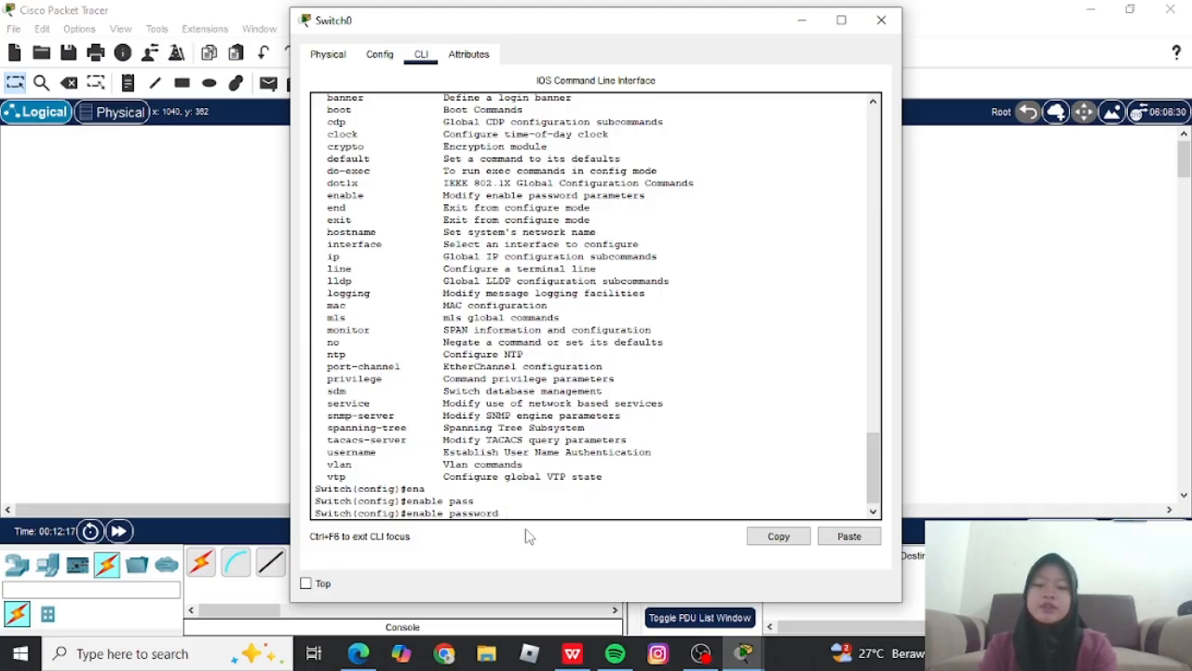
text(12)
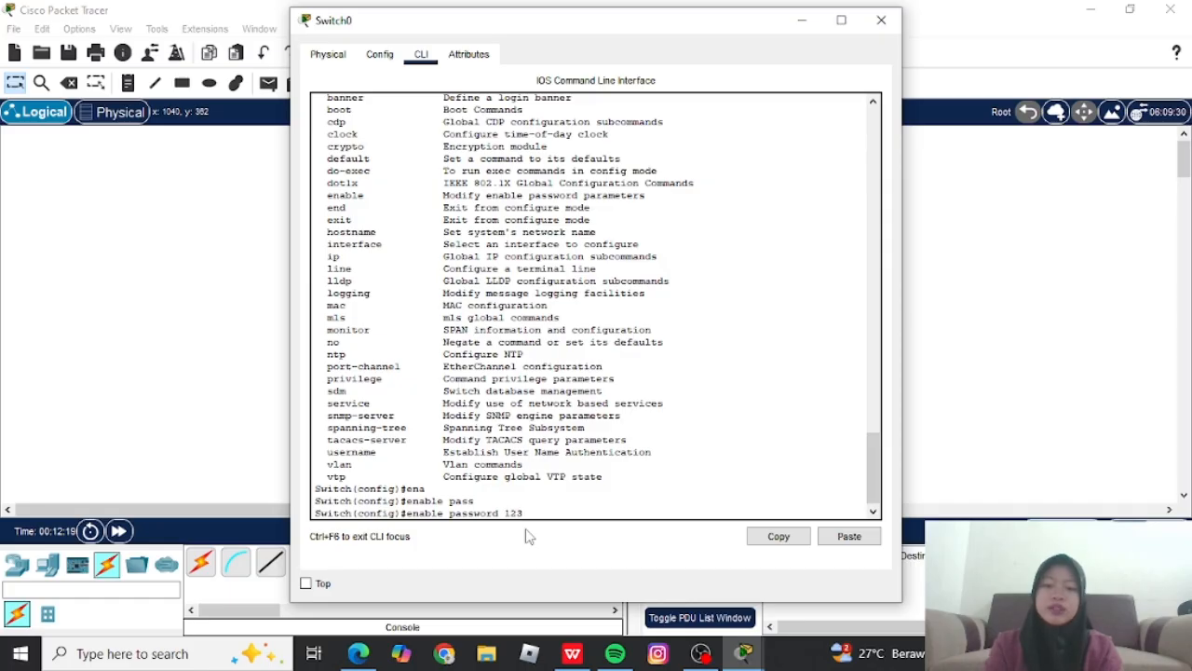
text(3)
key(Return)
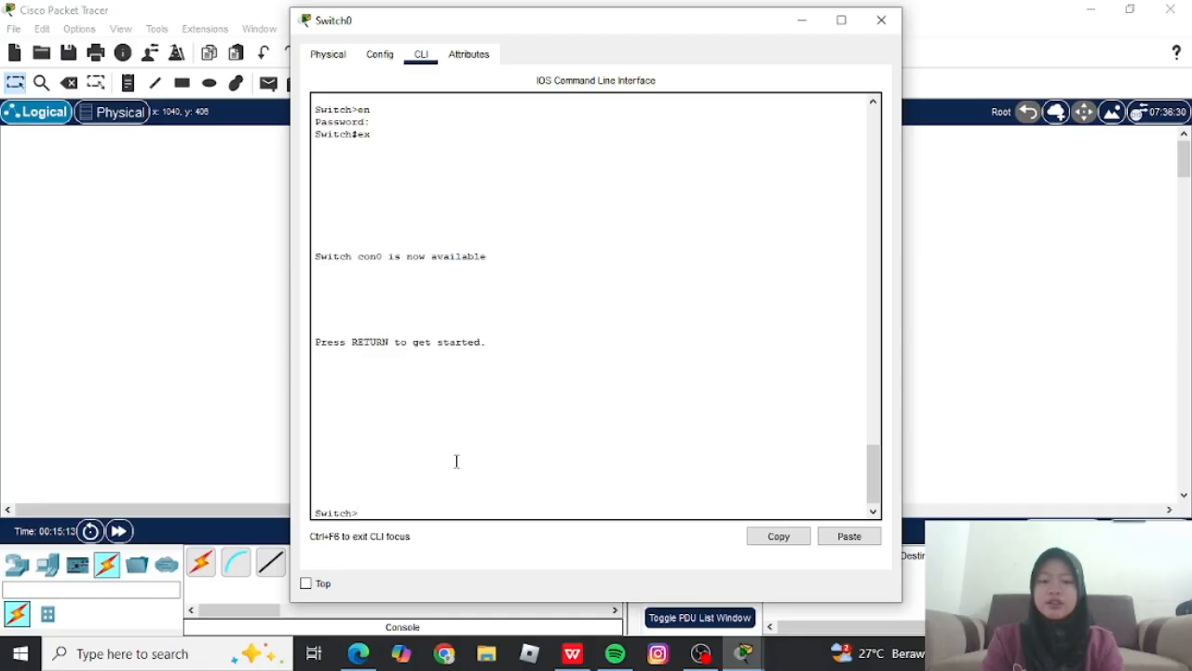
Log back into privileged EXEC mode with enable, submitting the enable password.
drag(878, 467, 867, 520)
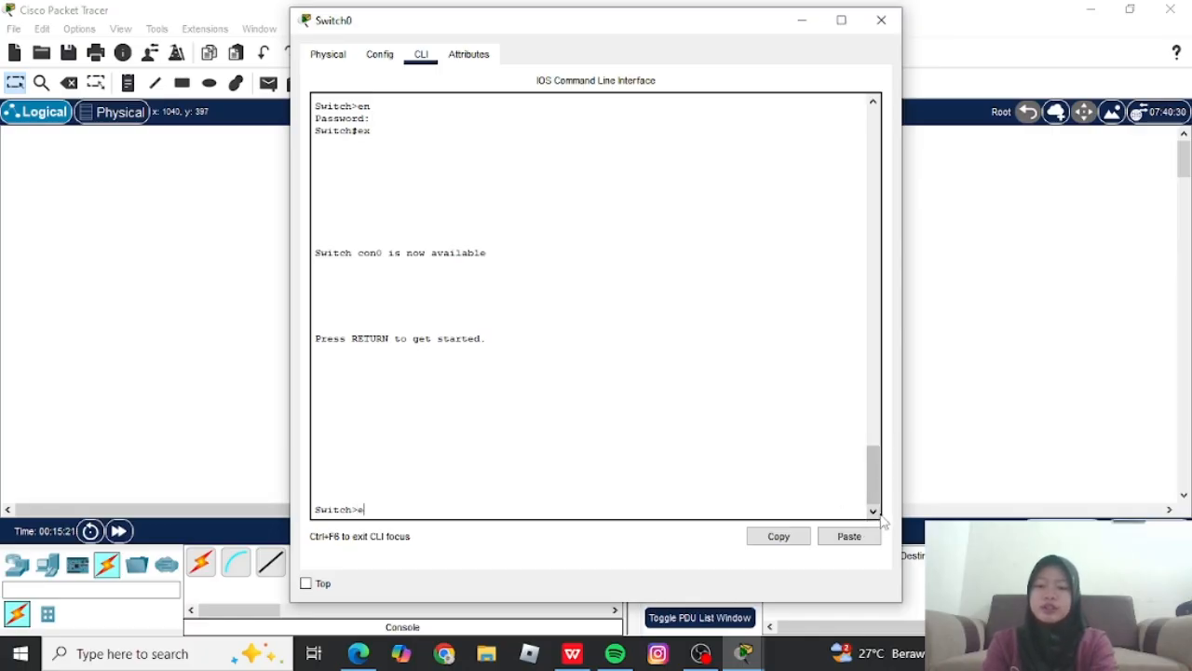
text(x)
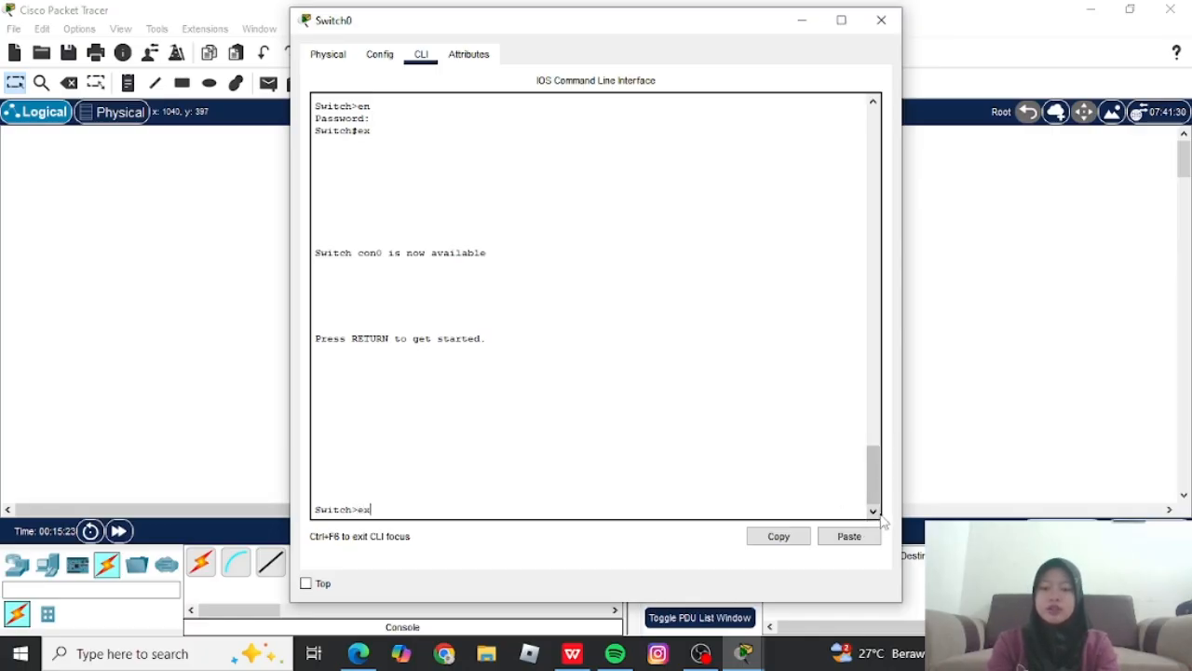
key(BackSpace)
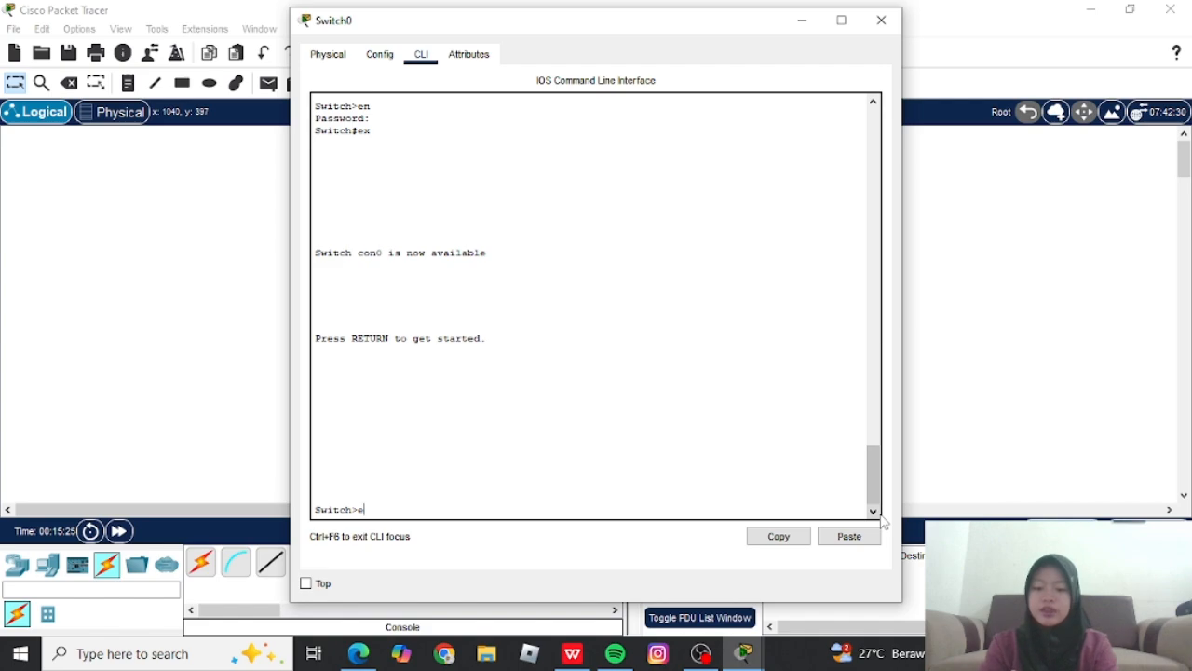
text(n)
key(Tab)
key(Return)
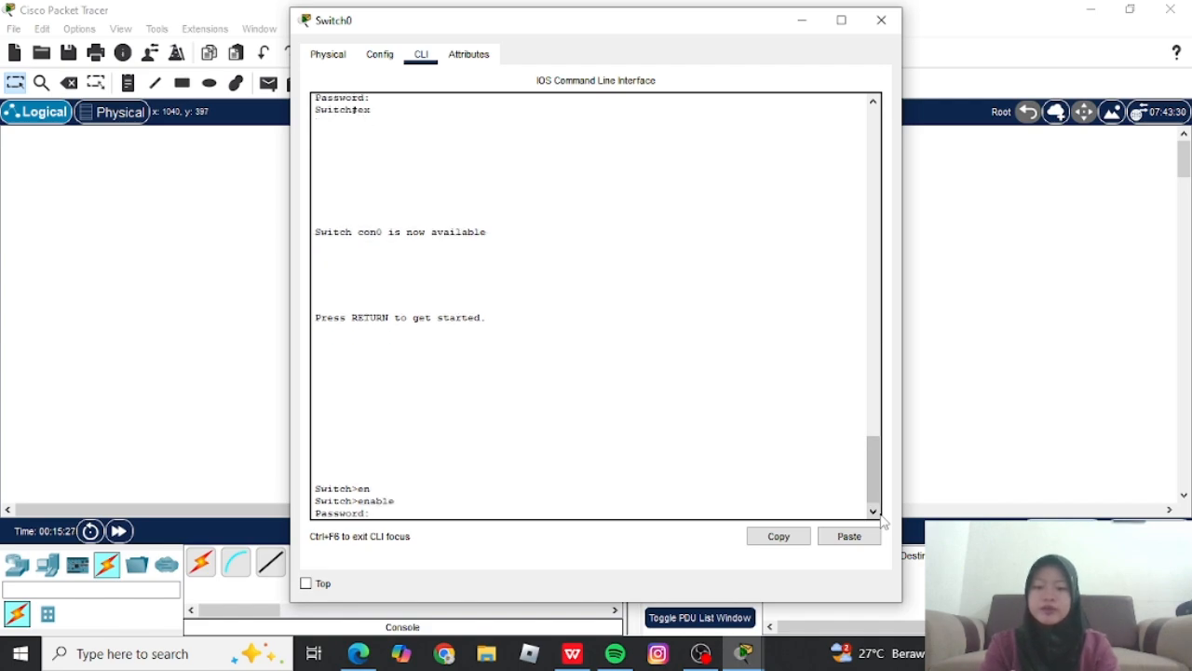
drag(873, 469, 873, 489)
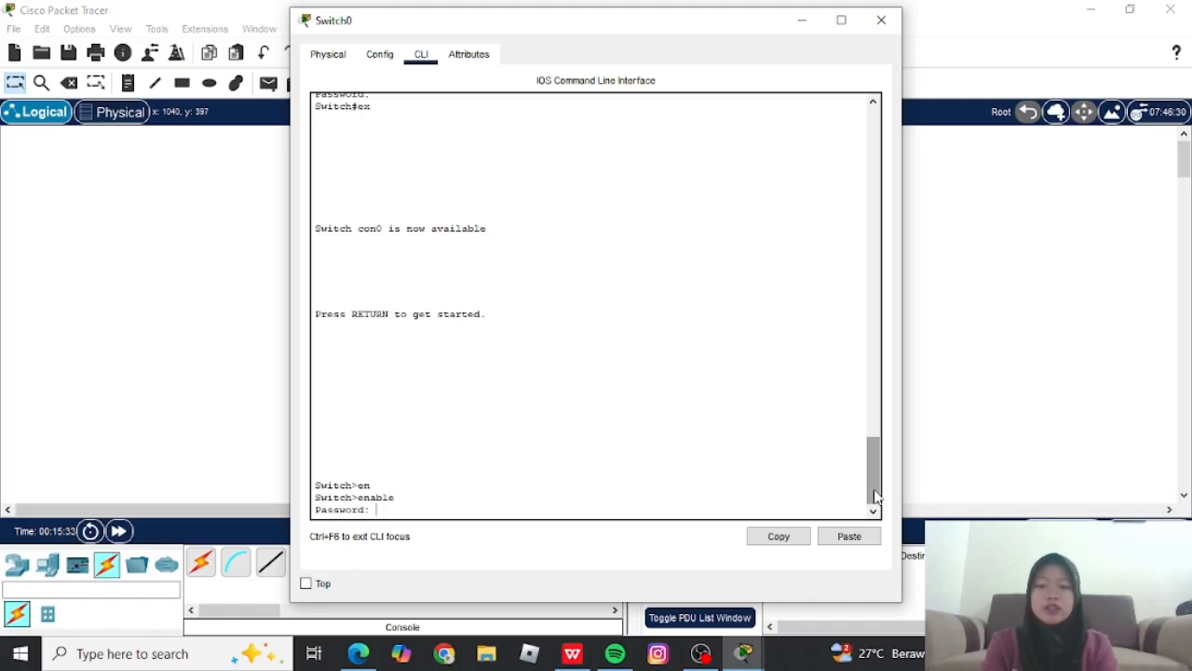
key(Return)
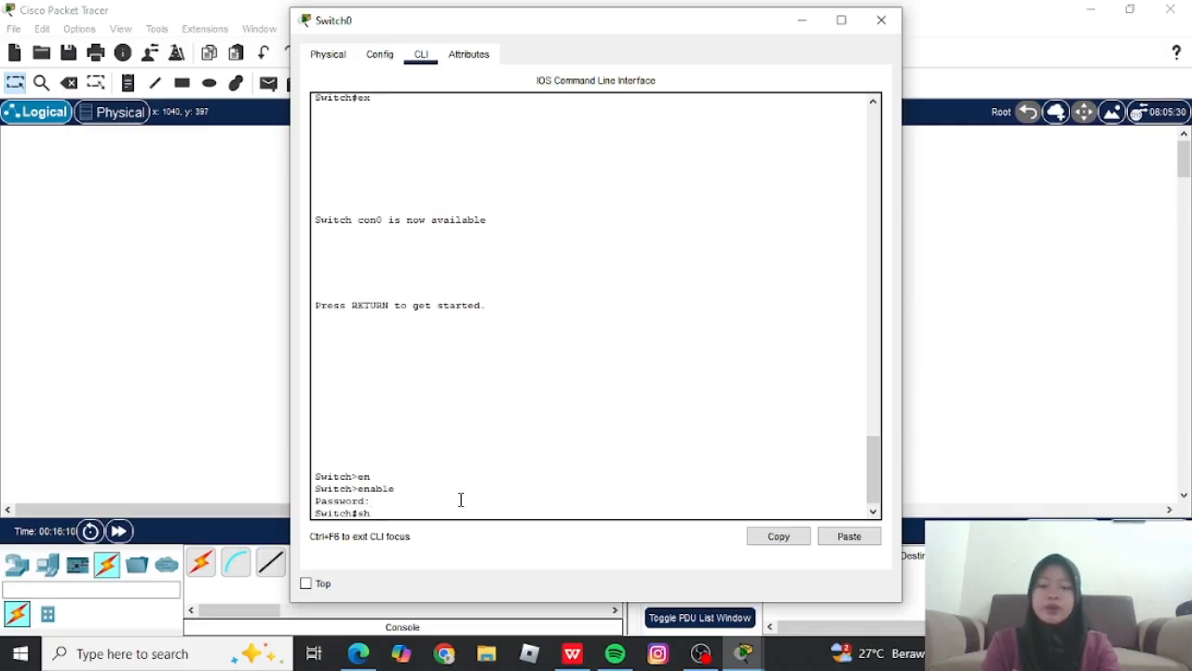
Display the switch's running configuration with show run, page through the interface entries, and quit the listing.
text(ow run)
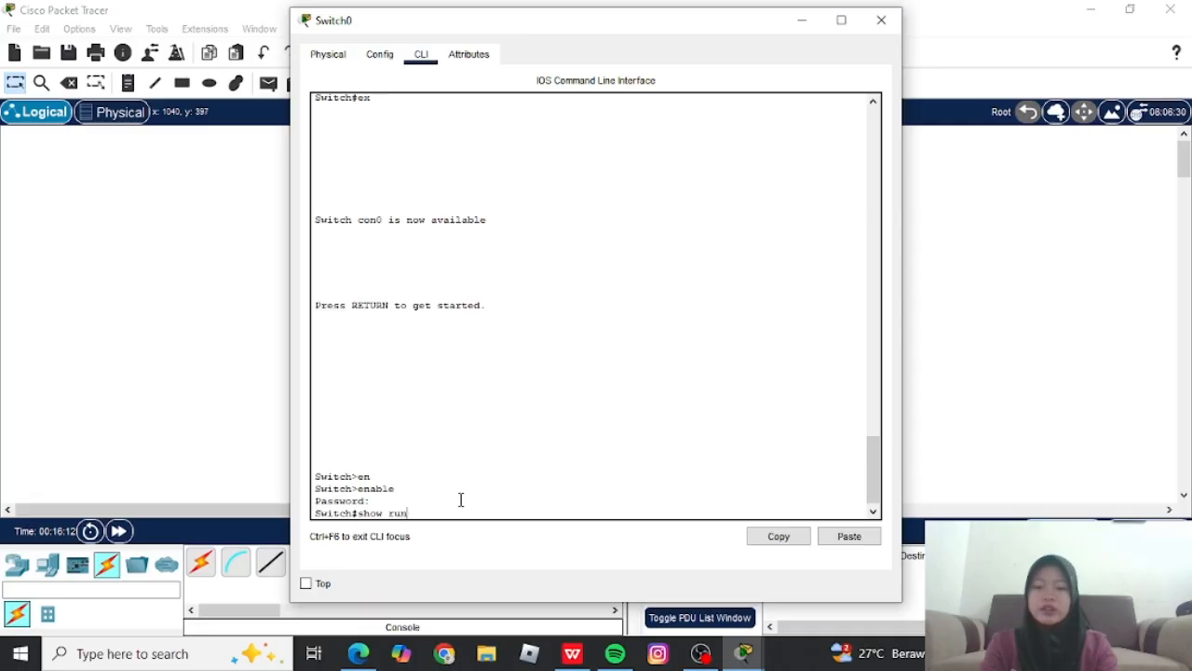
key(Return)
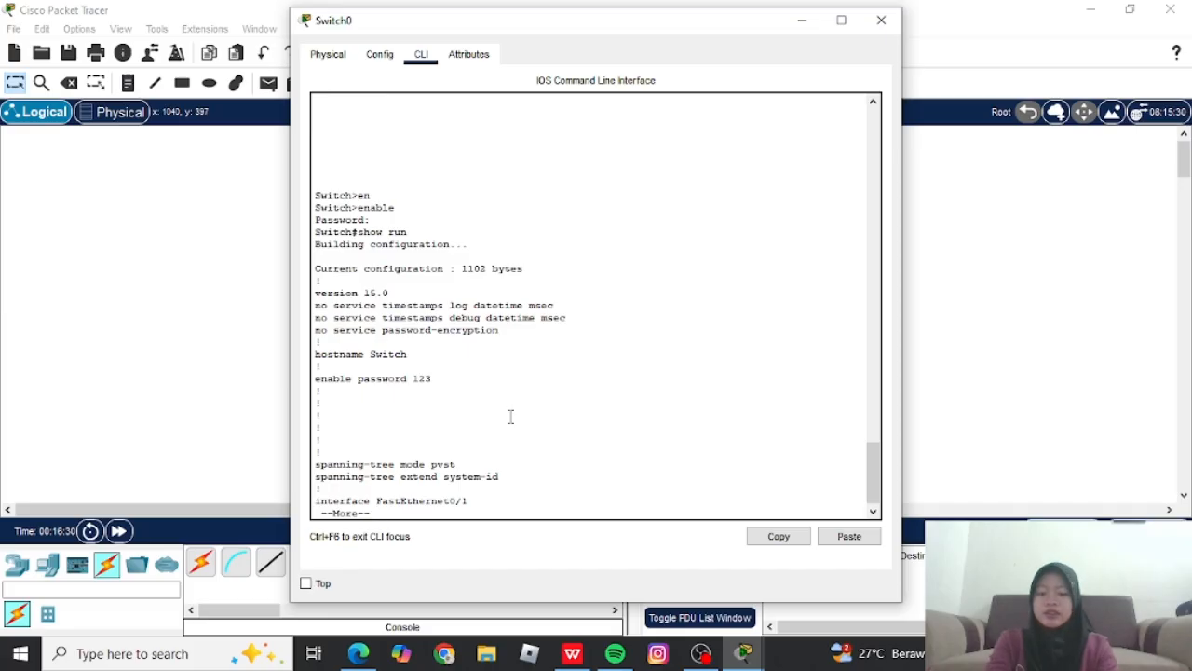
key(Return)
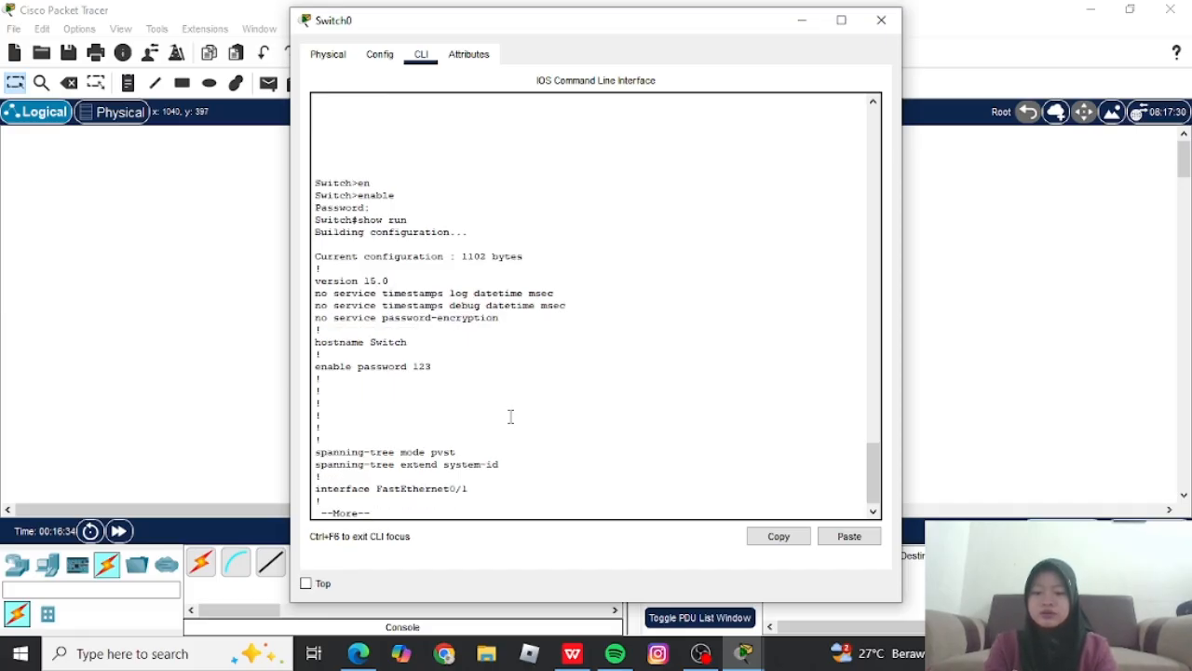
key(space)
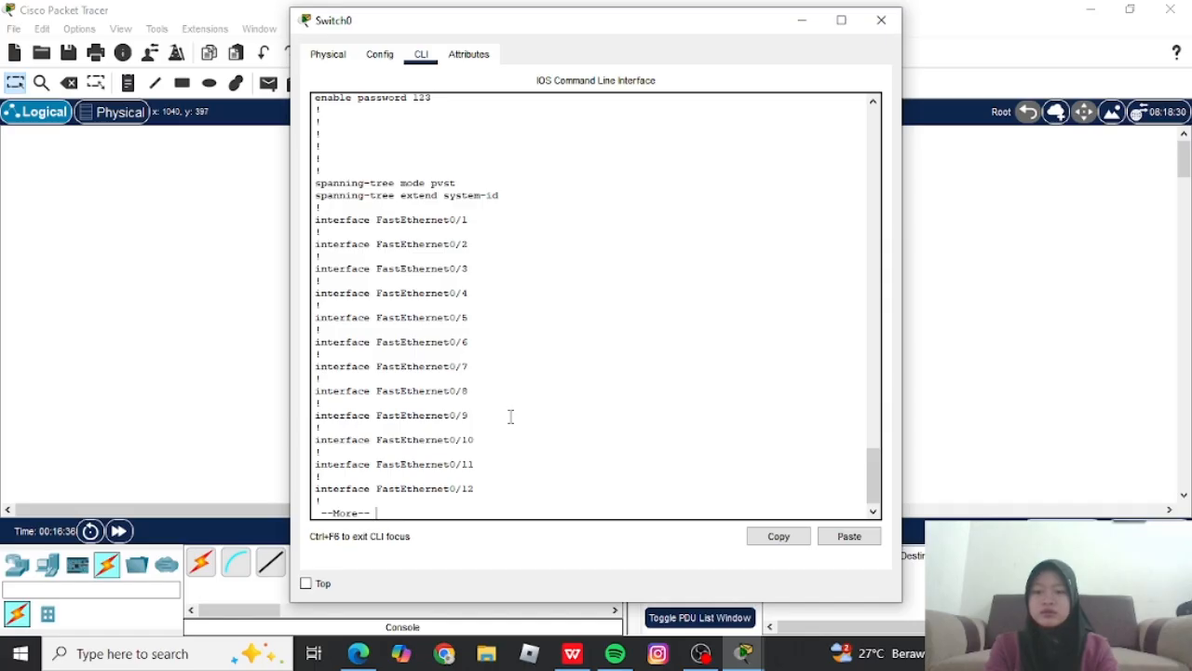
key(space)
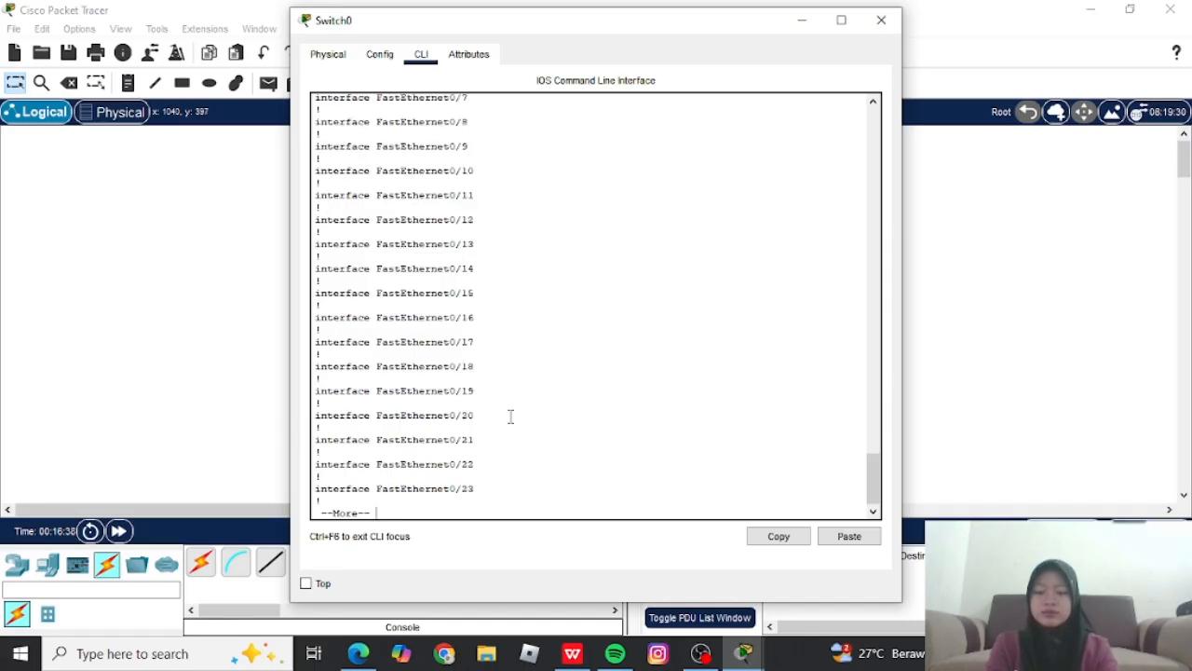
key(q)
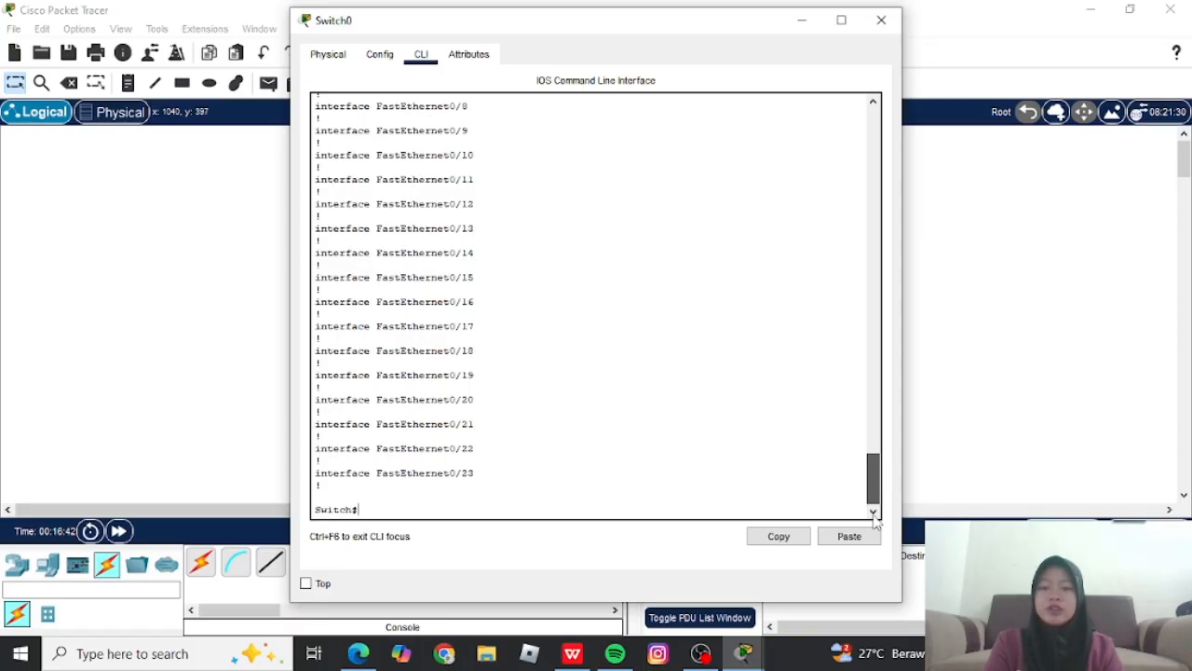
Enter global configuration mode with conf t and set the switch's encrypted privileged-mode password with the enable secret command.
mouse_move(871, 492)
mouse_down()
mouse_move(878, 481)
mouse_move(874, 498)
mouse_up()
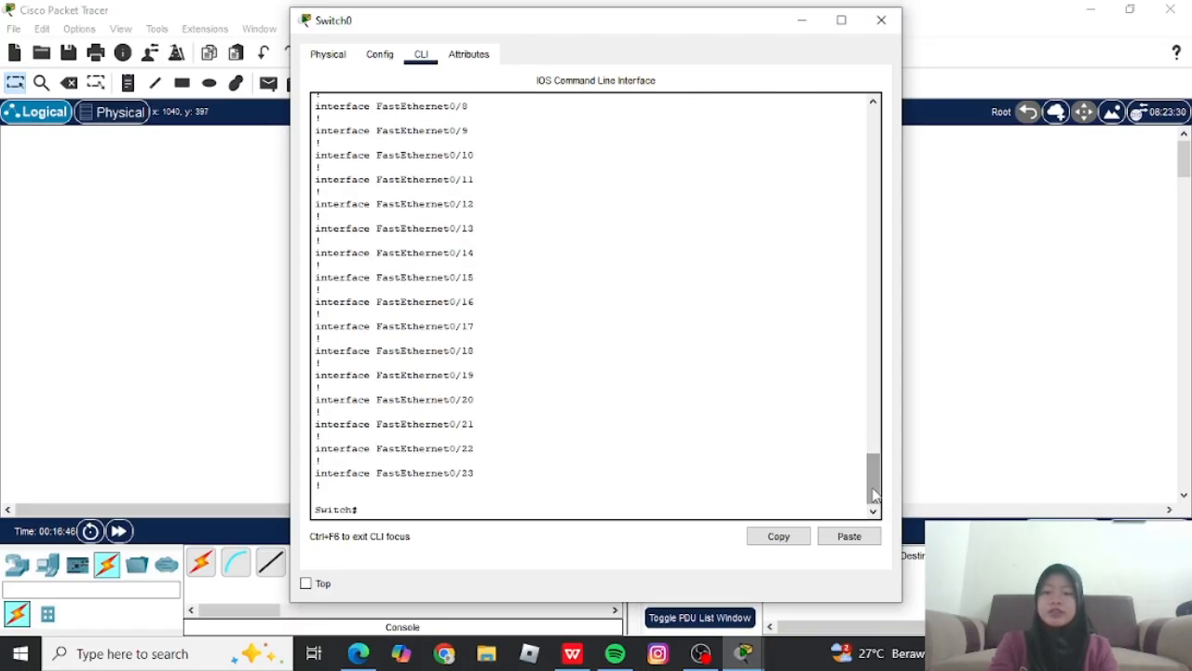
drag(872, 488, 874, 509)
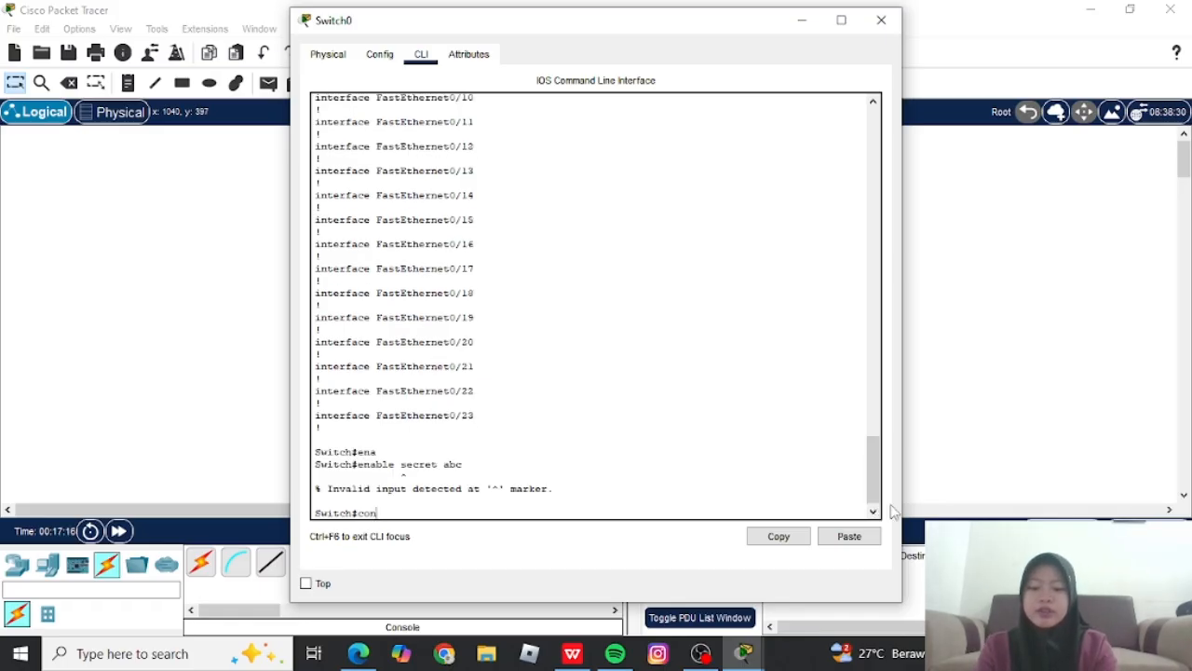
key(Return)
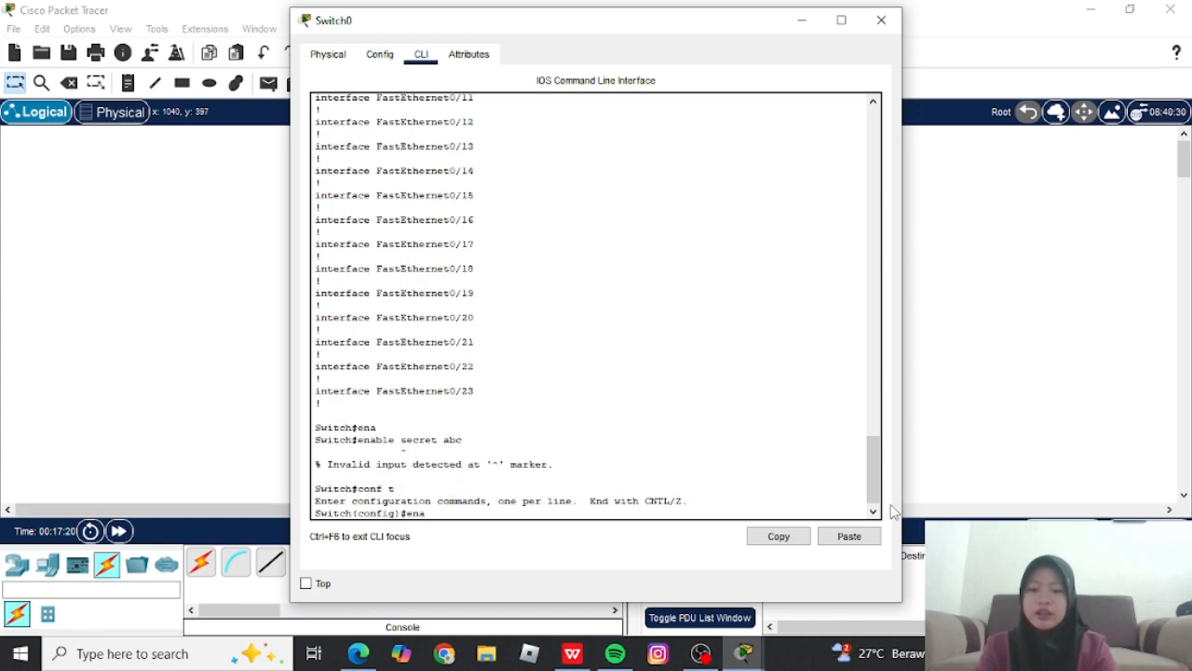
text(ena)
key(Tab)
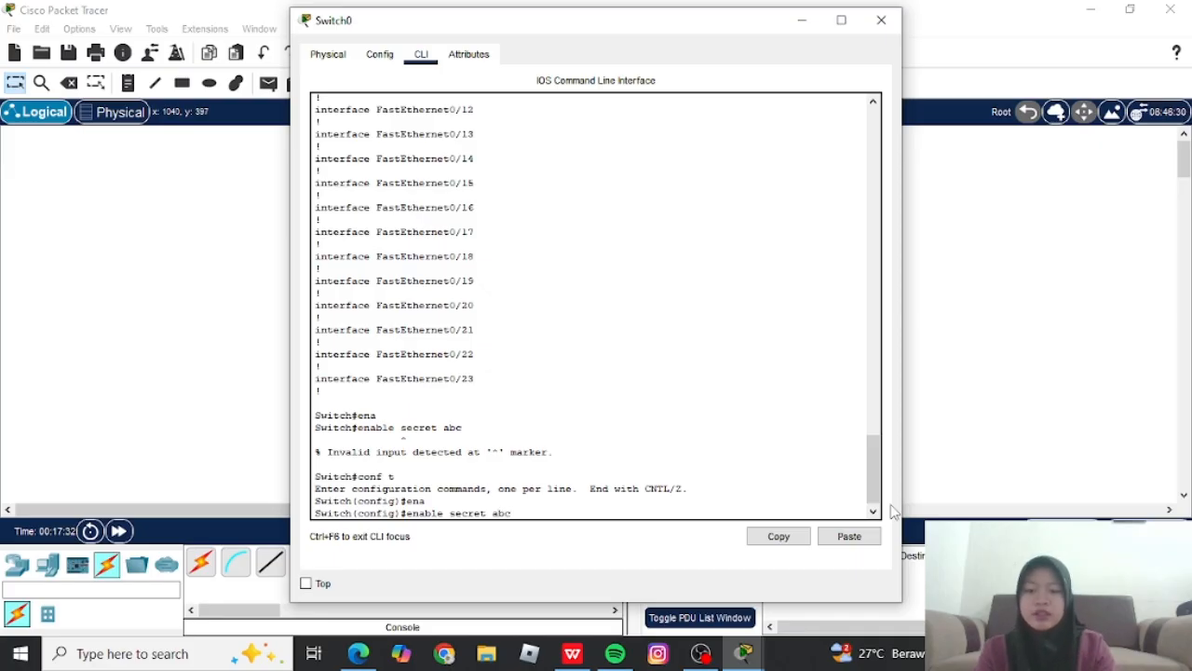
key(Return)
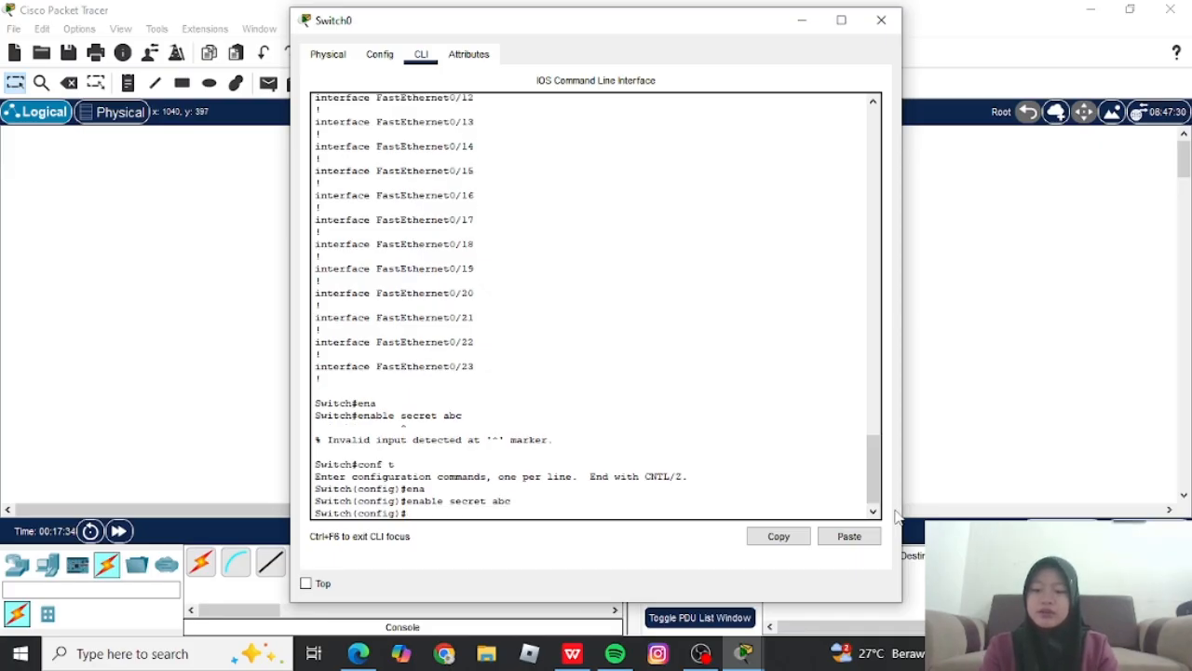
Exit the switch session completely and log back into privileged EXEC mode with en, submitting the enable secret password.
text(ex)
key(Return)
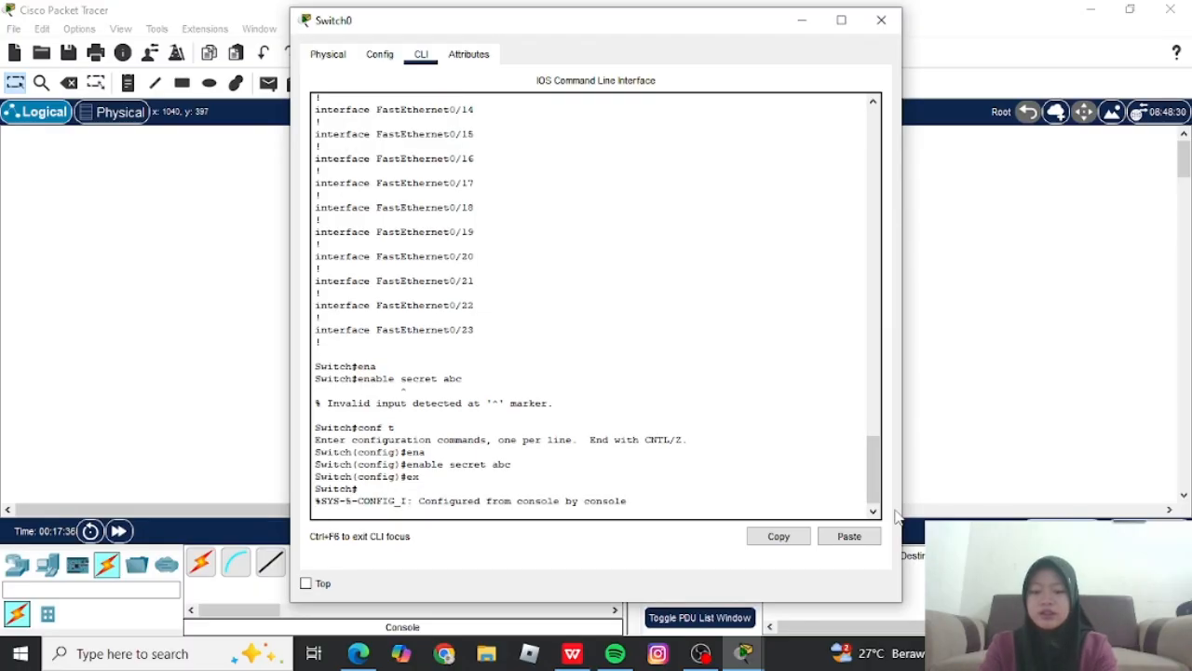
key(Return)
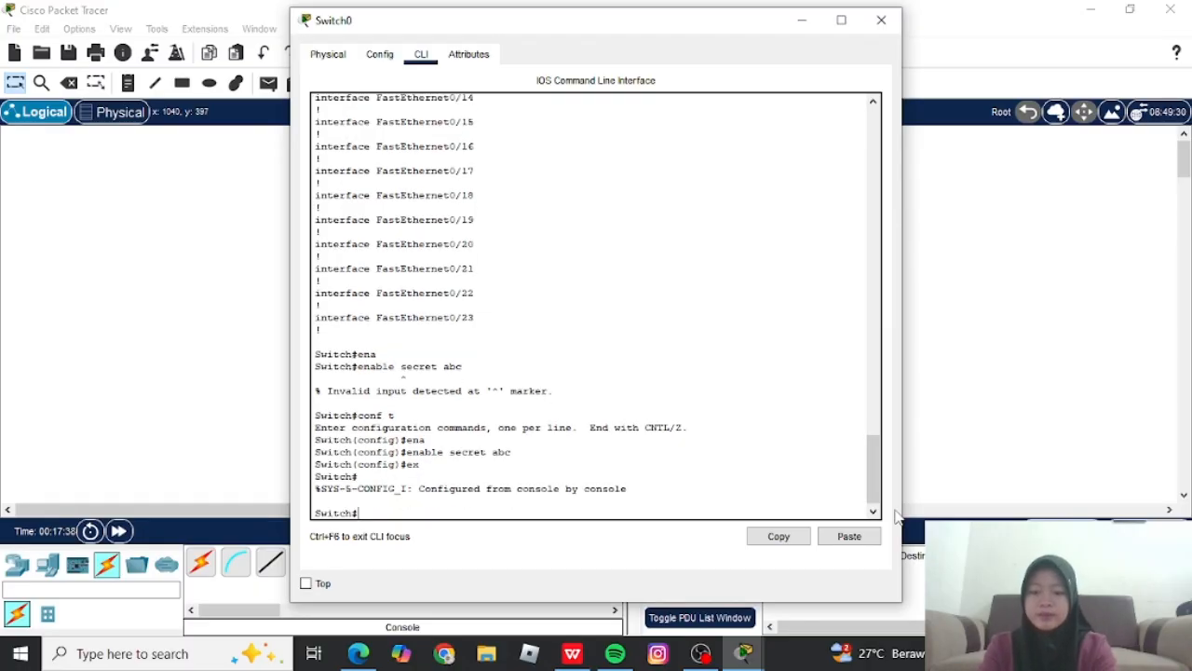
text(ex)
key(Return)
key(Return)
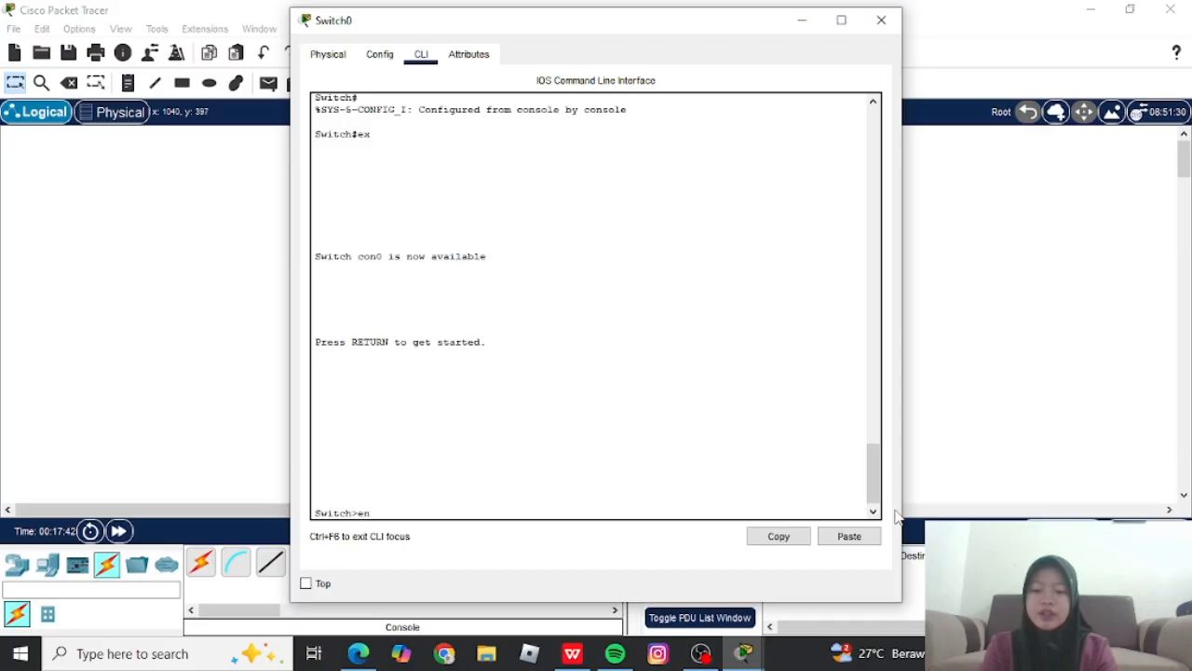
text(en)
key(Return)
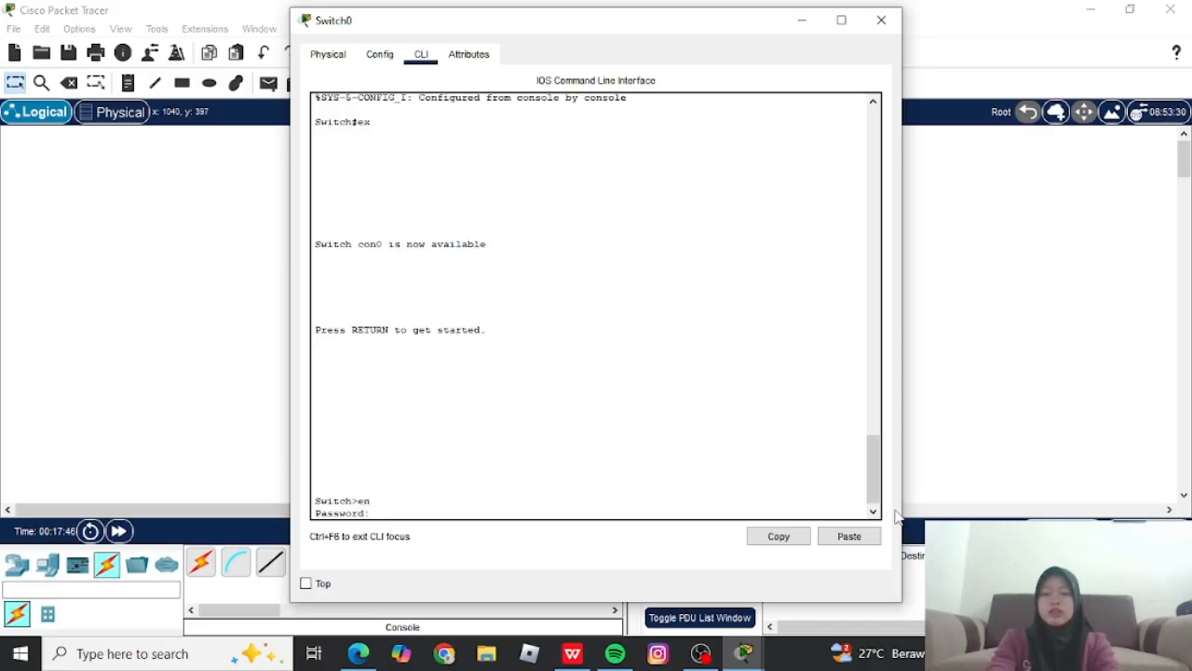
drag(874, 456, 873, 466)
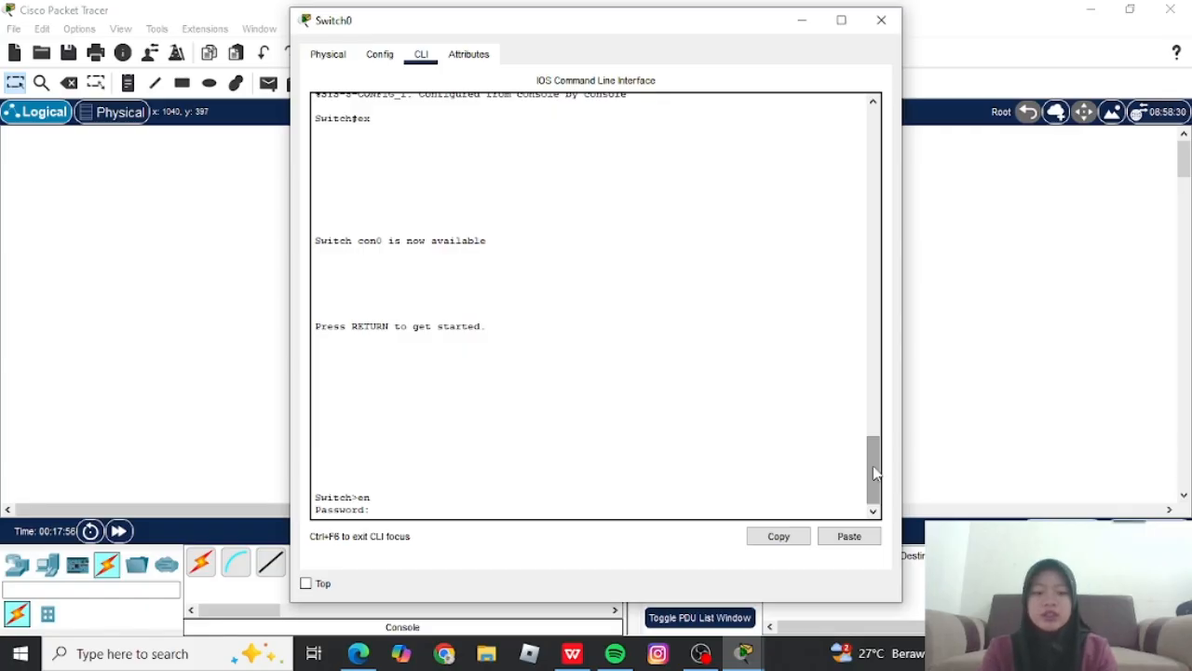
key(Return)
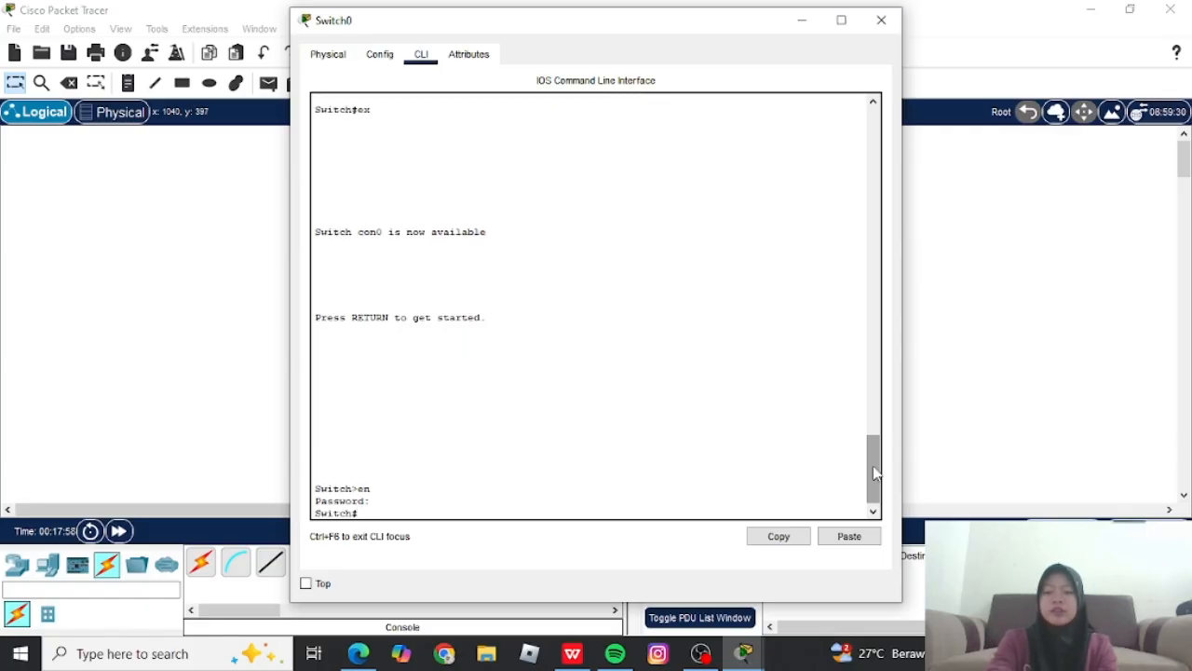
Display the running configuration again with show run and highlight the encrypted string on the enable secret line.
drag(875, 473, 873, 493)
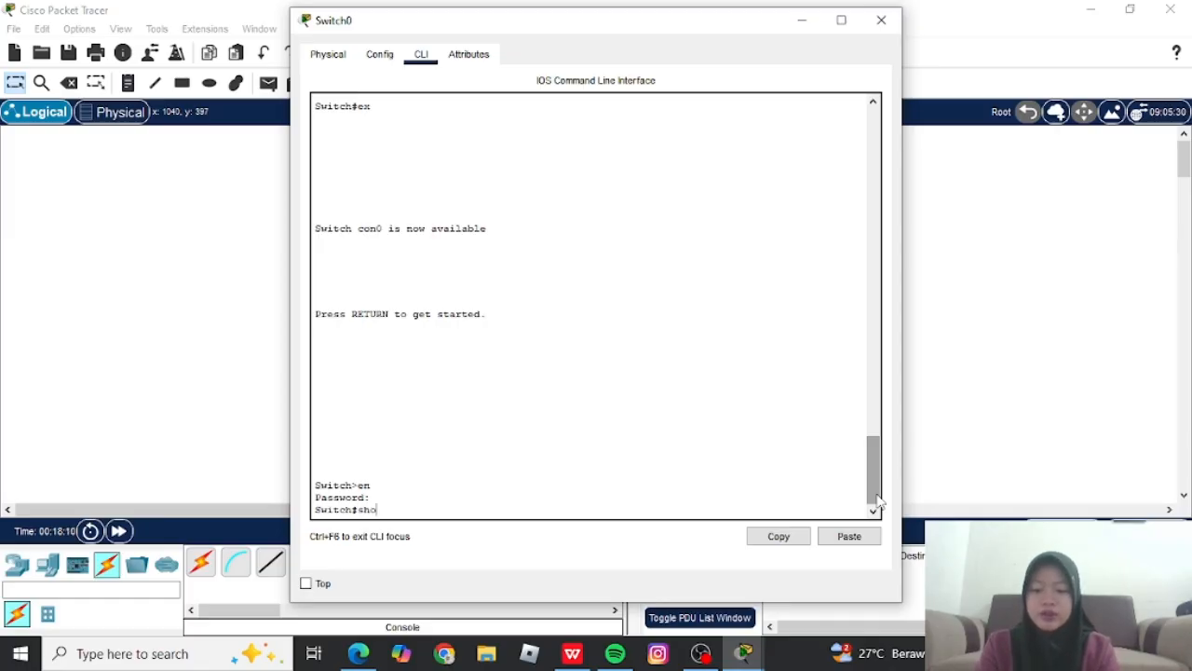
text(run)
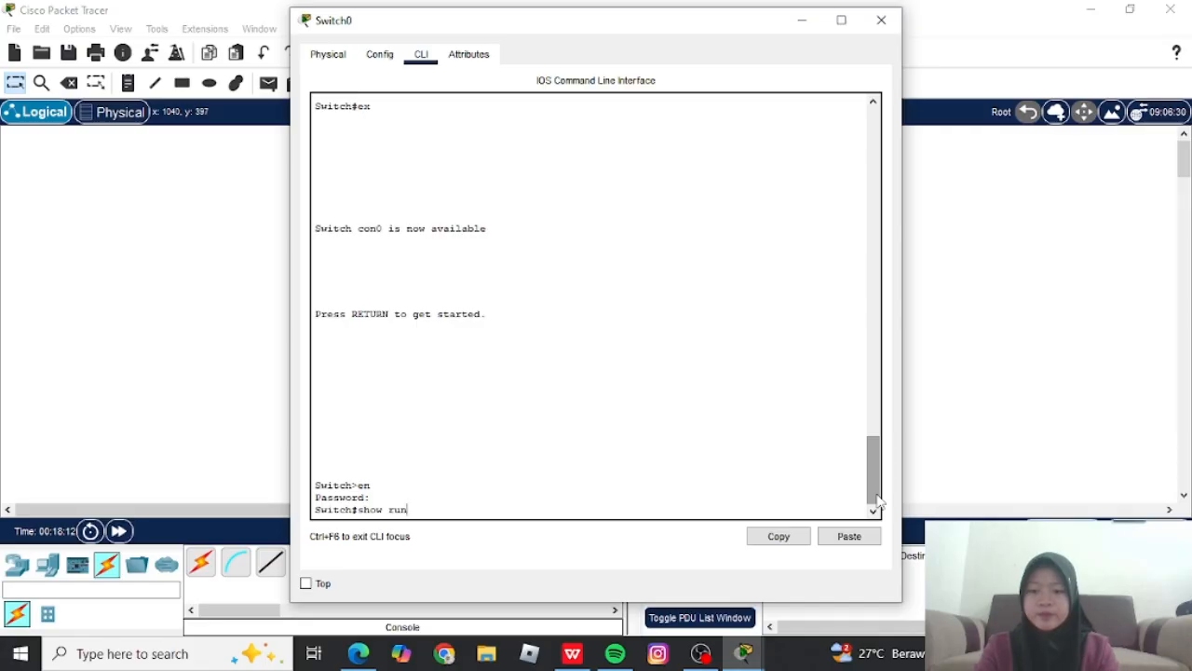
key(Return)
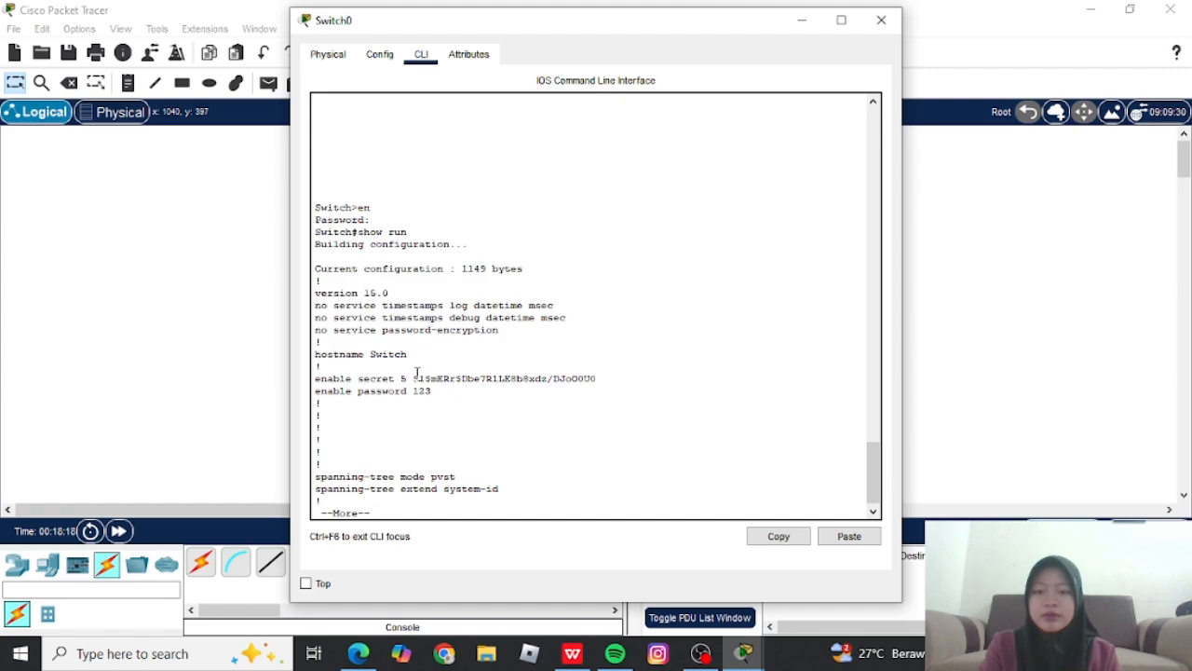
drag(415, 374, 599, 374)
click(592, 373)
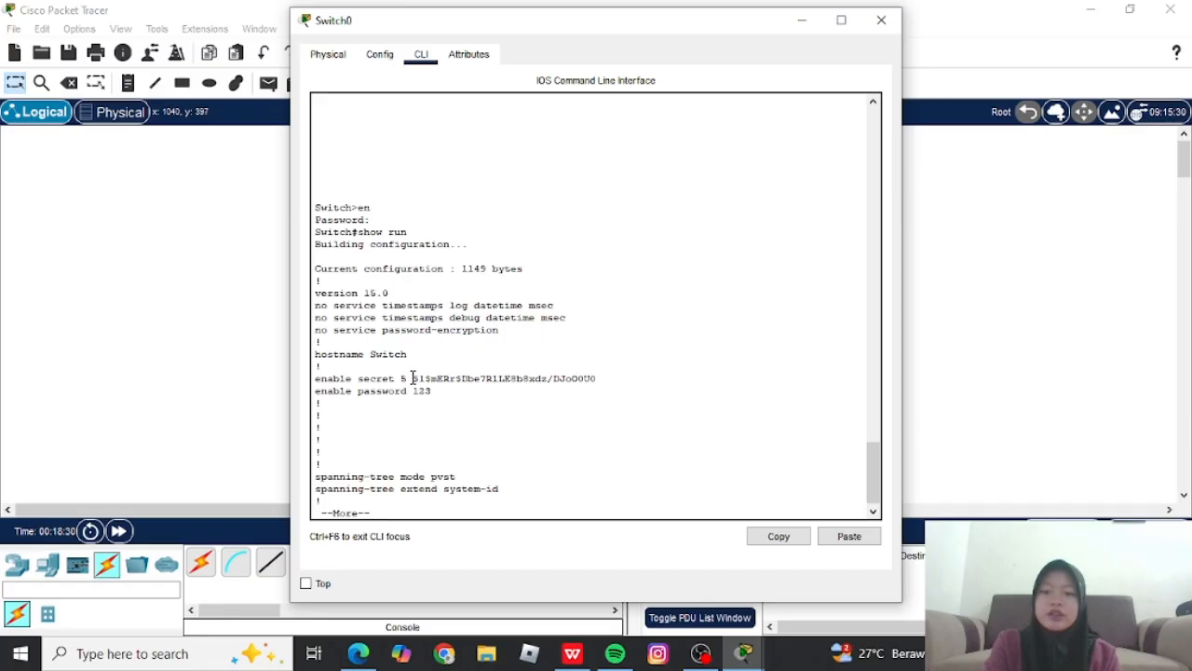
drag(412, 378, 601, 383)
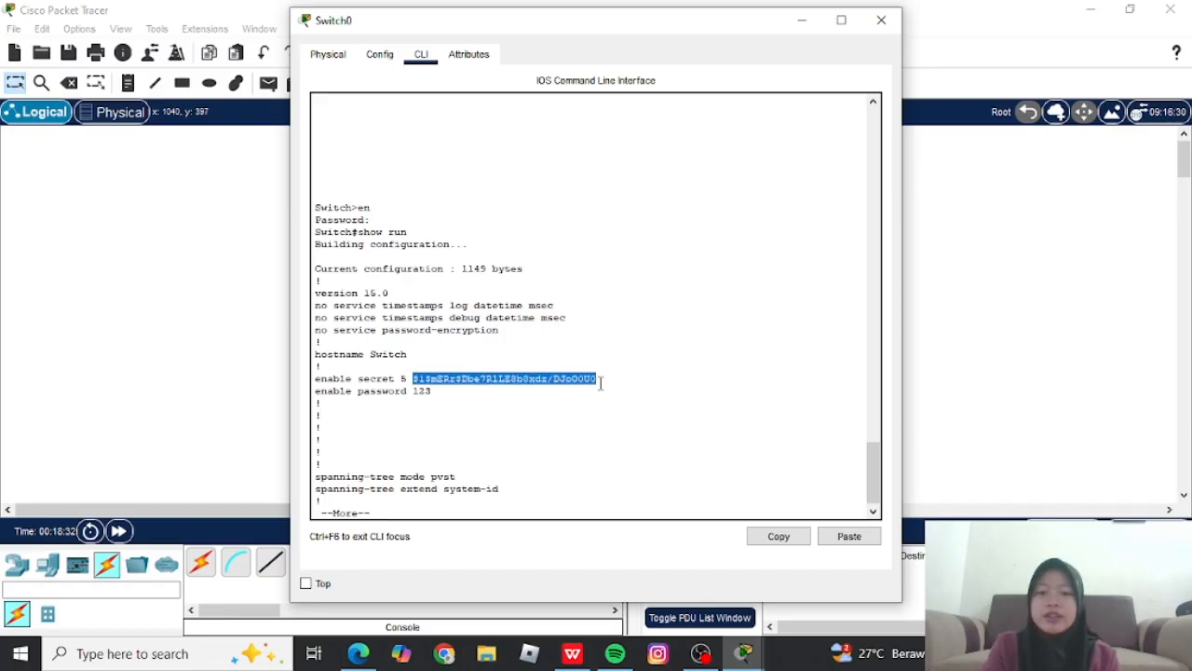
click(472, 387)
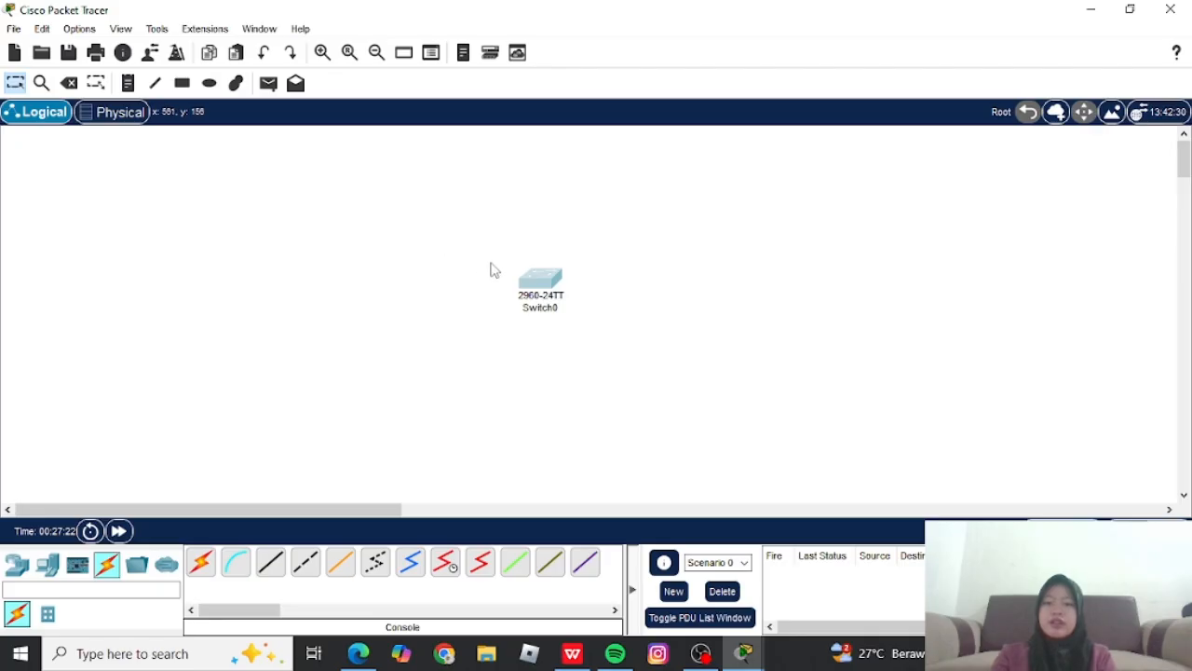
Delete the 2960 switch Switch0 from the logical workspace and return to the selection tool.
drag(491, 264, 568, 321)
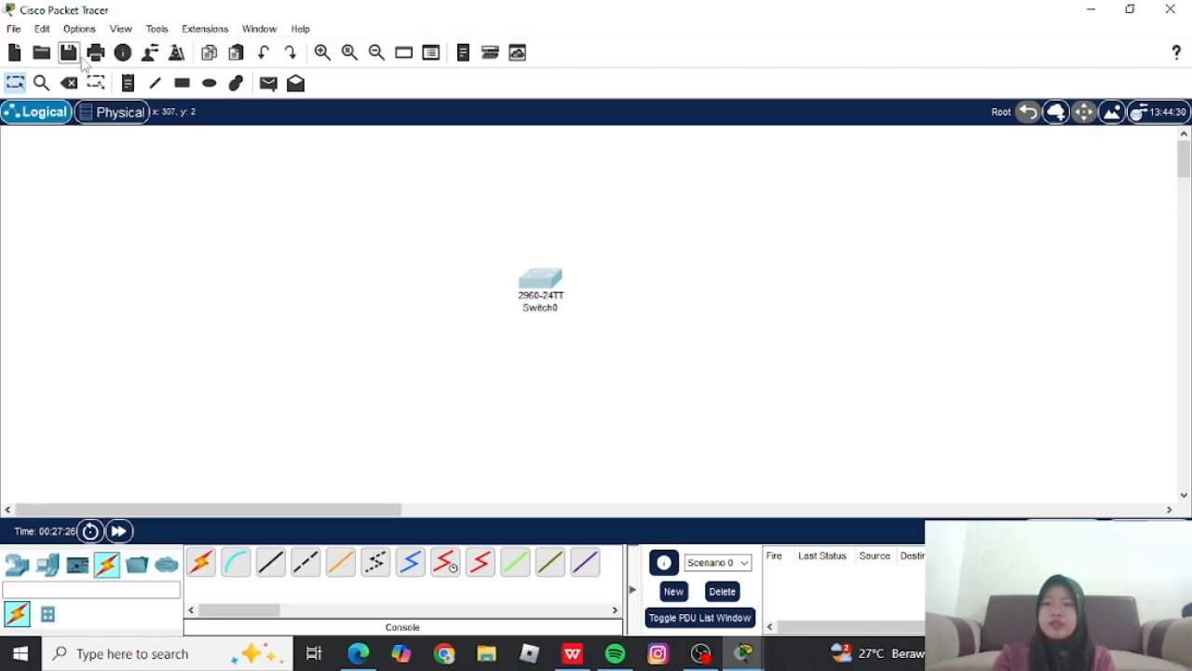
click(70, 86)
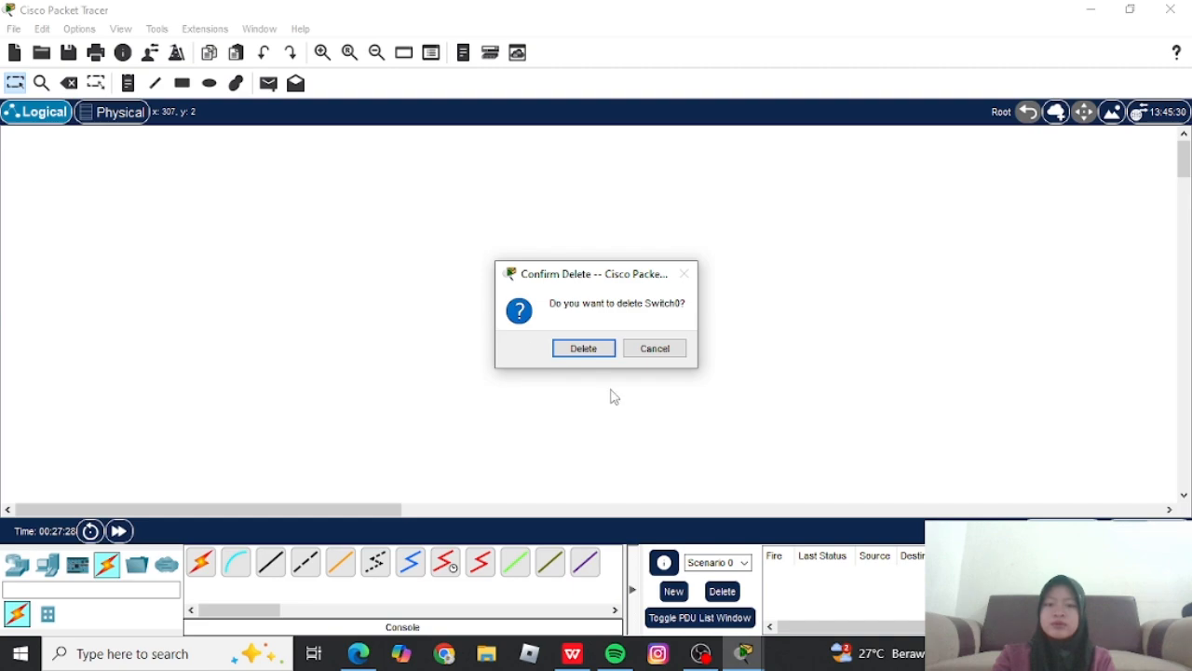
click(591, 348)
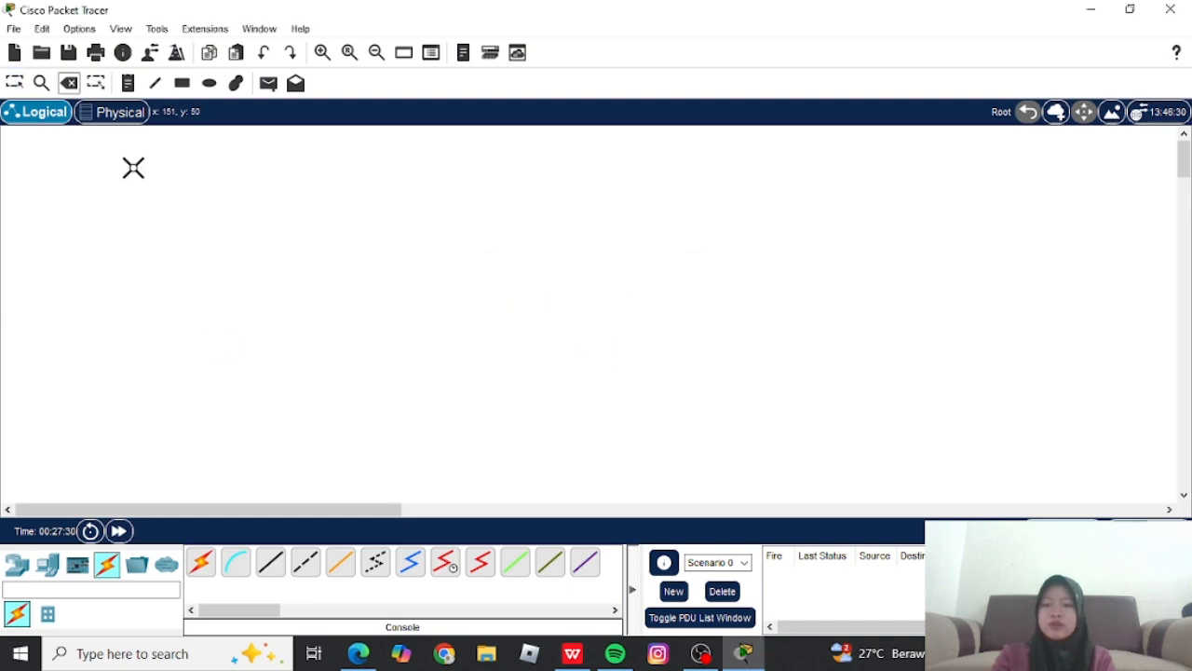
click(14, 83)
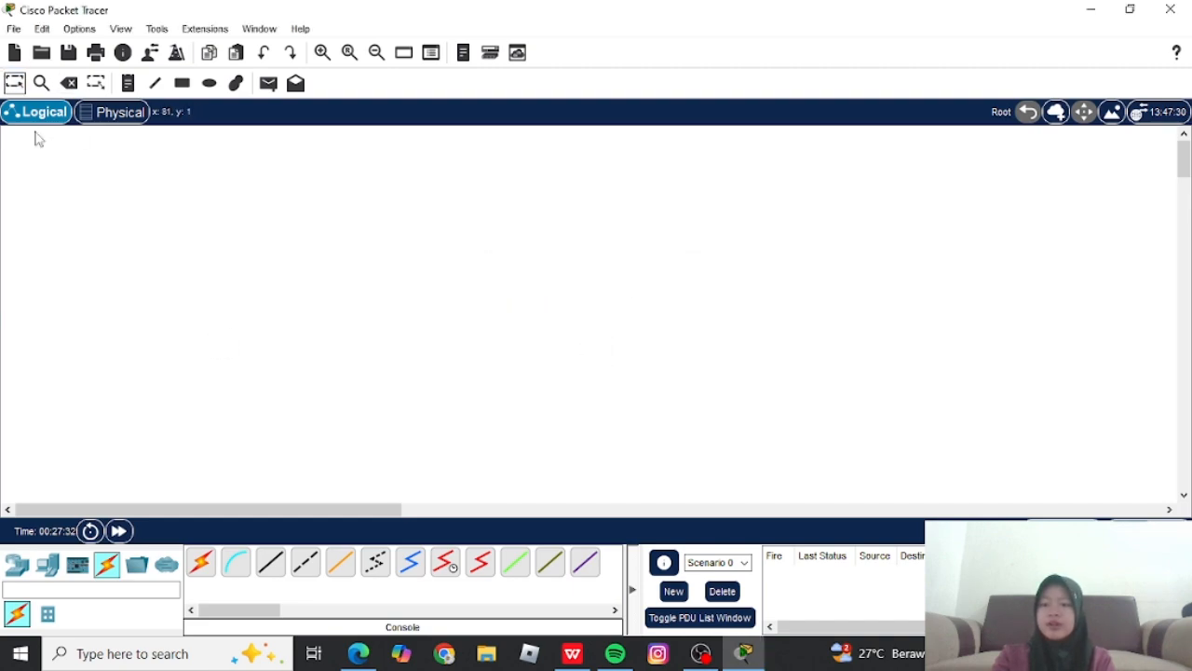
Place a 2811 router in the upper middle of the empty logical workspace.
click(14, 566)
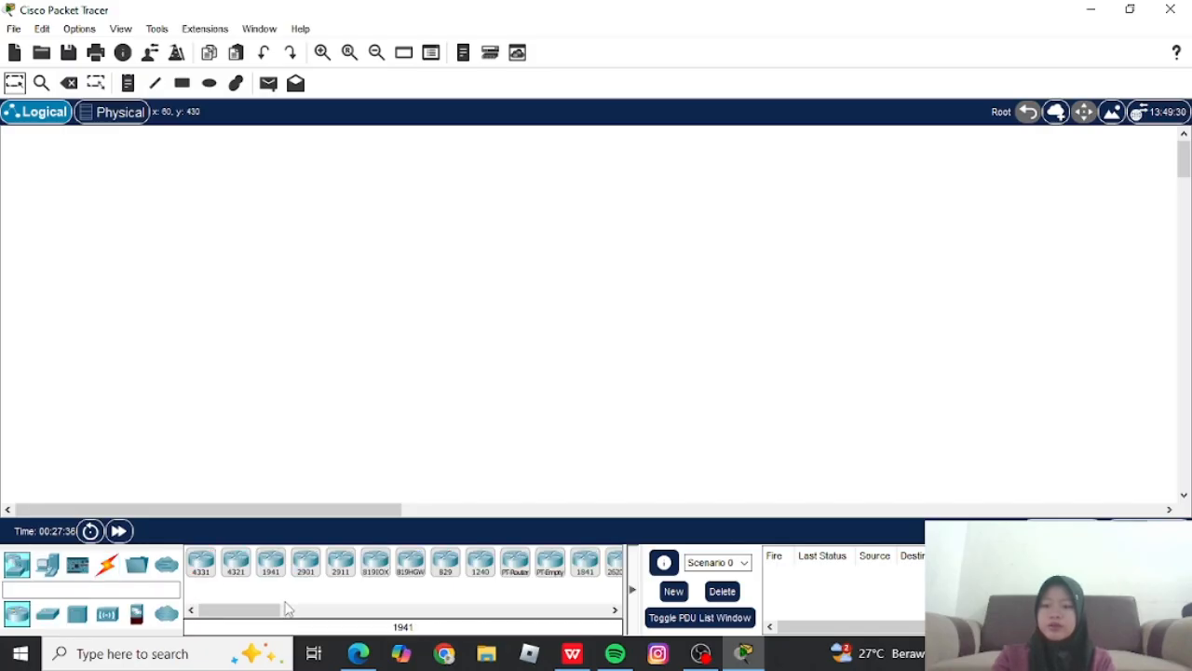
drag(258, 611, 312, 613)
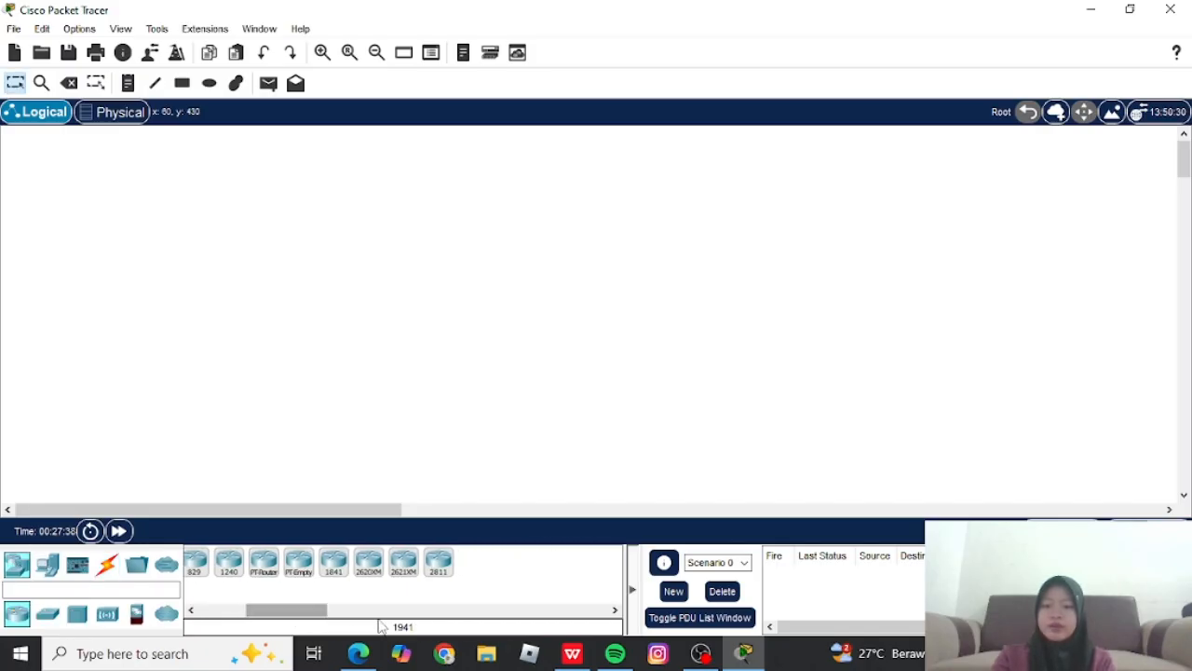
click(440, 564)
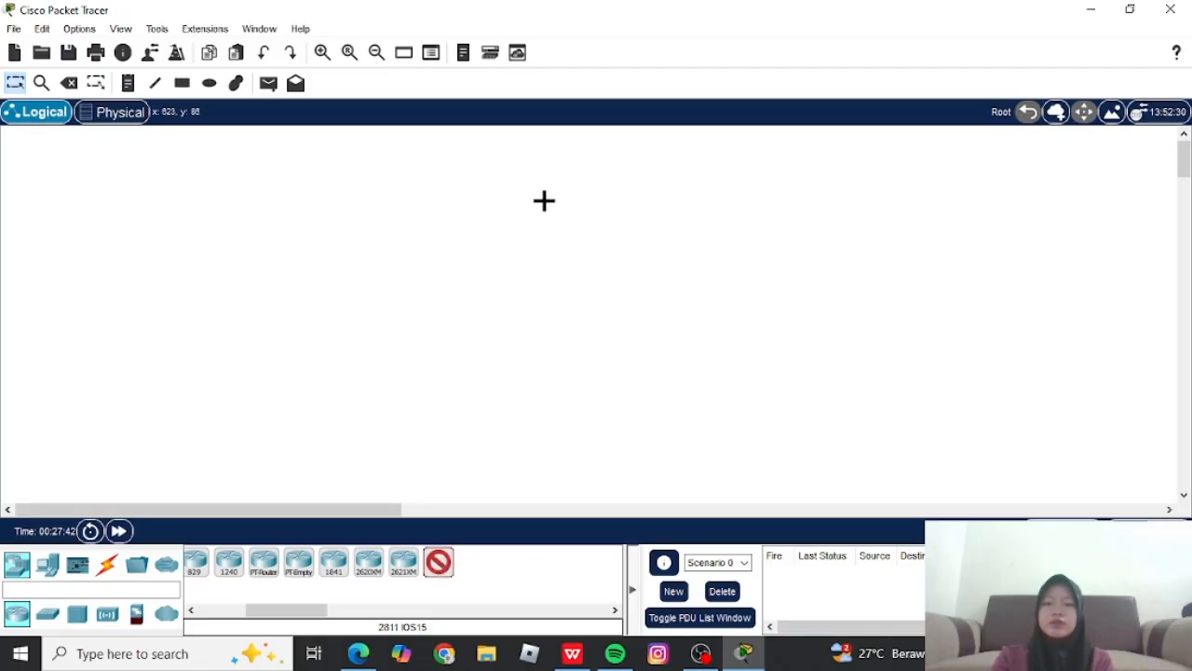
click(497, 228)
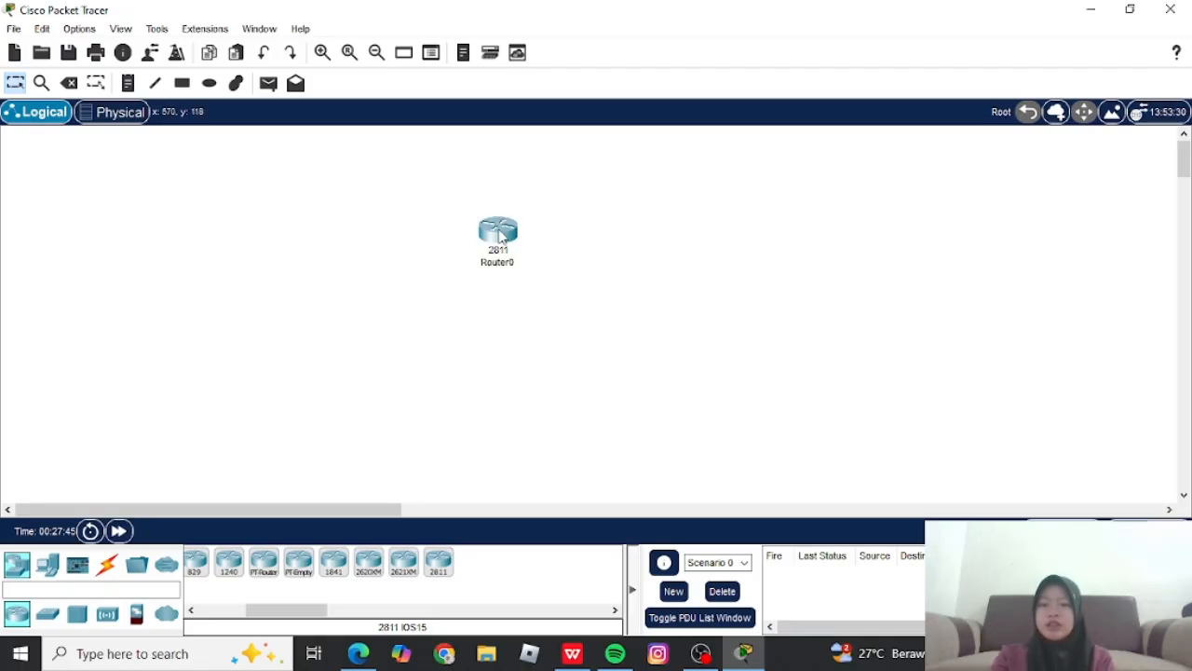
Place a 2960 switch below and to the left of the 2811 router, and shift the router slightly up and right.
click(49, 617)
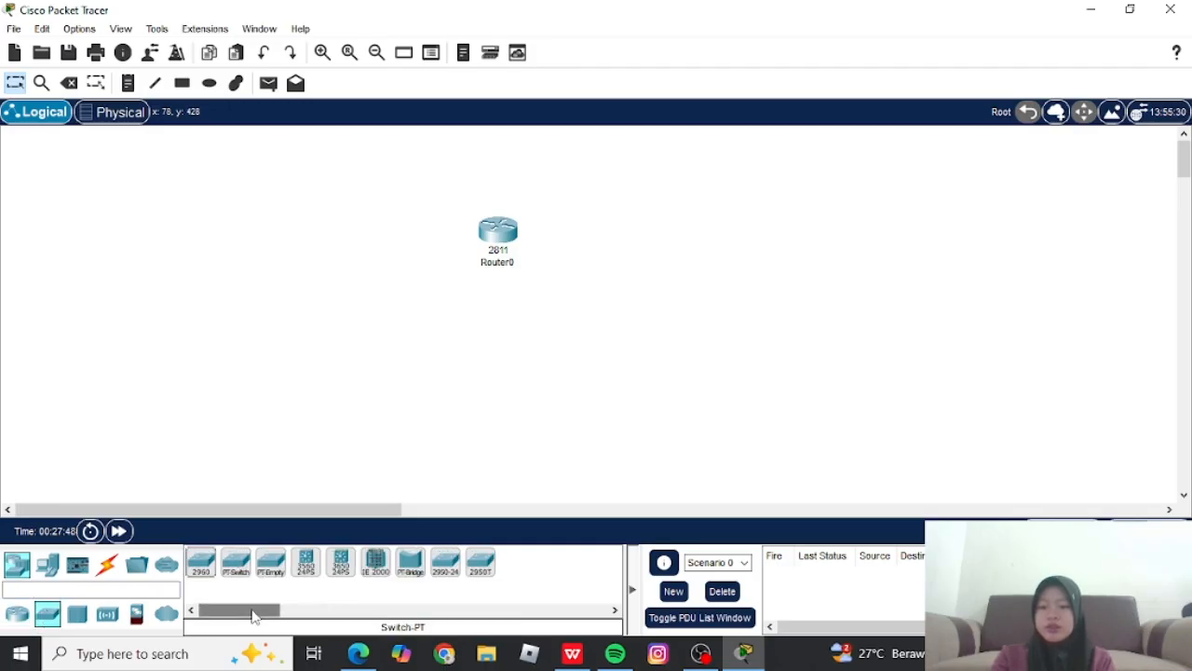
click(200, 562)
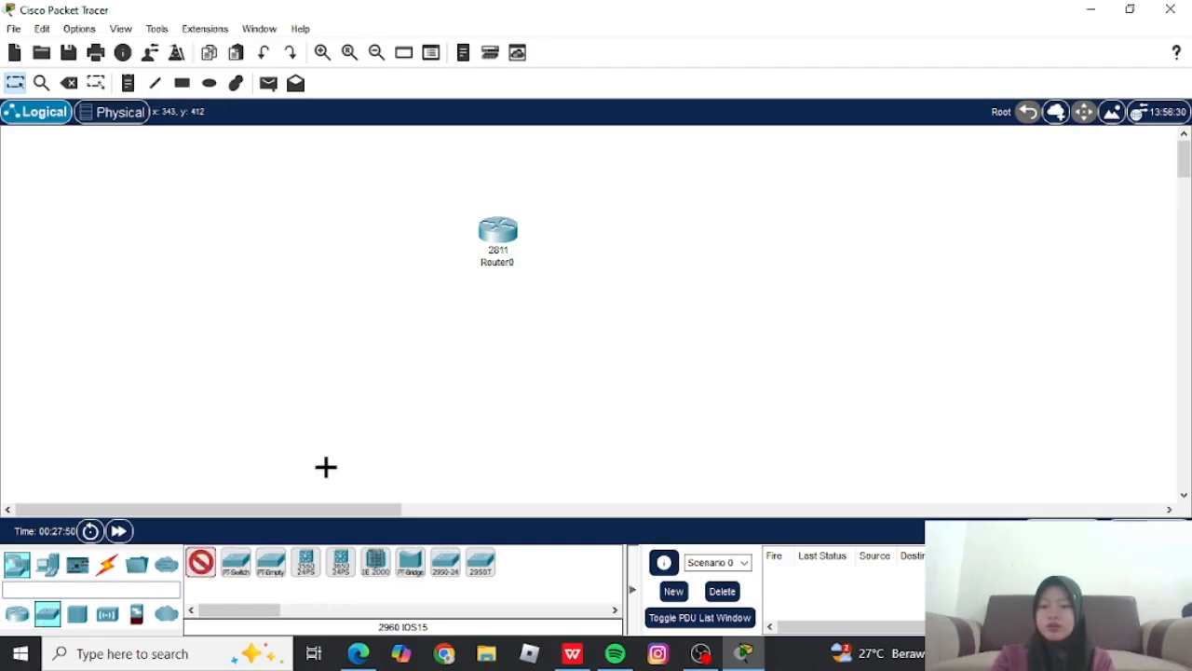
click(413, 339)
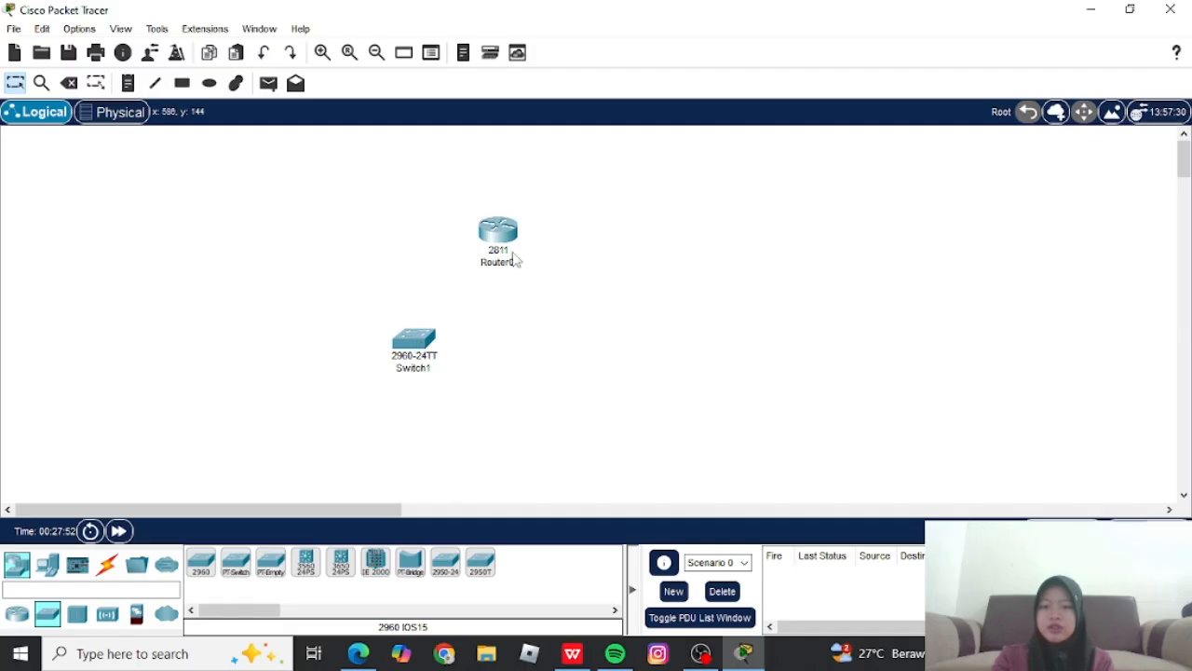
drag(509, 255, 531, 244)
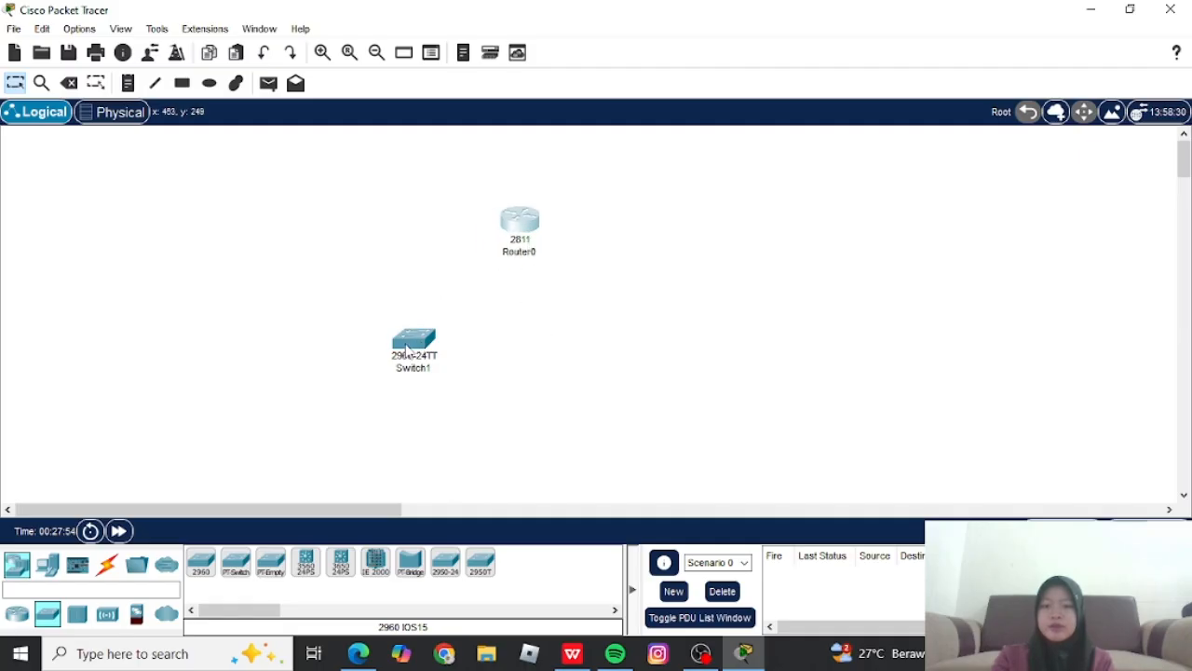
Move the 2960 switch up slightly, place two PCs below it and a third PC to the lower right of the router.
drag(407, 347, 410, 316)
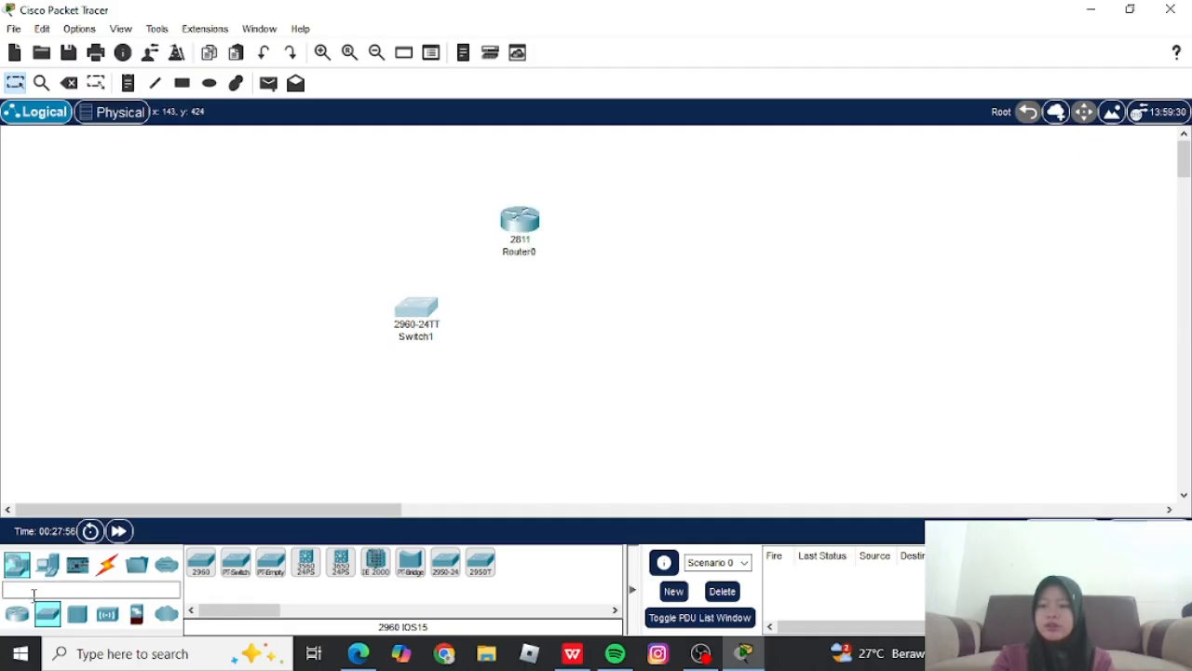
click(47, 564)
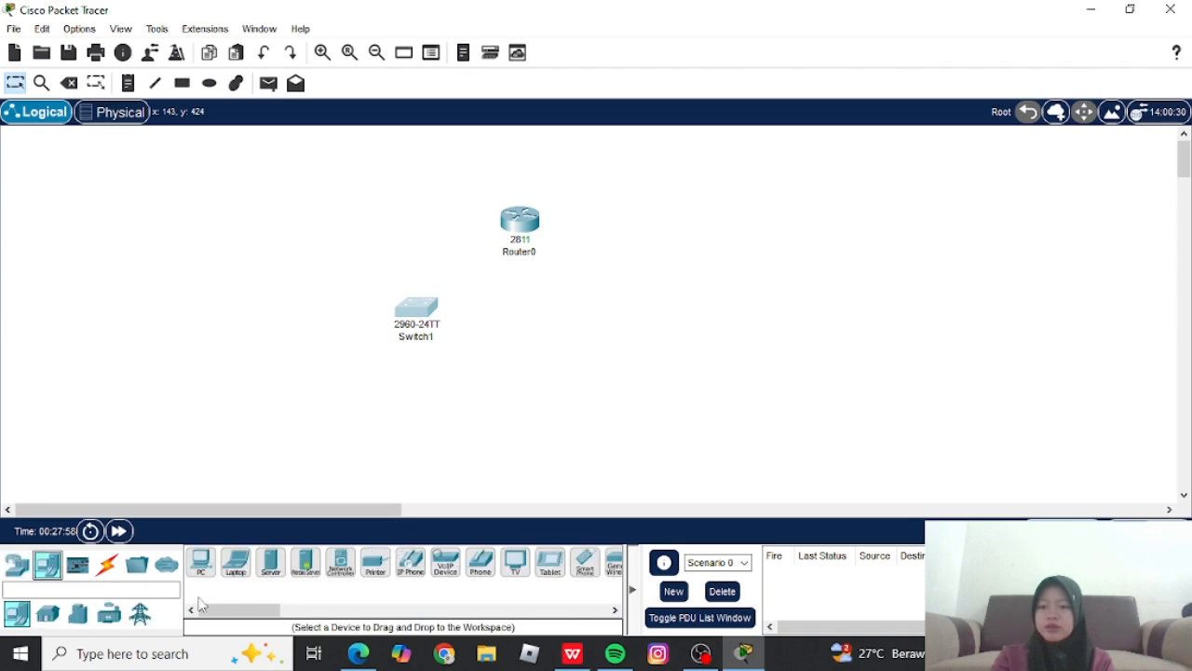
click(200, 562)
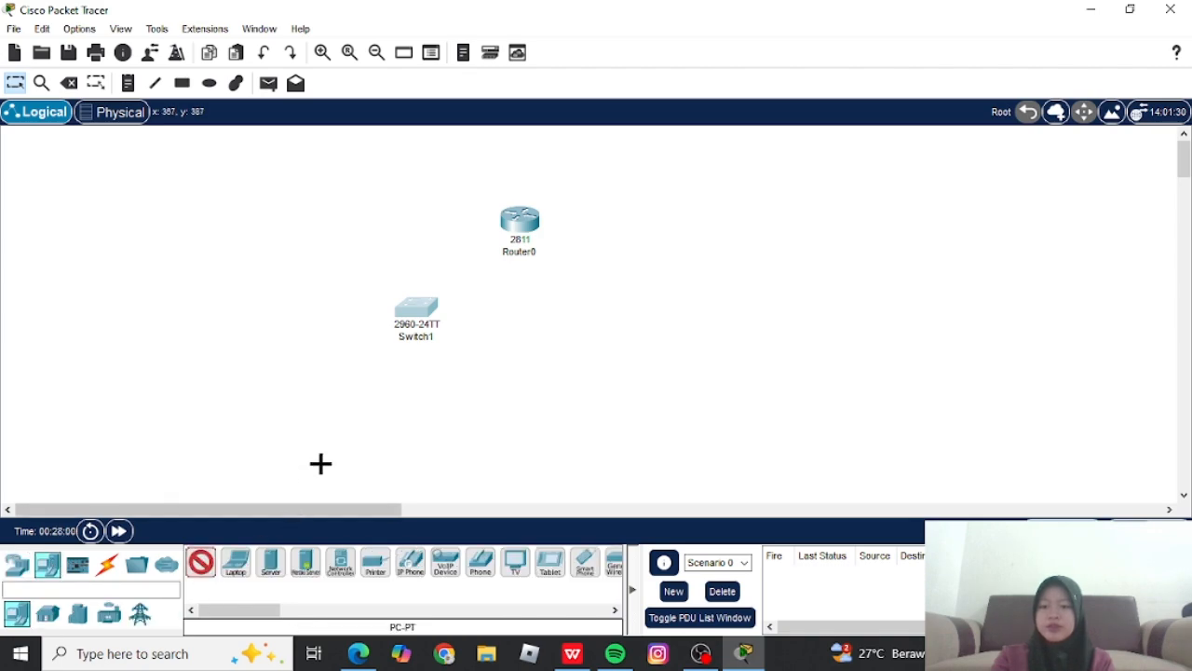
click(348, 394)
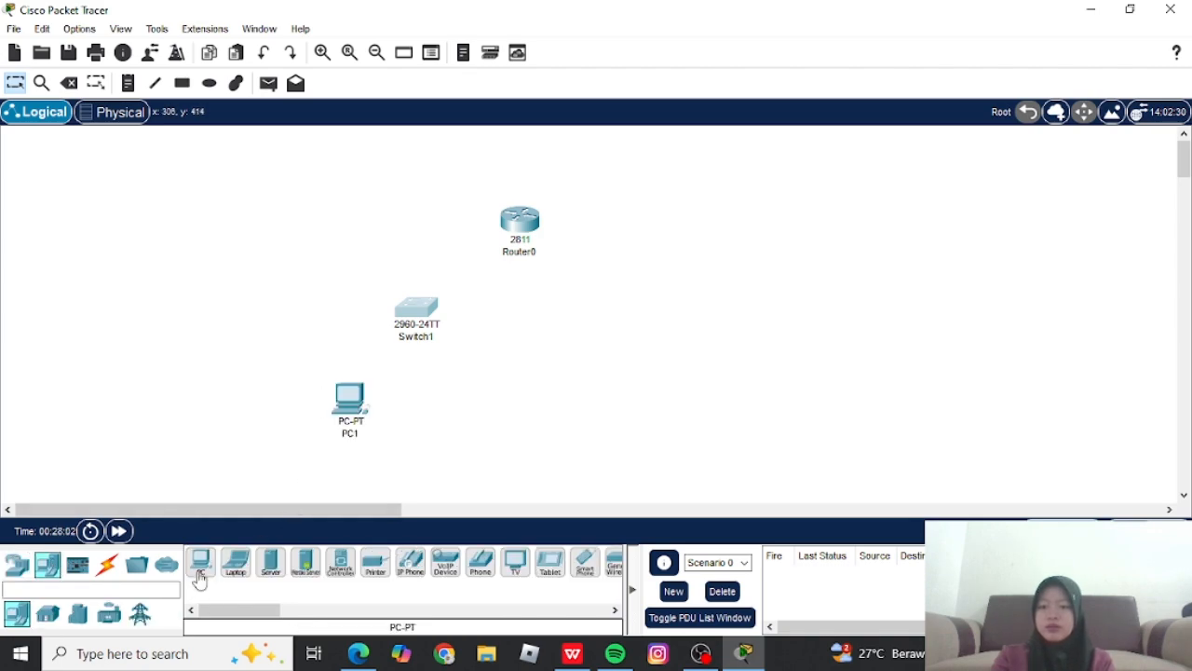
click(199, 576)
click(442, 410)
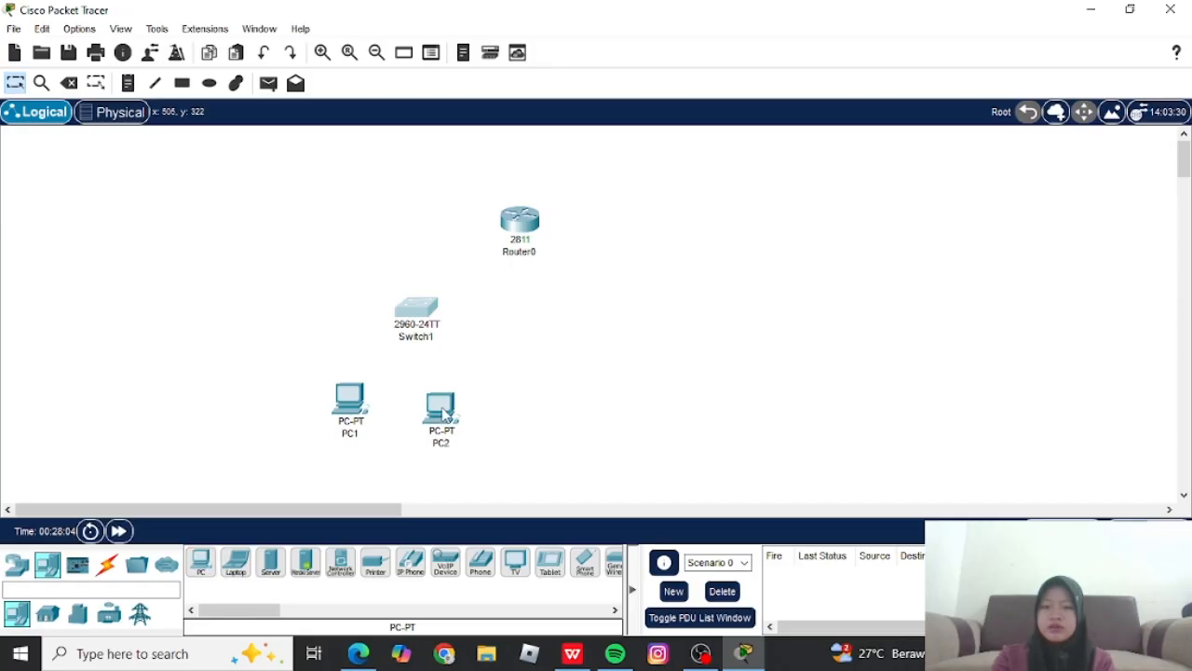
click(200, 563)
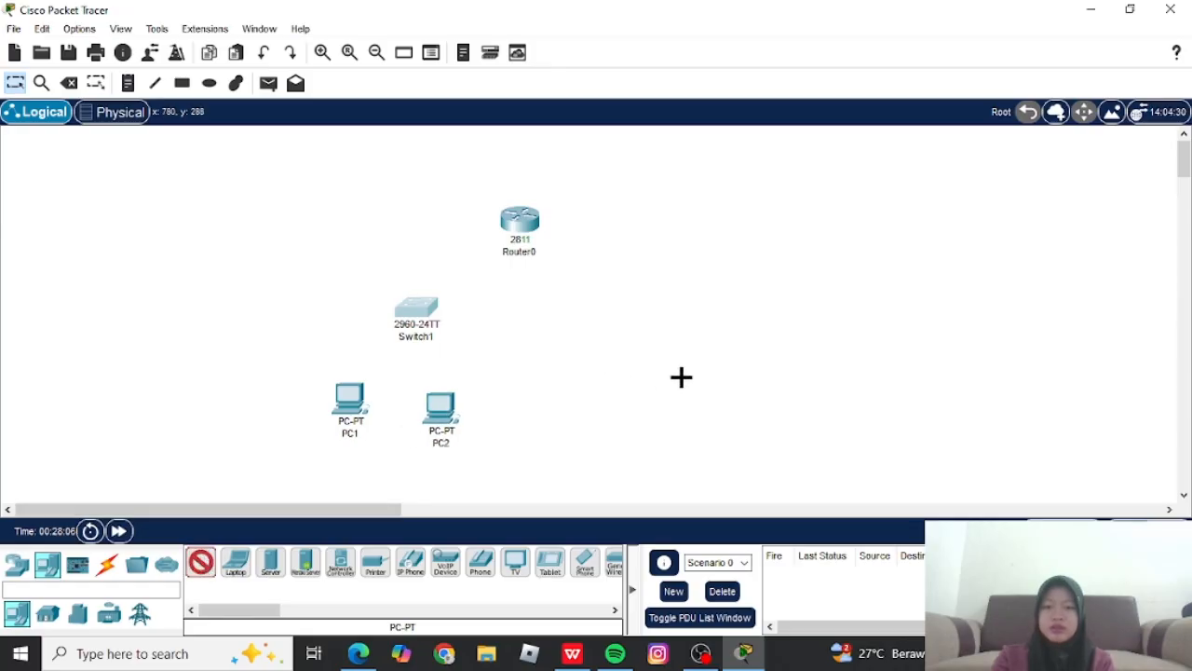
click(681, 376)
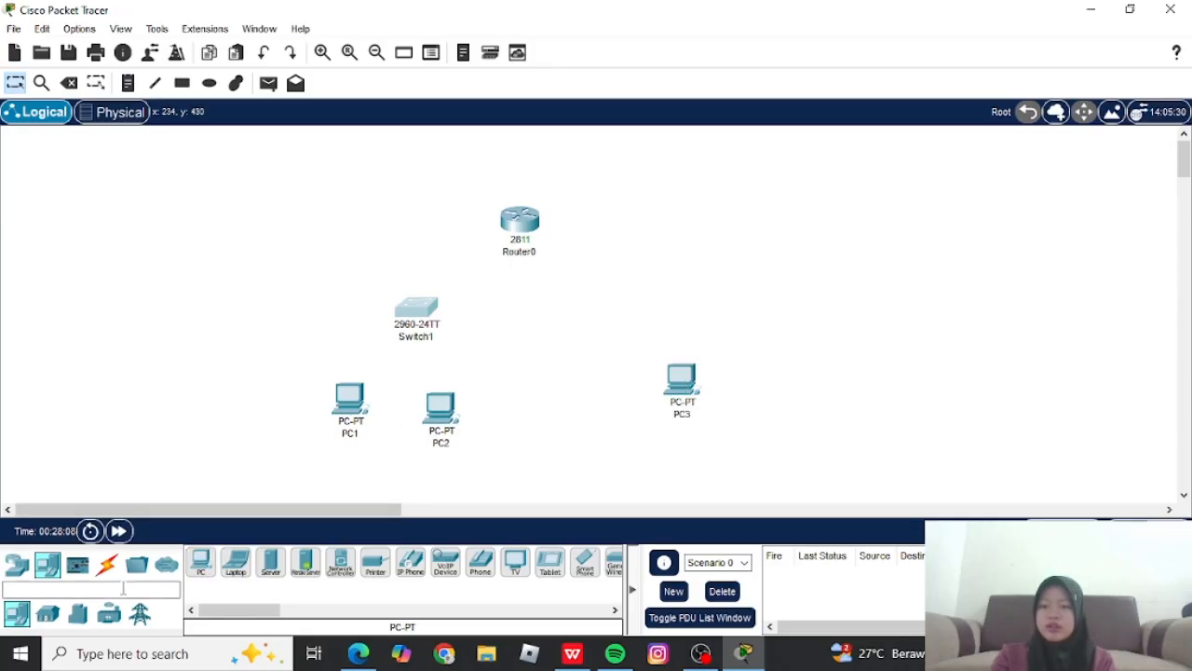
Connect Router0 to Switch1 with an automatically chosen connection type.
click(107, 565)
click(201, 564)
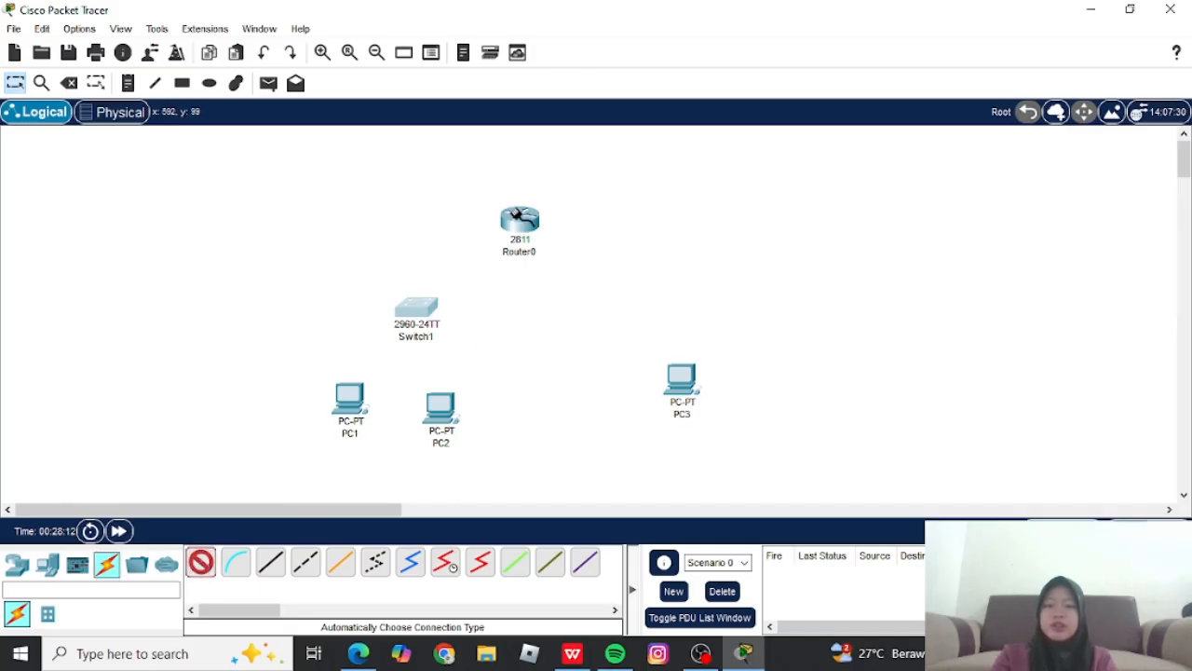
click(518, 217)
click(417, 310)
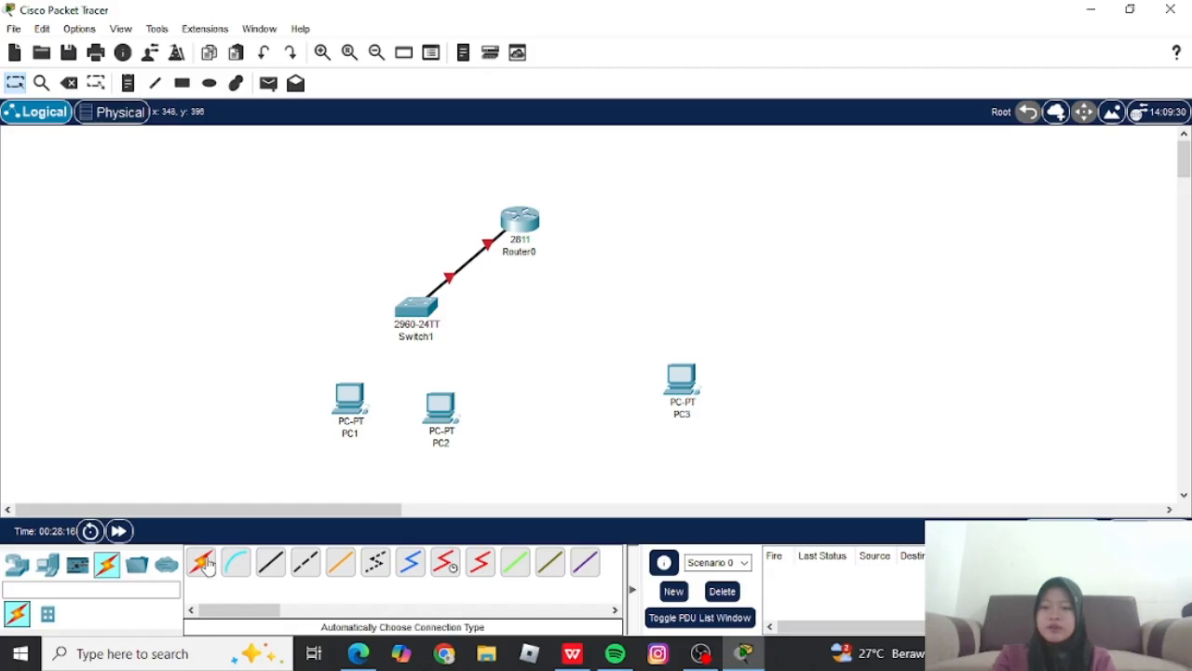
Connect Switch1 to both PC1 and PC2 using automatically chosen cables.
click(203, 563)
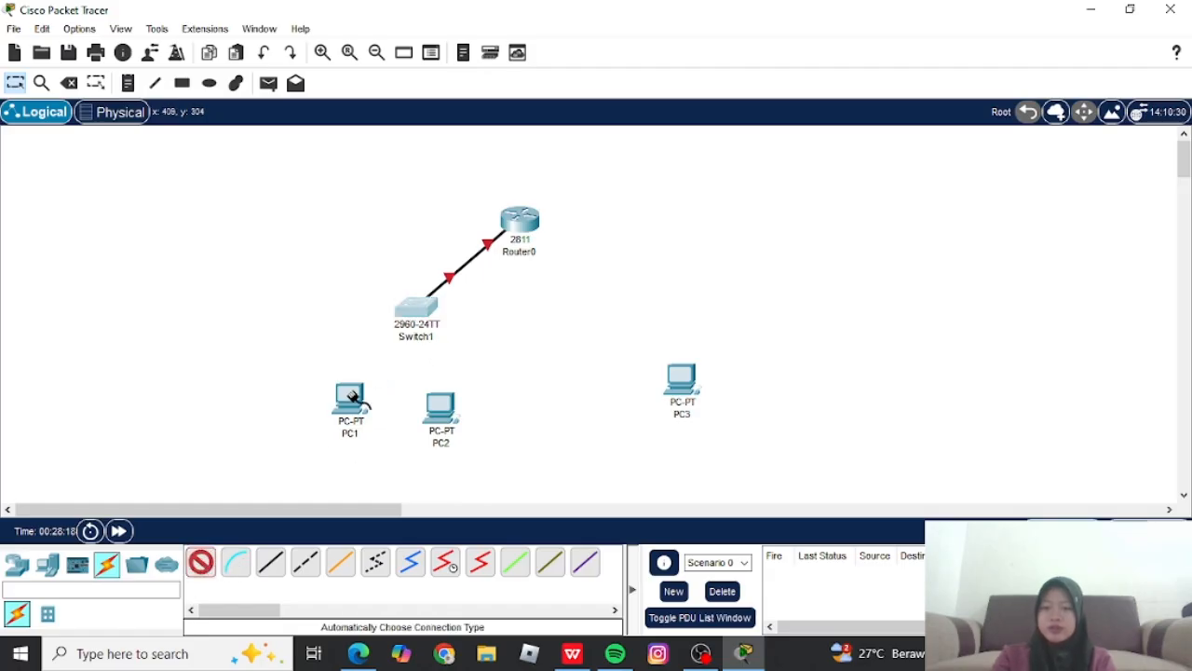
click(419, 304)
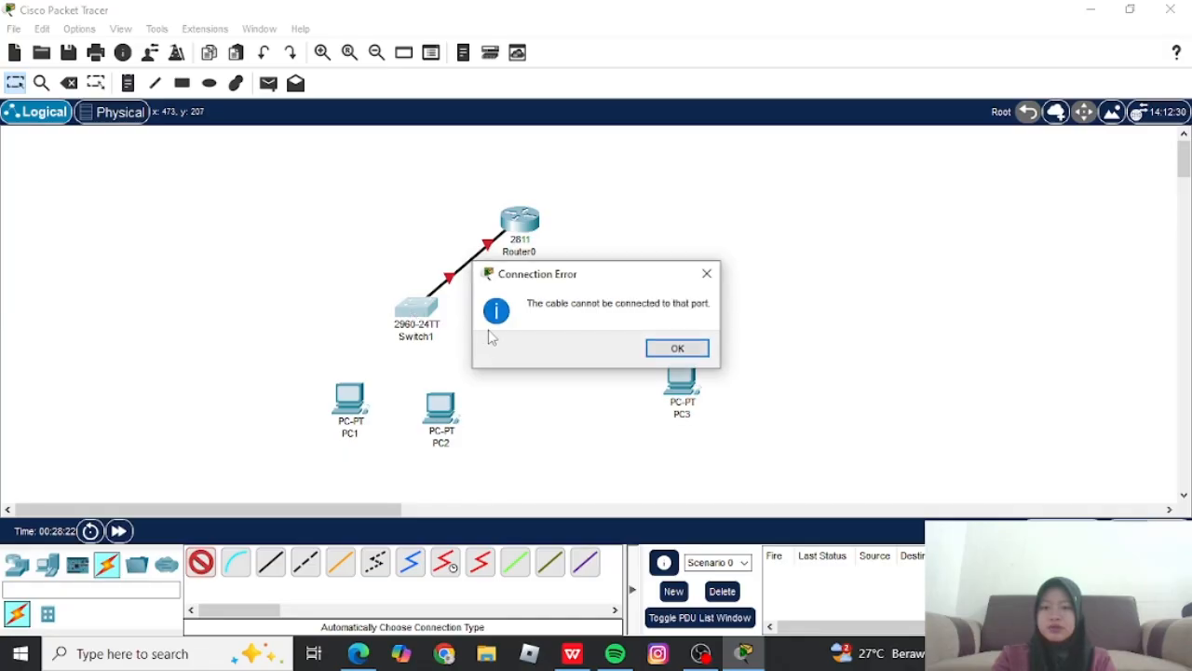
click(674, 347)
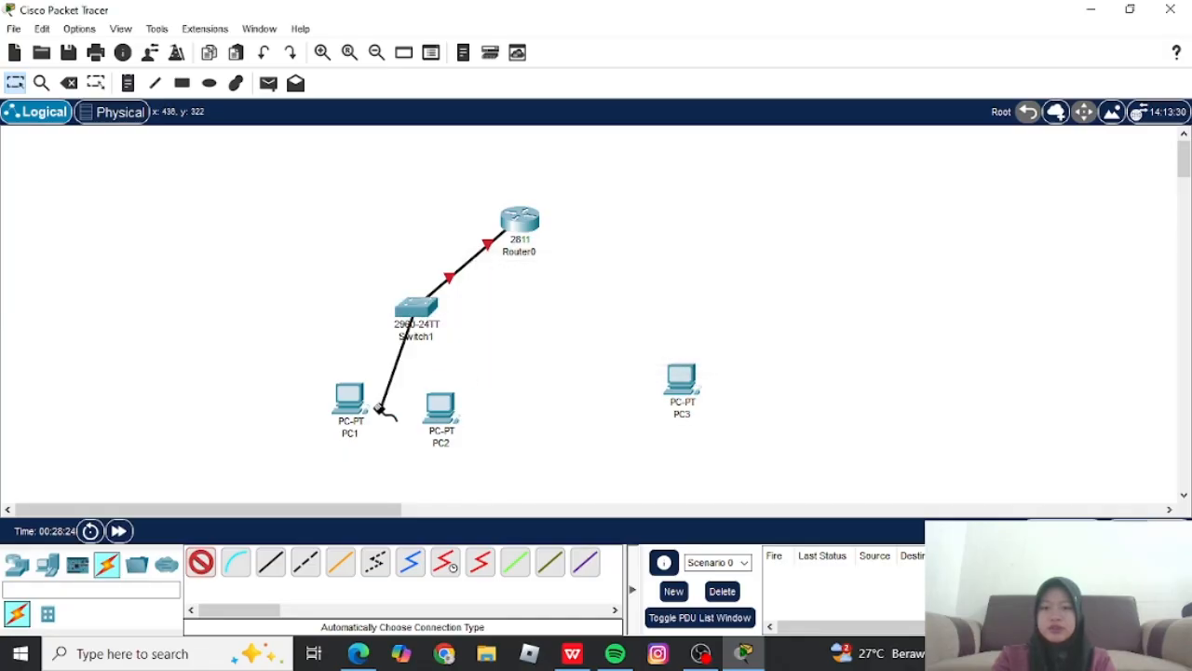
click(348, 399)
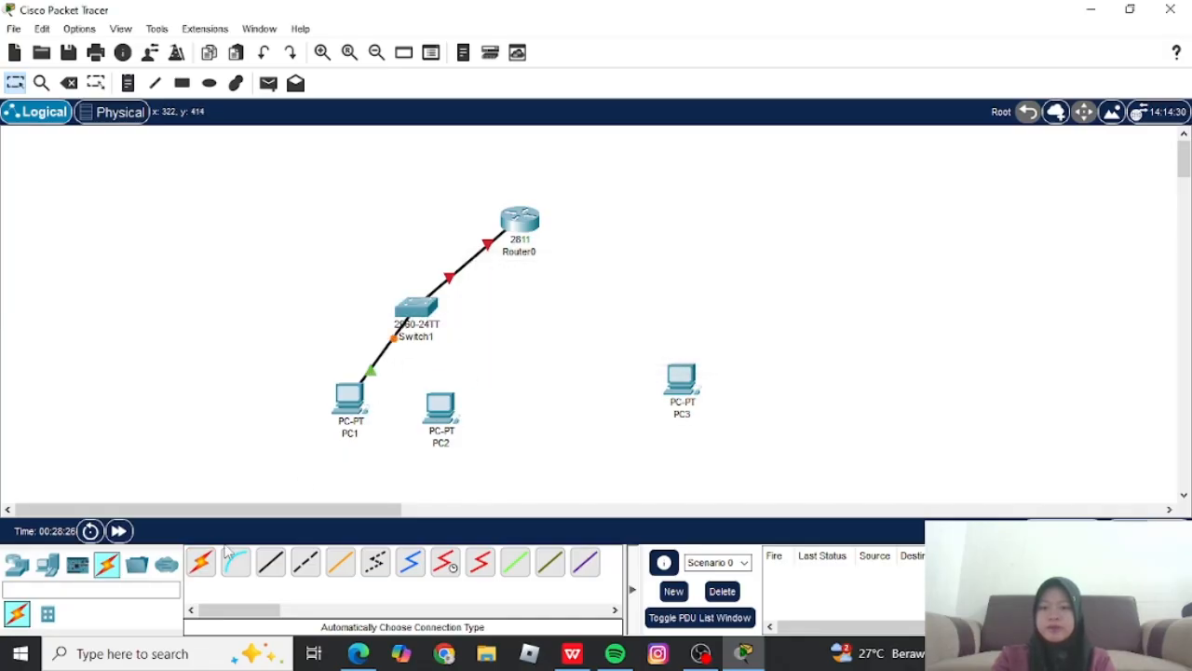
click(201, 562)
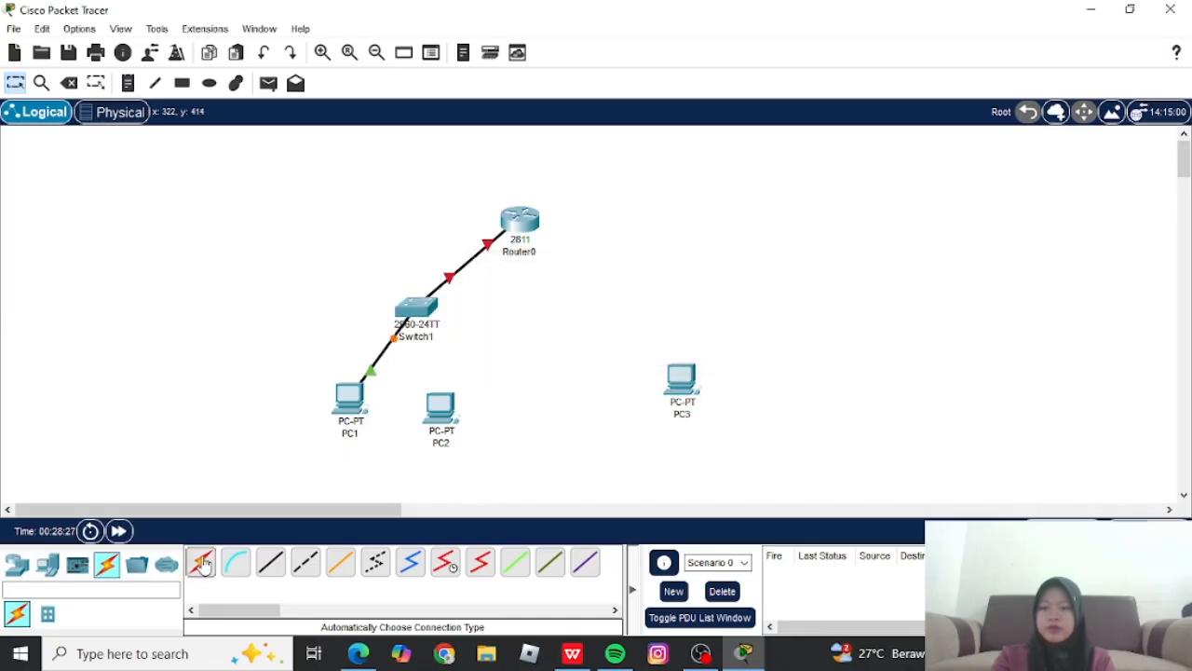
click(401, 300)
click(434, 428)
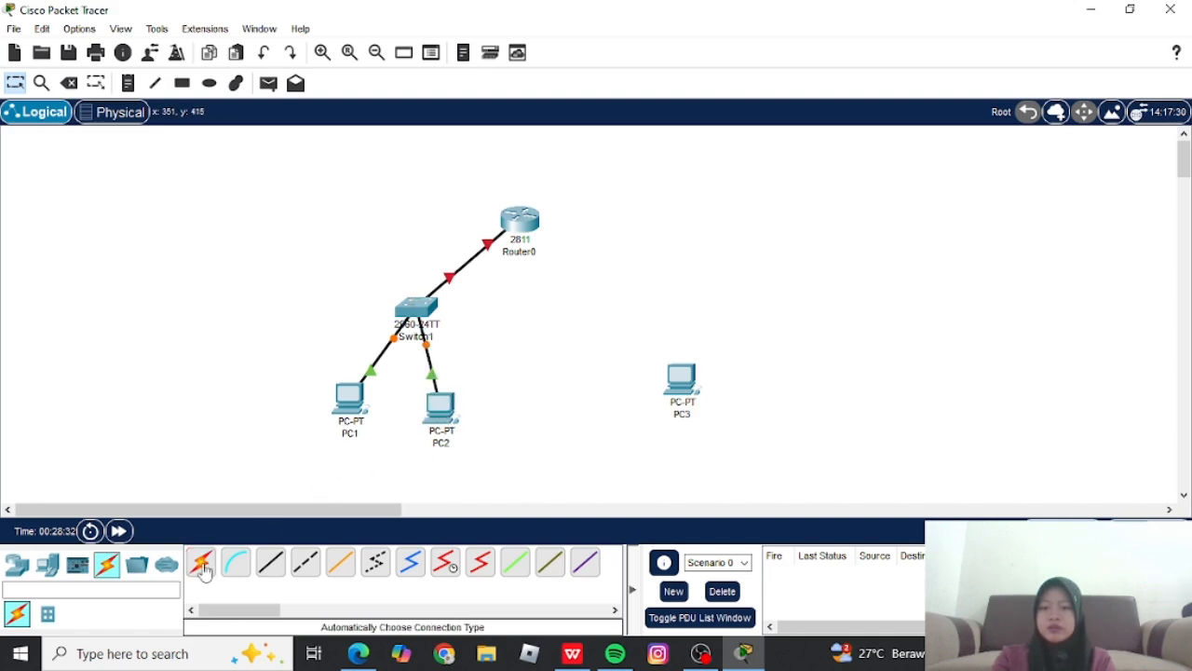
Connect Router0 directly to PC3 with an automatically chosen cable.
click(204, 568)
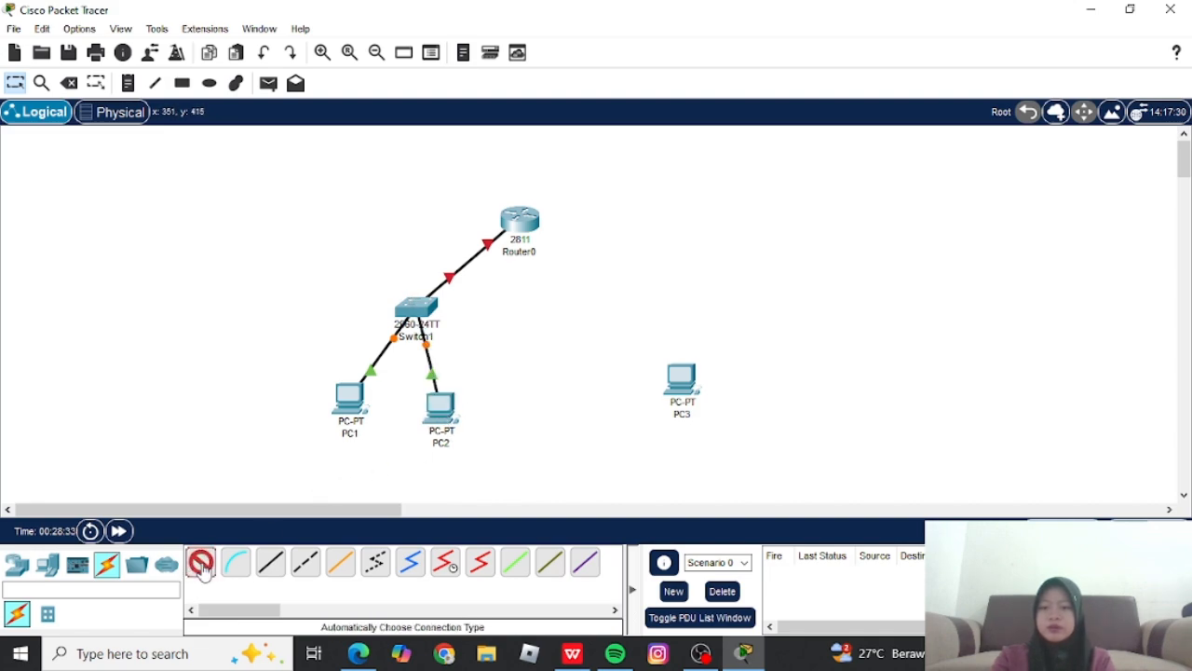
click(513, 223)
click(679, 384)
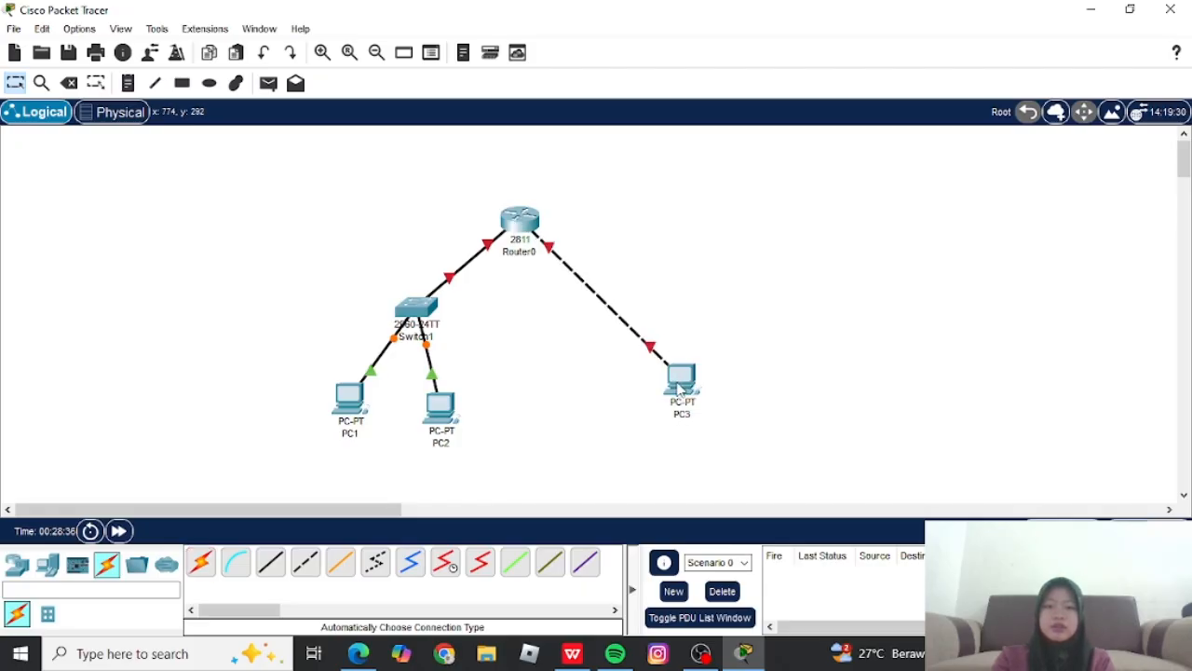
Shift PC1 down and slightly left, PC2 slightly down and right, and the router slightly right to tidy the layout.
drag(352, 402, 344, 424)
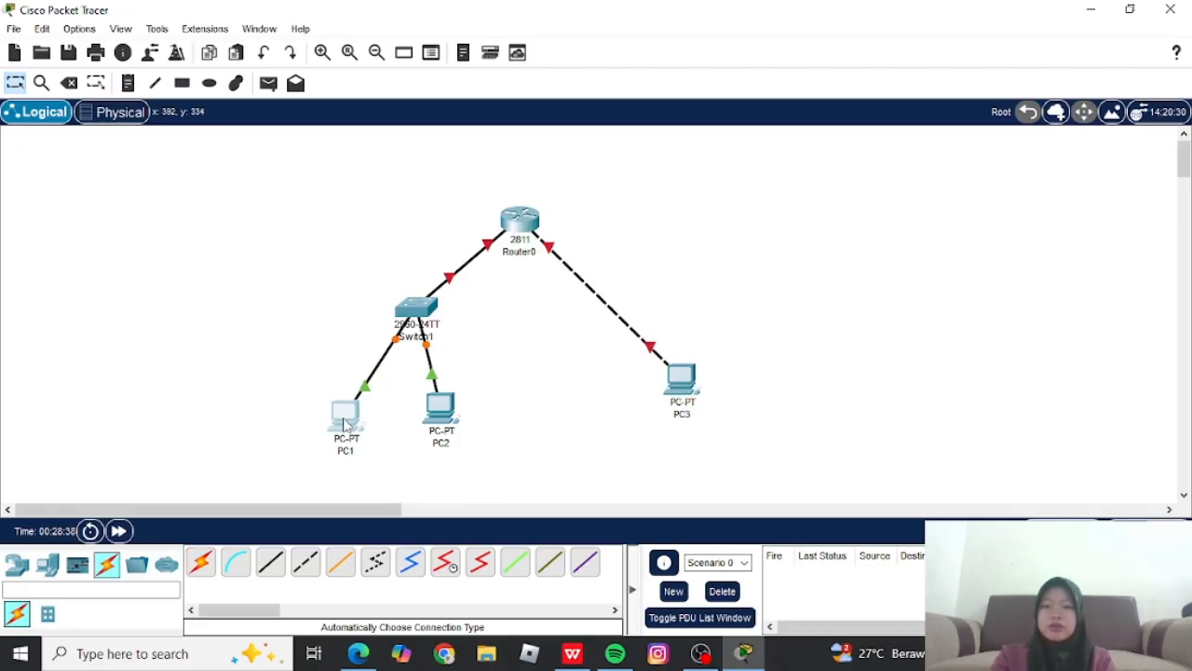
drag(443, 416, 451, 423)
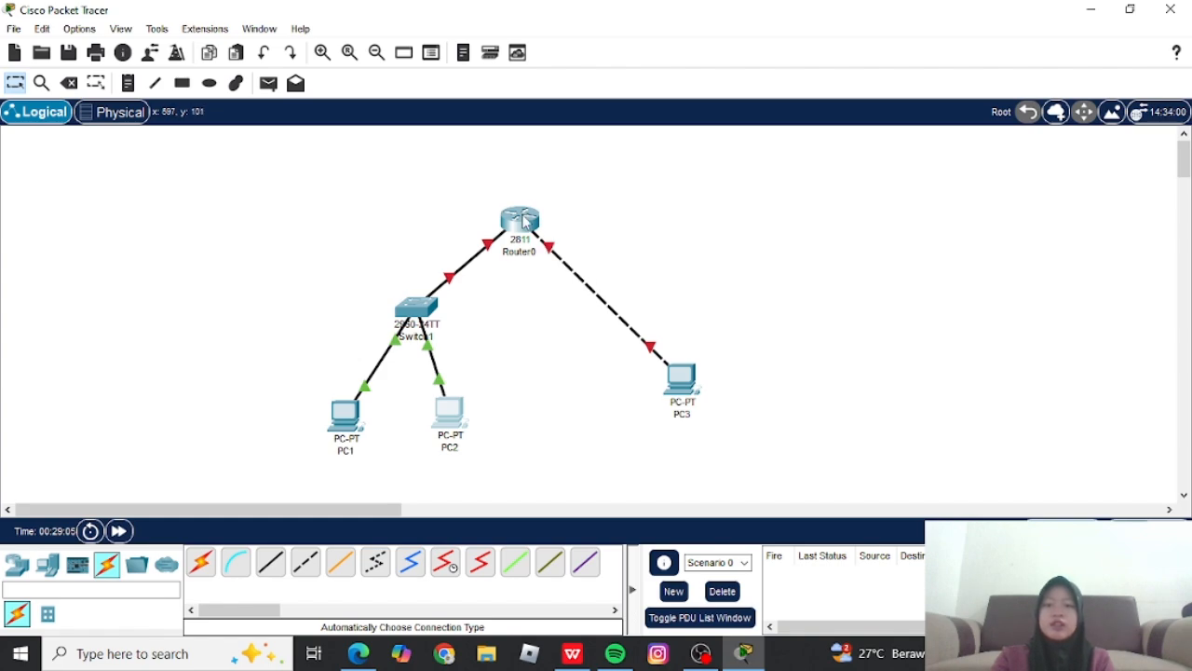
drag(523, 220, 529, 219)
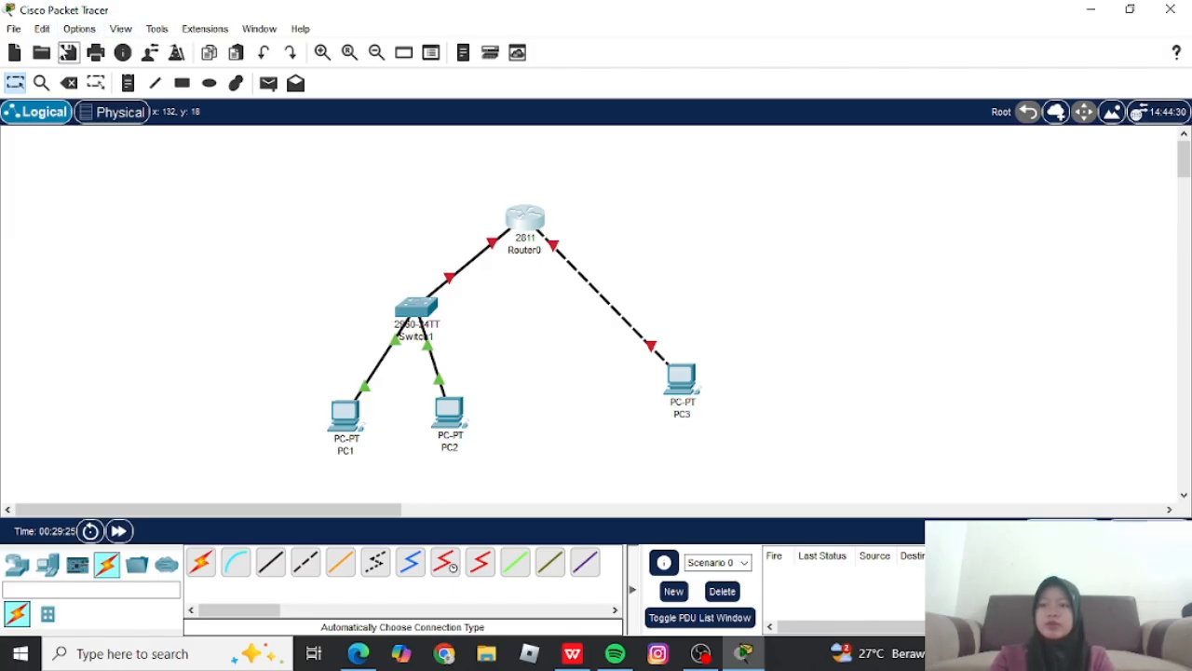
Enable Always Show Port Labels in Logical Workspace in the preferences, and move the router slightly upward.
click(77, 38)
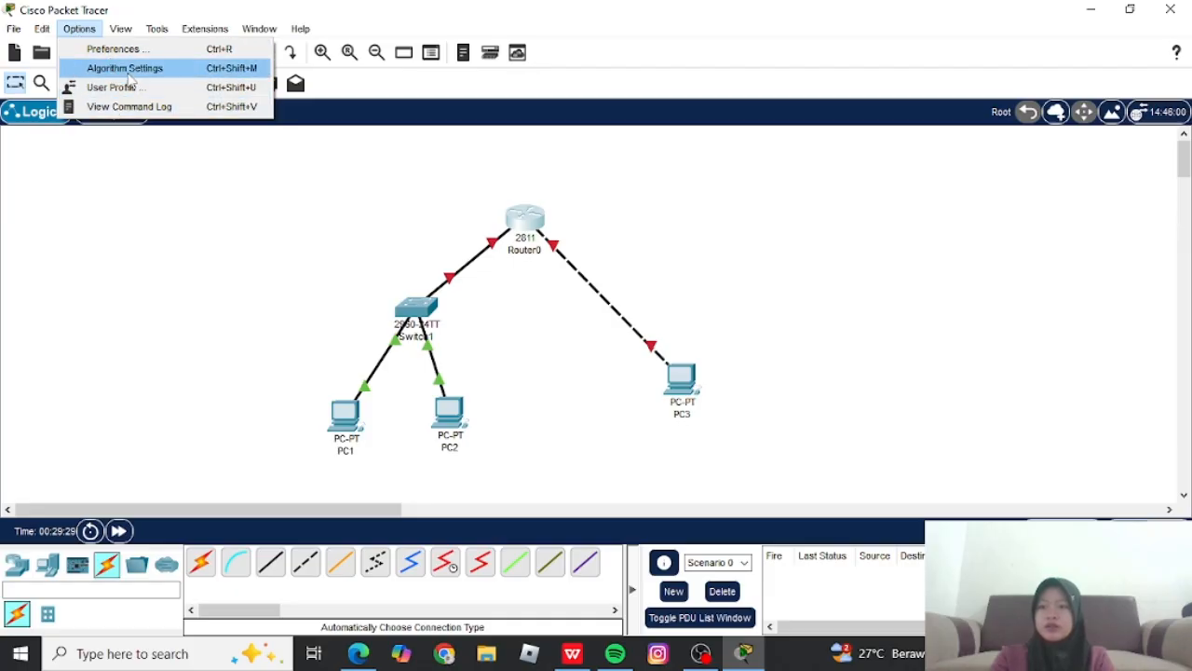
click(126, 49)
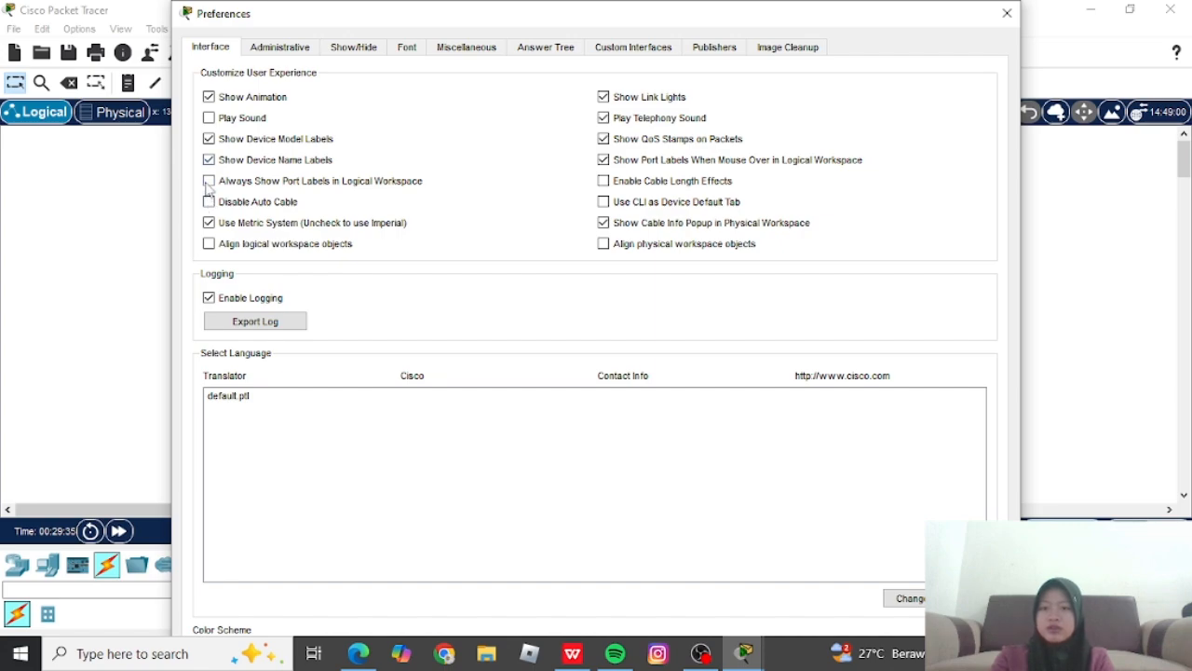
click(209, 181)
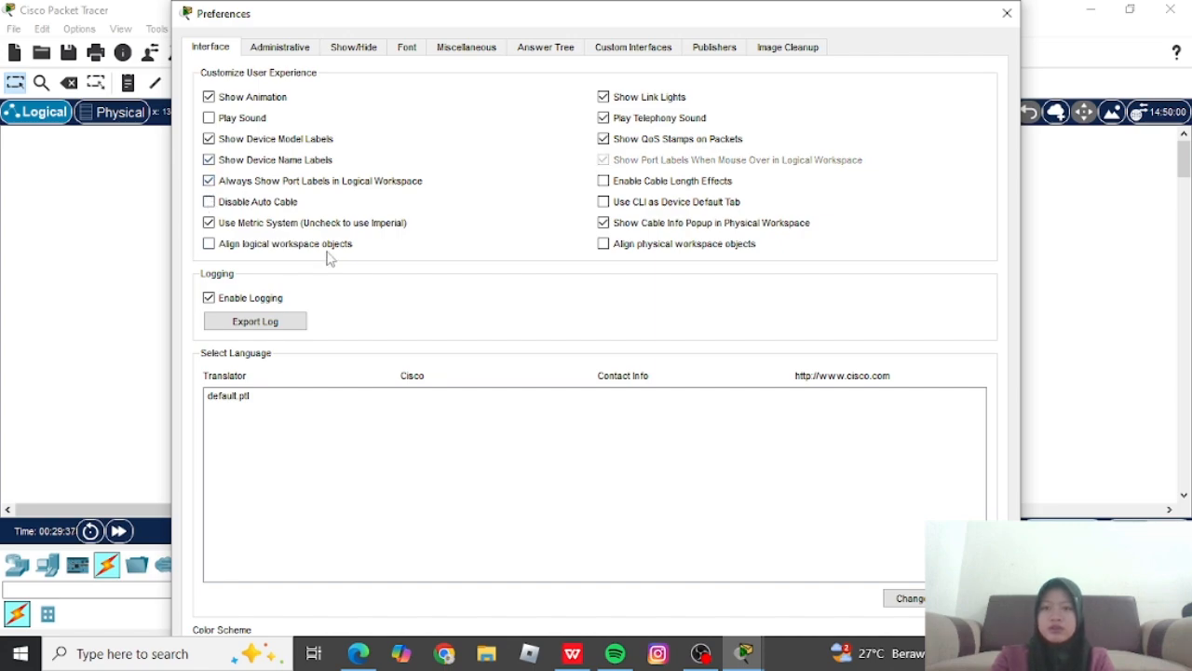
click(999, 24)
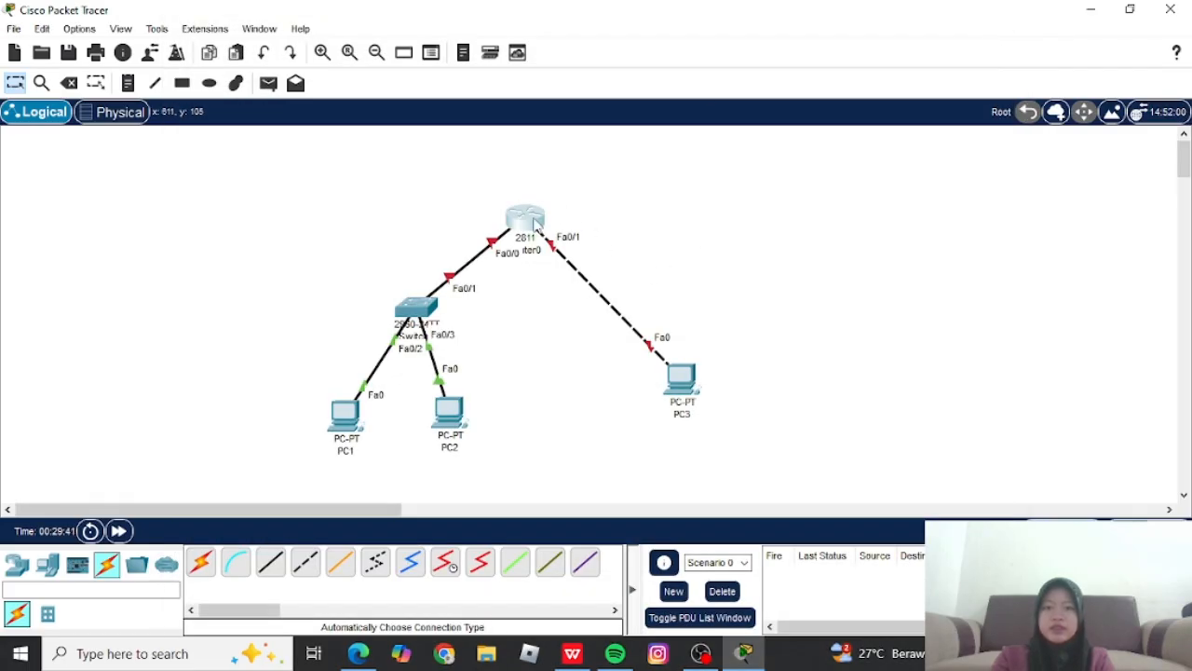
drag(536, 222, 539, 213)
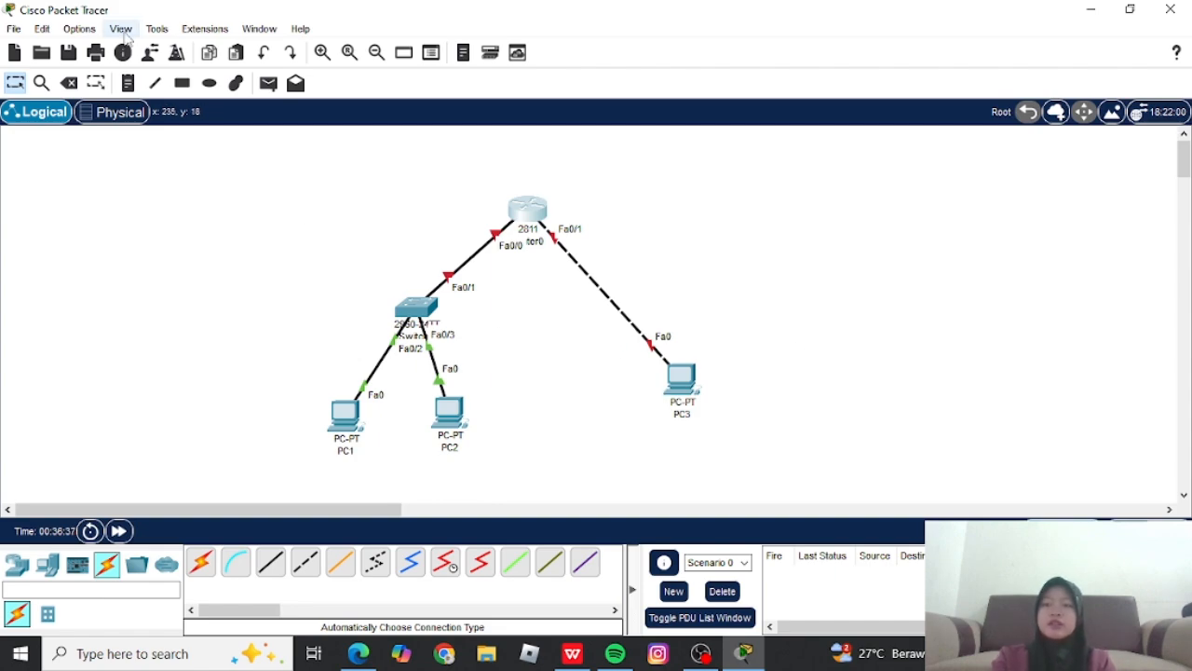
Add a note reading 10.10.10.0/24 to the left of the router above the switch.
click(128, 83)
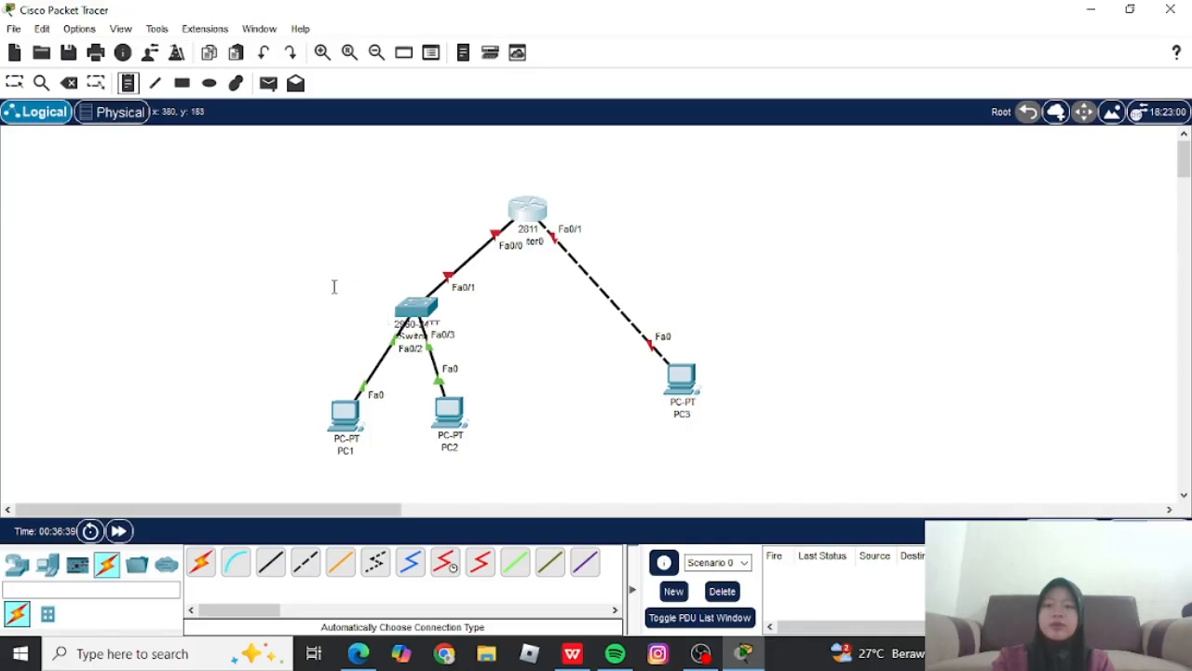
click(339, 224)
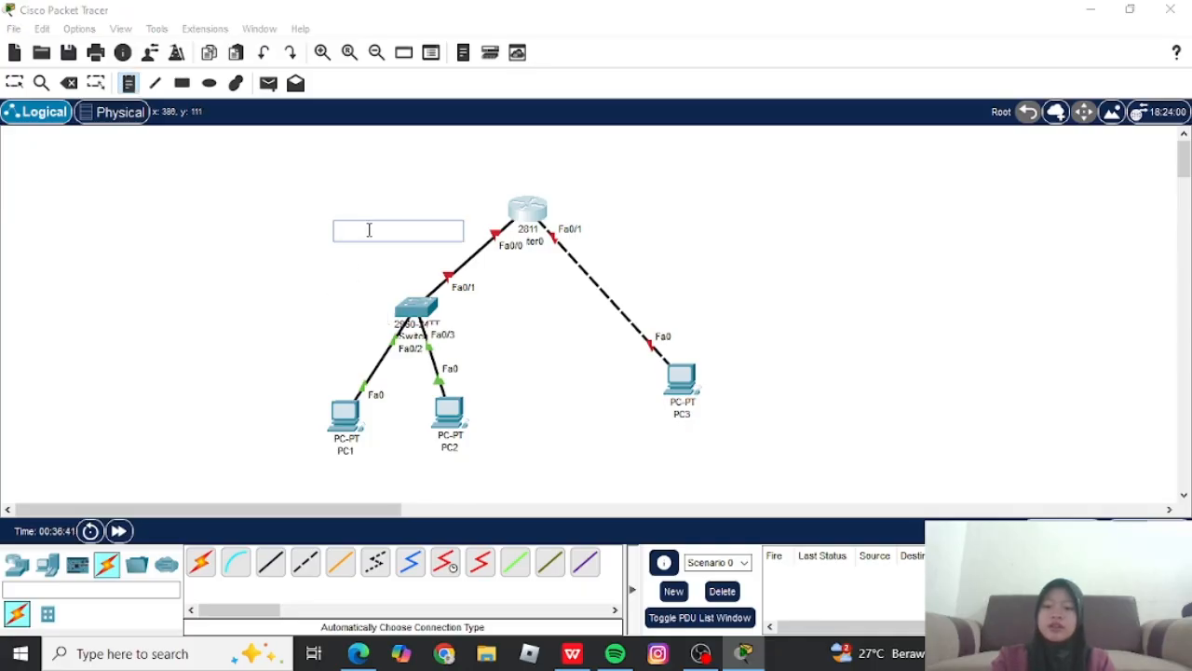
text(10.10.10.0/24)
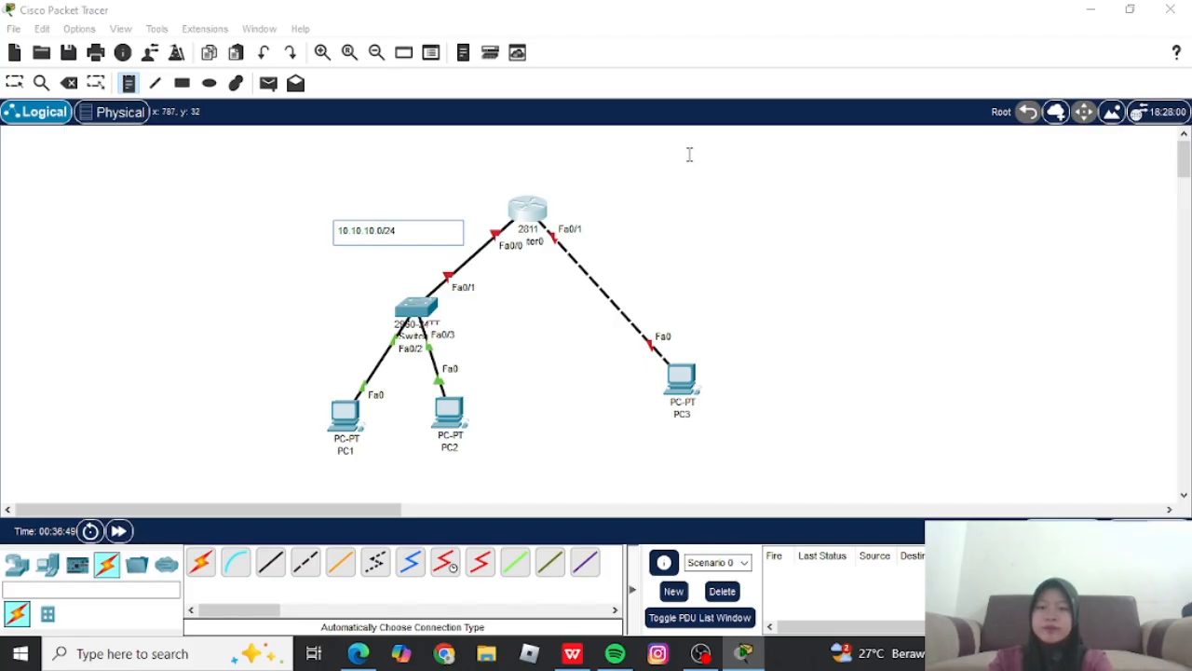
Add a note reading 20.20.20.0/24 to the right of the router above PC3.
click(652, 224)
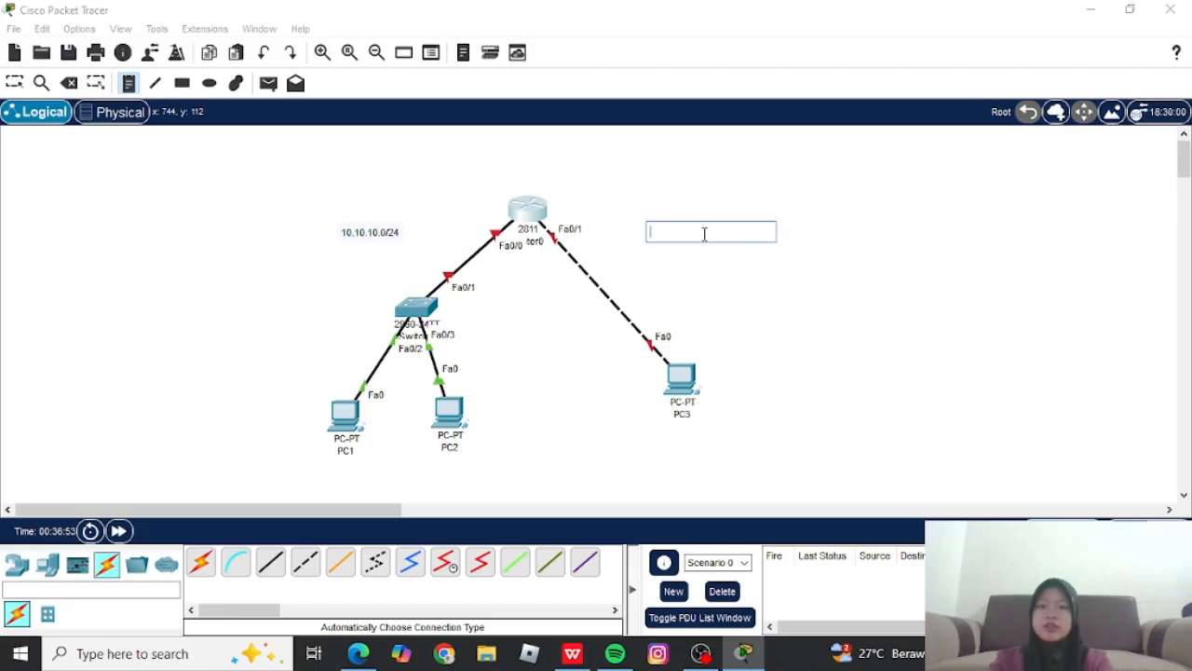
text(2)
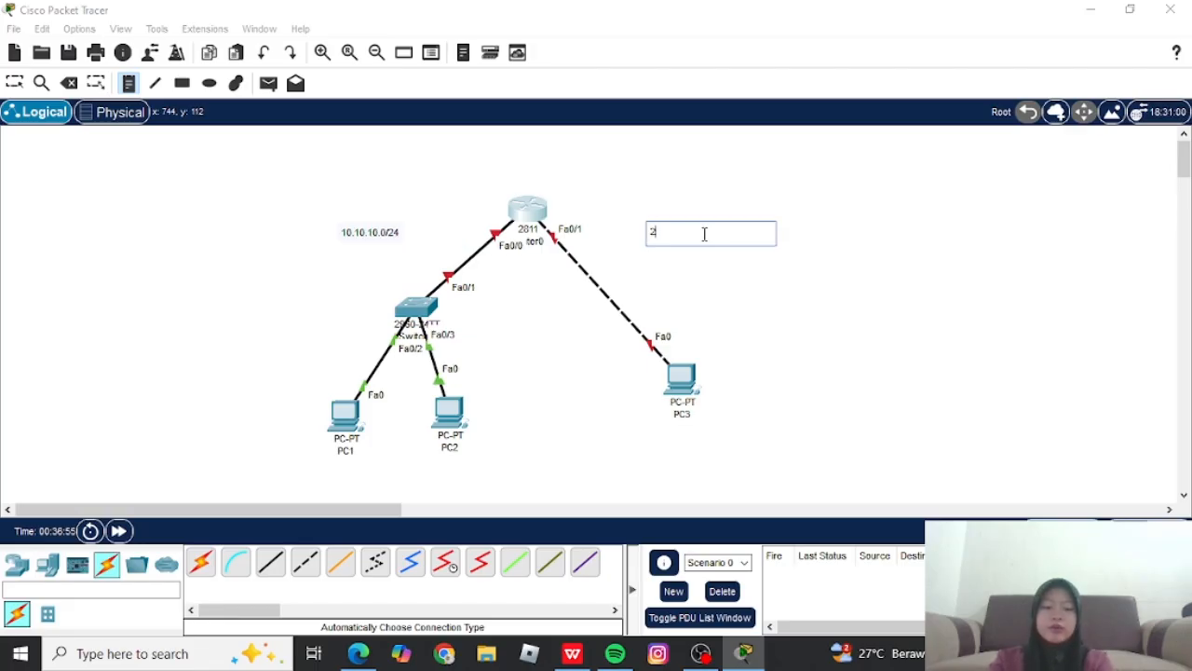
text(0.20.20)
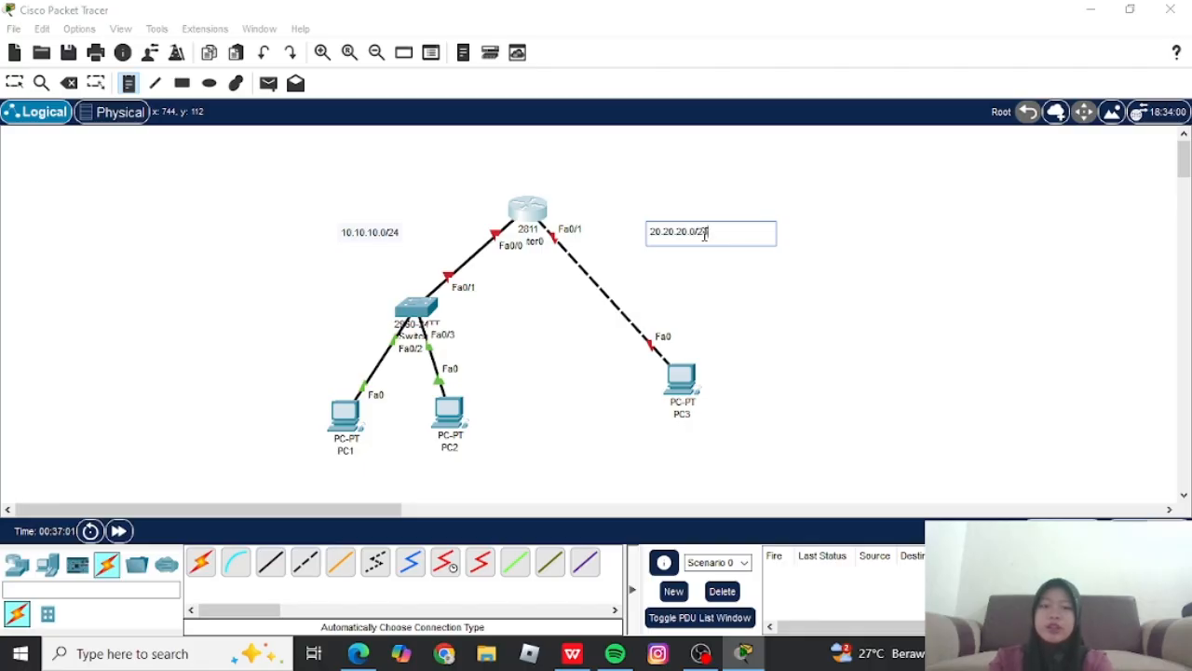
text(.0/24)
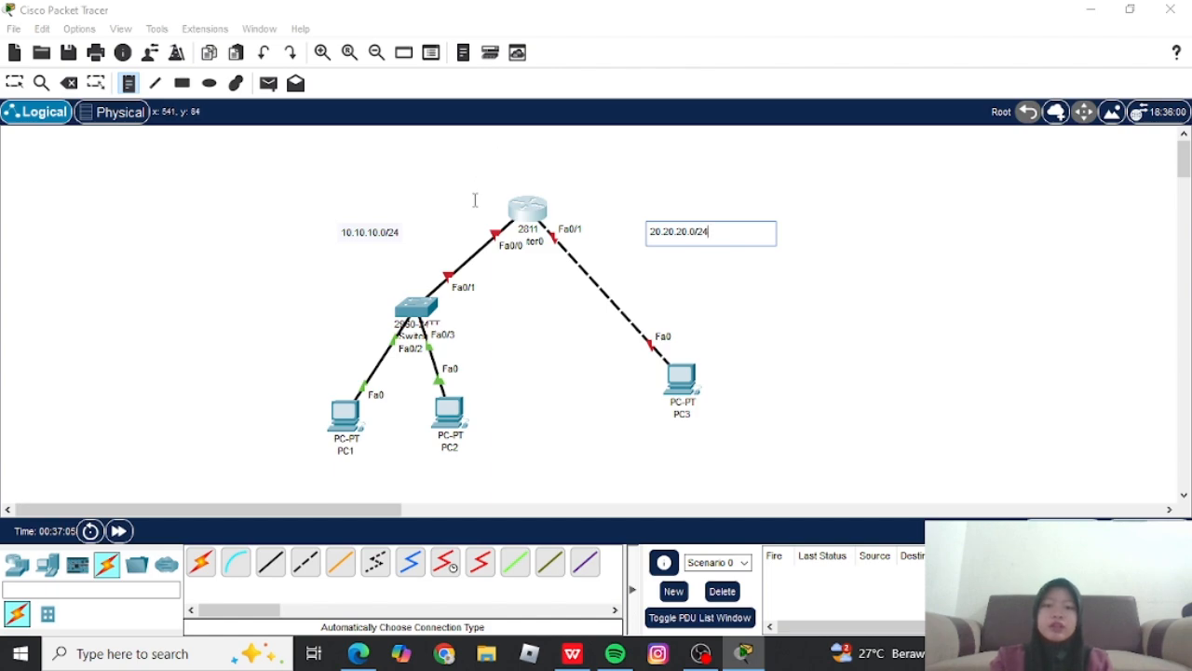
Add host-number notes to the 10.10.10.0/24 side: 1 beside the router's Fa0/0 port, 2 beside PC1 and 3 beside PC2.
click(457, 221)
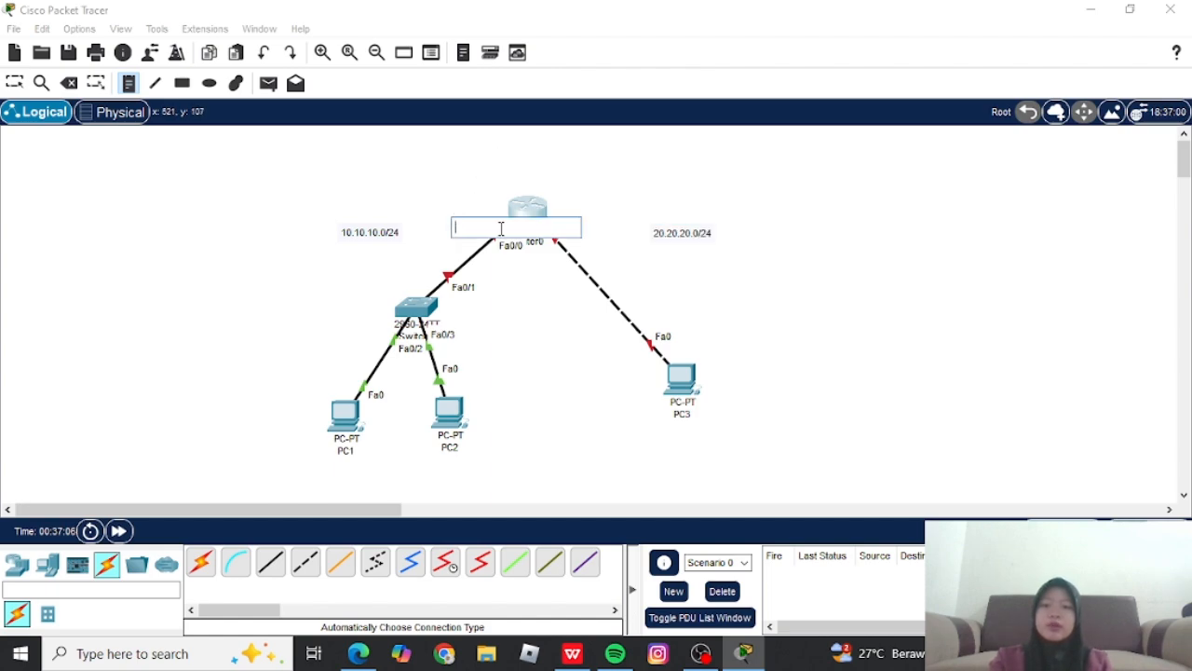
text(1)
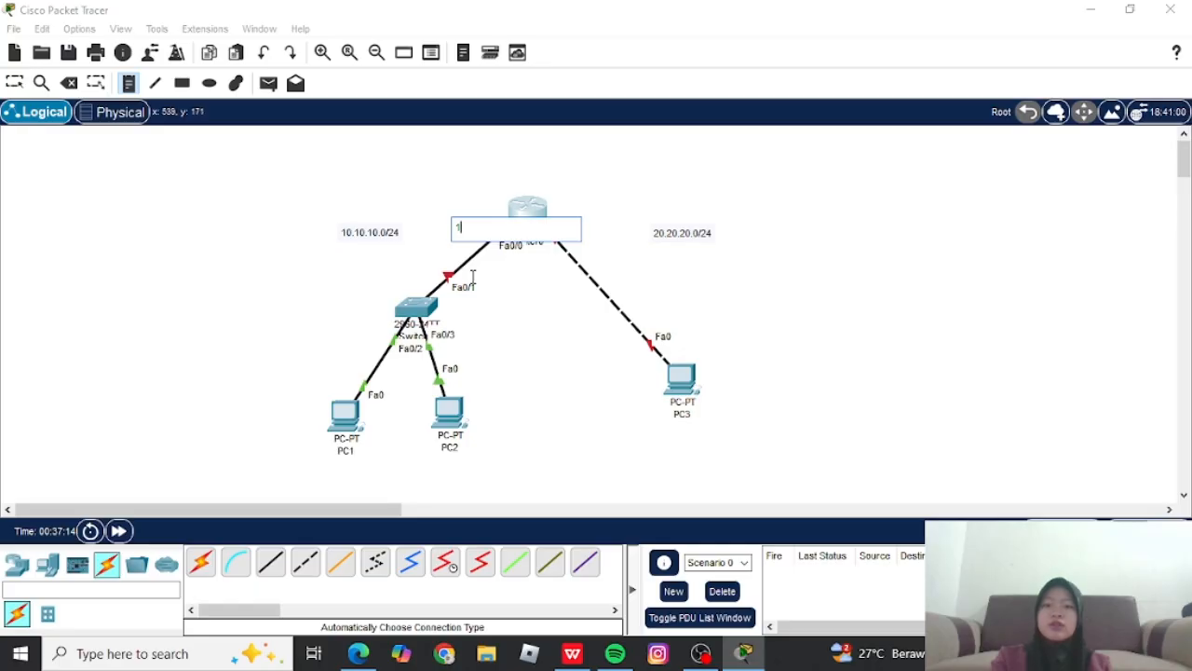
click(295, 432)
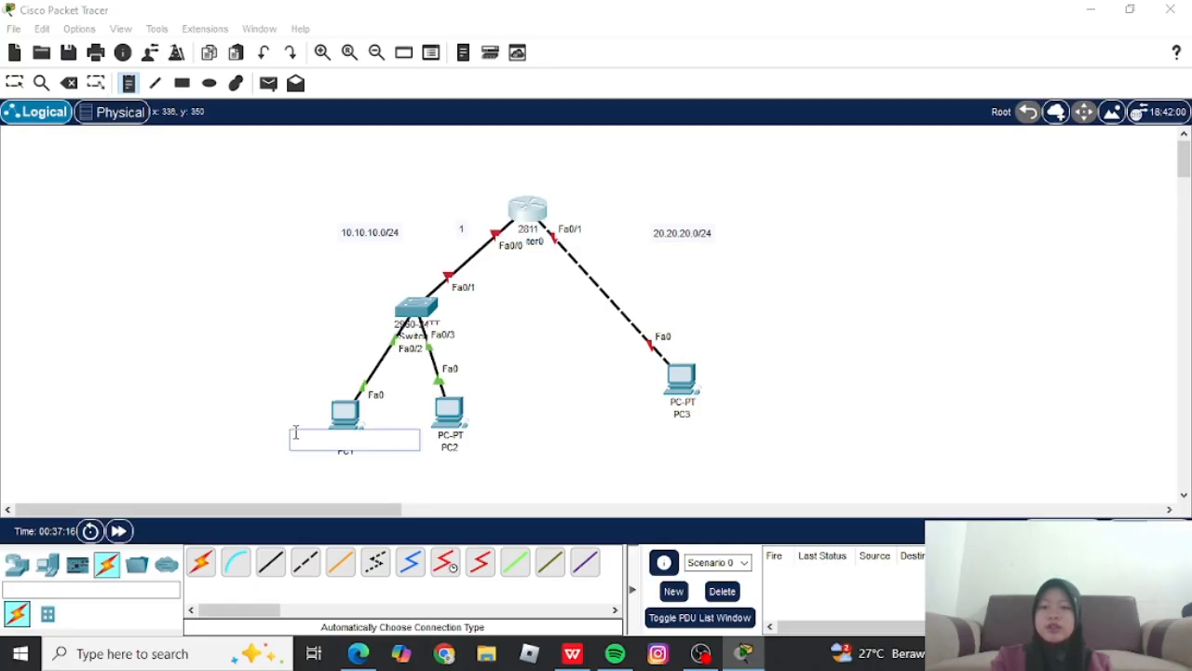
text(2)
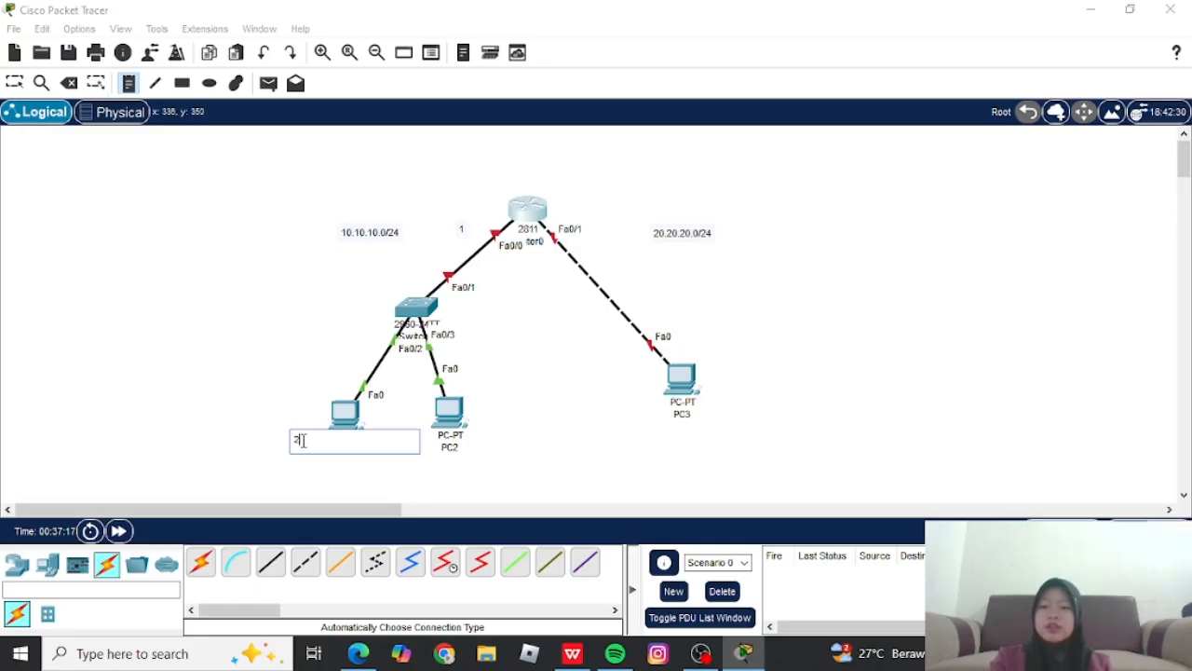
click(488, 435)
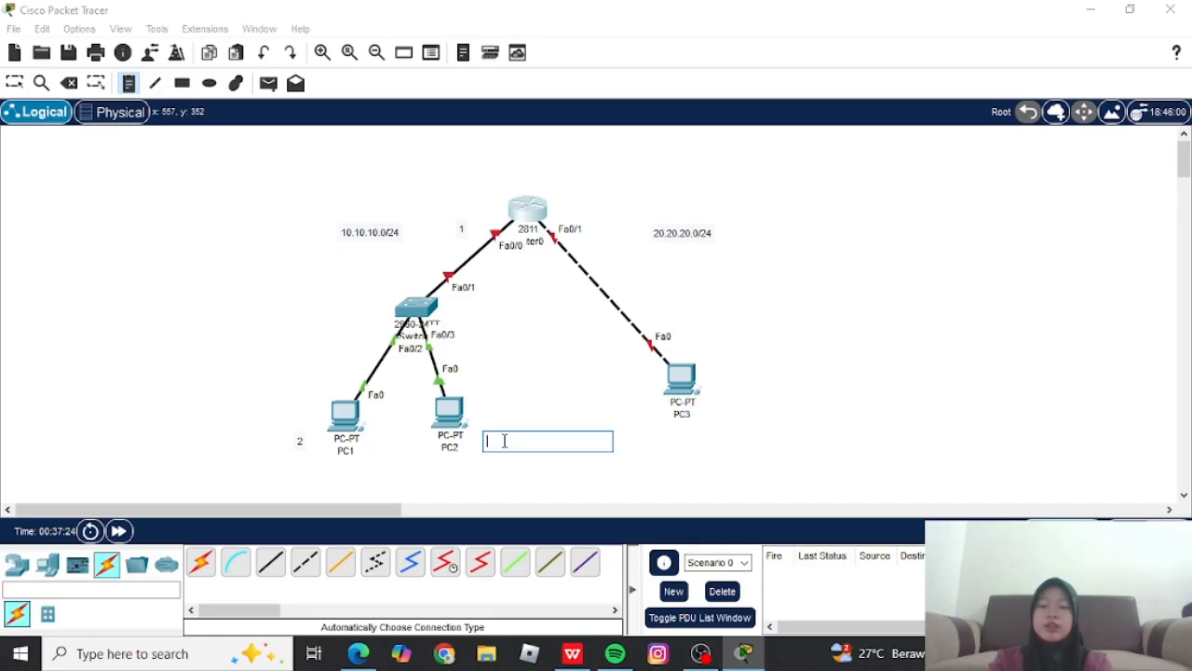
text(3)
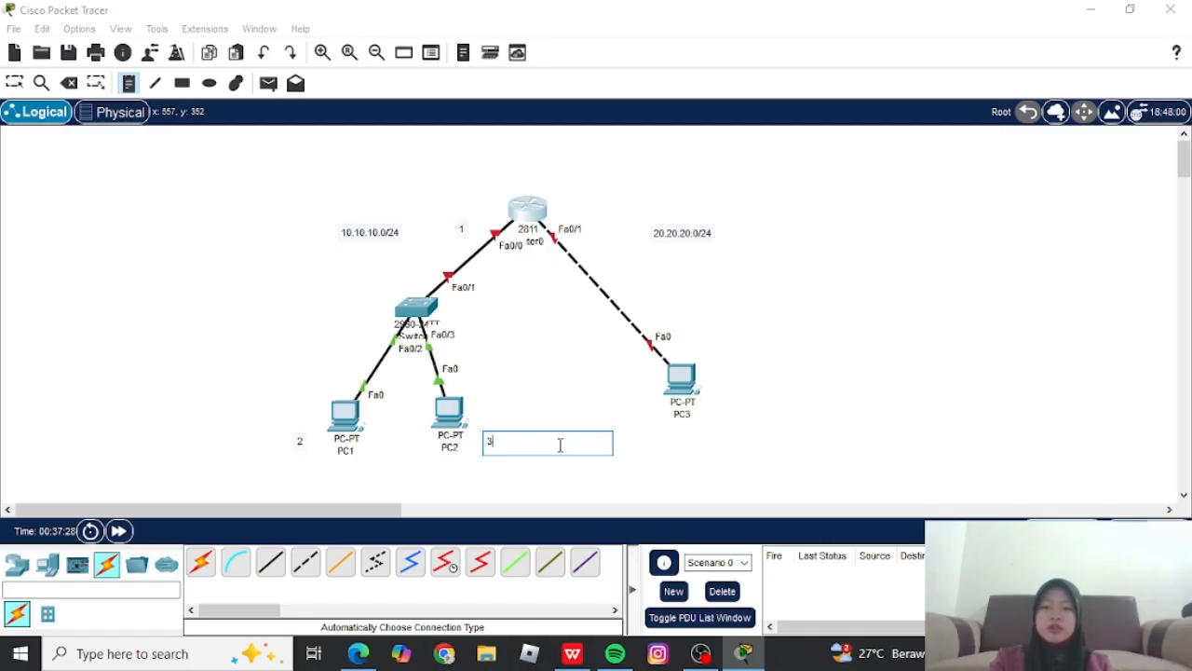
Add host-number notes to the 20.20.20.0/24 side: 1 beside the router's Fa0/1 port and 2 beside PC3.
click(583, 203)
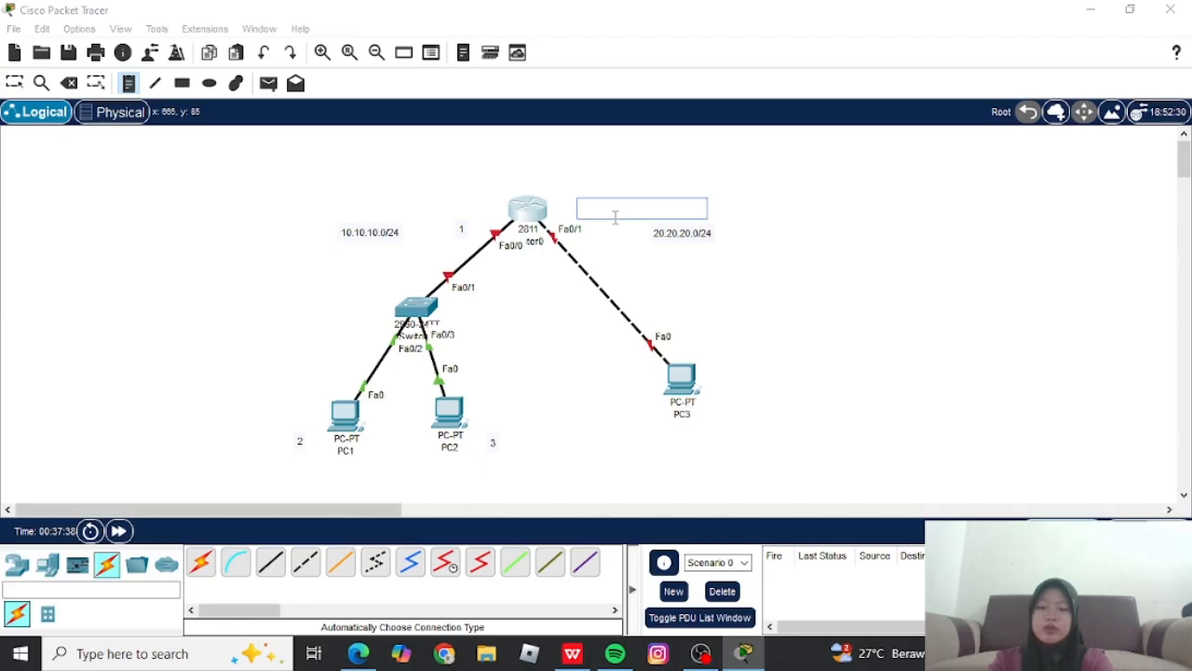
text(1)
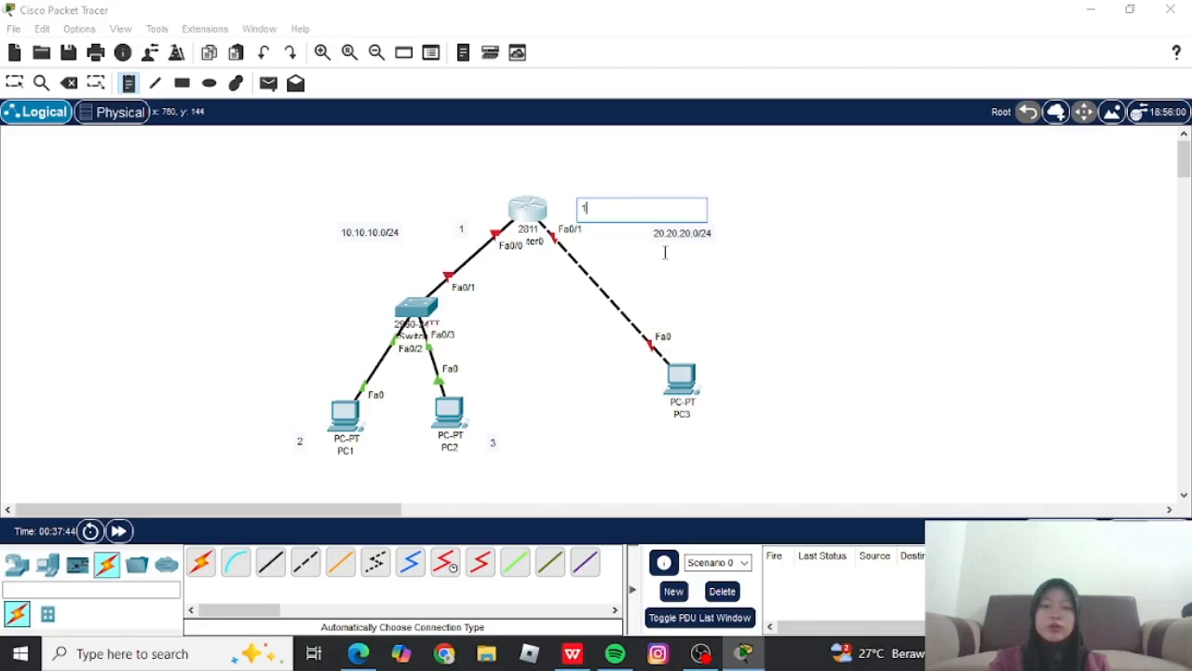
click(742, 367)
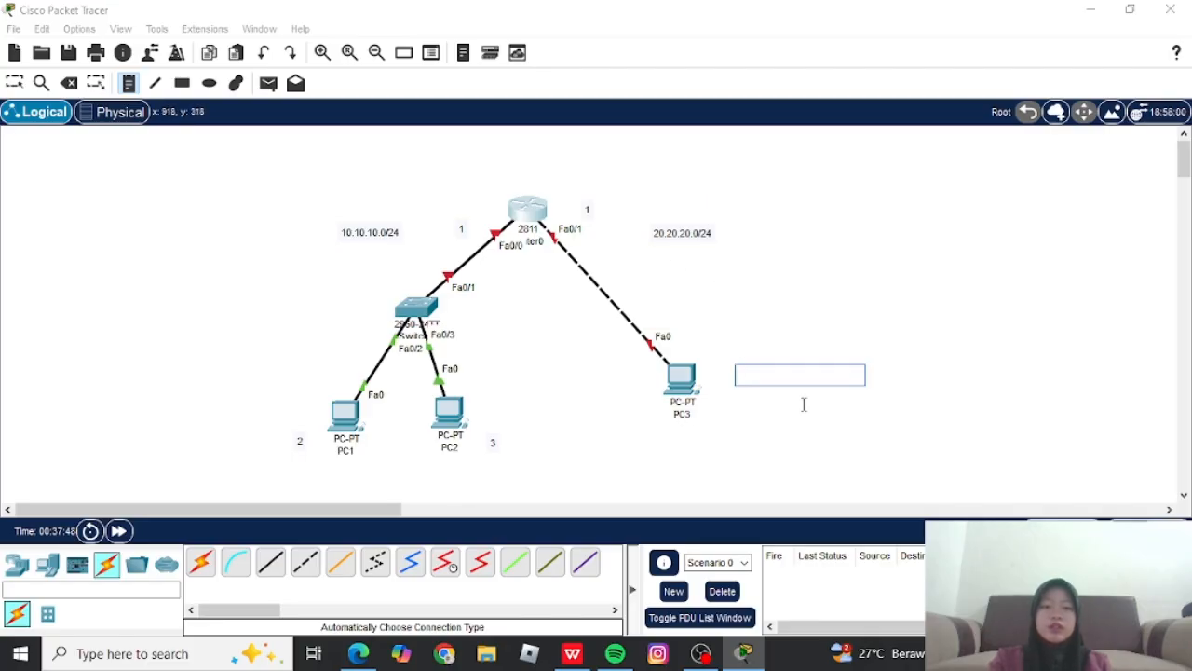
text(2)
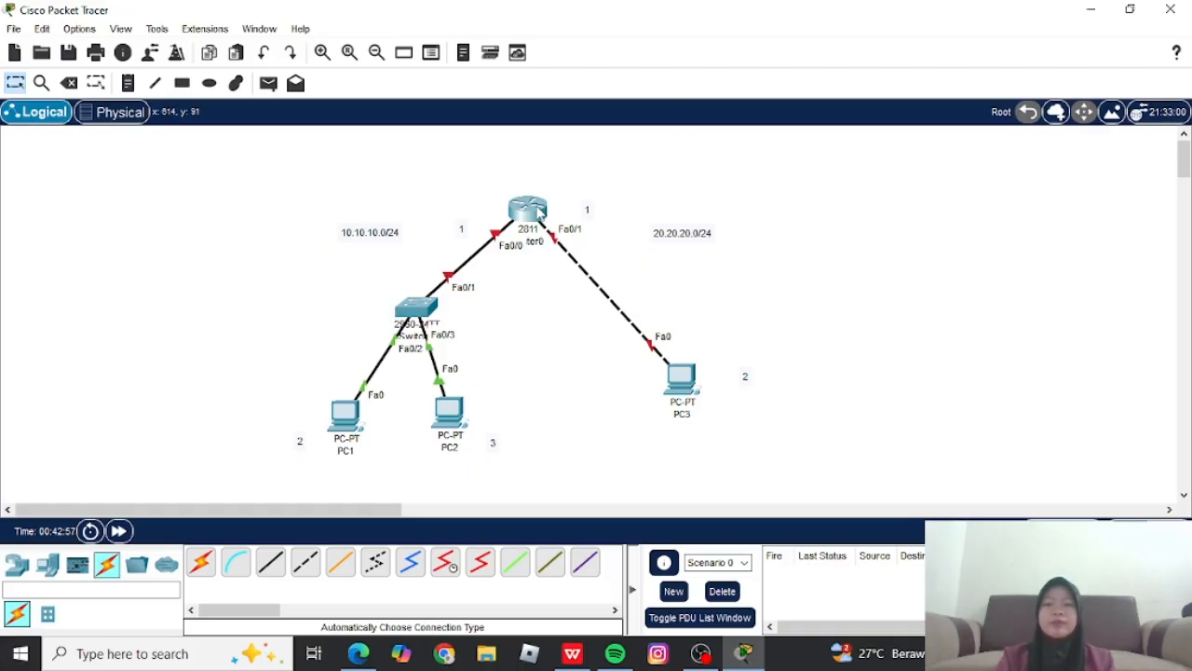
Open the 2811 router's FastEthernet0/0 configuration and switch to its command-line interface.
click(537, 211)
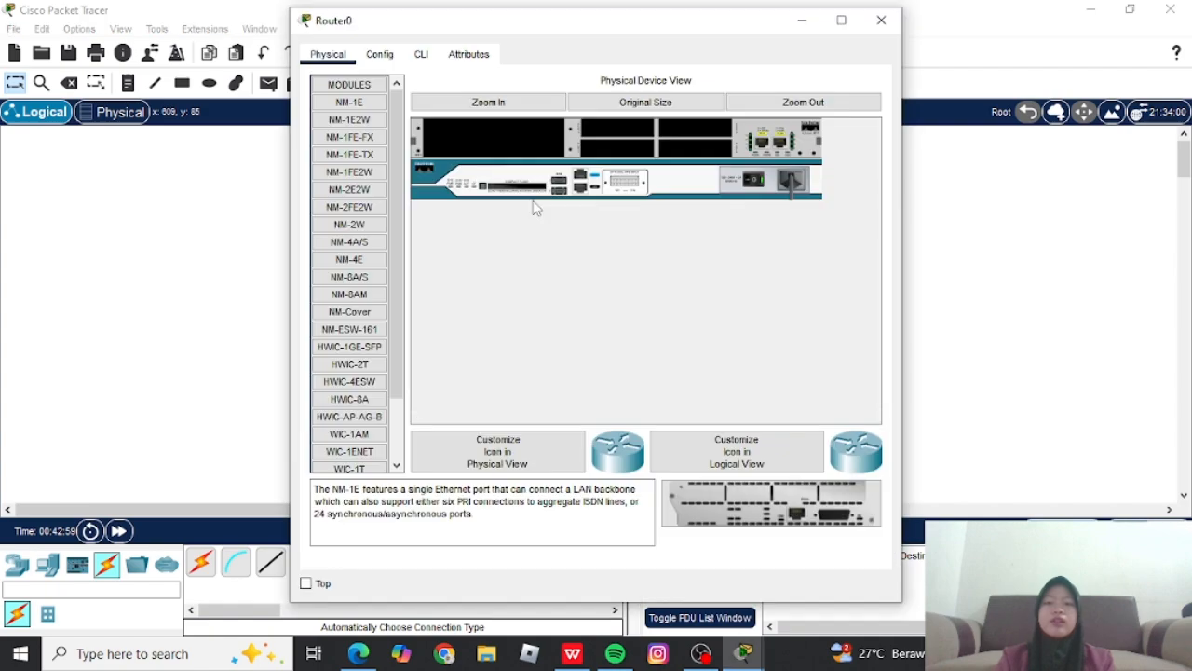
click(388, 58)
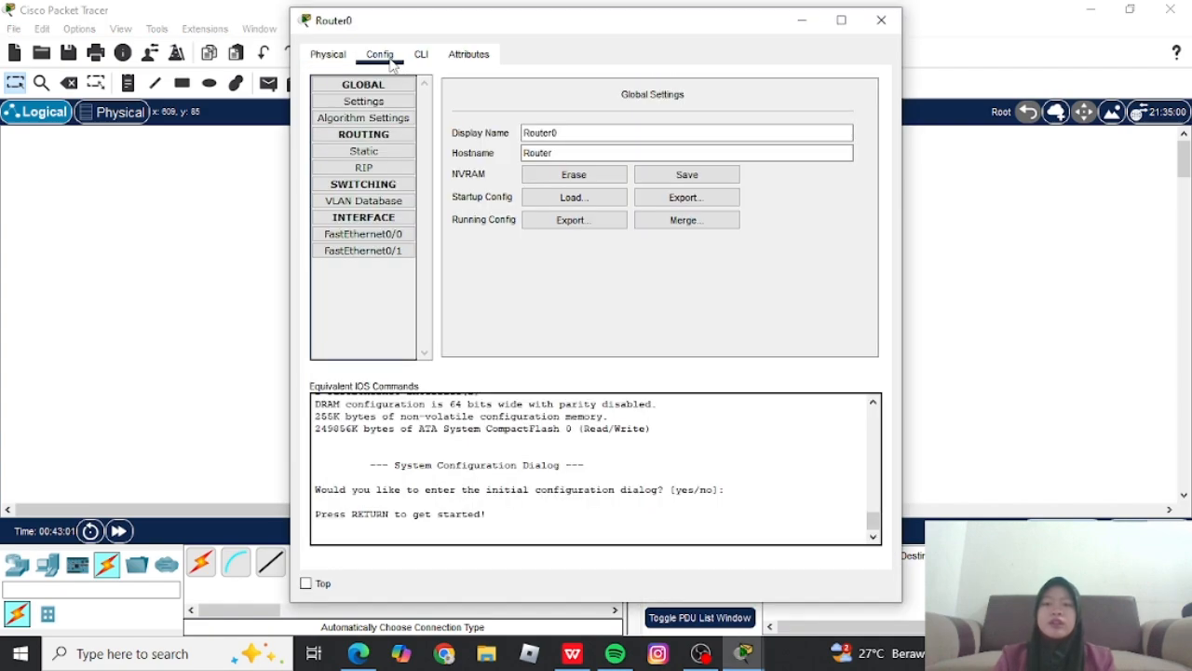
click(394, 237)
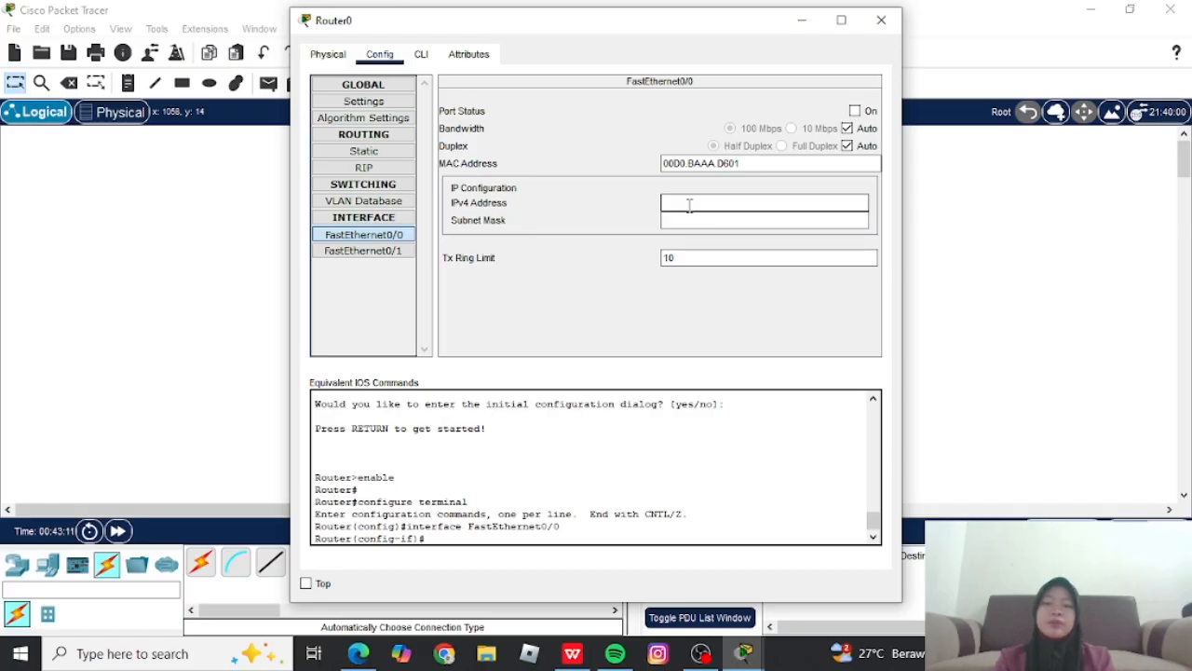
click(422, 63)
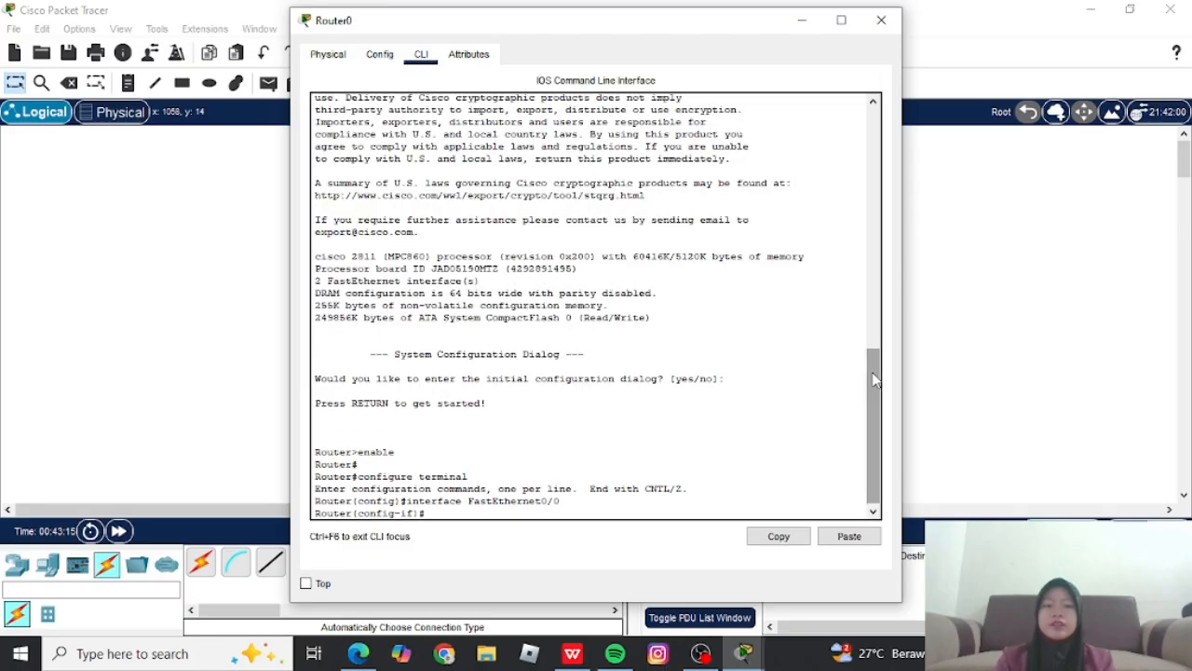
drag(874, 374, 865, 472)
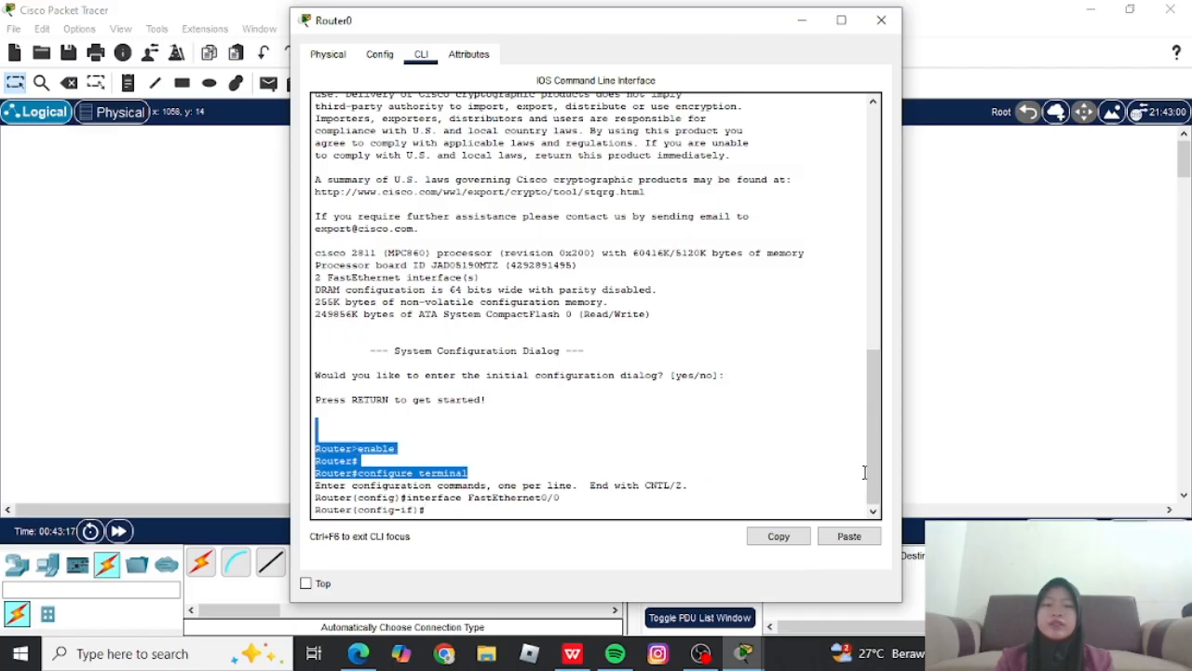
click(613, 478)
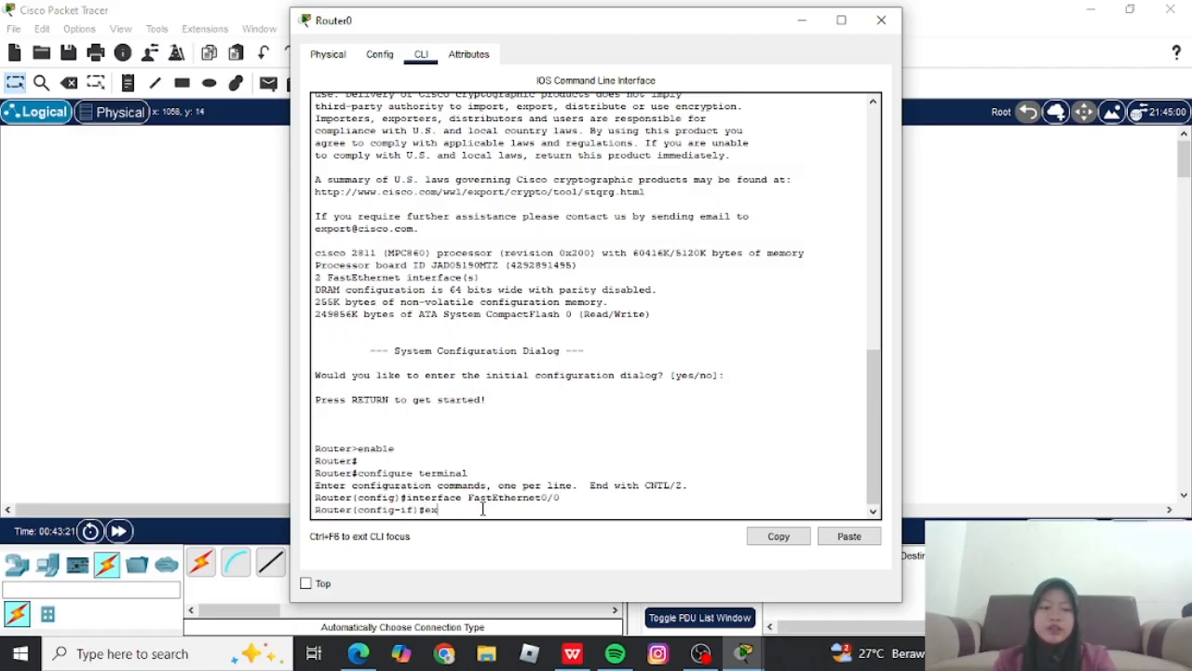
Exit the router's interface and global configuration modes with ex, and re-enter global configuration with conf t.
text(ex)
key(Return)
text(ex)
key(Return)
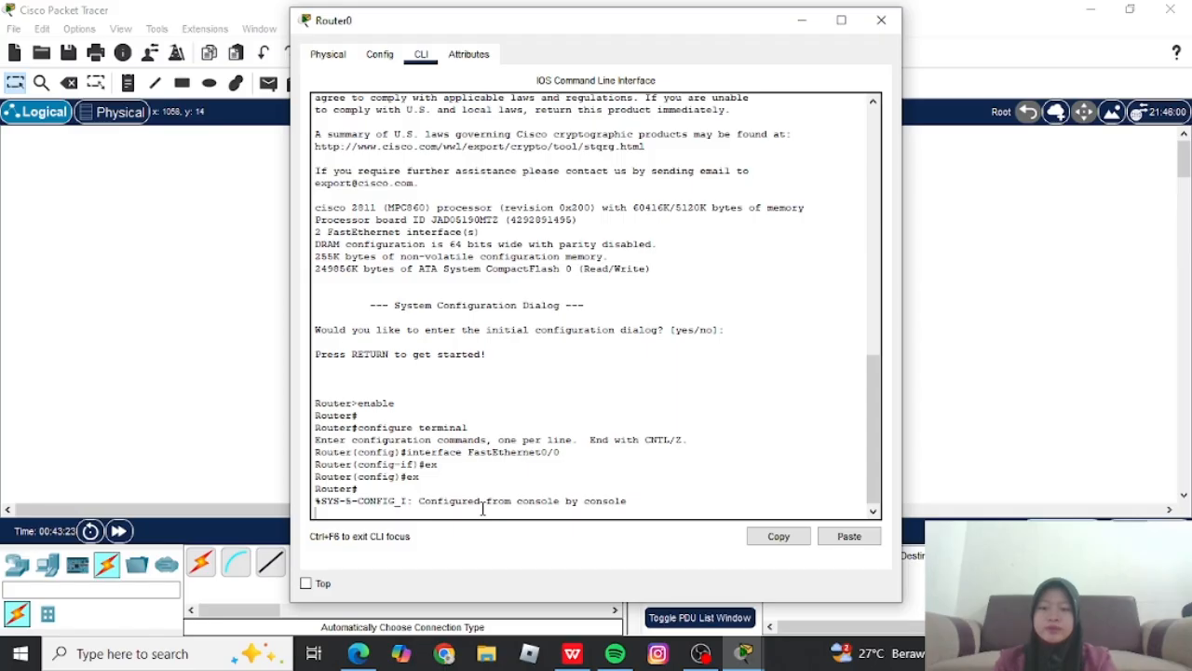
key(Return)
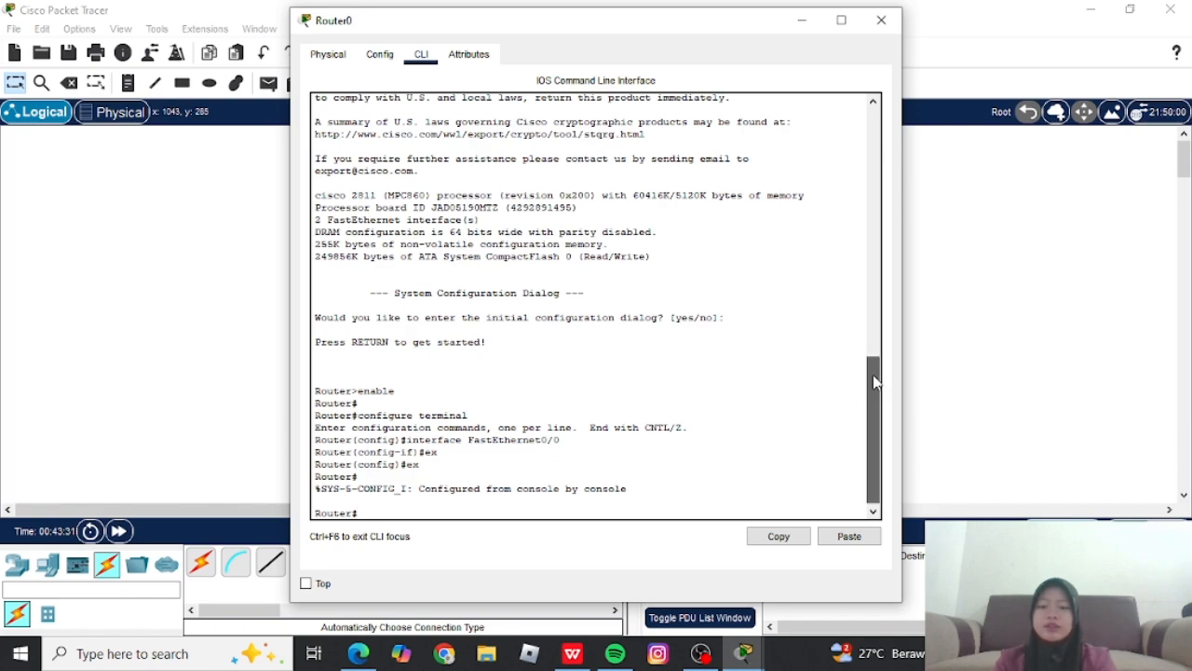
text(cu)
key(BackSpace)
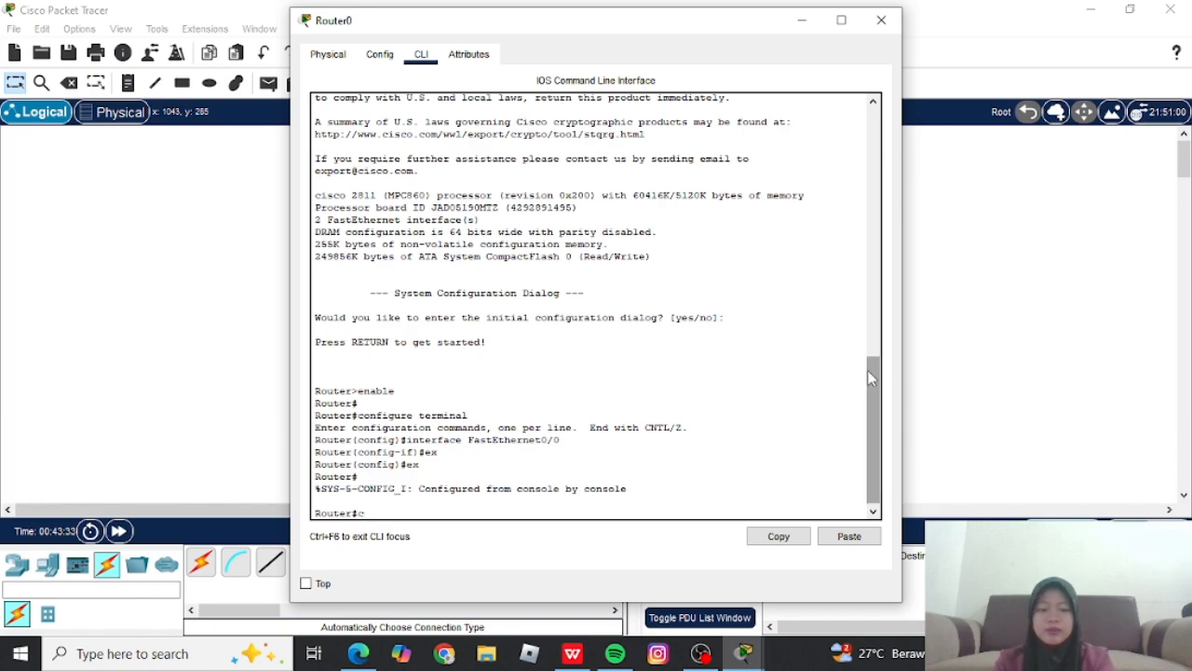
text(onf t)
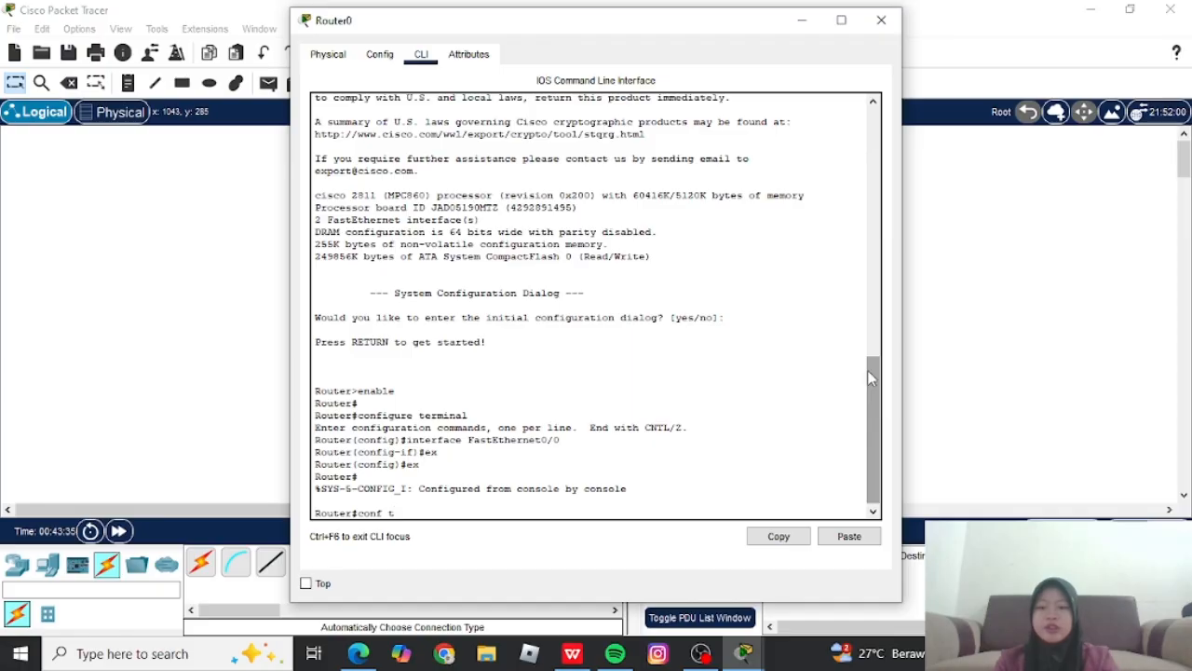
key(Return)
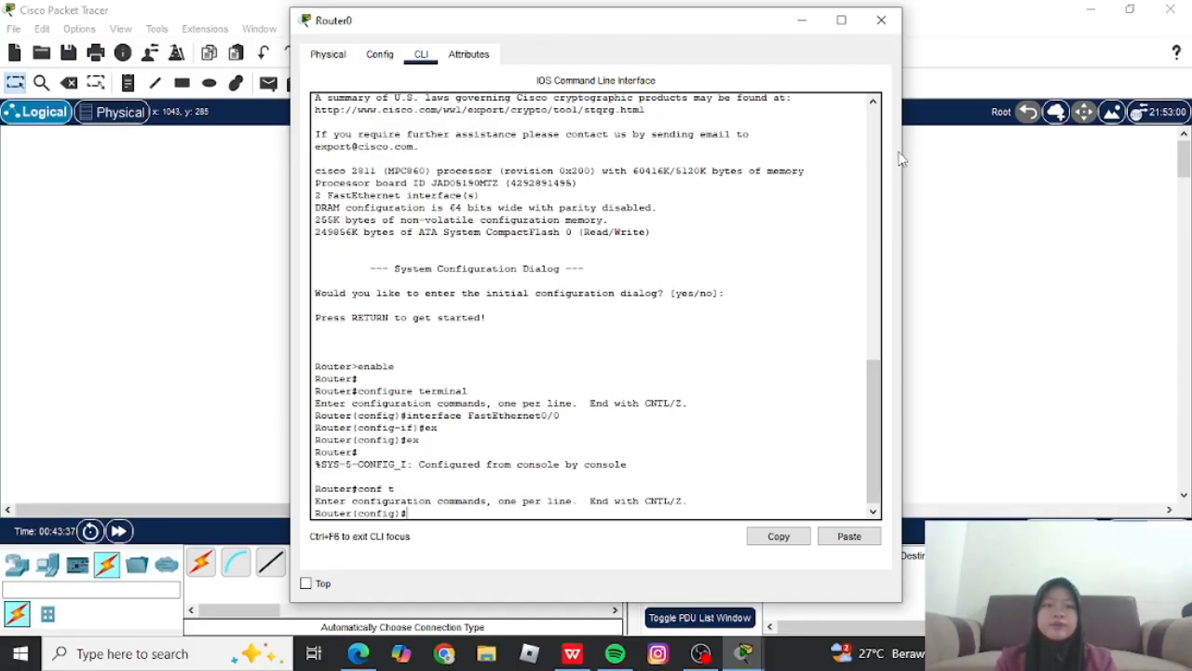
Move the router window aside to uncover PC1 and the 10.10.10.0/24 note in the topology.
drag(900, 151, 764, 177)
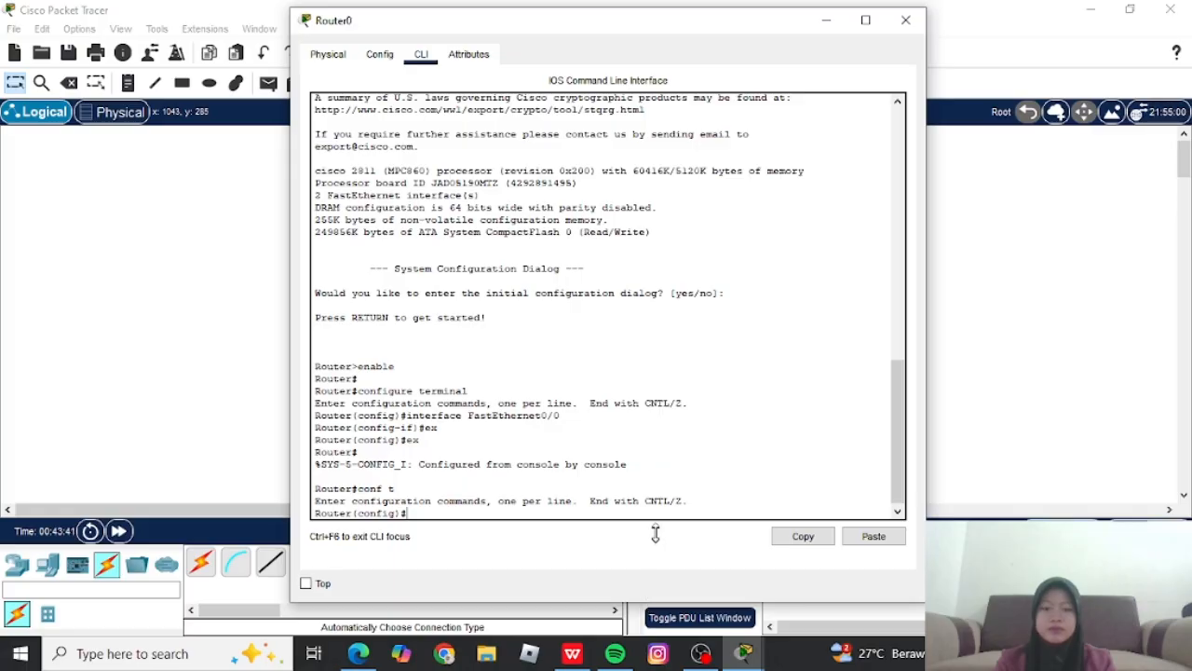
drag(648, 602, 647, 585)
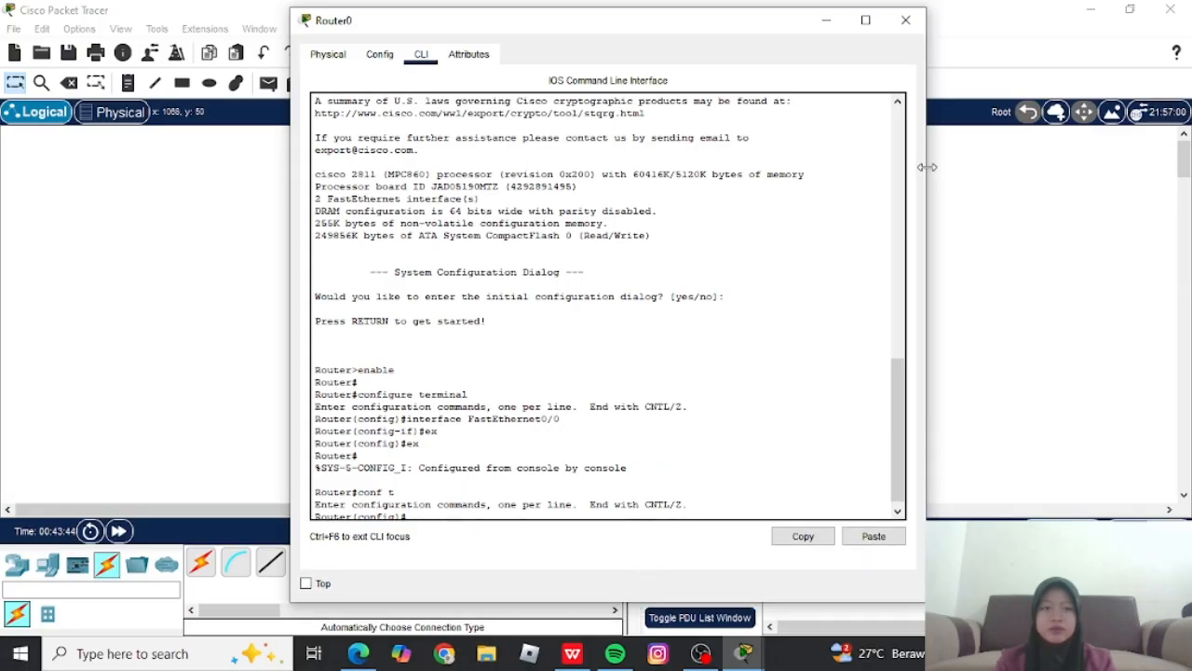
drag(926, 166, 901, 168)
drag(683, 22, 1068, 53)
drag(1068, 53, 823, 19)
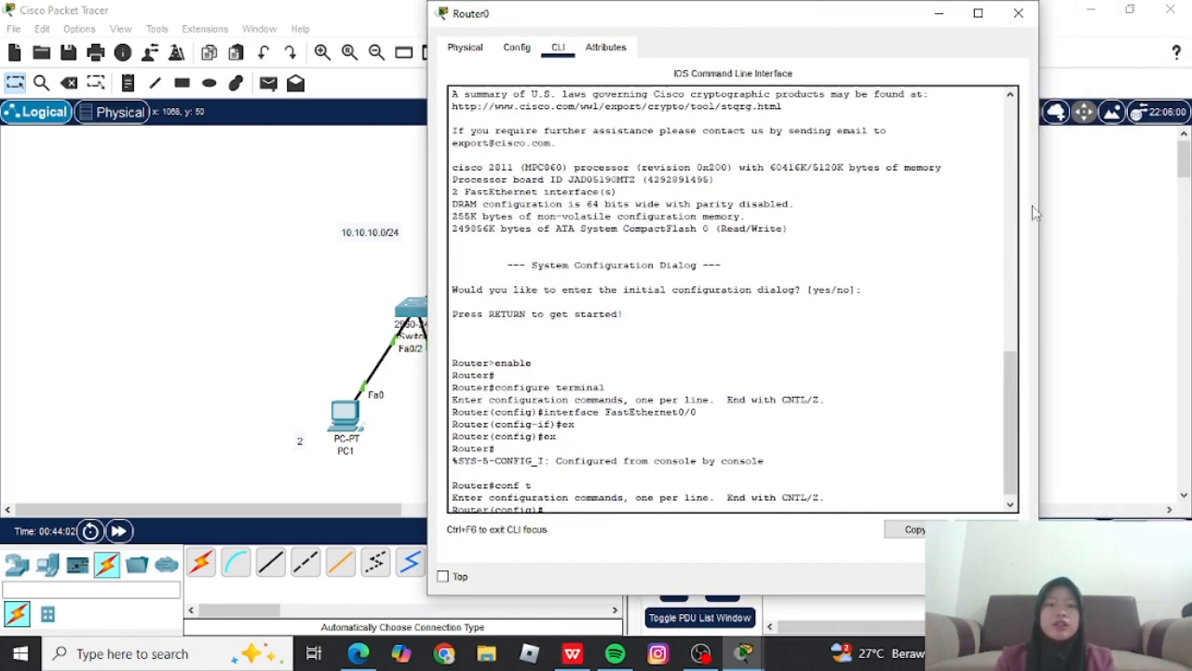
Enter interface configuration mode for the router's port fa0/0.
drag(1017, 393, 1022, 421)
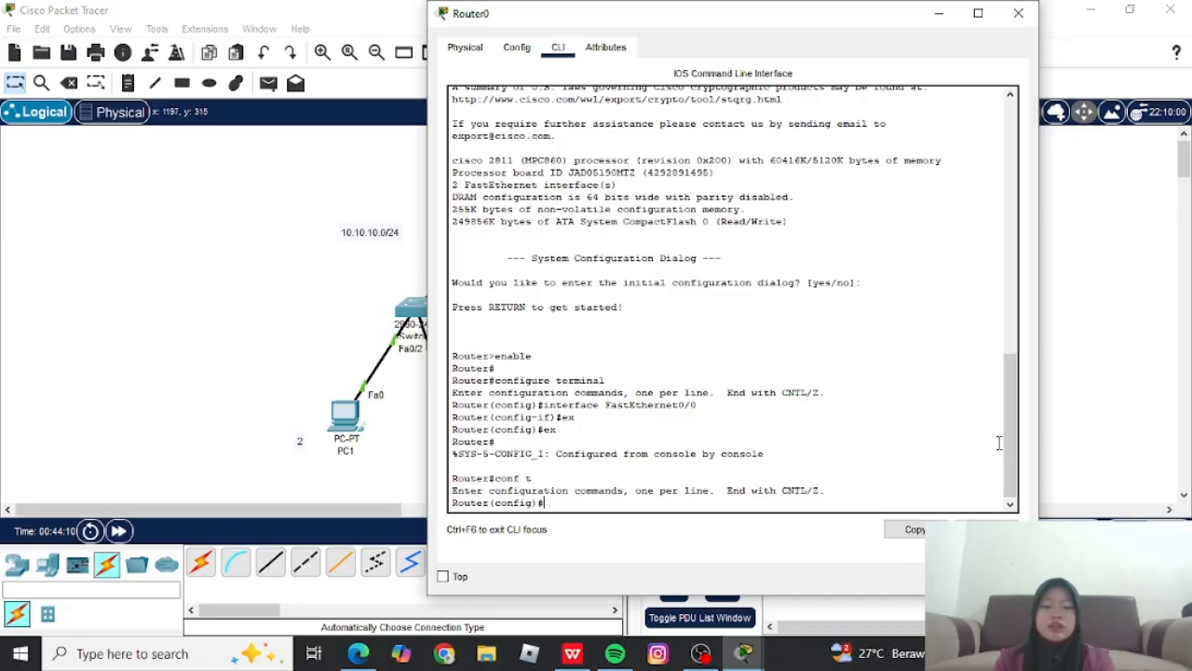
text(int)
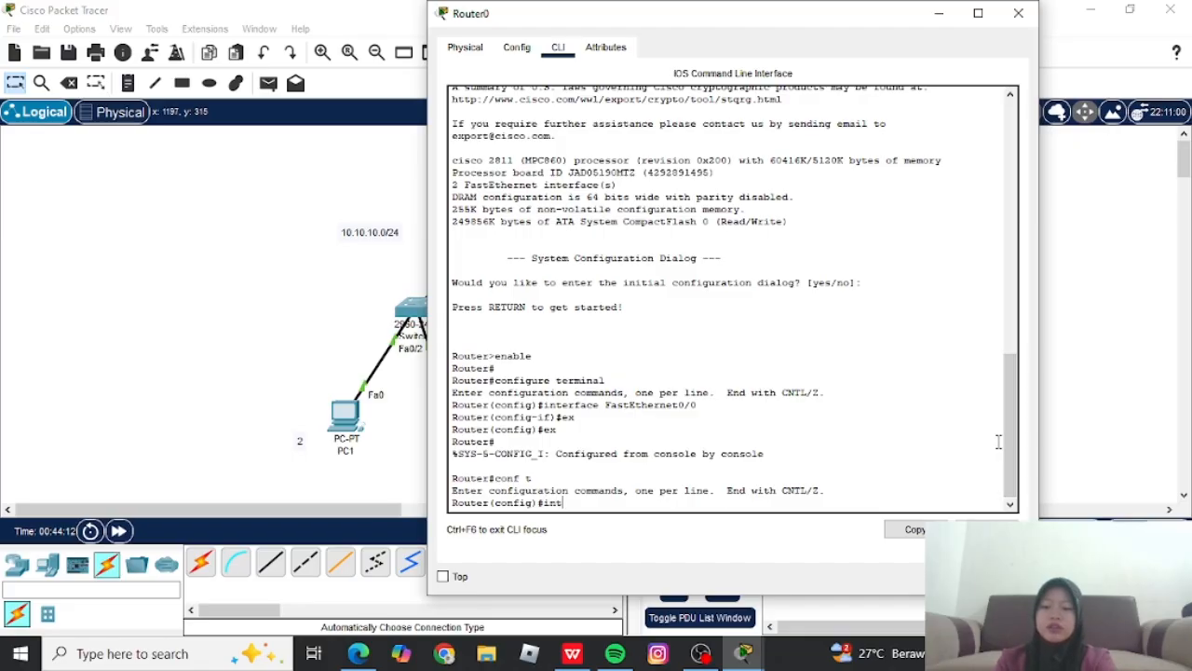
key(Tab)
text(fa)
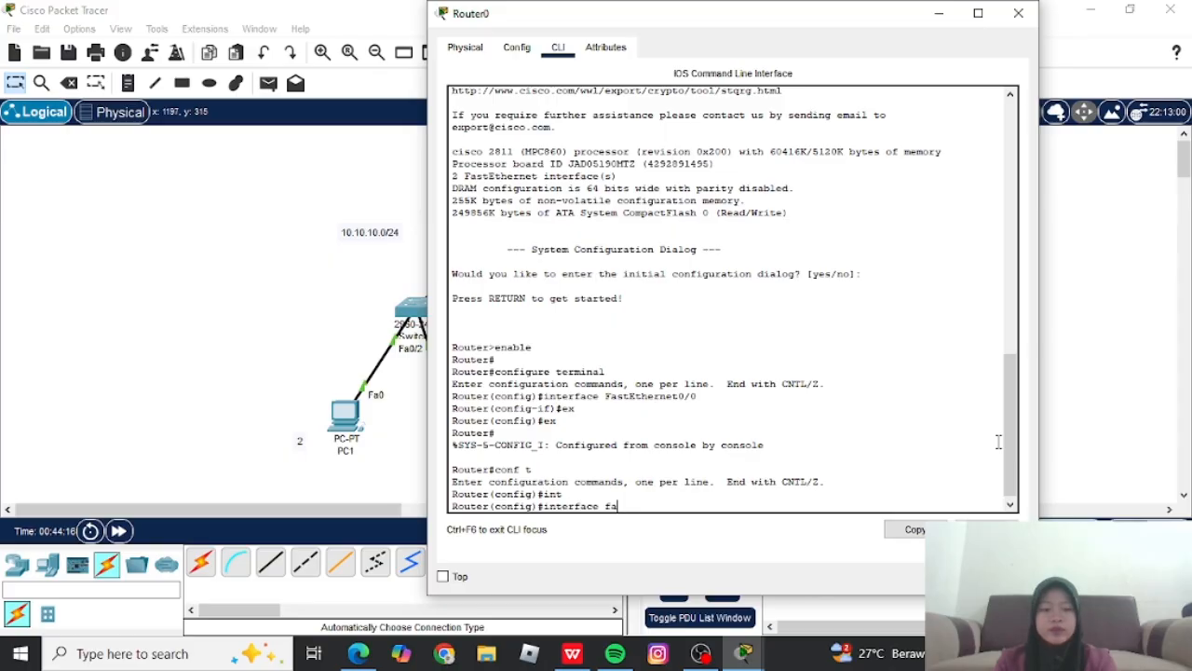
text(0/0)
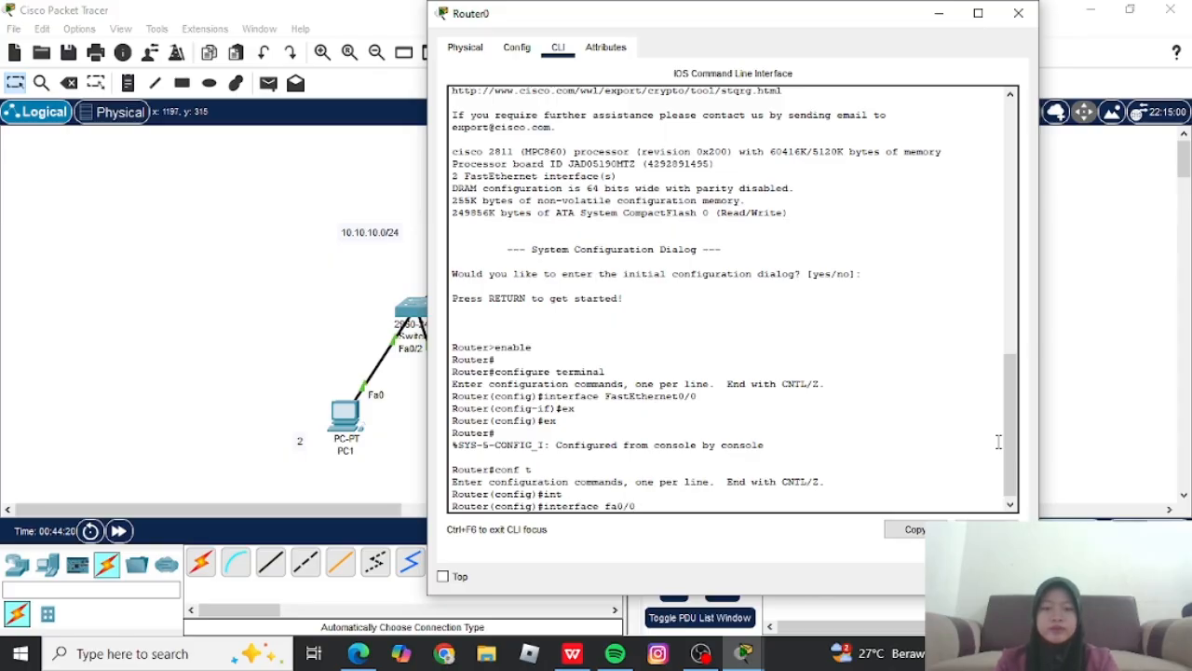
text(/0)
key(Return)
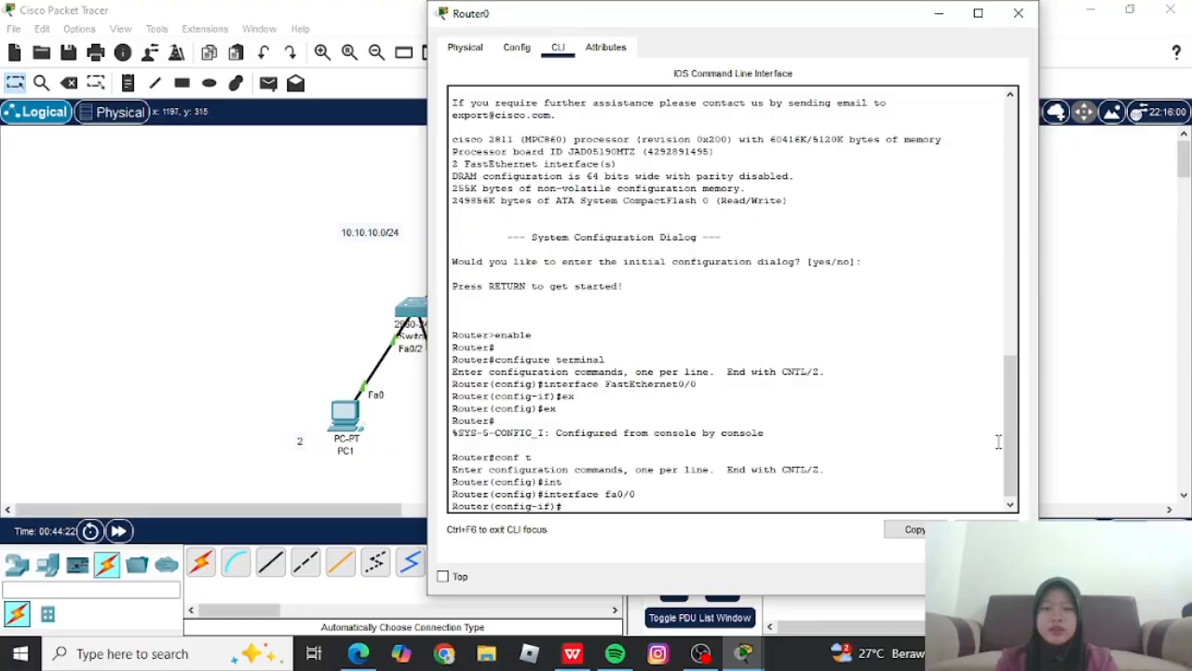
Enable the router's fa0/0 port with no shutdown and return to global configuration mode.
drag(1014, 443, 1006, 472)
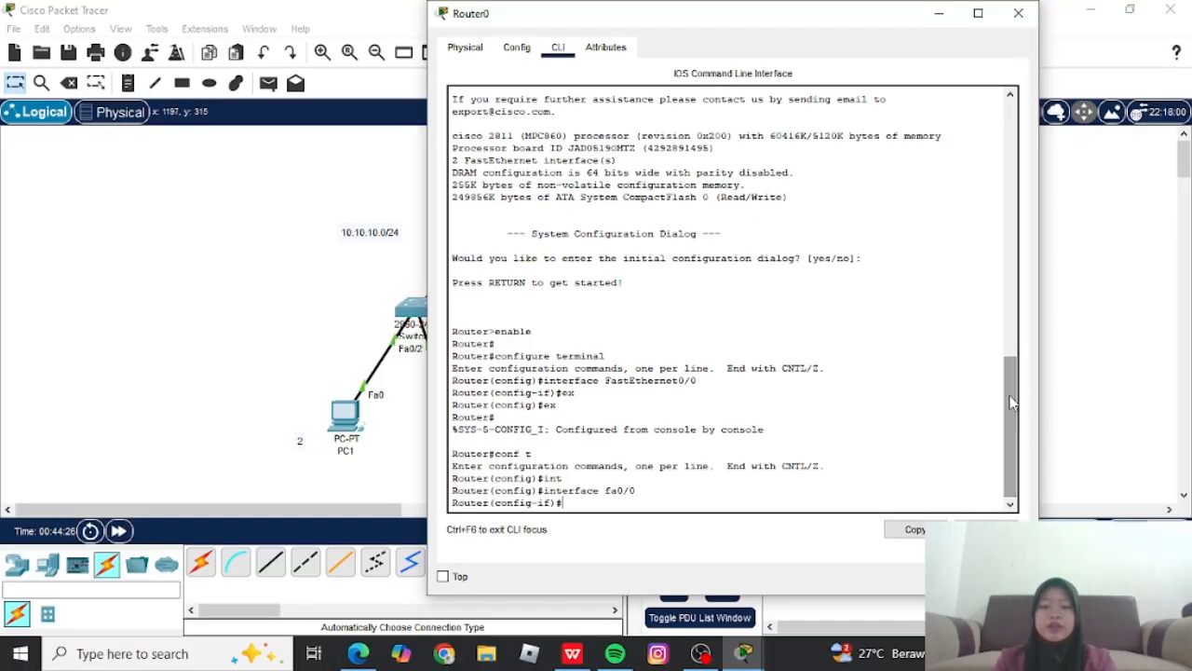
text(no sh)
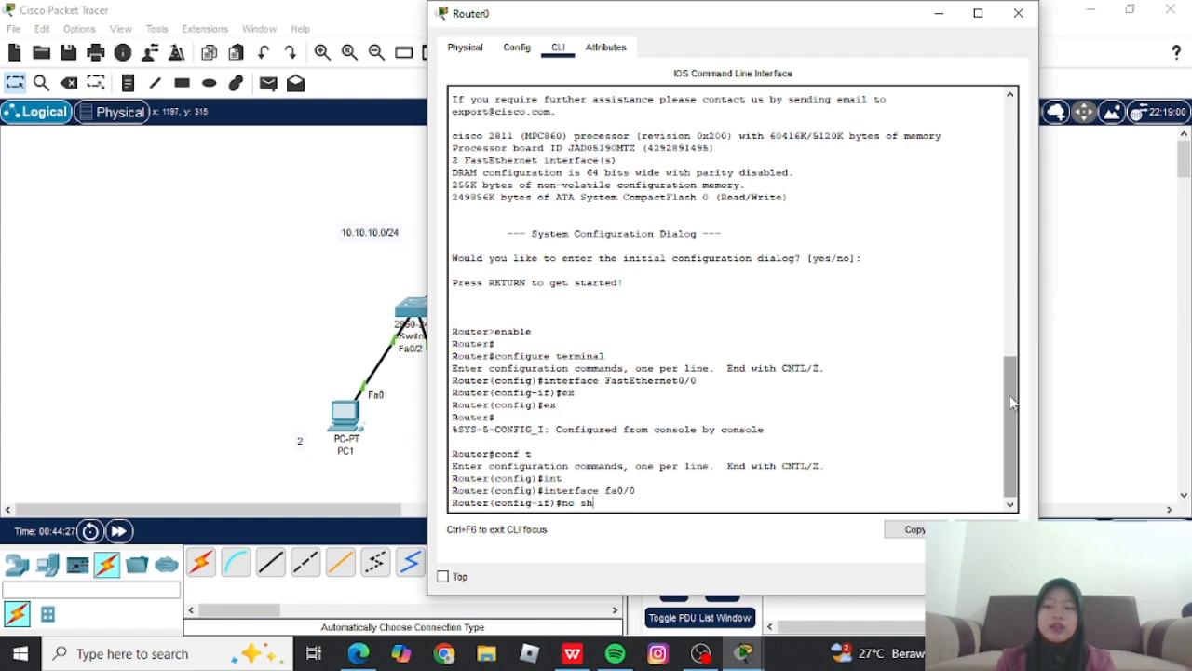
key(Tab)
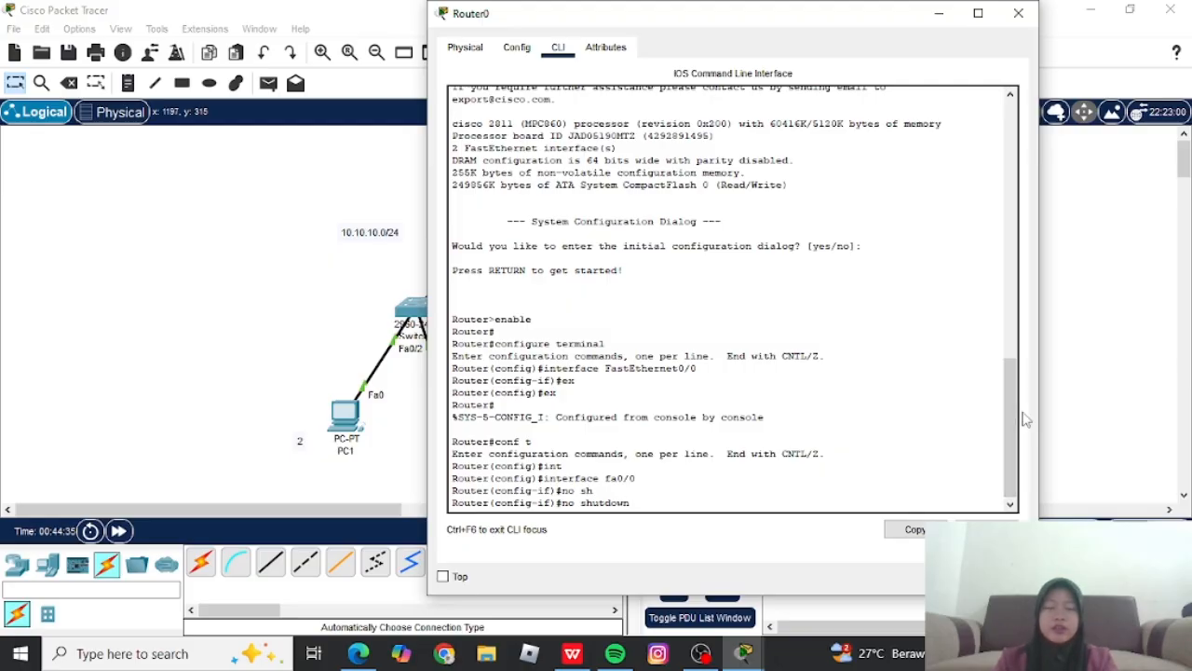
key(Return)
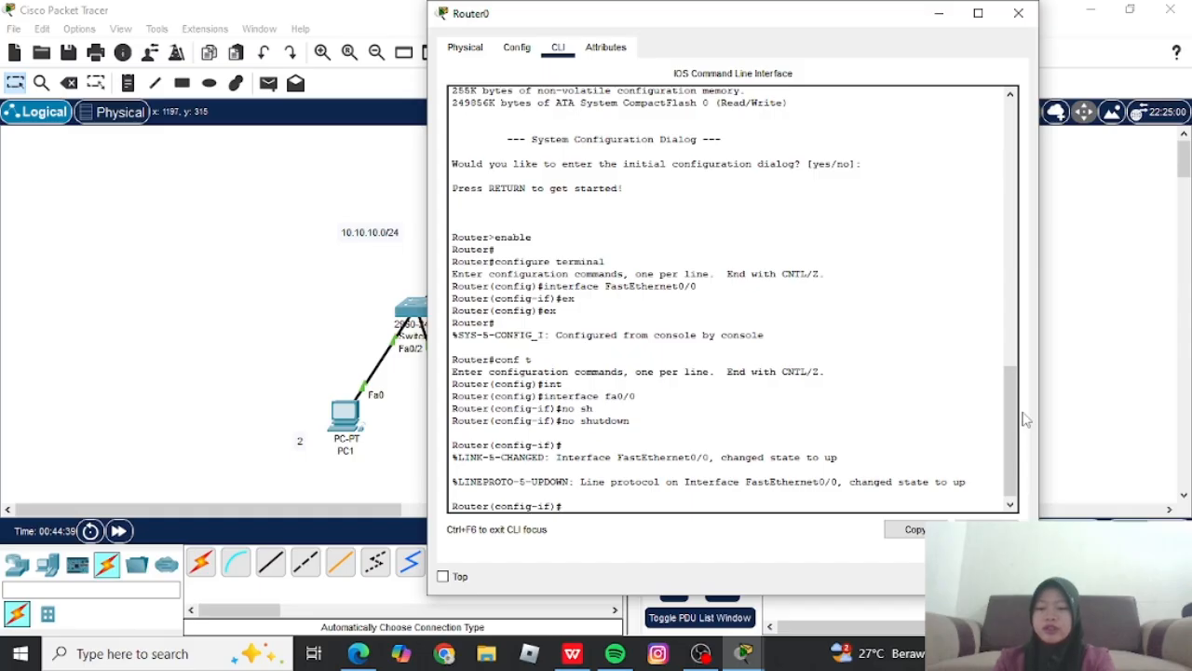
text(ex)
key(Return)
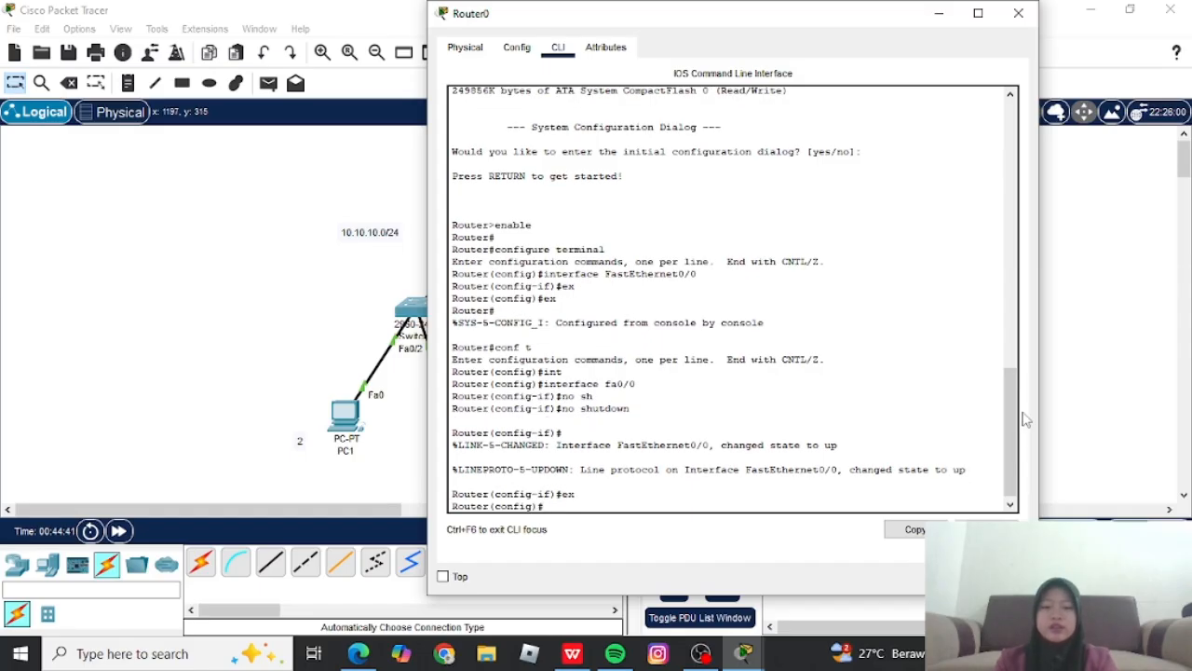
drag(1009, 436, 1008, 466)
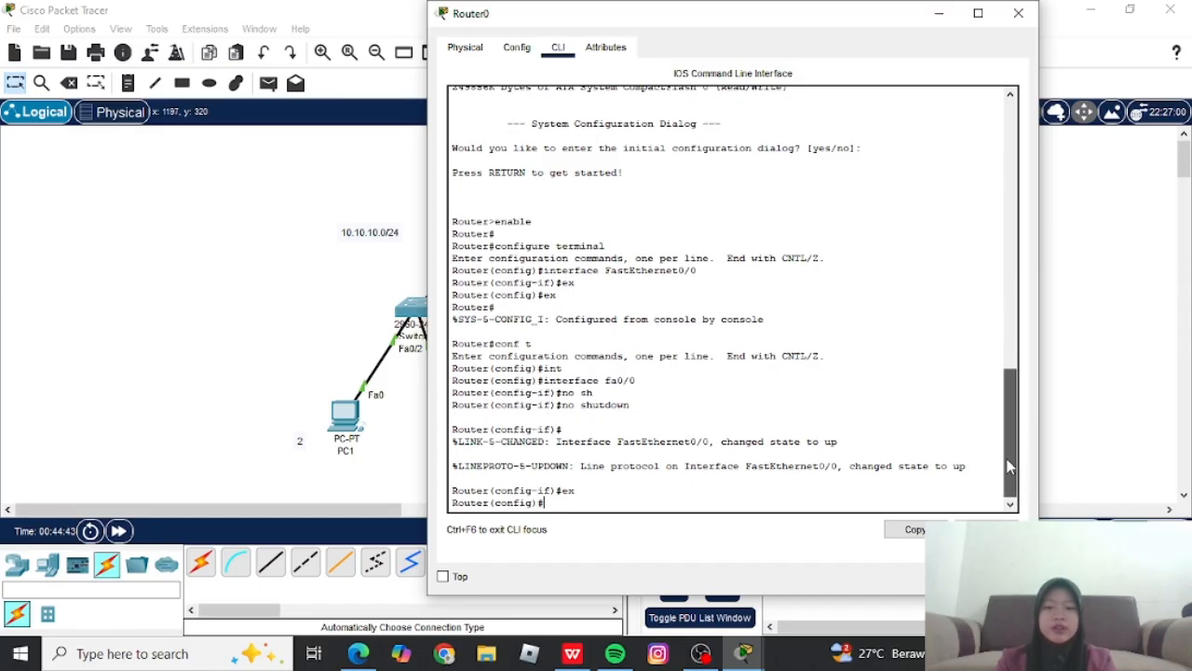
Enter interface configuration mode for the router's port fa0/1 and enable the port with no sh.
text(in)
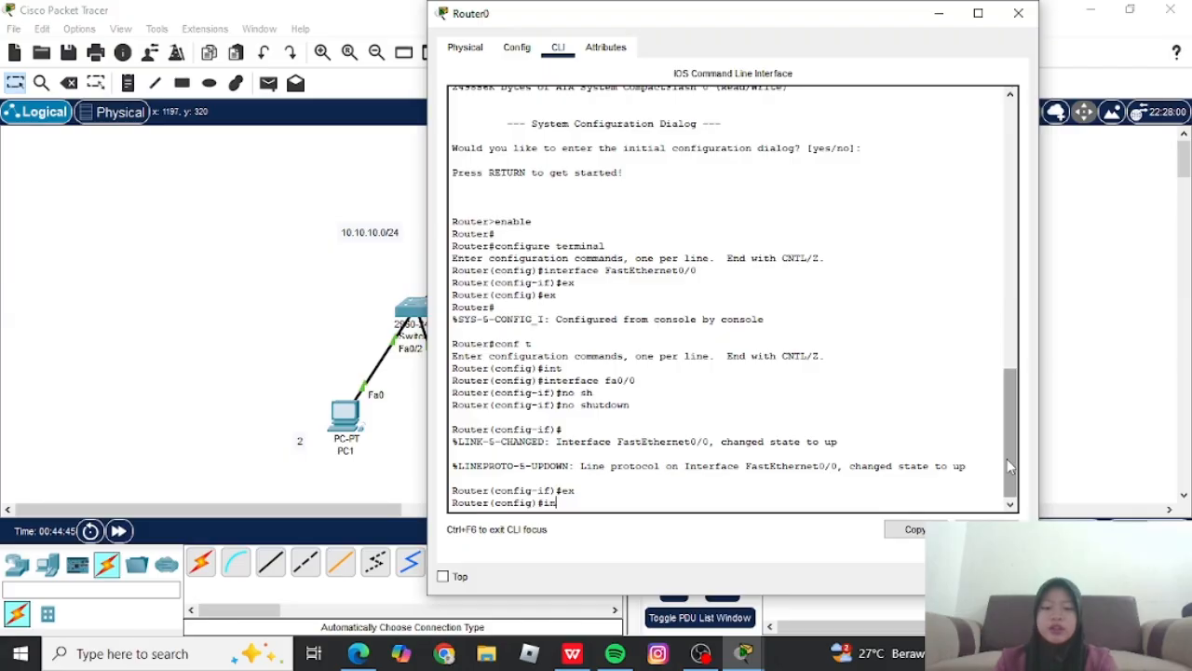
text(t fa)
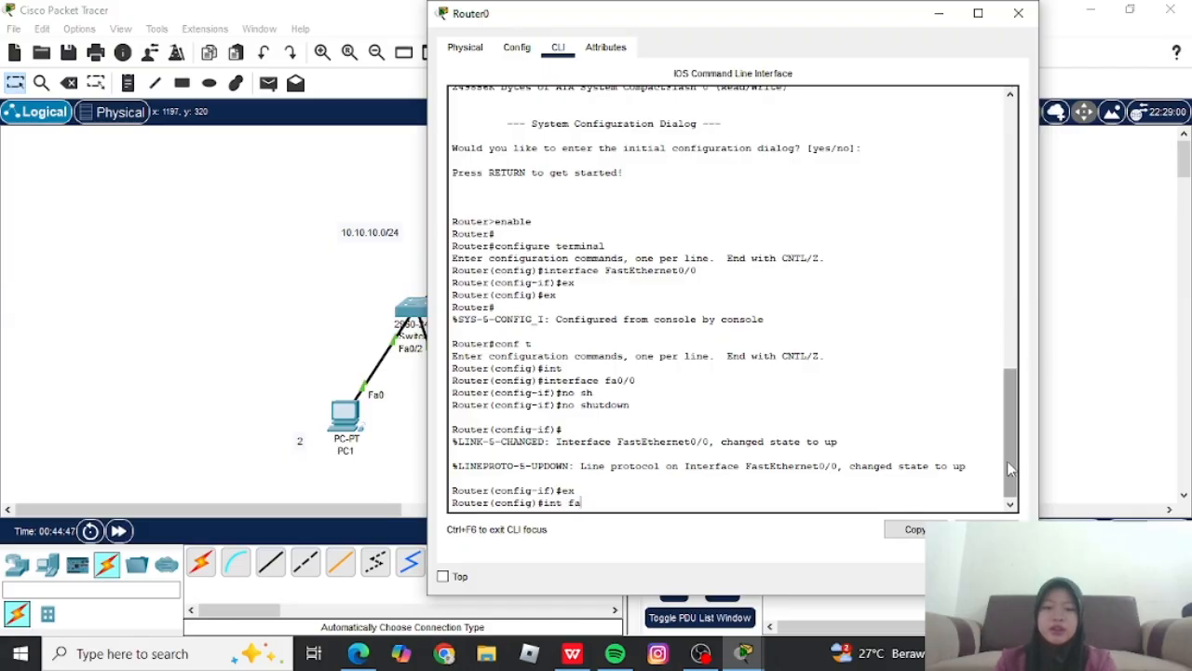
text(0)
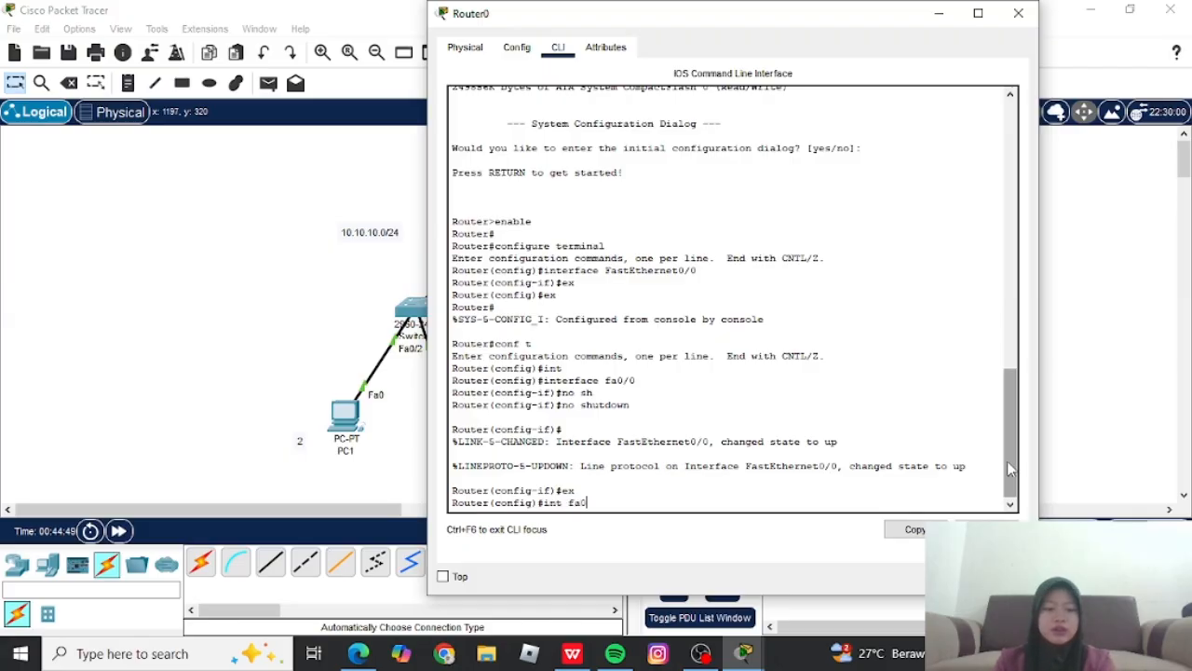
text(/1)
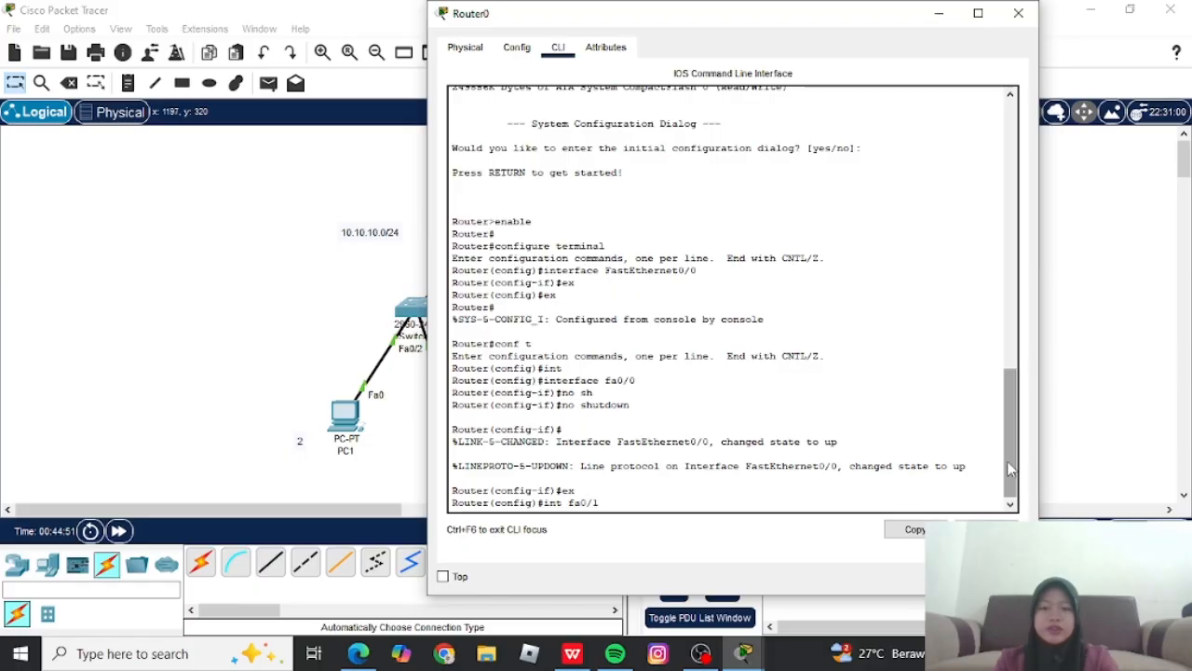
key(Return)
text(no sh)
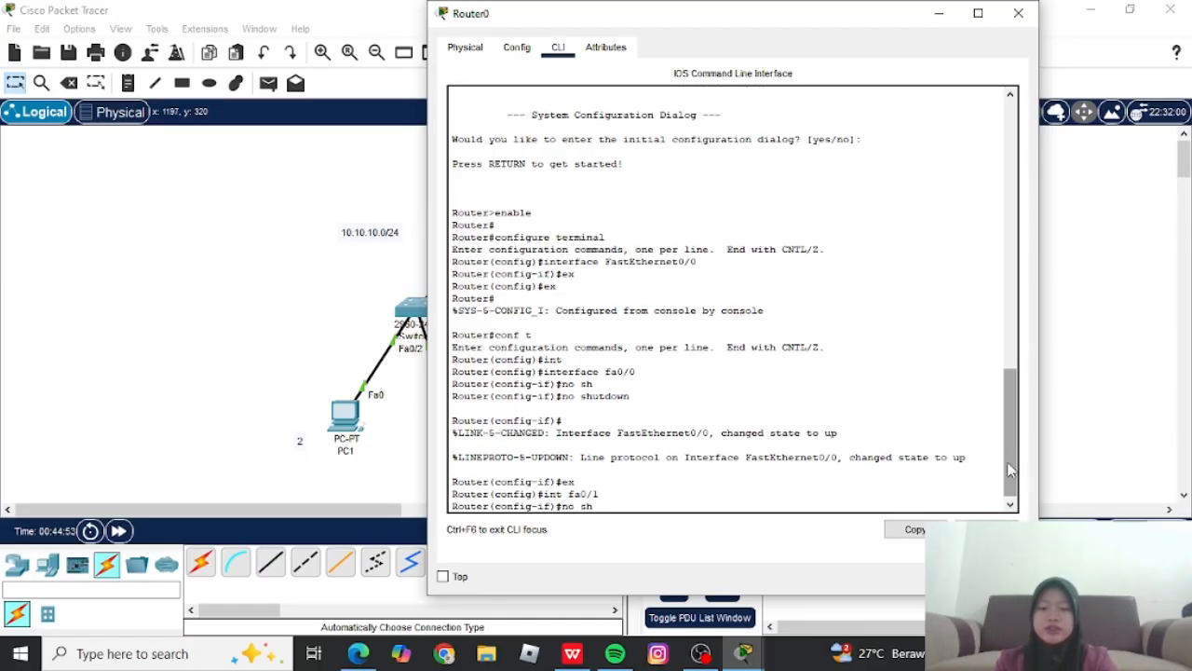
key(Return)
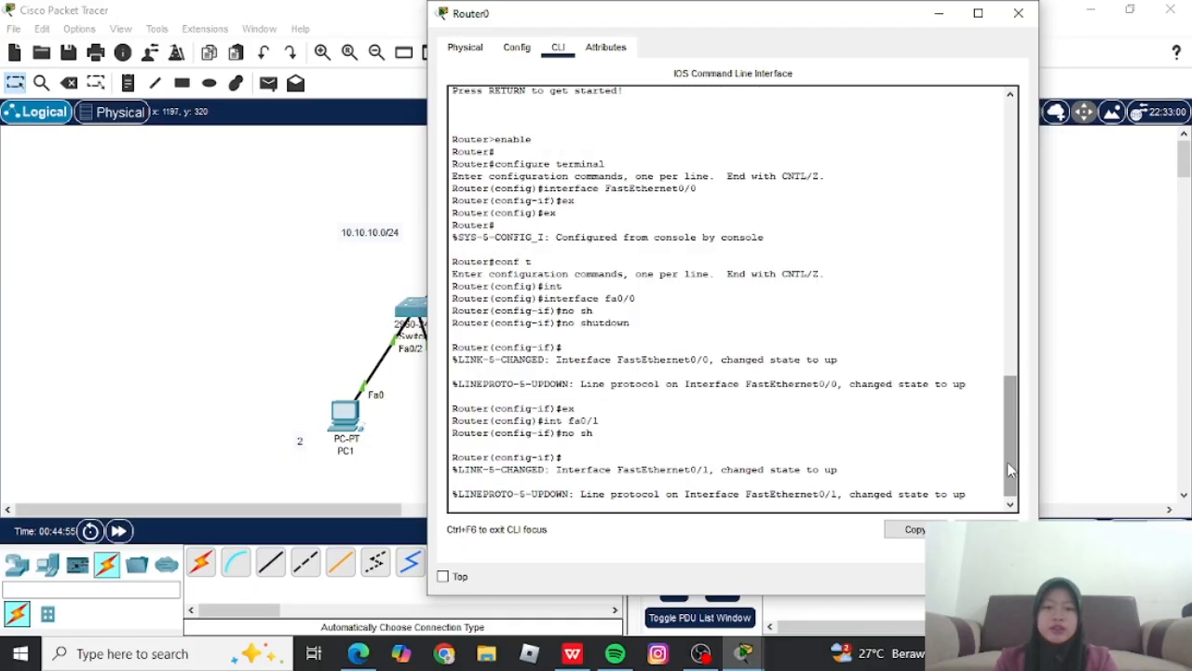
key(Return)
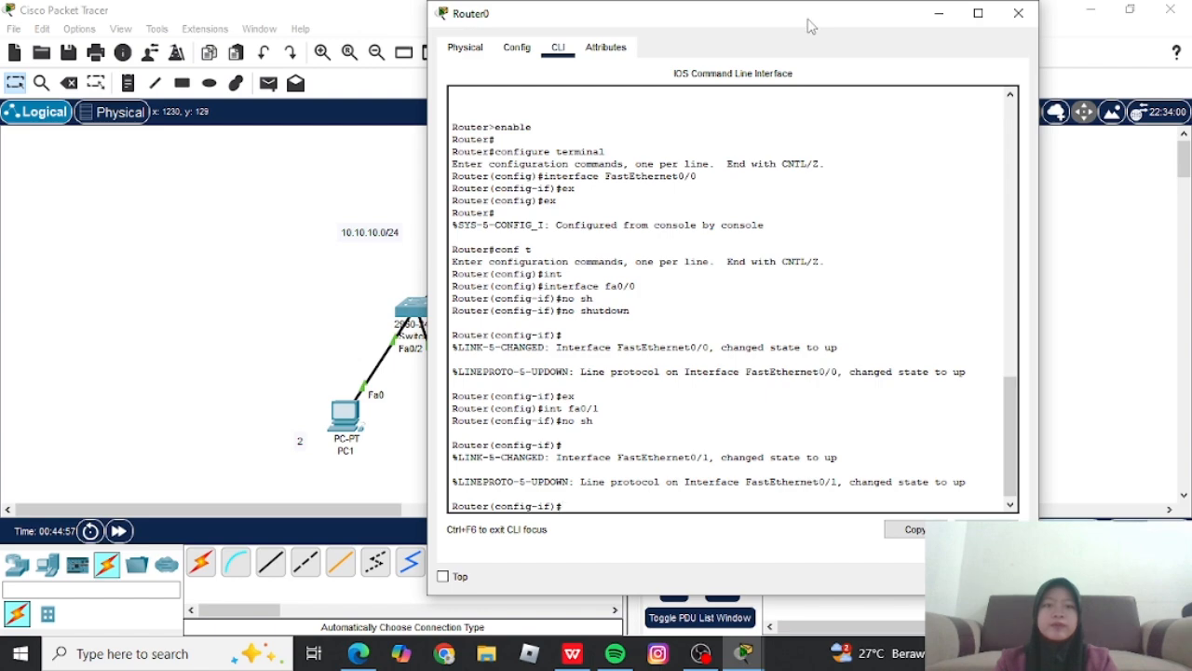
Uncover the topology, nudge the 2811 router slightly upward, and reopen its command line.
click(939, 14)
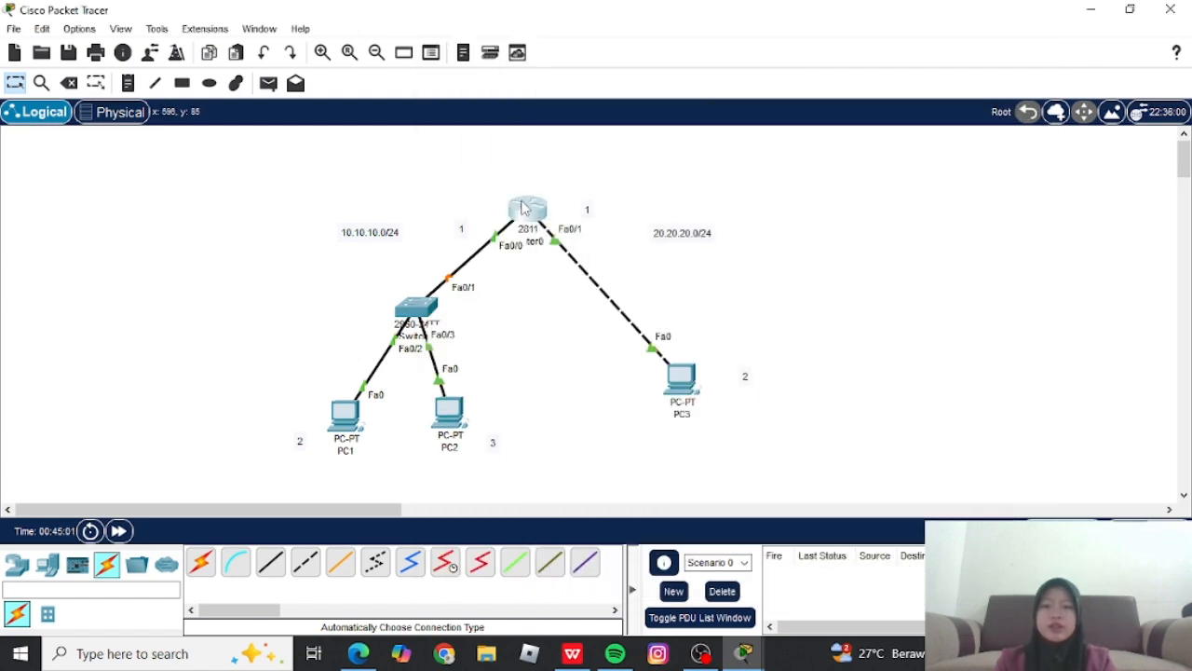
drag(523, 208, 527, 203)
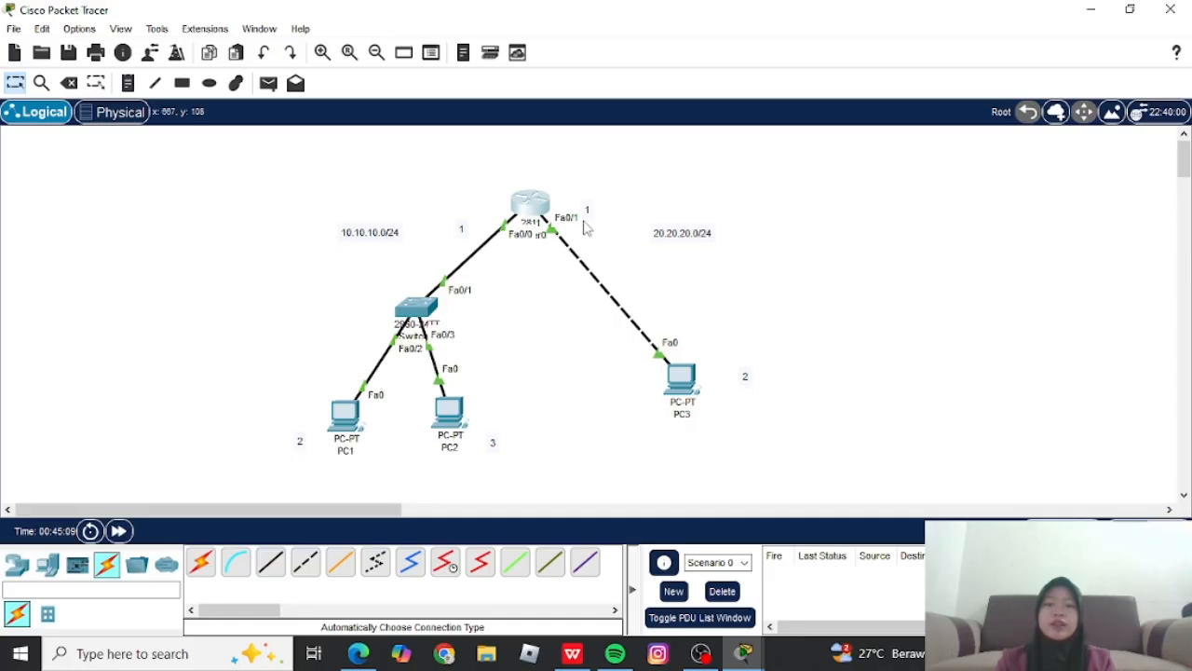
click(532, 202)
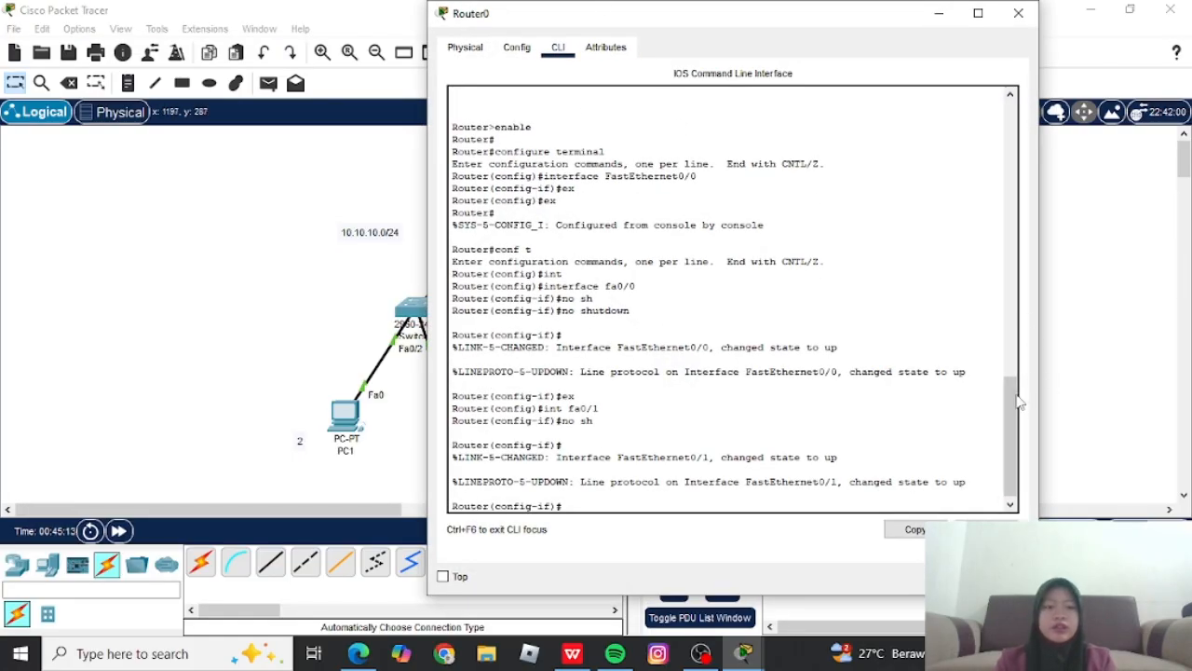
Return the router to global configuration mode with ex and shift its window slightly.
scroll(1011, 438, down, 1)
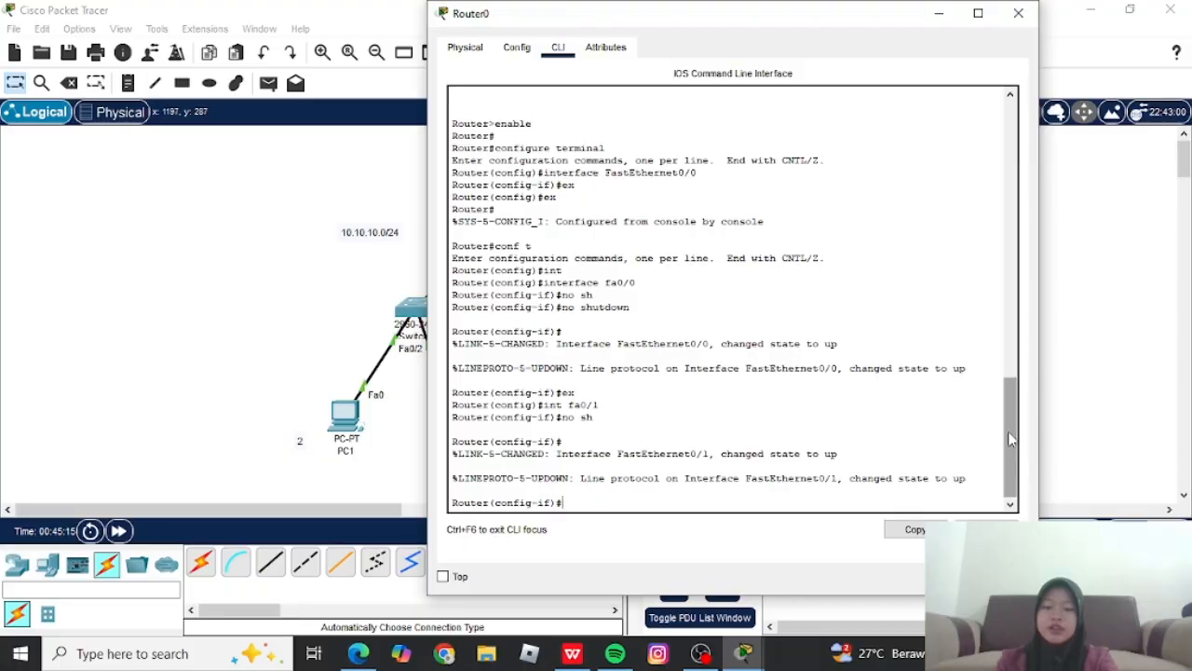
text(ex)
key(Return)
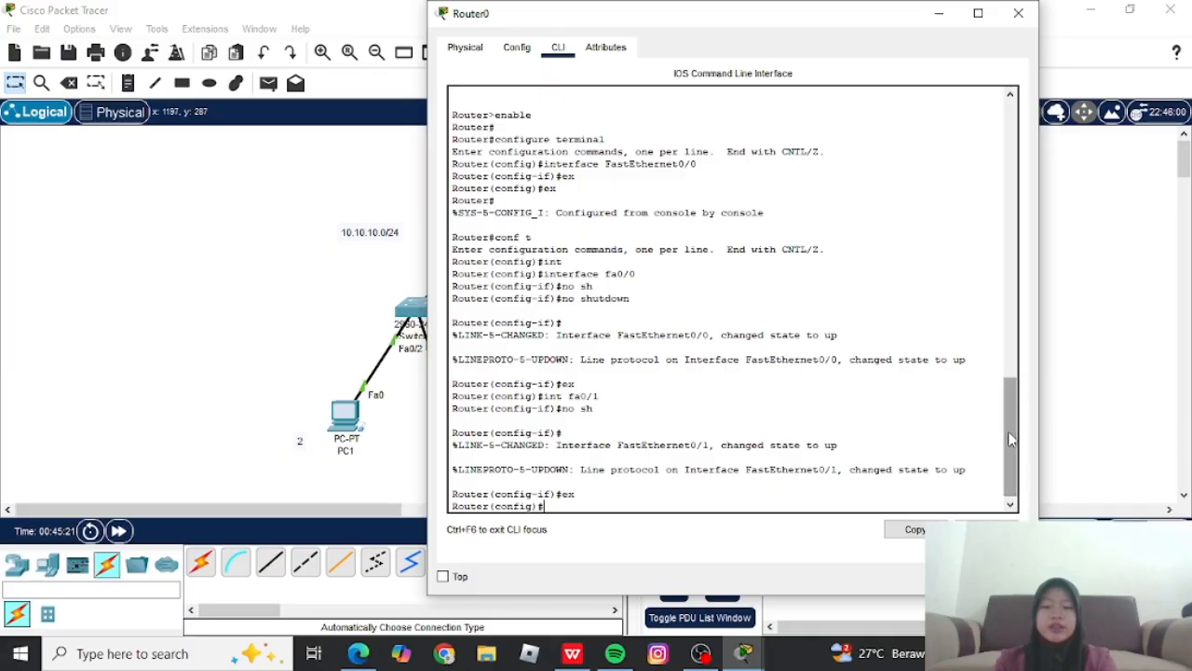
drag(1010, 437, 1006, 464)
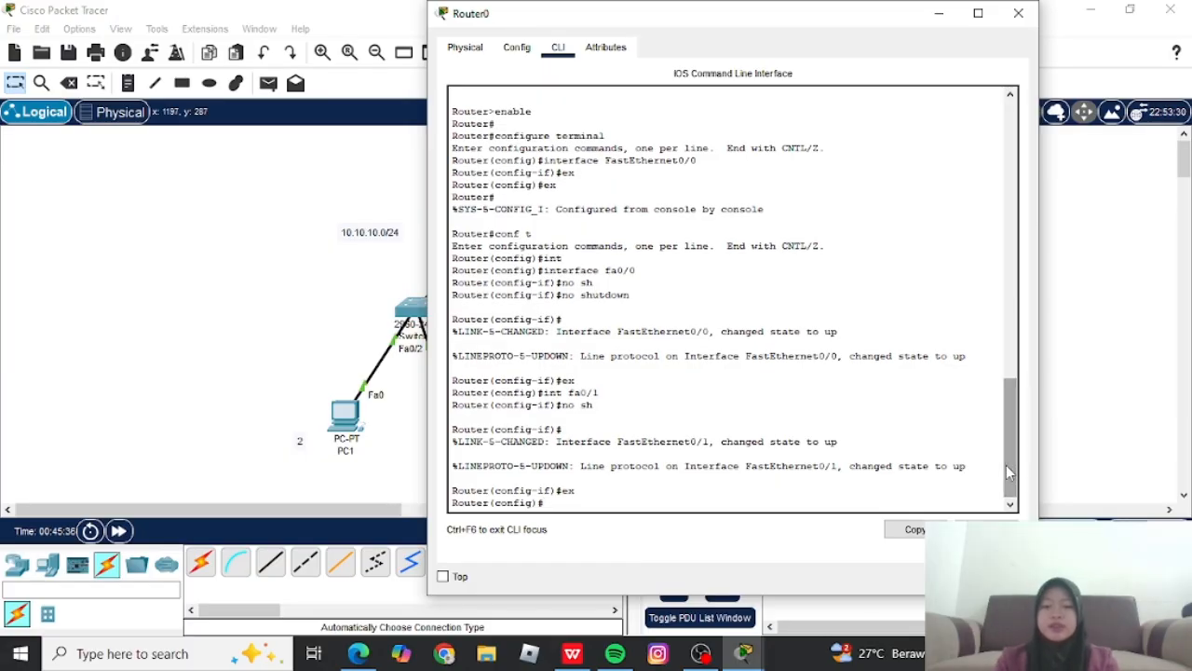
drag(817, 13, 776, 23)
text(ip add)
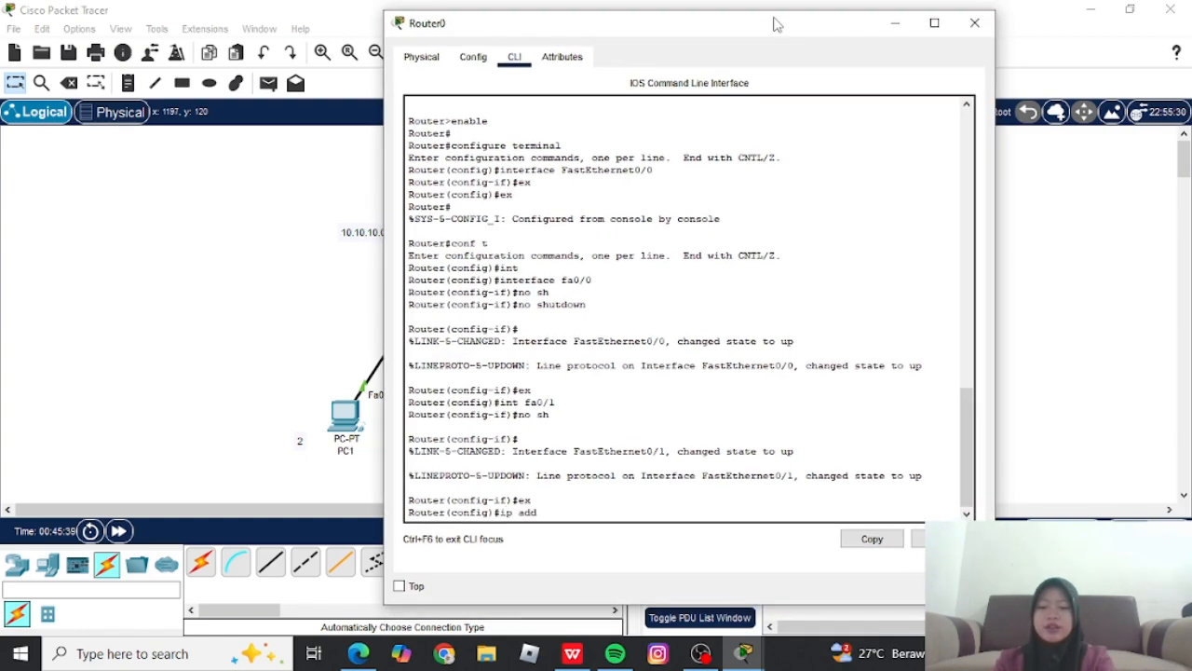
key(Tab)
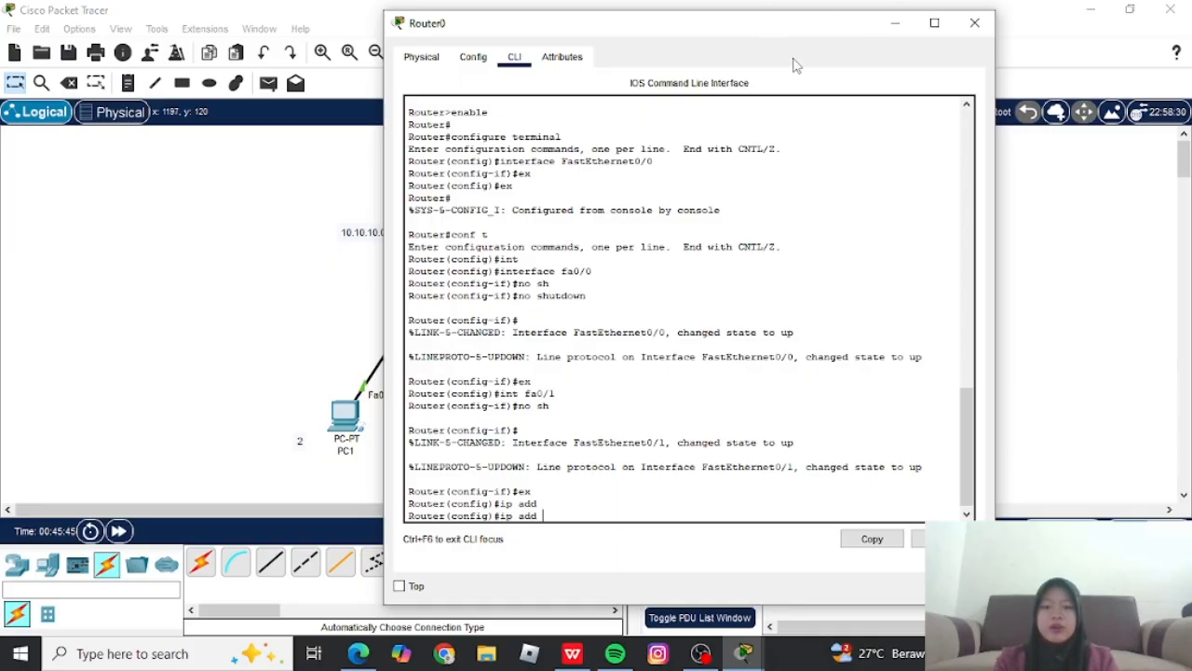
key(BackSpace)
key(BackSpace)
key(BackSpace)
key(BackSpace)
key(BackSpace)
key(BackSpace)
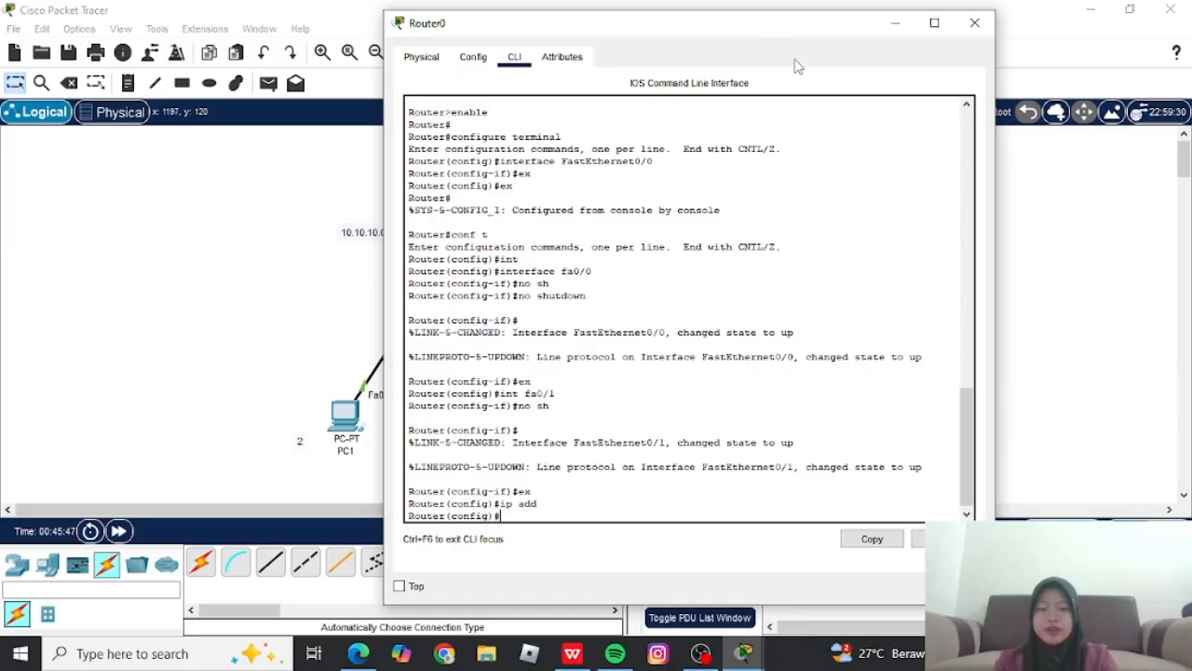
Enter interface configuration mode for the router's port fa0/0 with int fa0/0.
text(int)
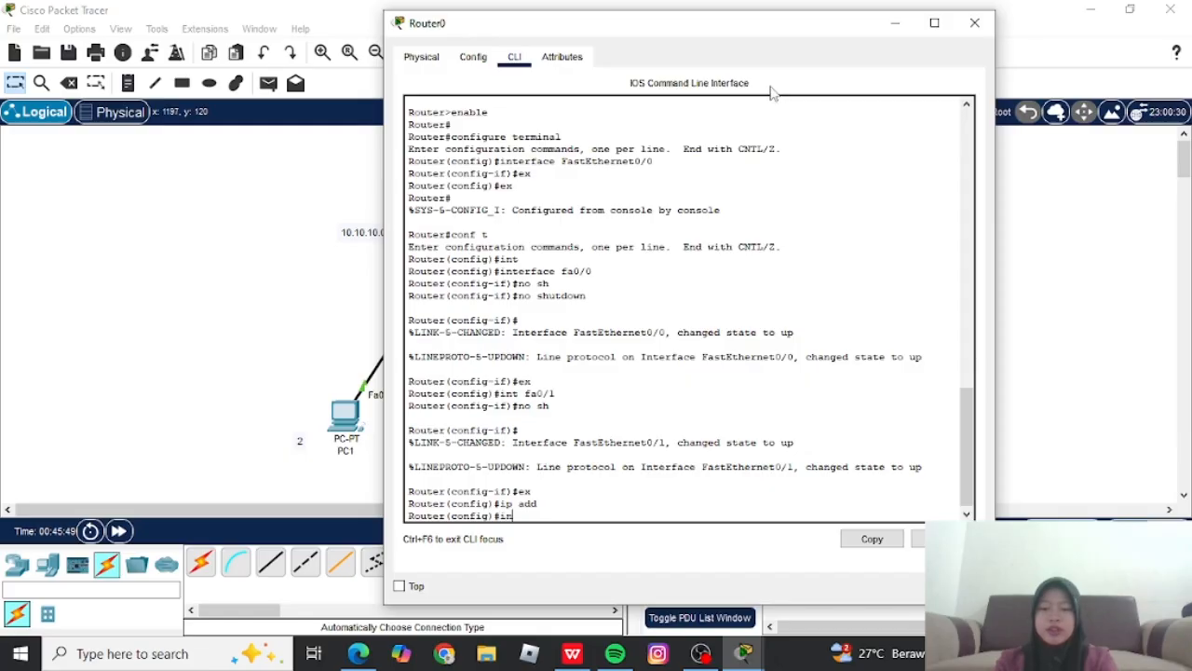
text( fa)
key(Return)
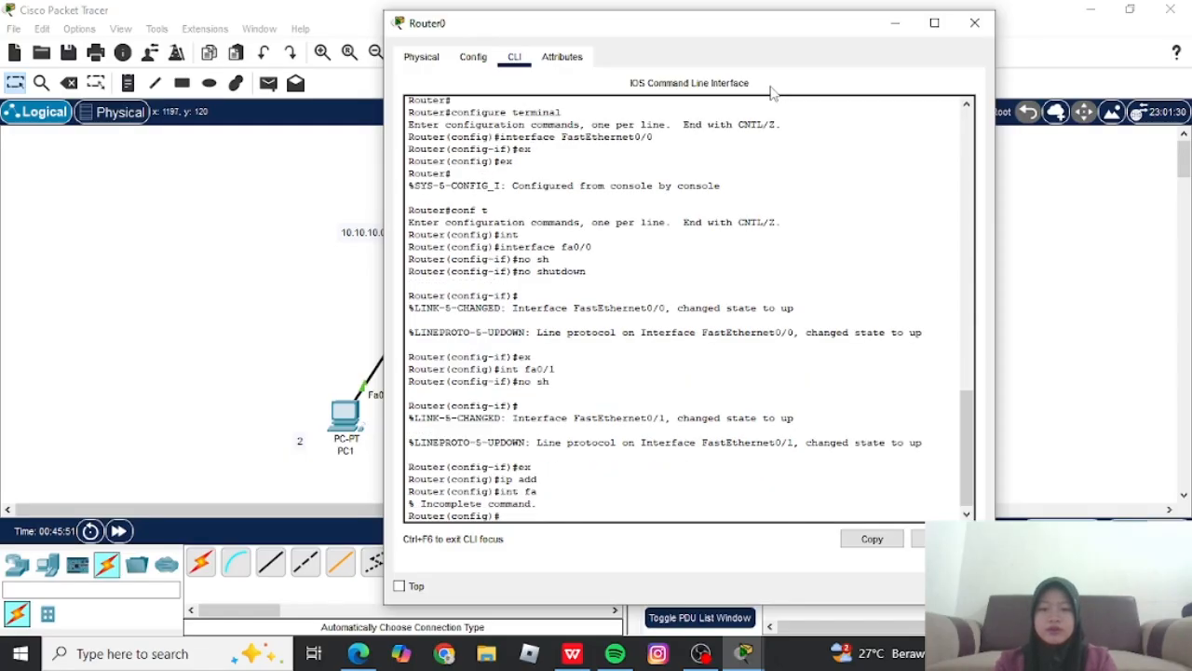
text(in)
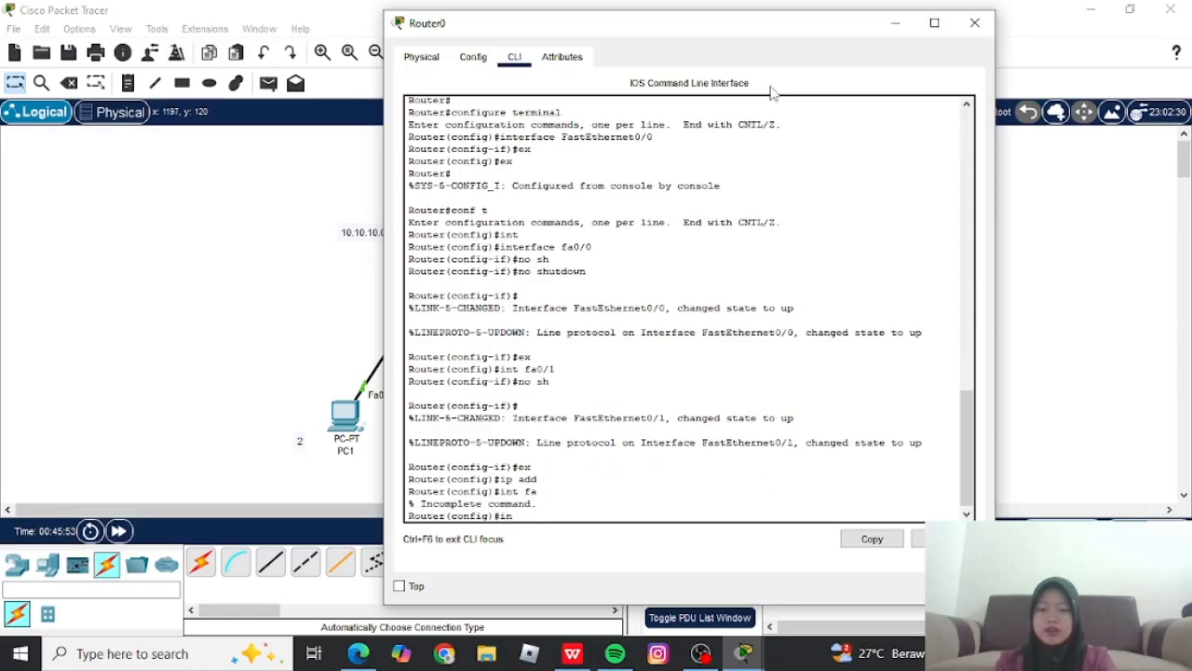
text(yt)
key(BackSpace)
text(t fa0/)
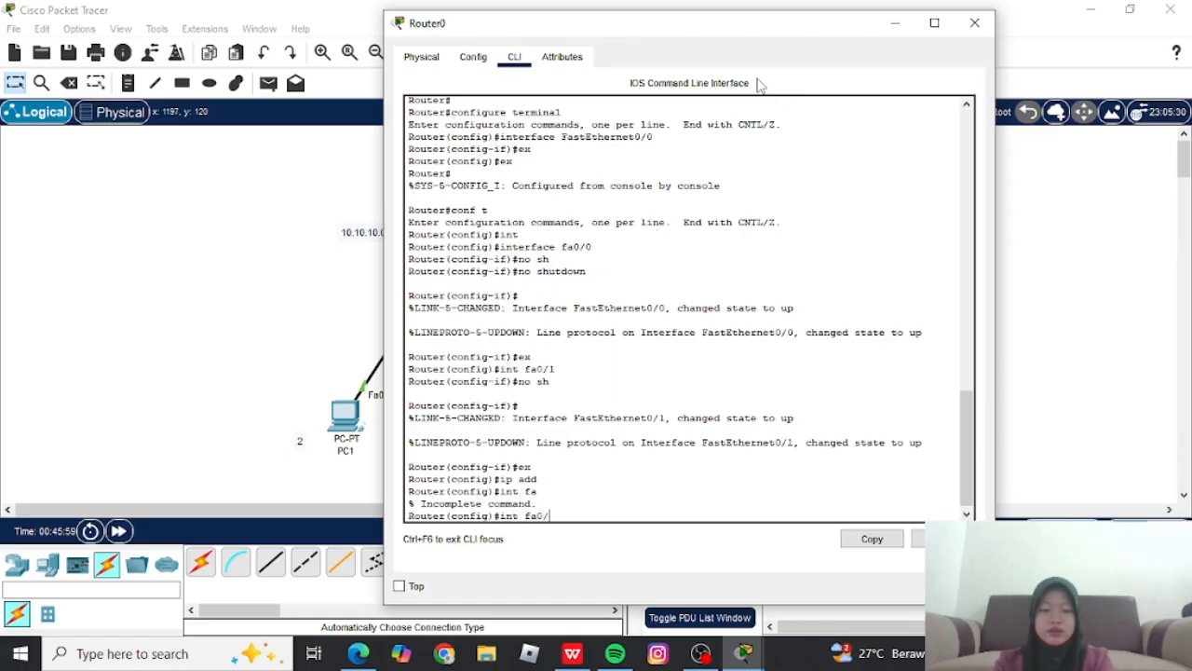
text(0)
key(Return)
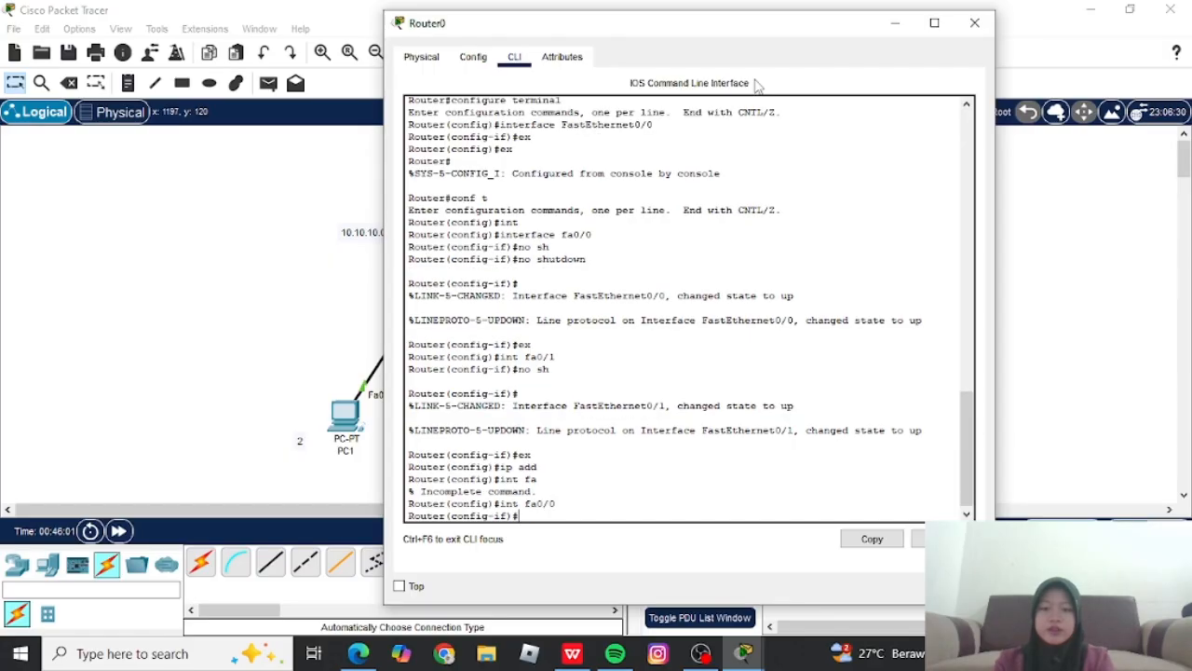
Begin the ip address command for port fa0/0 and check the addressing notes in the topology.
text(ip)
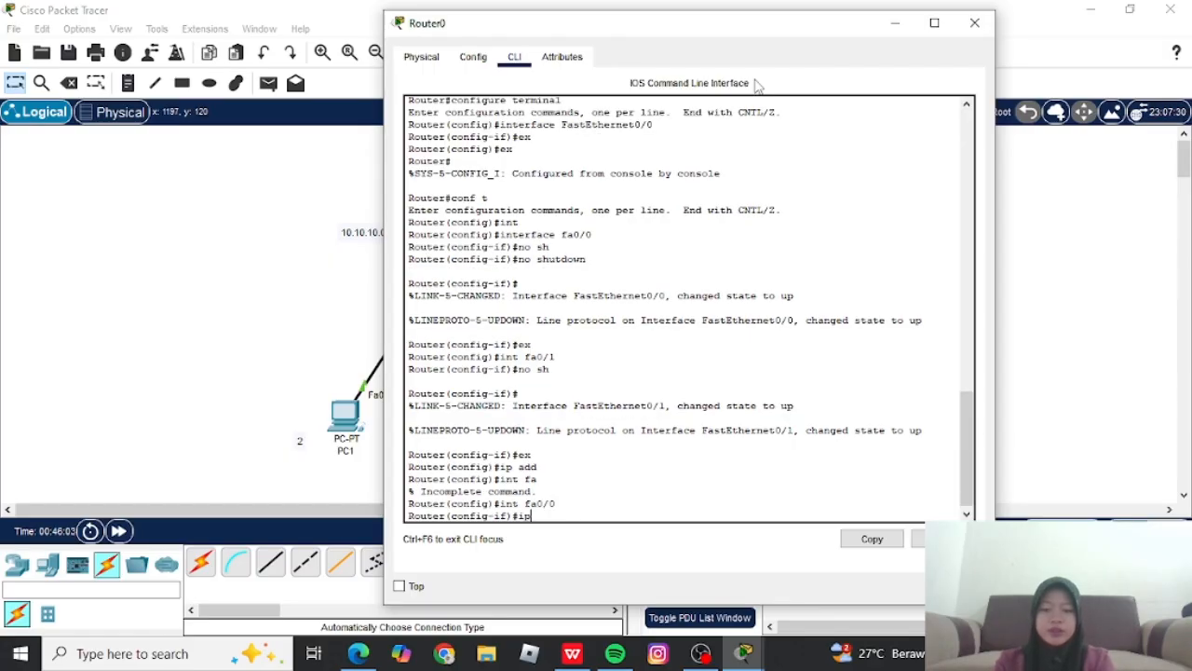
text( add)
key(Tab)
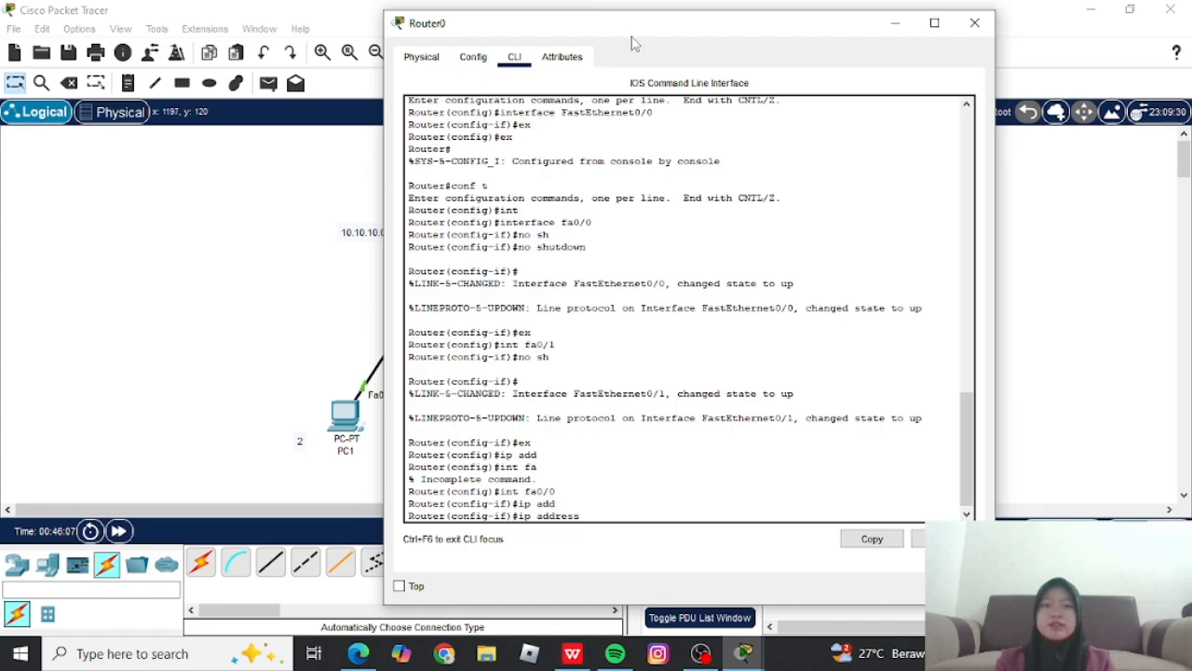
drag(631, 43, 744, 8)
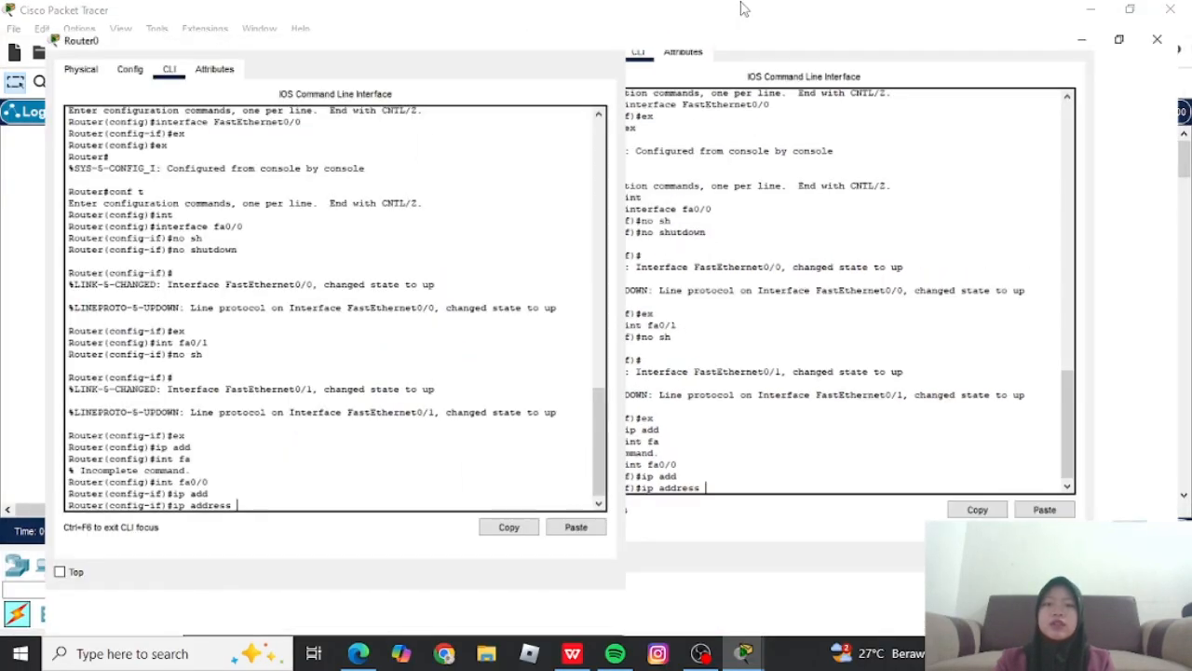
click(1098, 9)
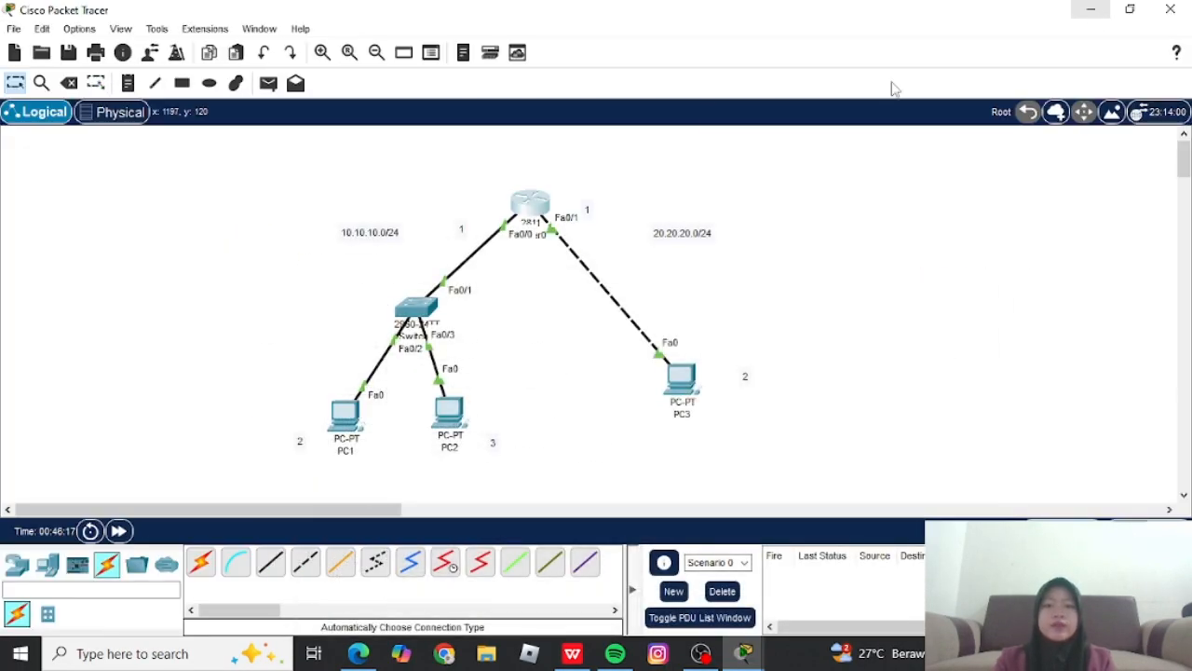
click(545, 199)
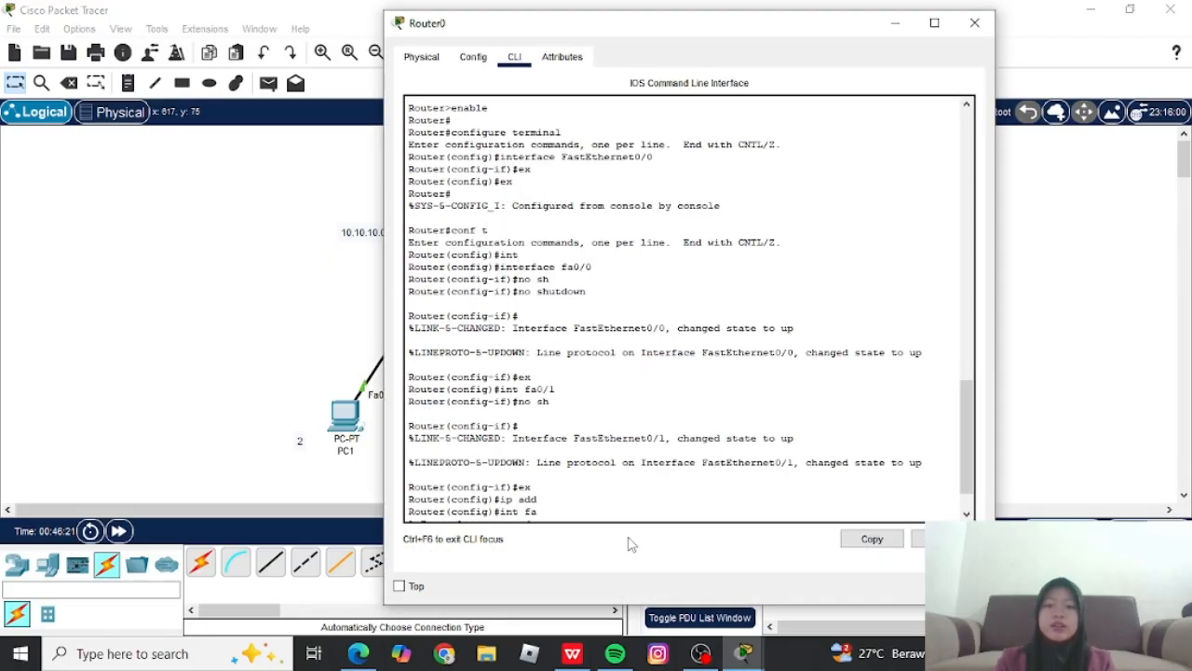
Complete the ip address command for port fa0/0 with address 10.10.10.1 and subnet mask 255.255.255.0.
drag(961, 406, 972, 453)
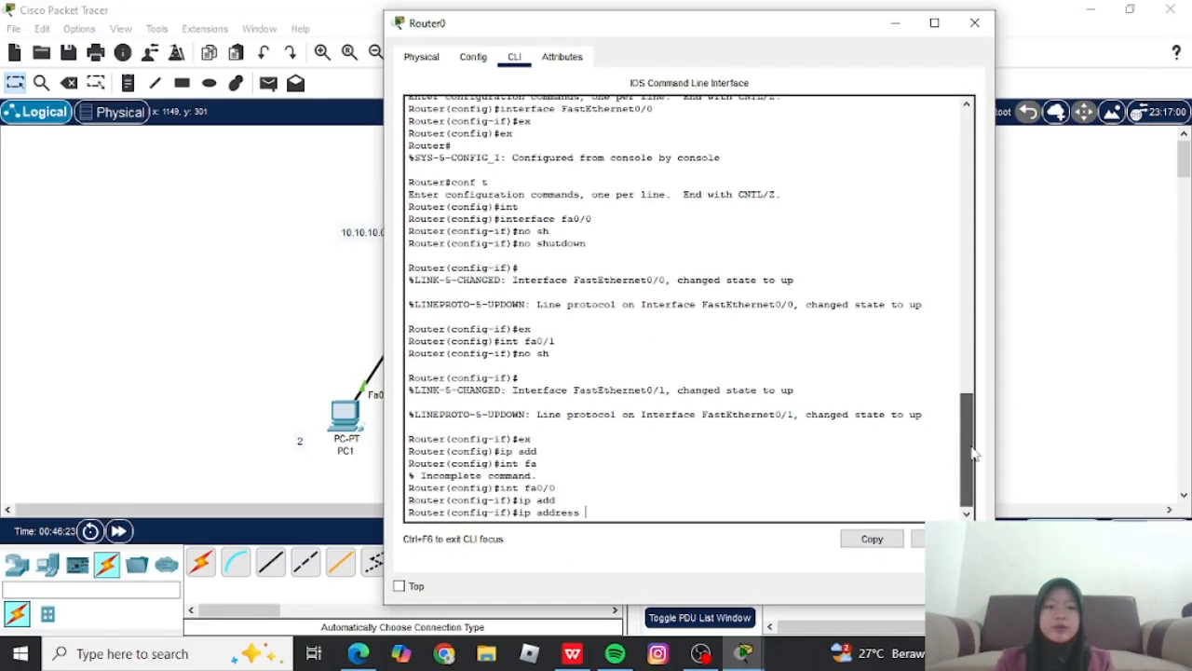
text(10)
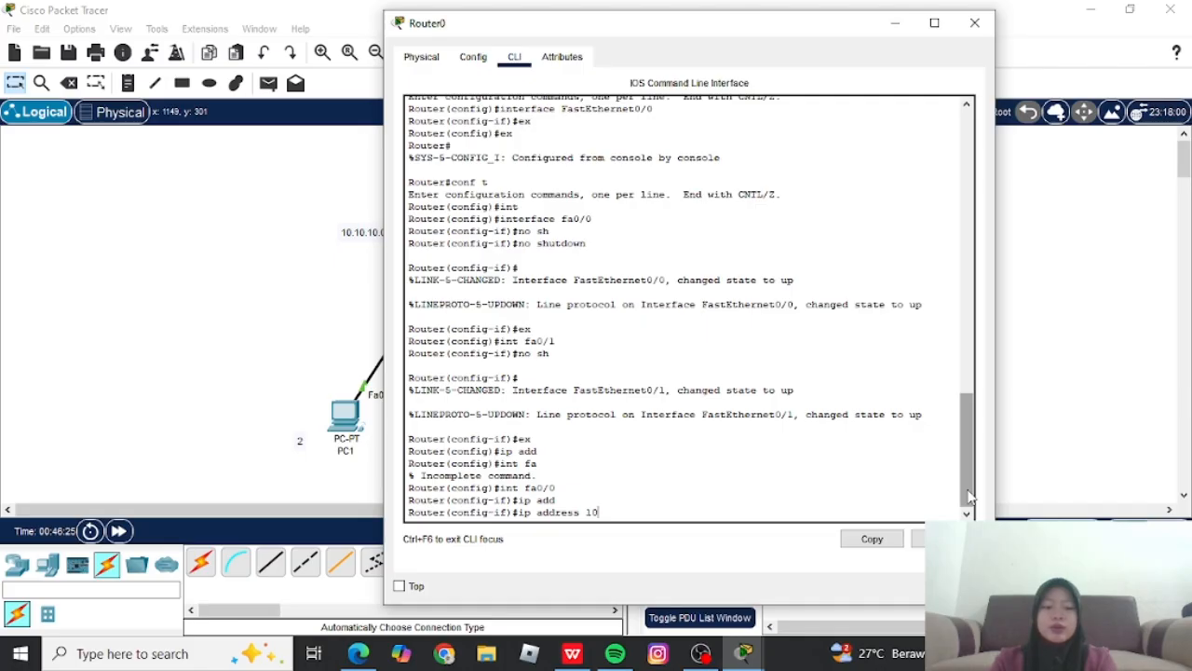
text(/.10)
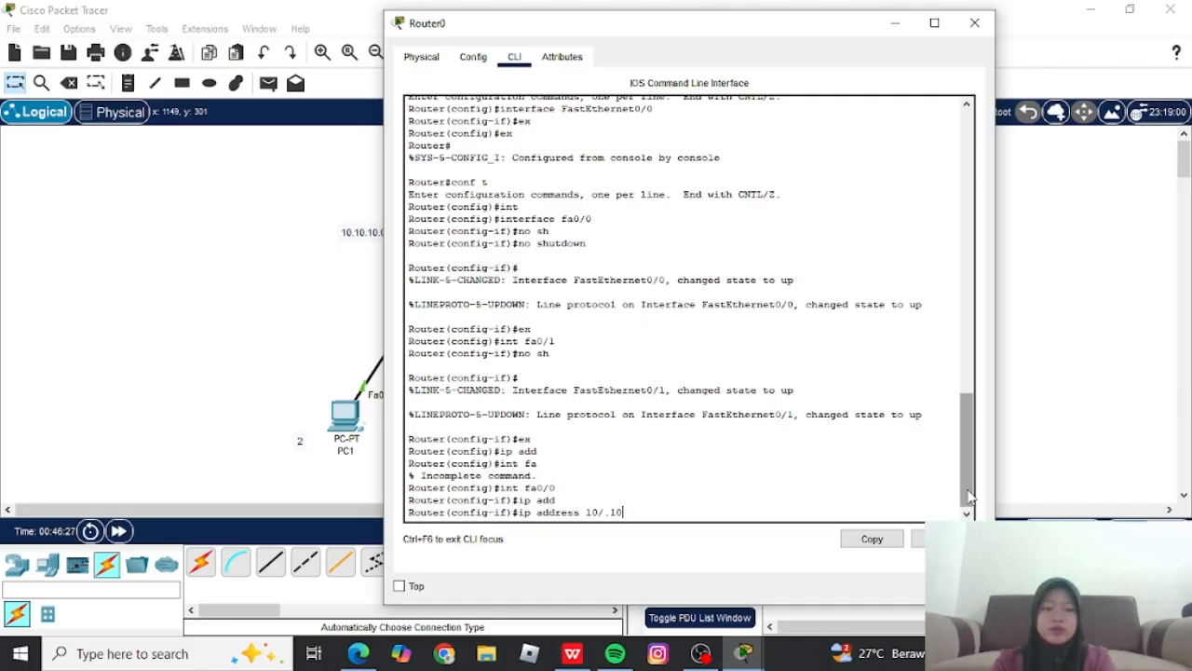
key(BackSpace)
key(BackSpace)
key(BackSpace)
key(BackSpace)
text(.)
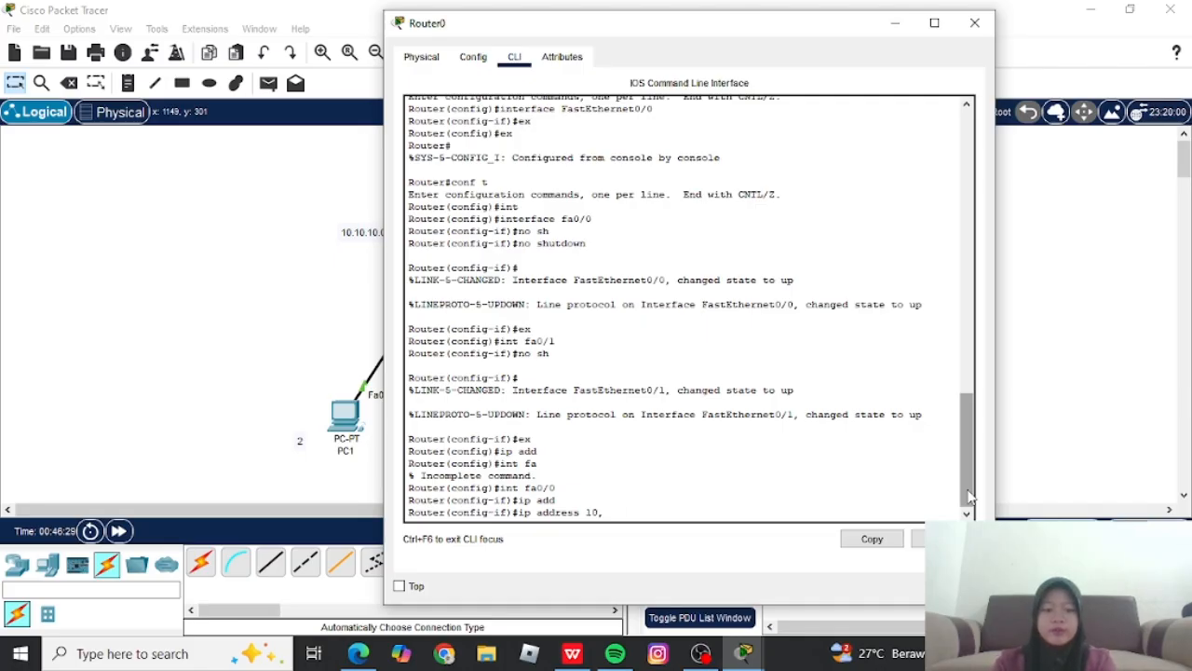
text(10.10.1)
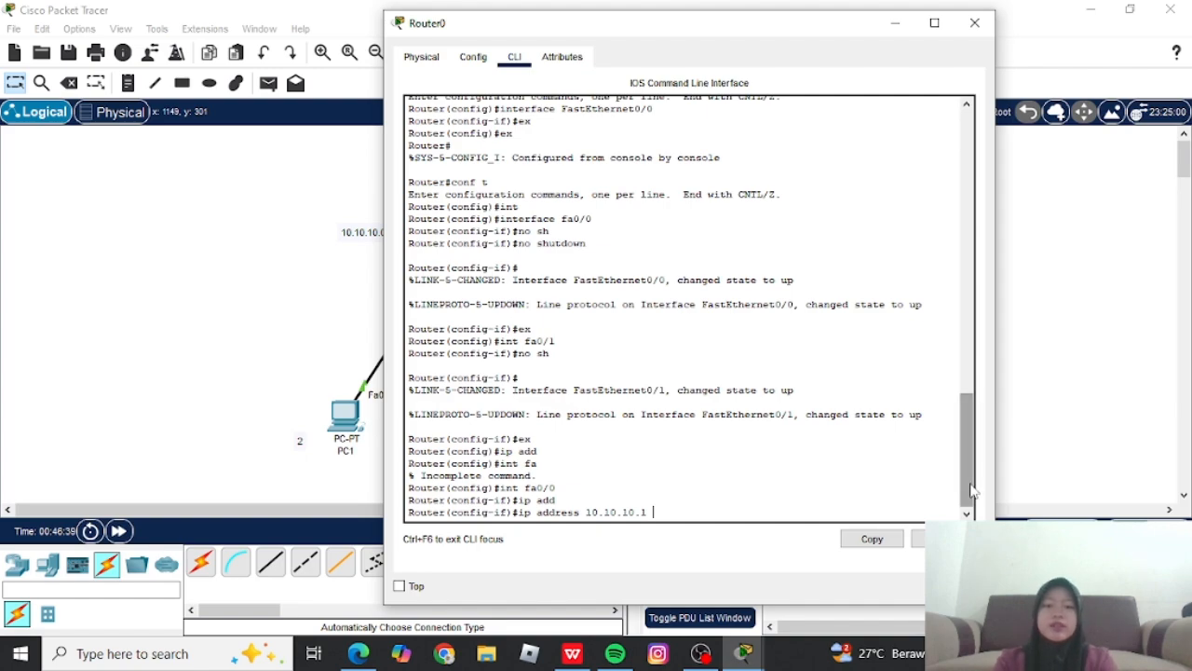
text(255)
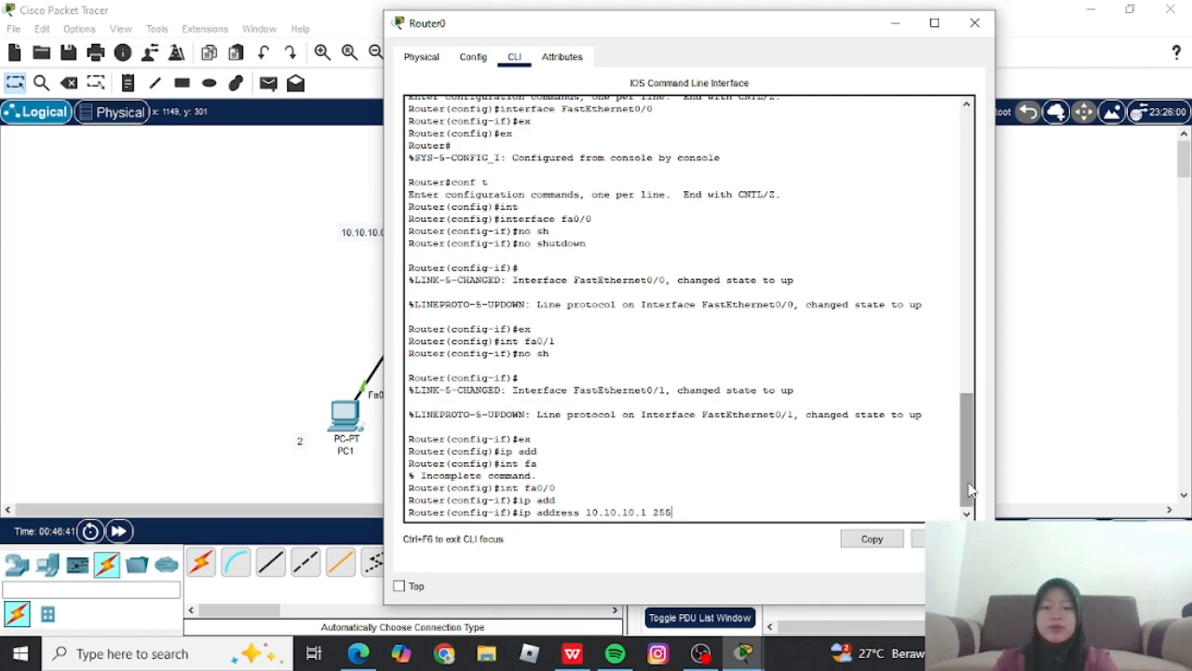
text(.255.2)
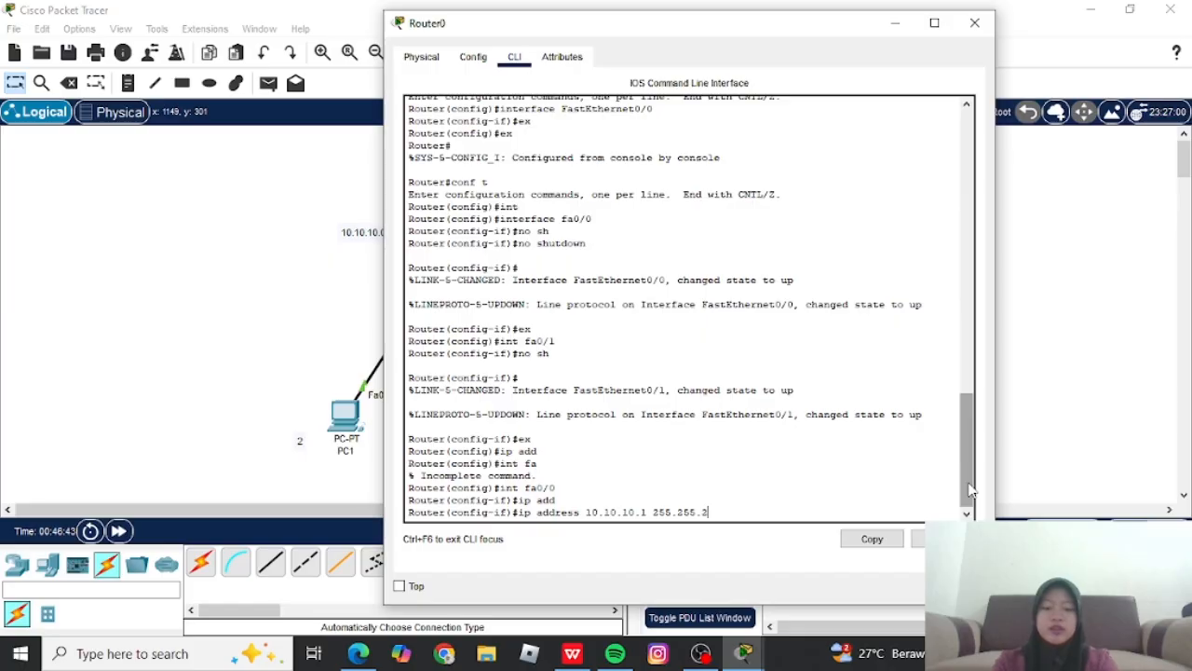
text(55.0)
key(BackSpace)
key(Return)
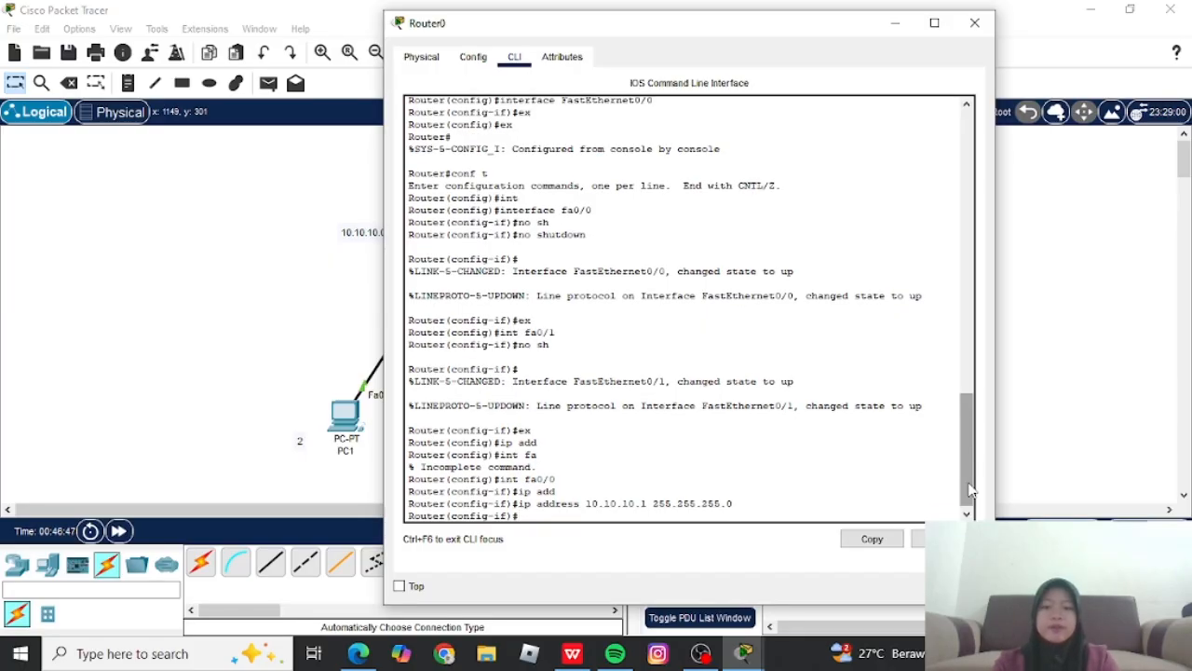
drag(969, 491, 967, 500)
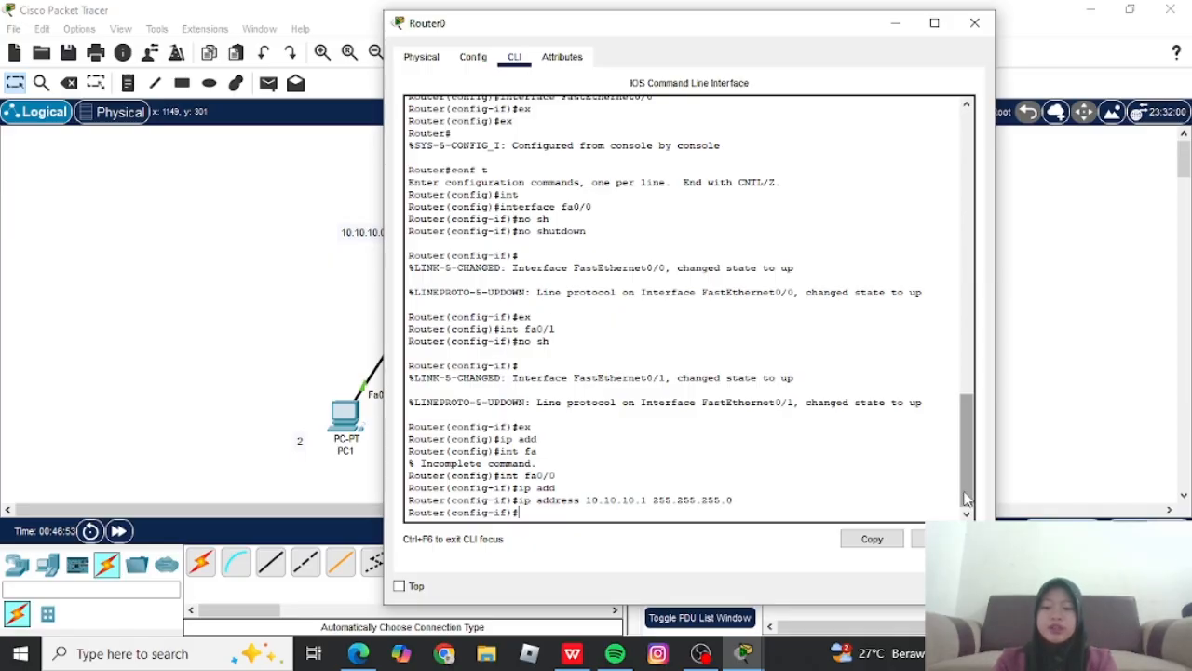
Leave the fa0/0 configuration with ex and enter interface configuration mode for the router's port fa0/1 with int fa 0/1.
text(ex)
key(Return)
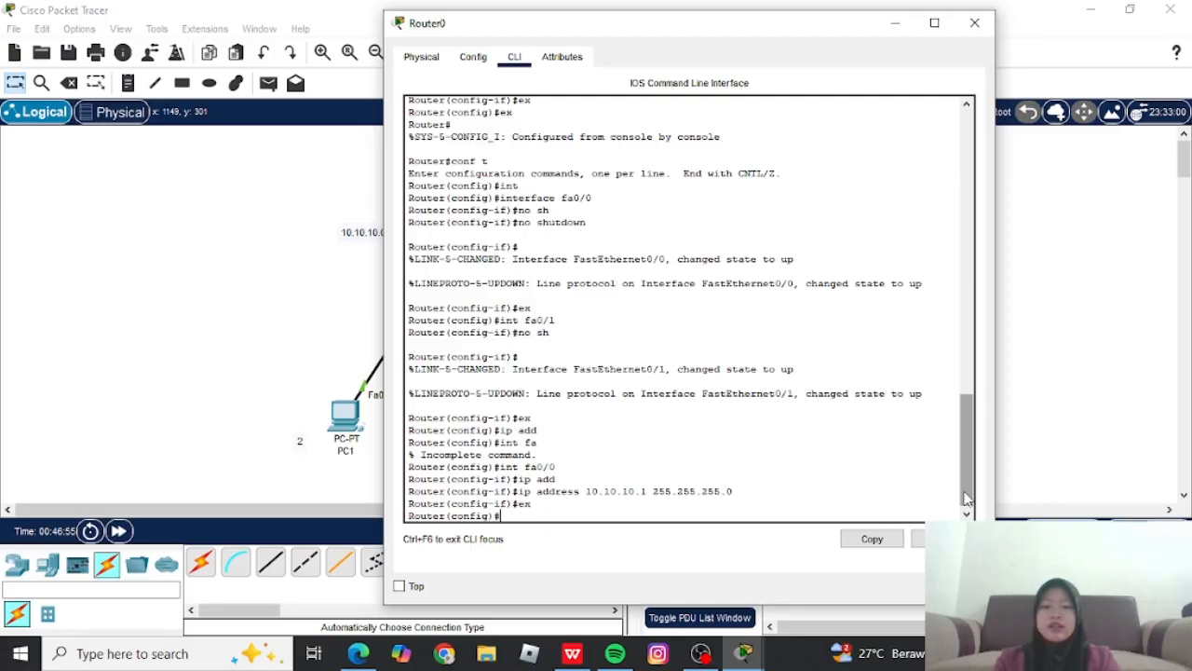
drag(971, 461, 973, 482)
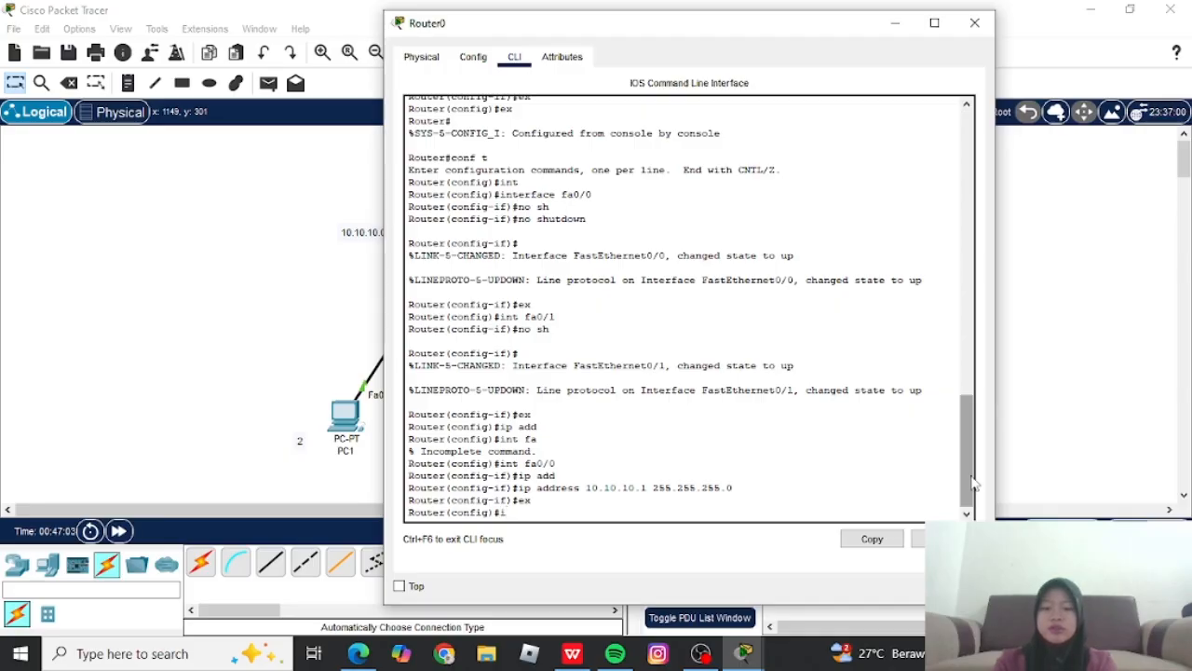
text(t)
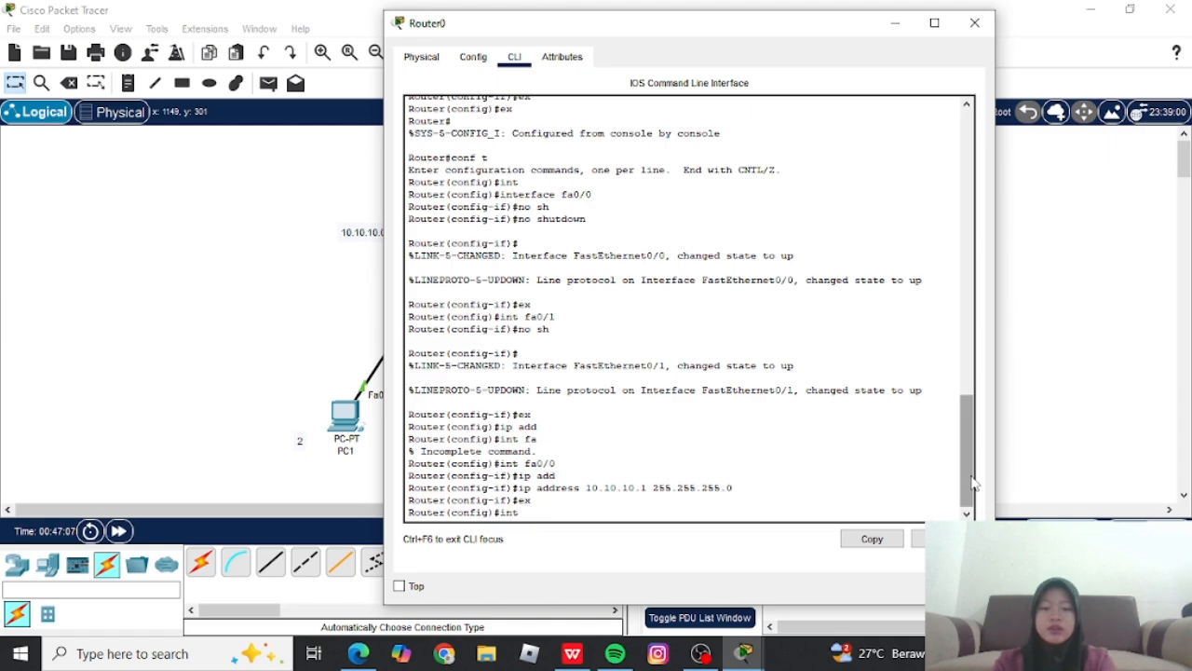
text( fa 0/1)
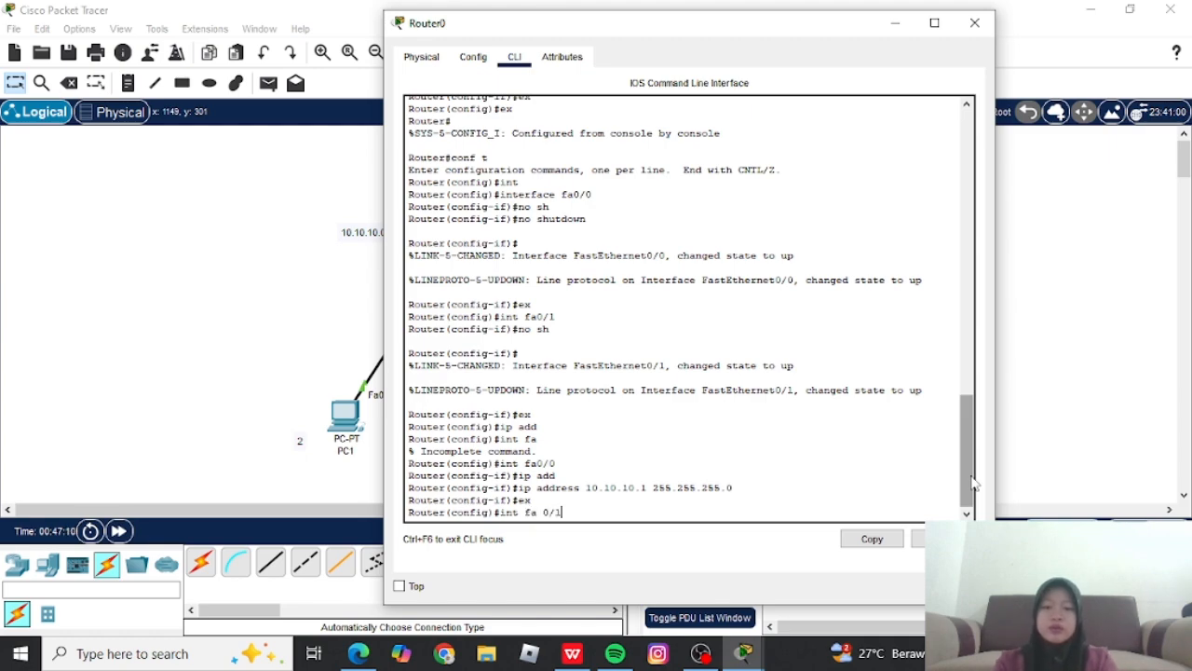
key(Return)
Assign address 20.20.20.1 with subnet mask 255.255.255.0 to port fa0/1 using the ip add command.
text(ig-if)#i)
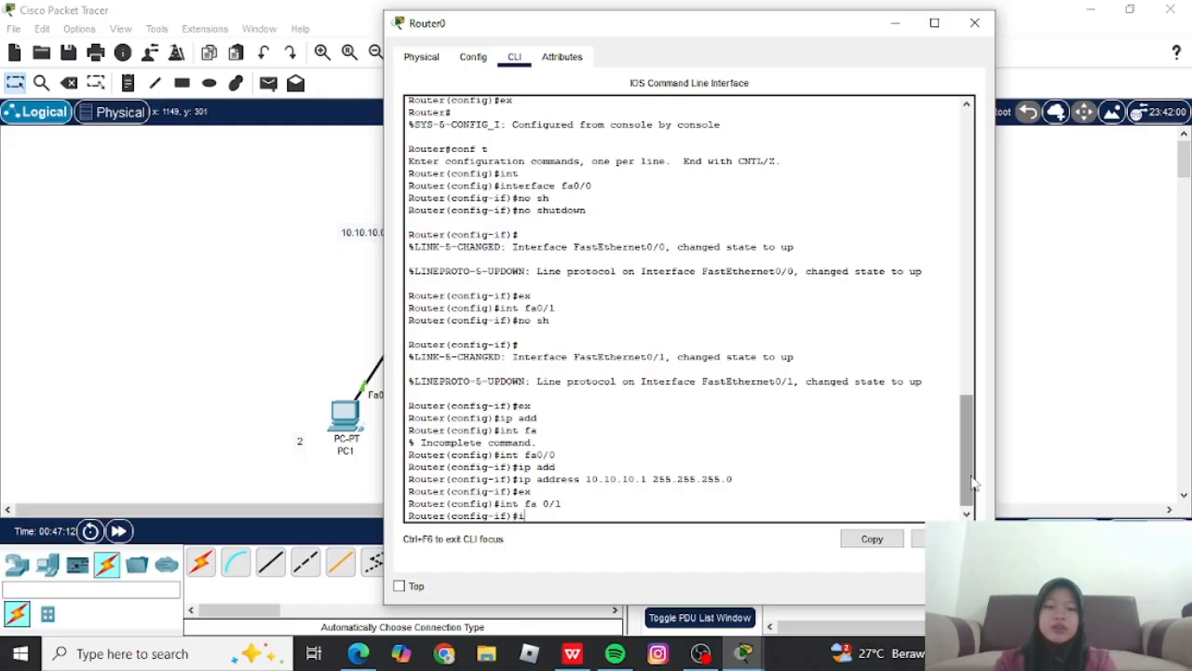
text(p add)
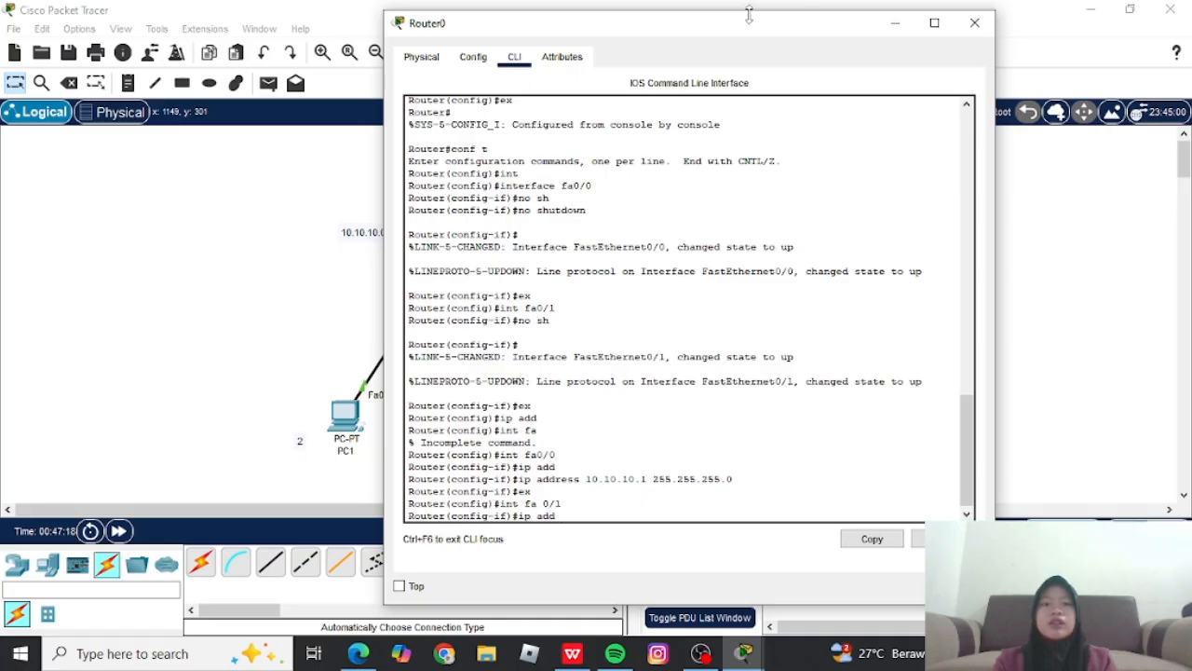
drag(748, 15, 702, 49)
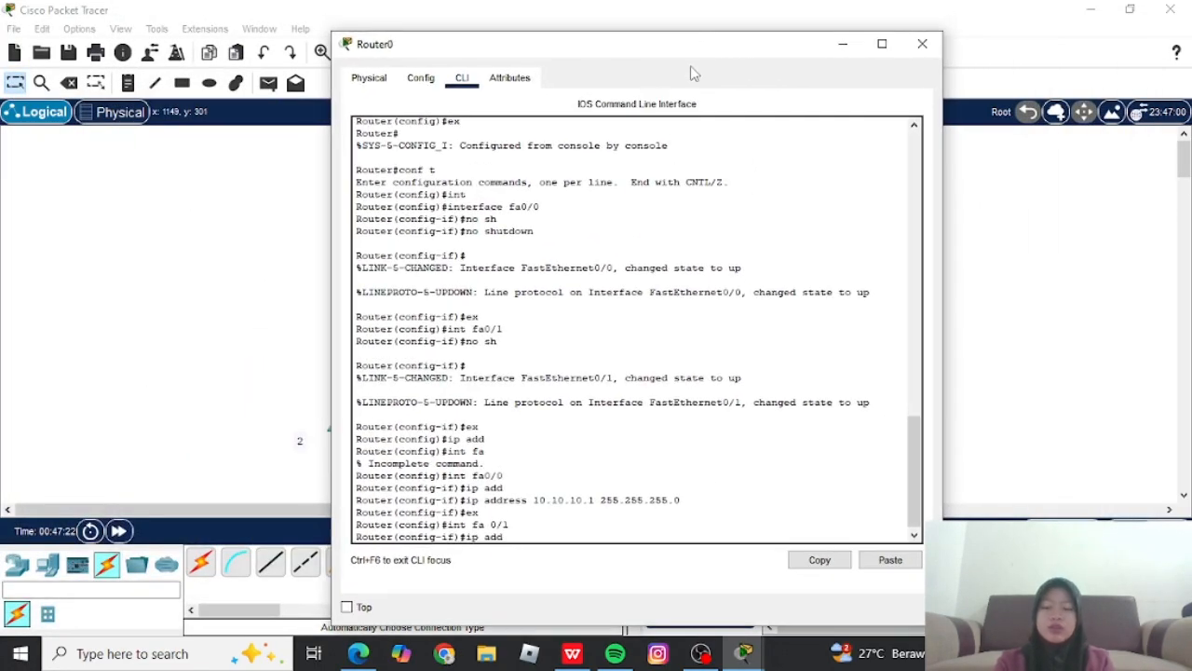
text(0.2)
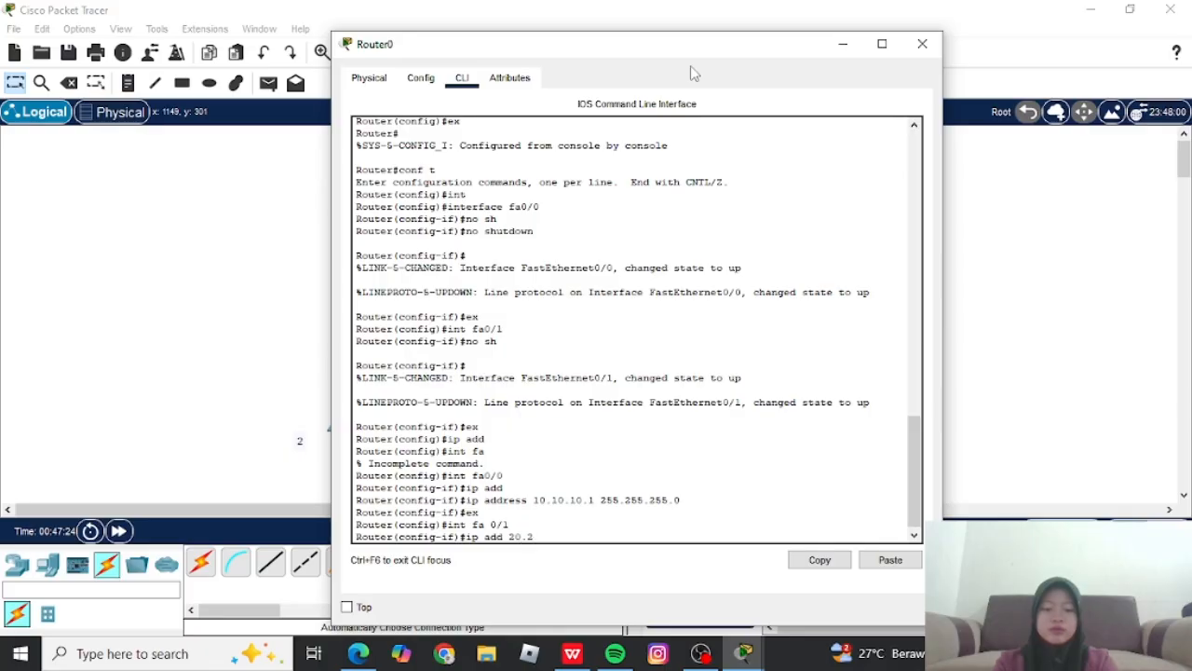
text(0.20.1)
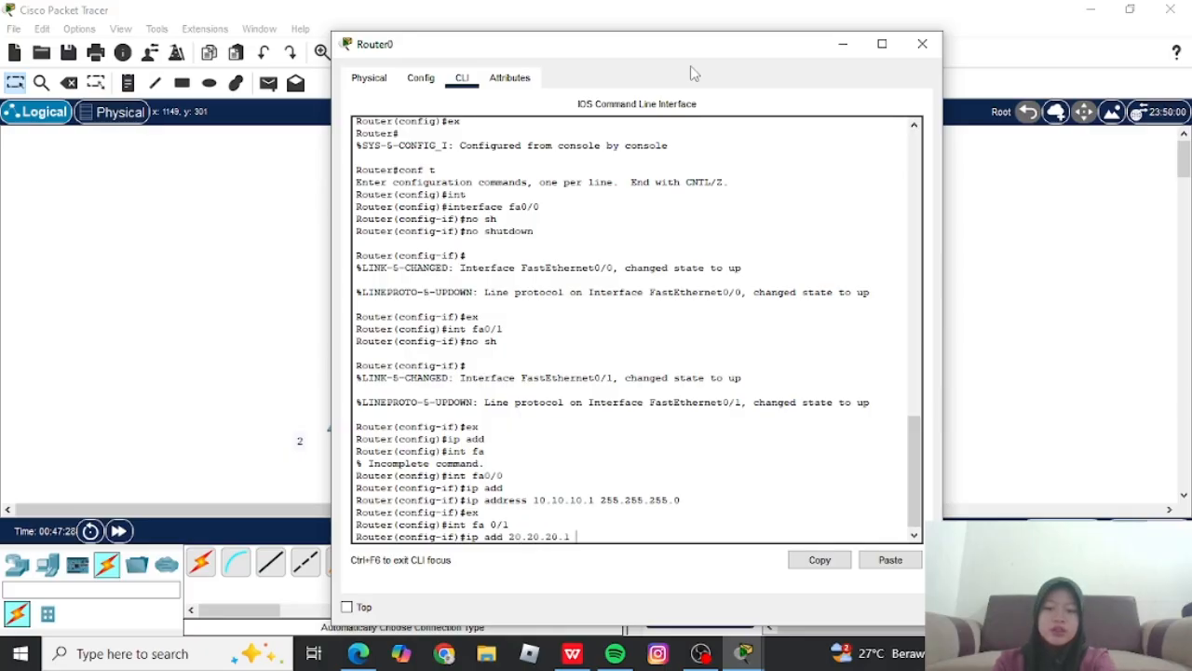
text(55)
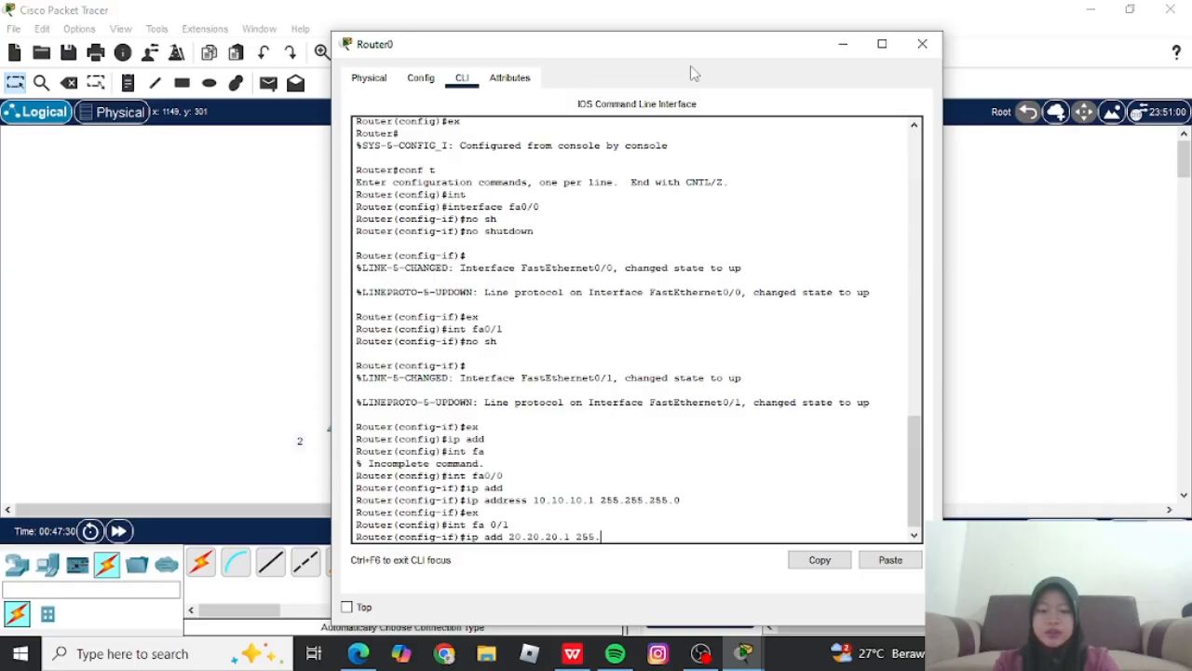
text(.255.2)
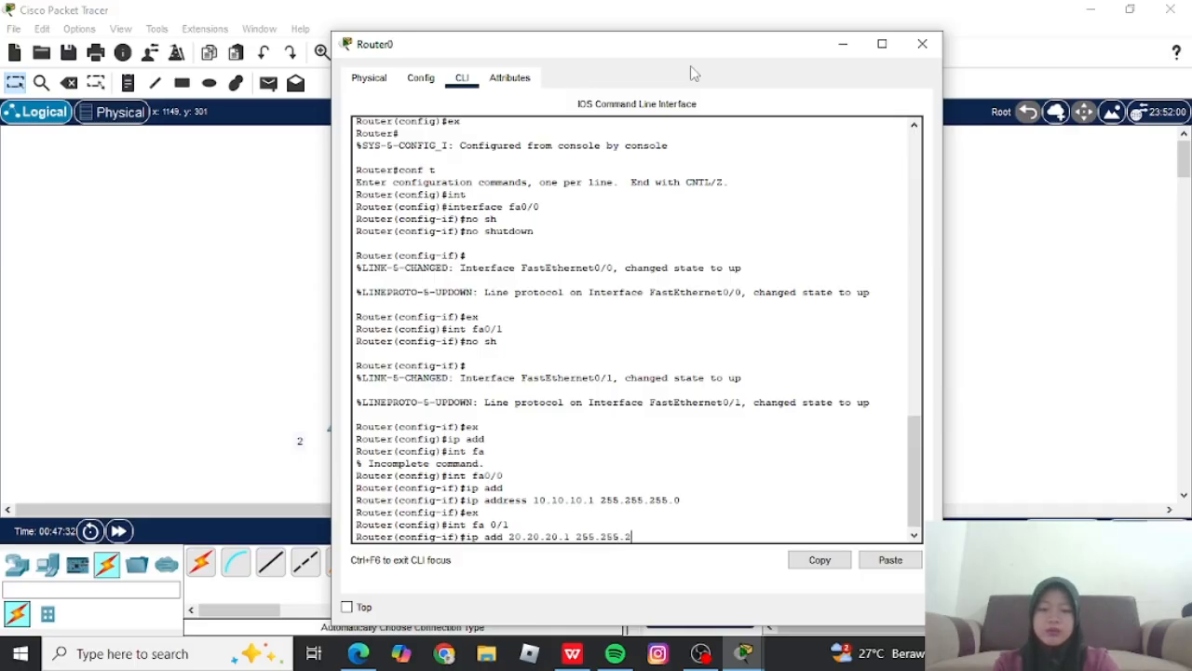
text(55)
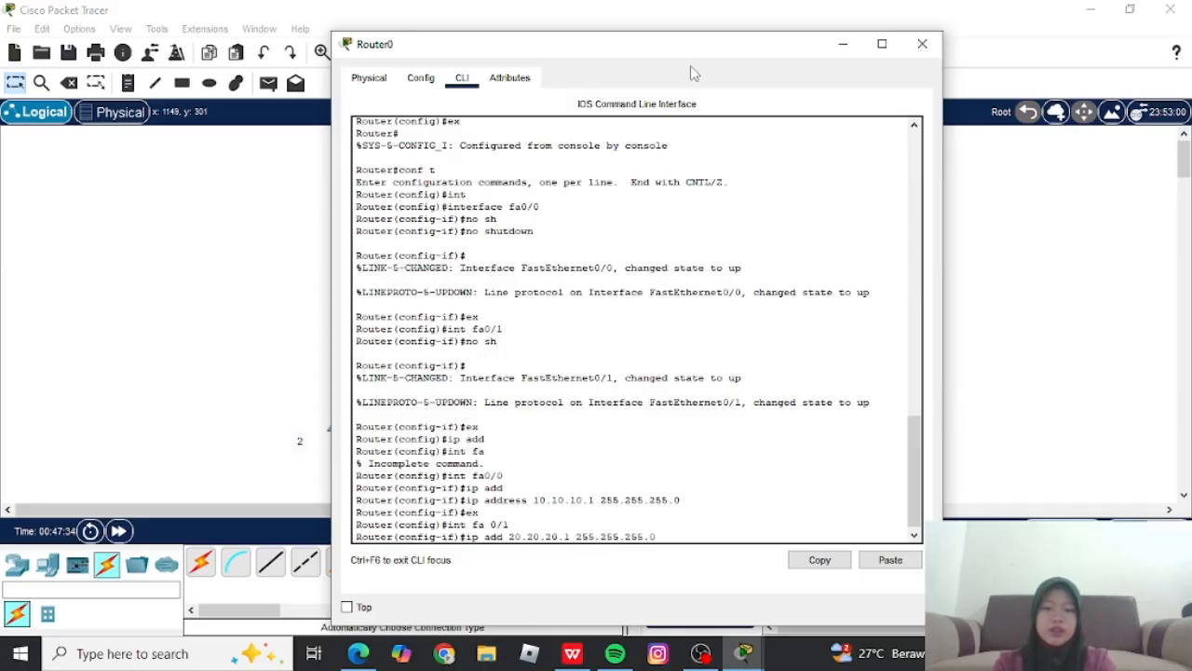
text(.0)
key(Return)
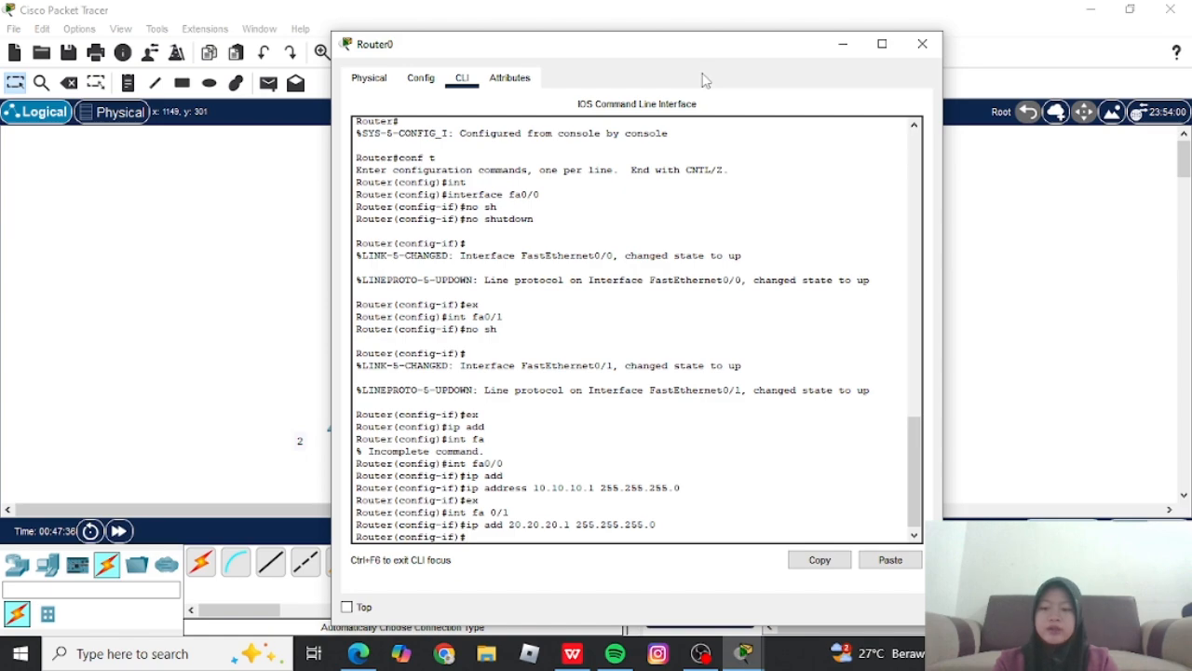
Leave the router's interface and global configuration modes with ex to return to the privileged Router# prompt.
text(ex)
key(Return)
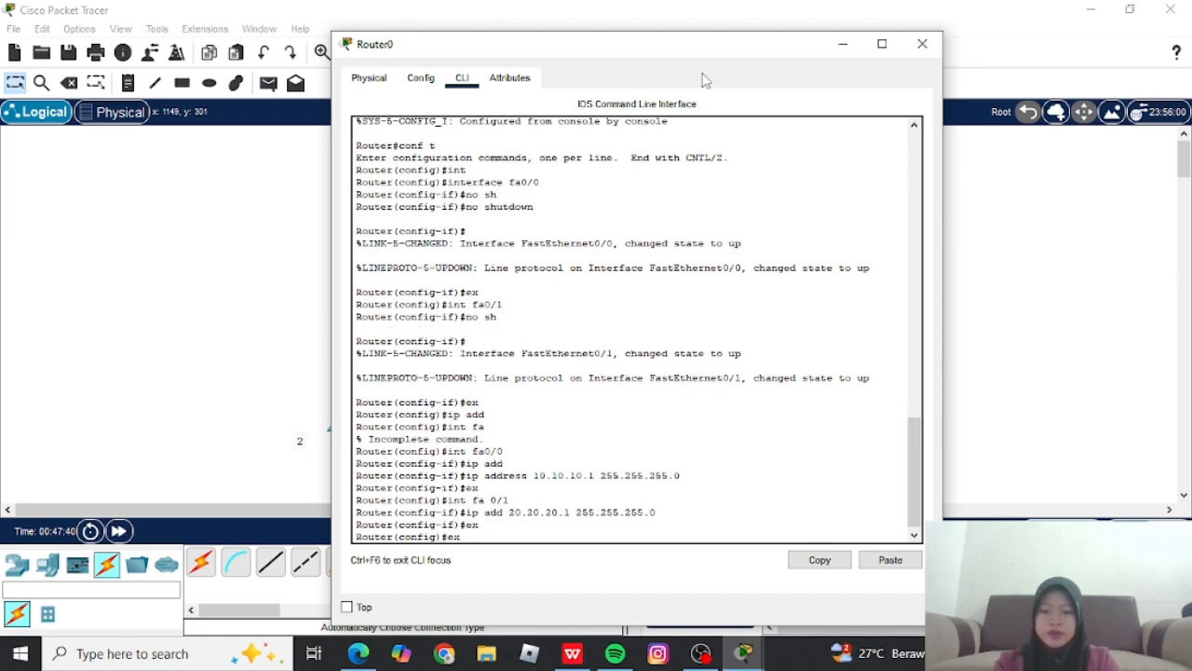
text(ex)
key(Return)
key(Return)
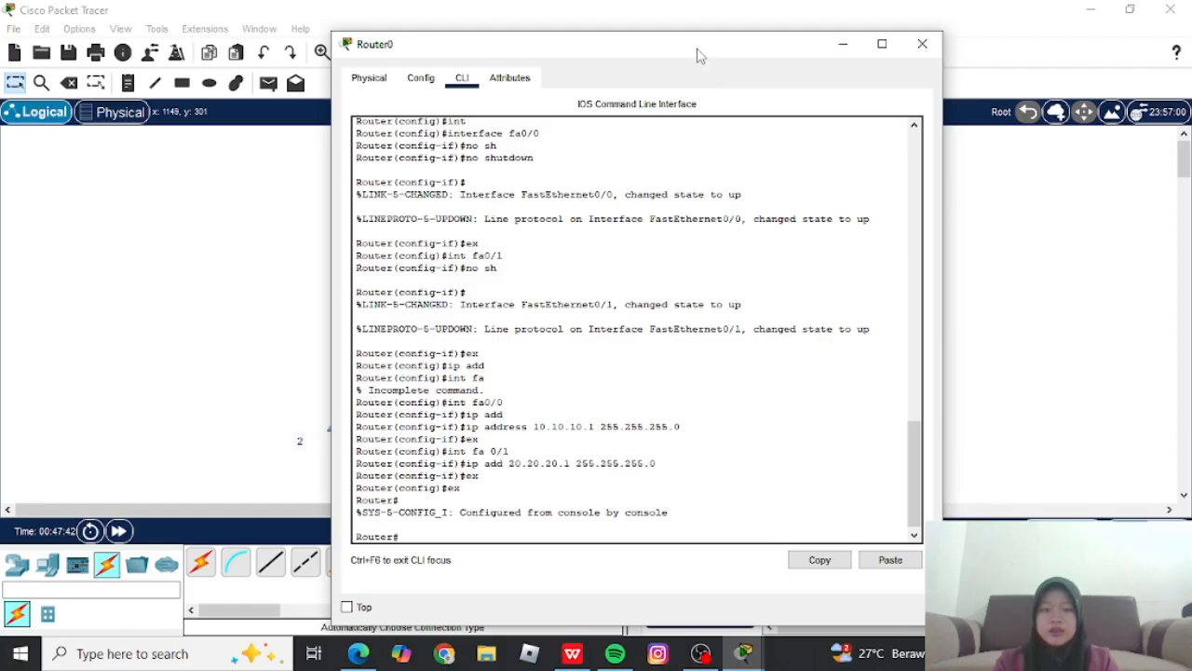
Check the router's interface addresses and status with show ip interface brief, and minimize the router window.
click(914, 536)
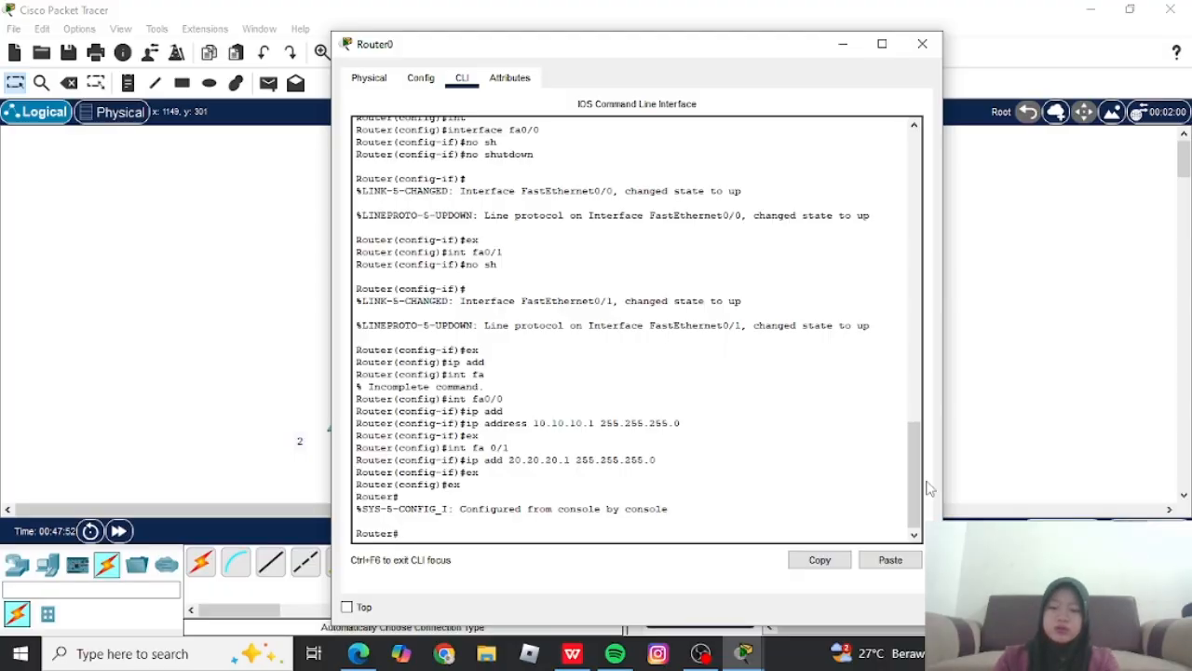
text(show)
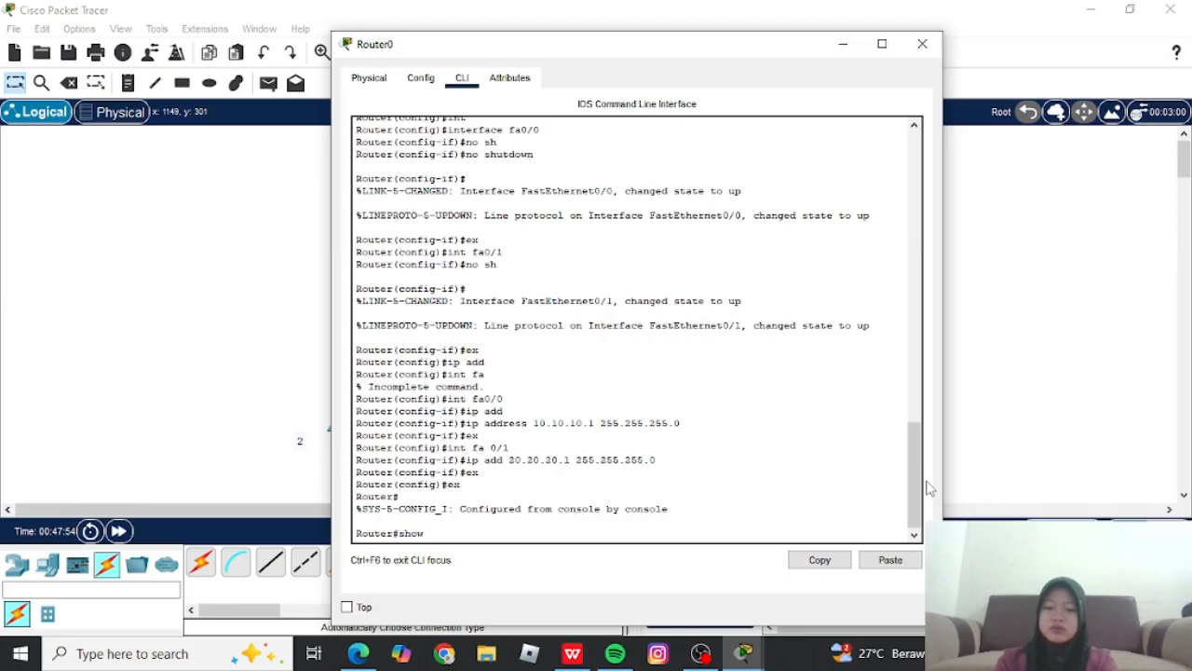
text( ip)
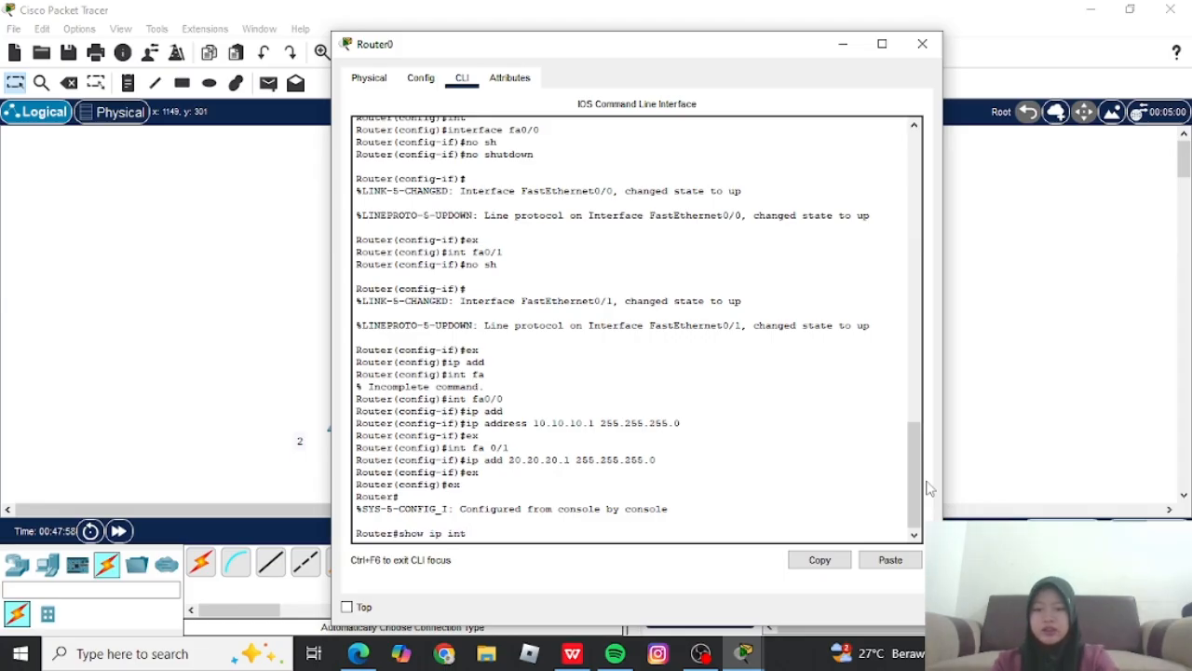
text( int)
key(Tab)
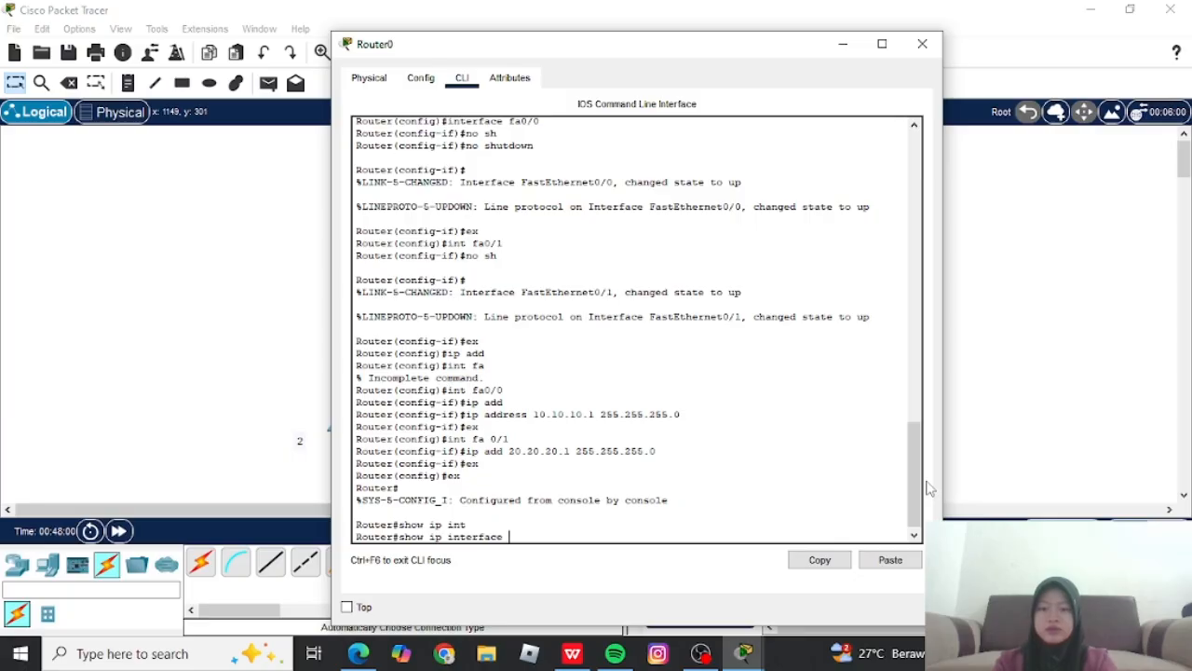
text(brief)
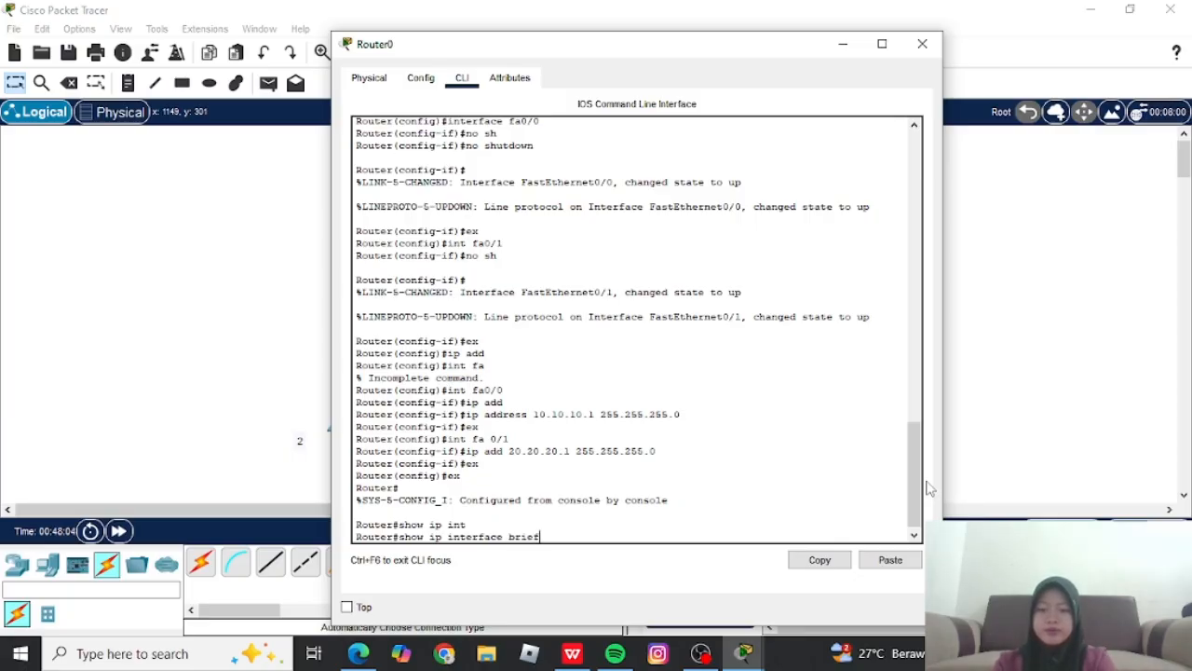
key(Return)
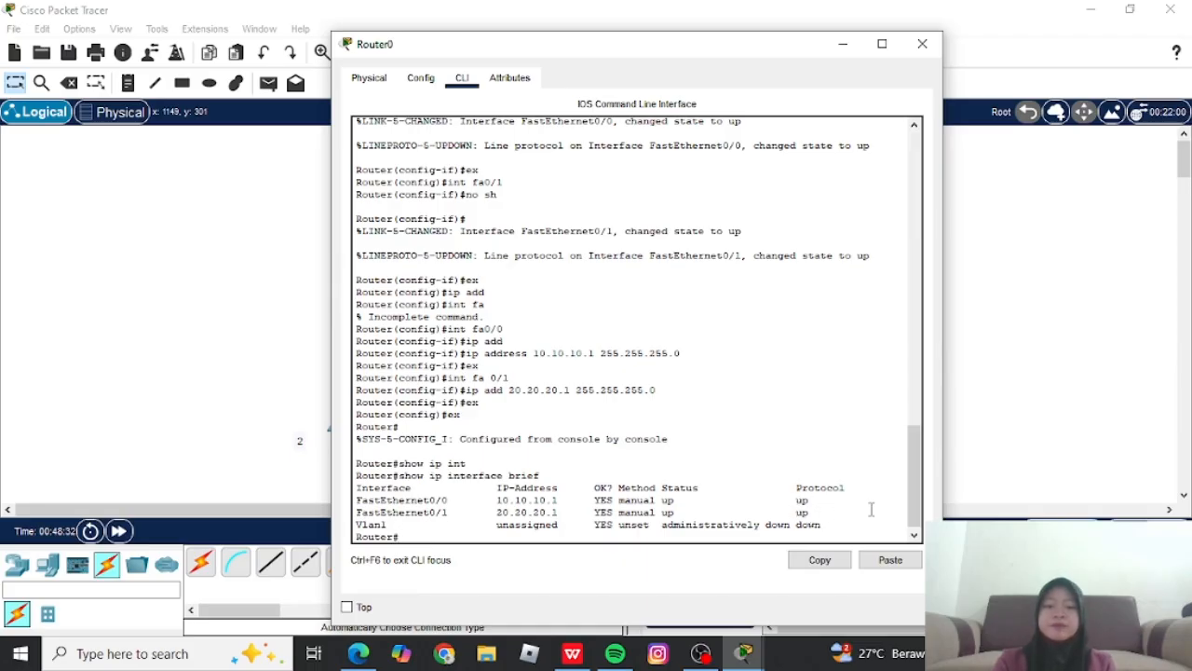
scroll(910, 484, down, 1)
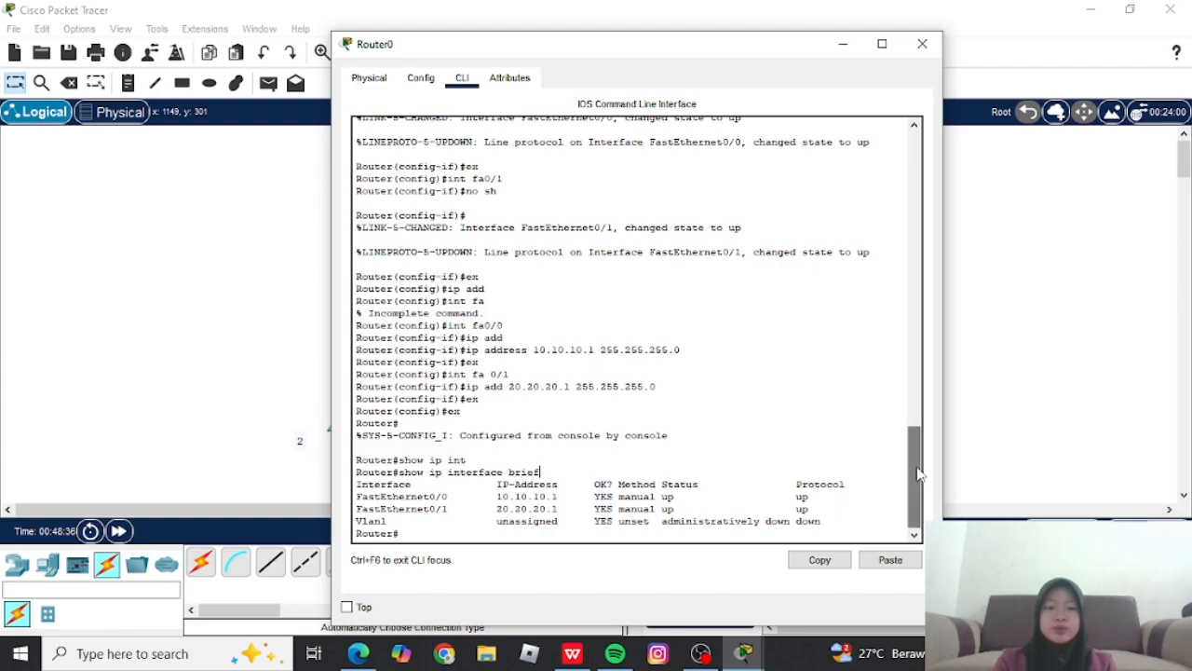
click(843, 46)
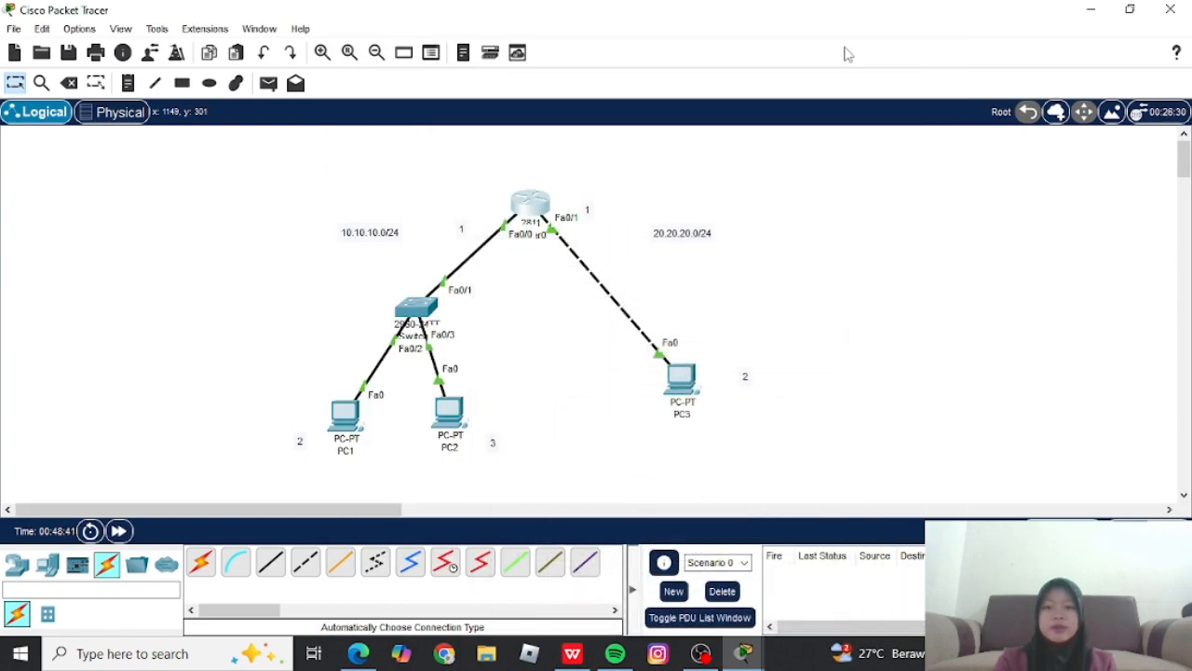
Open the IP configuration of PC1 and set its static IPv4 address to 10.10.10.2.
click(346, 419)
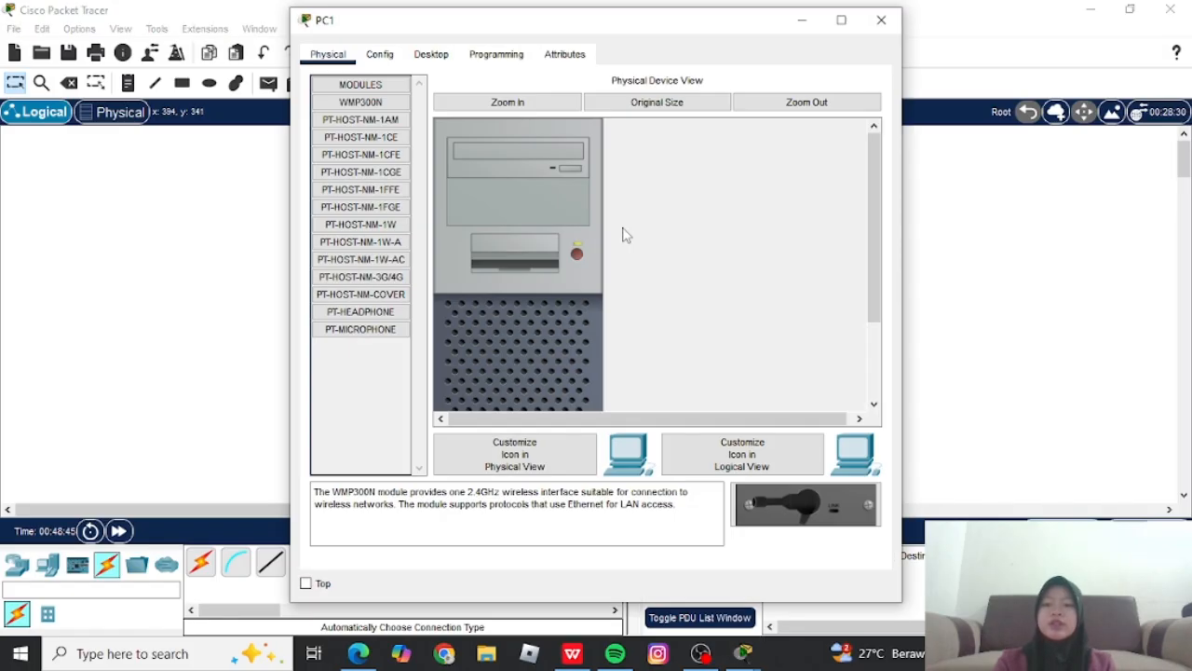
click(431, 54)
click(378, 149)
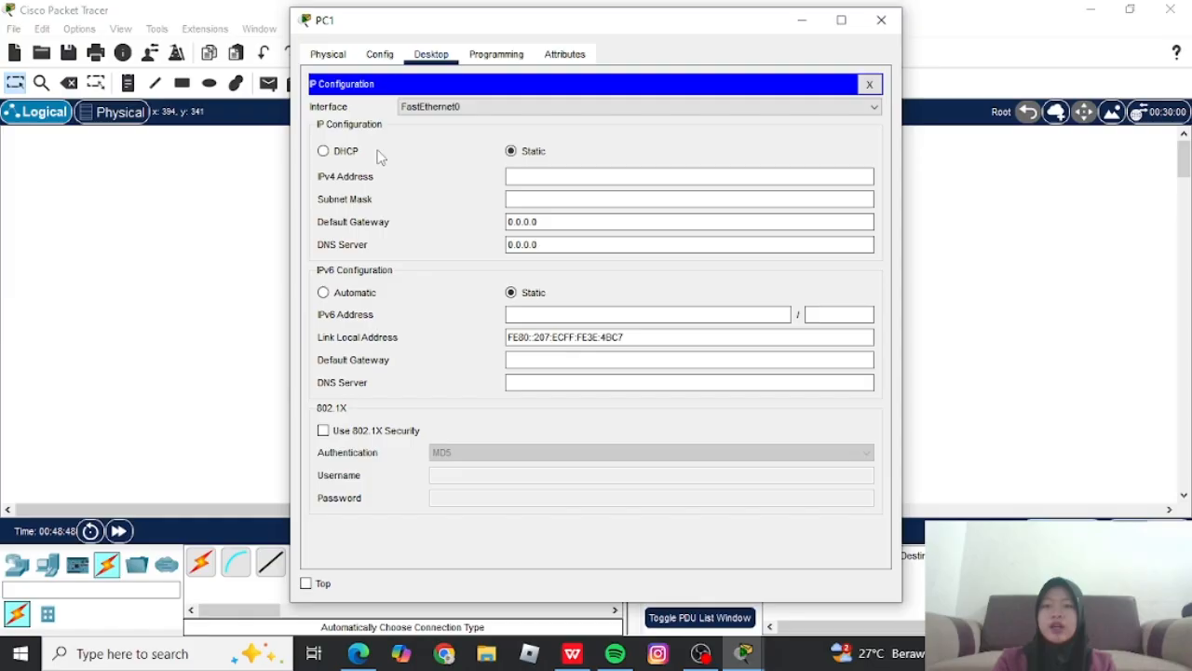
click(555, 179)
text(10)
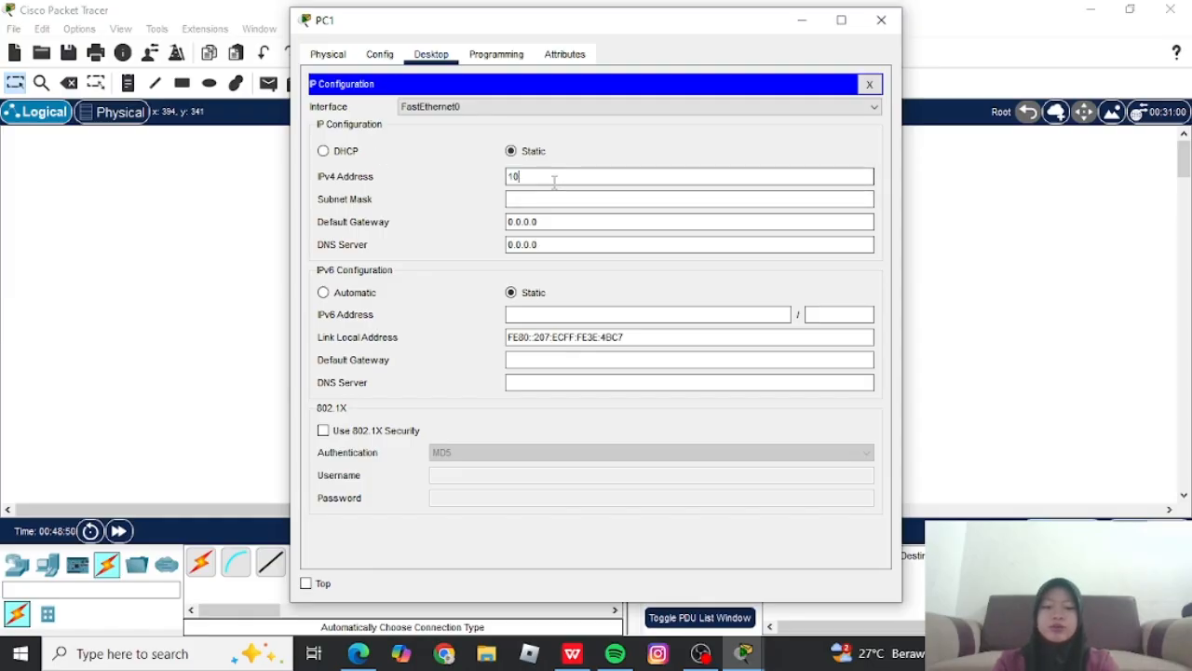
text(.10.10.2)
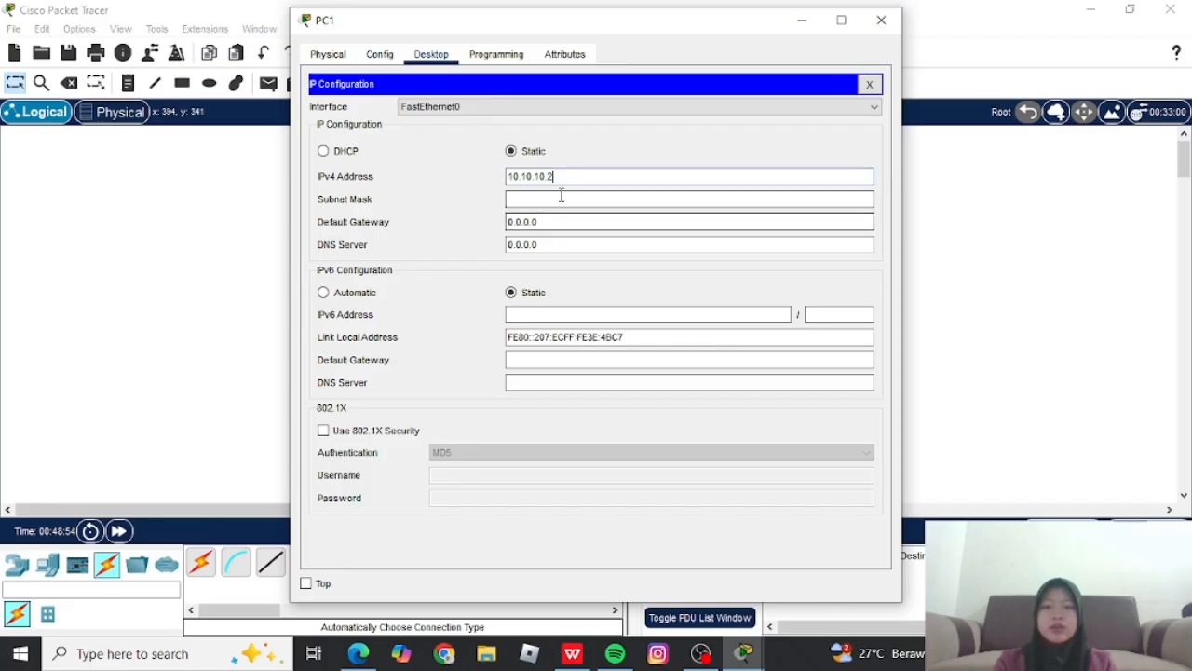
Change PC1's subnet mask to 255.255.255.0.
click(561, 197)
key(BackSpace)
key(BackSpace)
key(BackSpace)
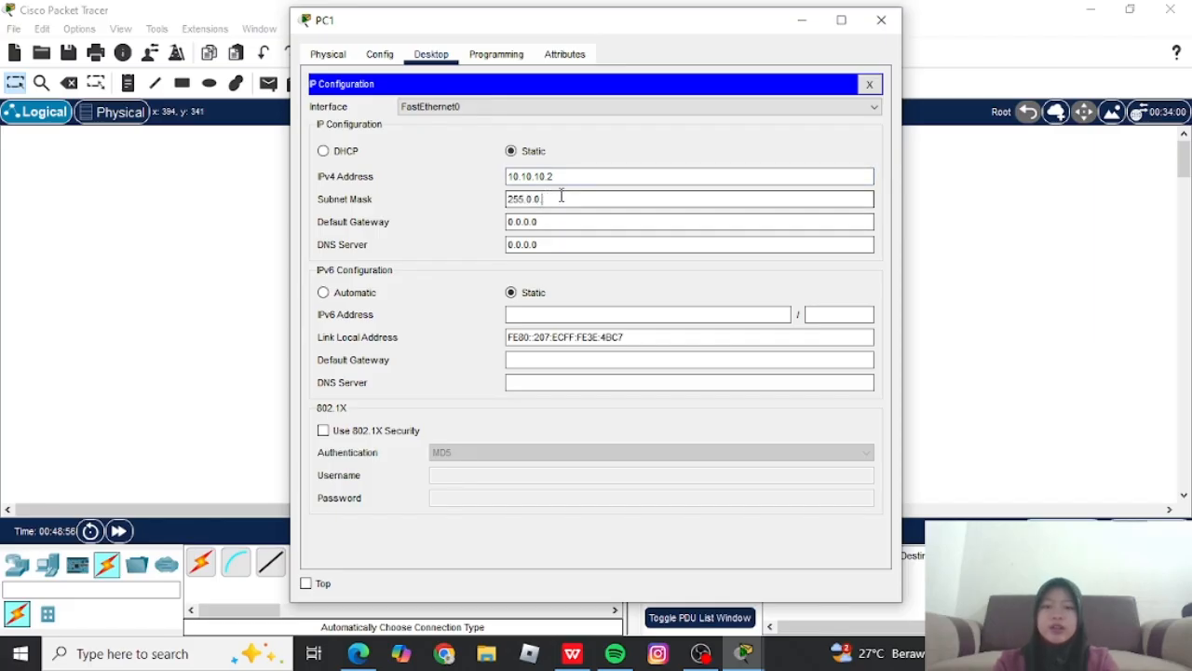
key(BackSpace)
text(255.25)
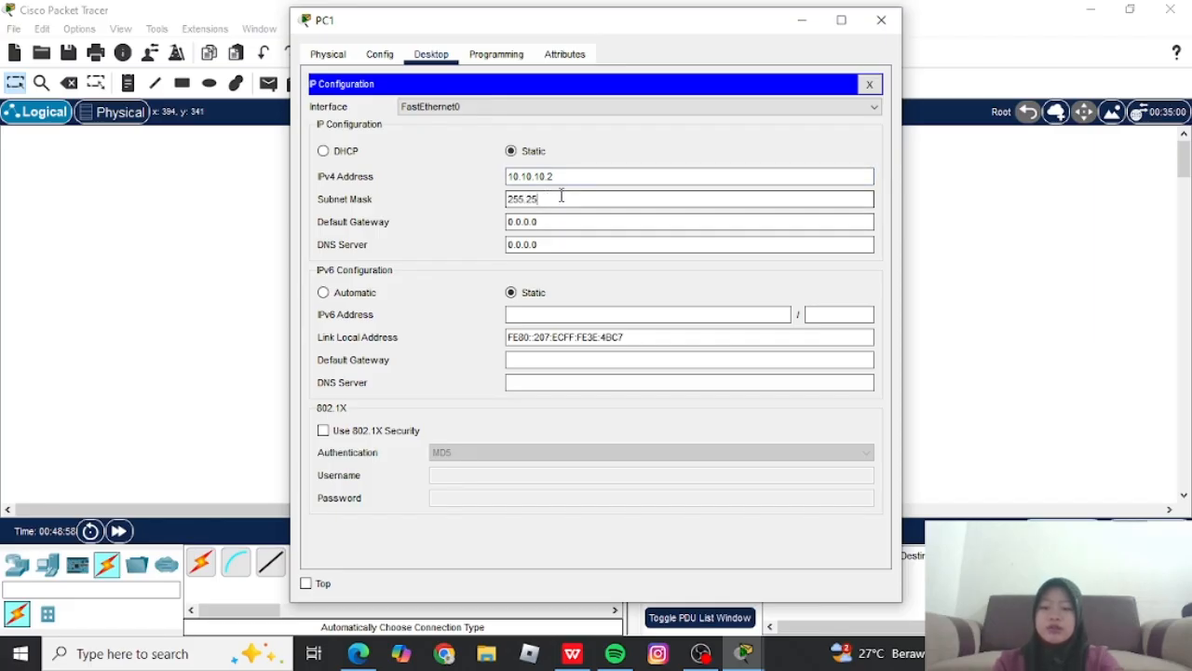
text(5.0)
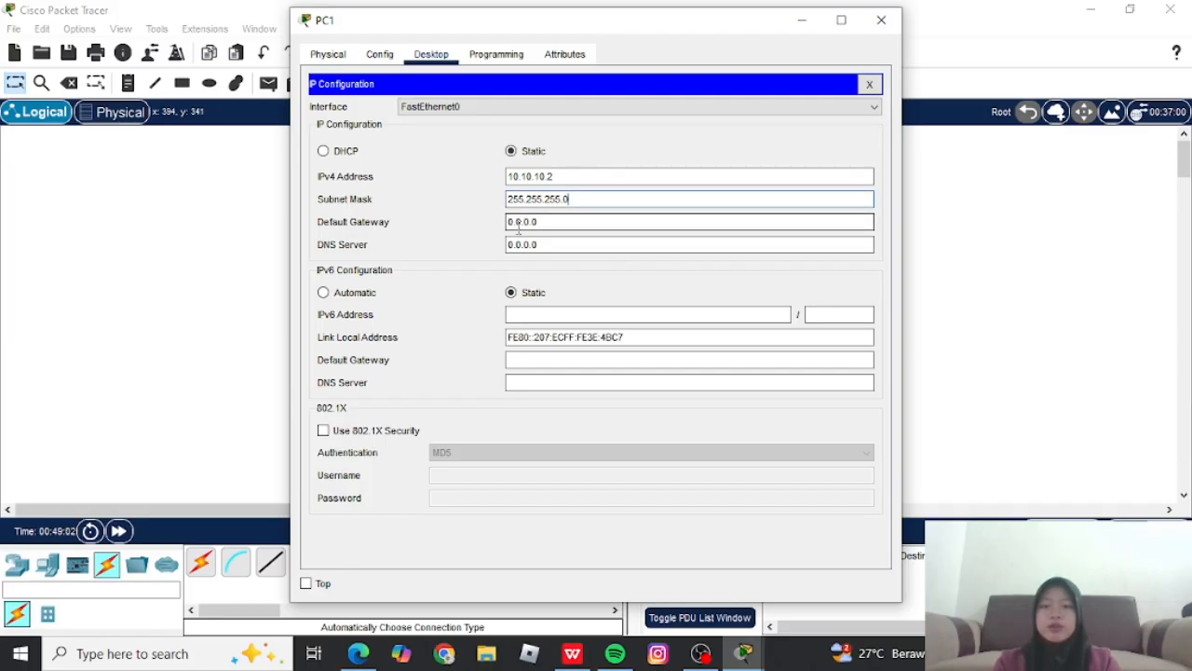
Set PC1's default gateway to 10.10.10.1 and minimize its window.
key(Tab)
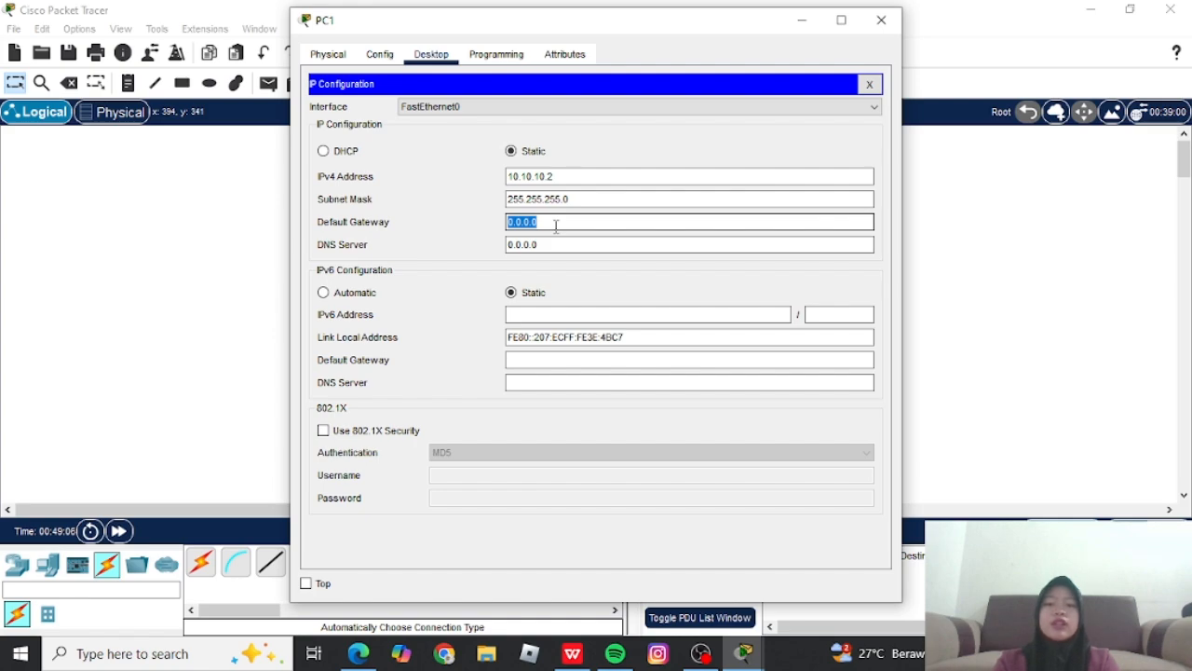
text(10.1)
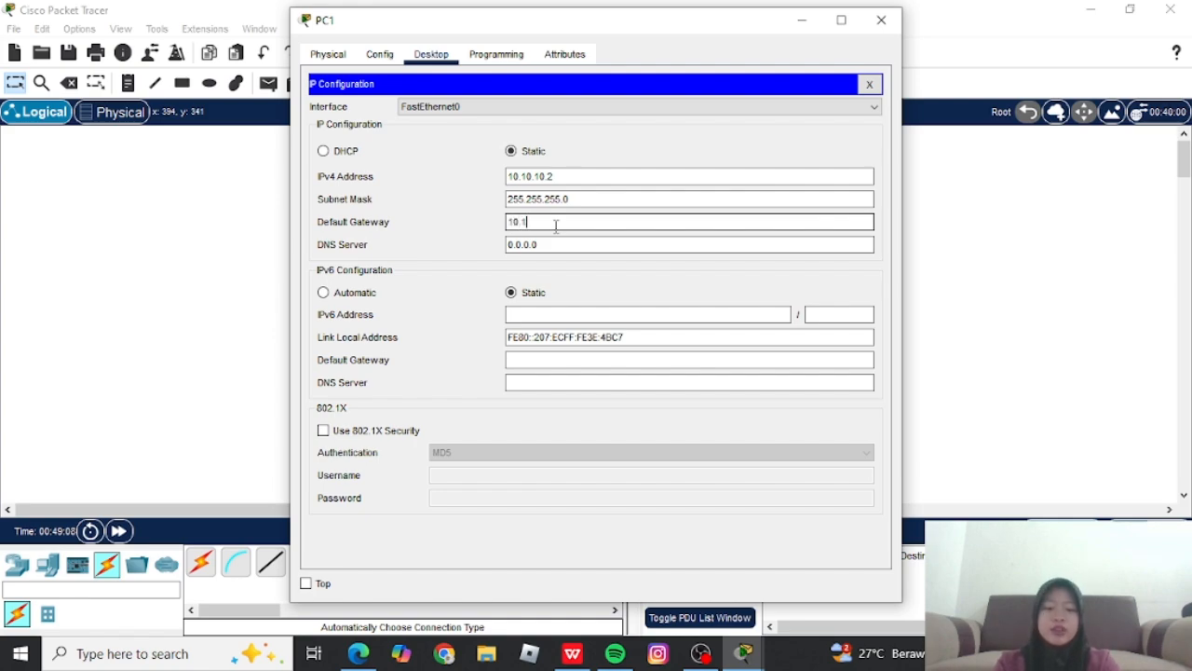
text(0.10.1)
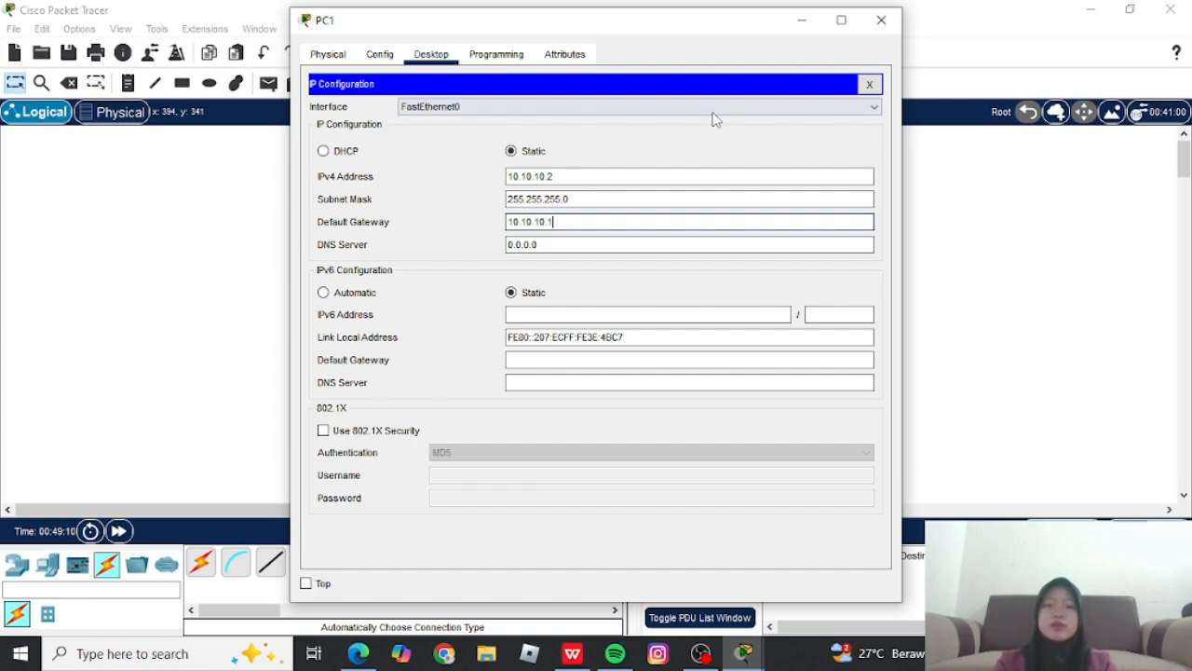
click(799, 20)
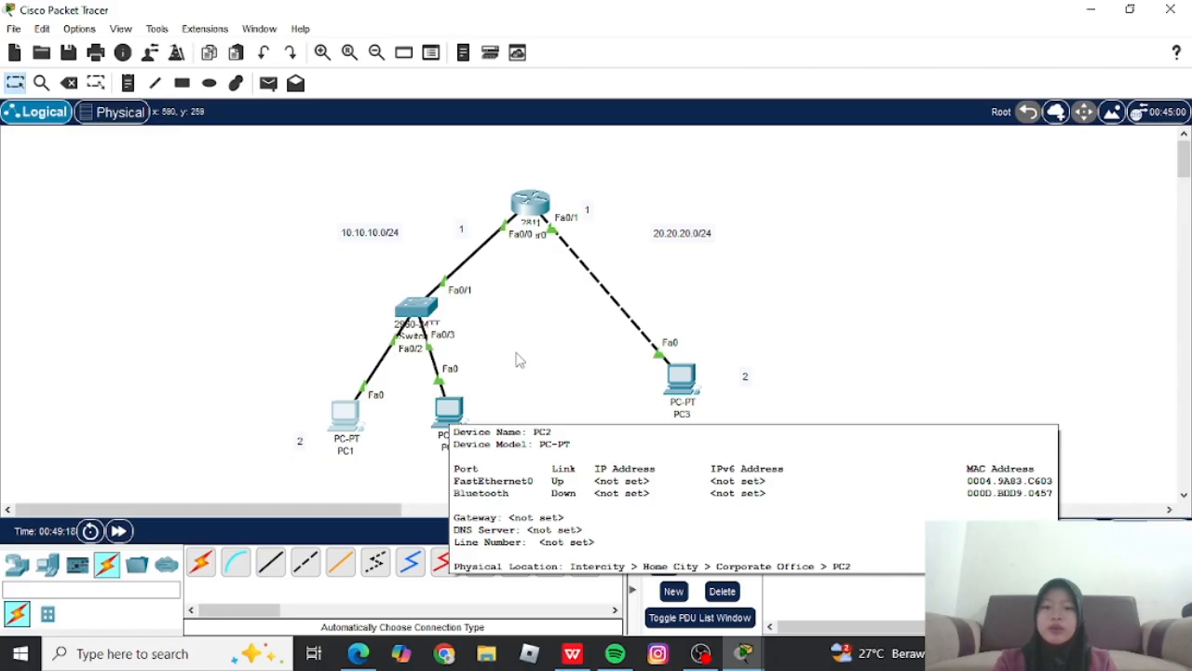
Open the IP configuration of PC2 and set its static IPv4 address to 10.10.10.3.
click(460, 423)
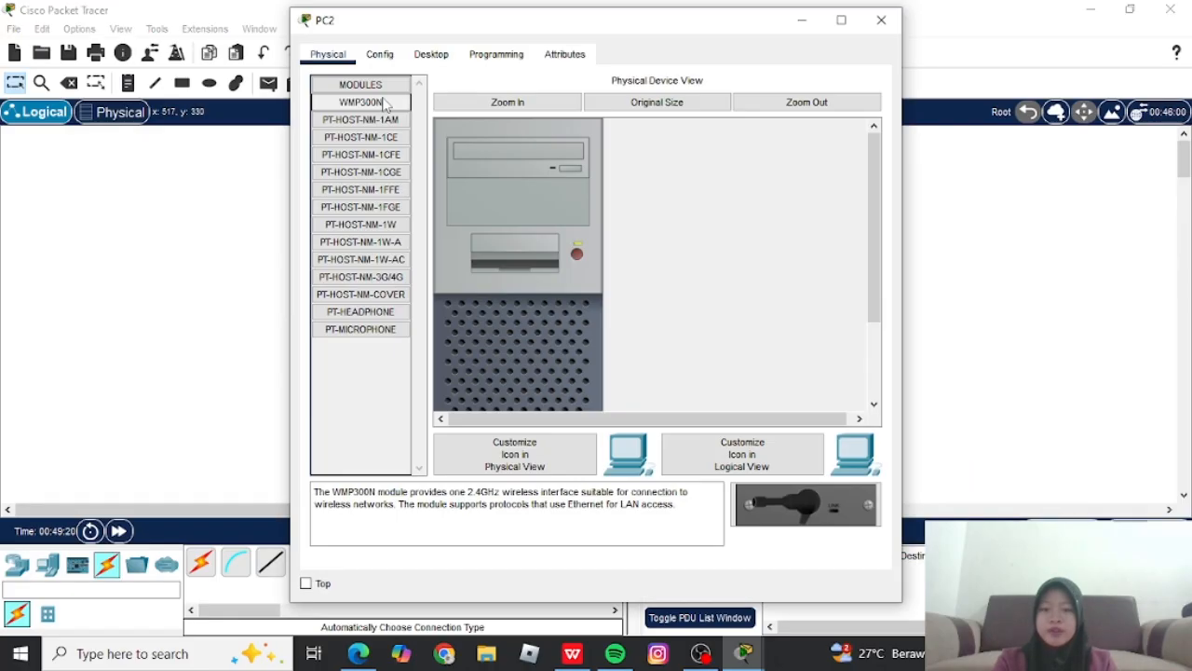
click(423, 56)
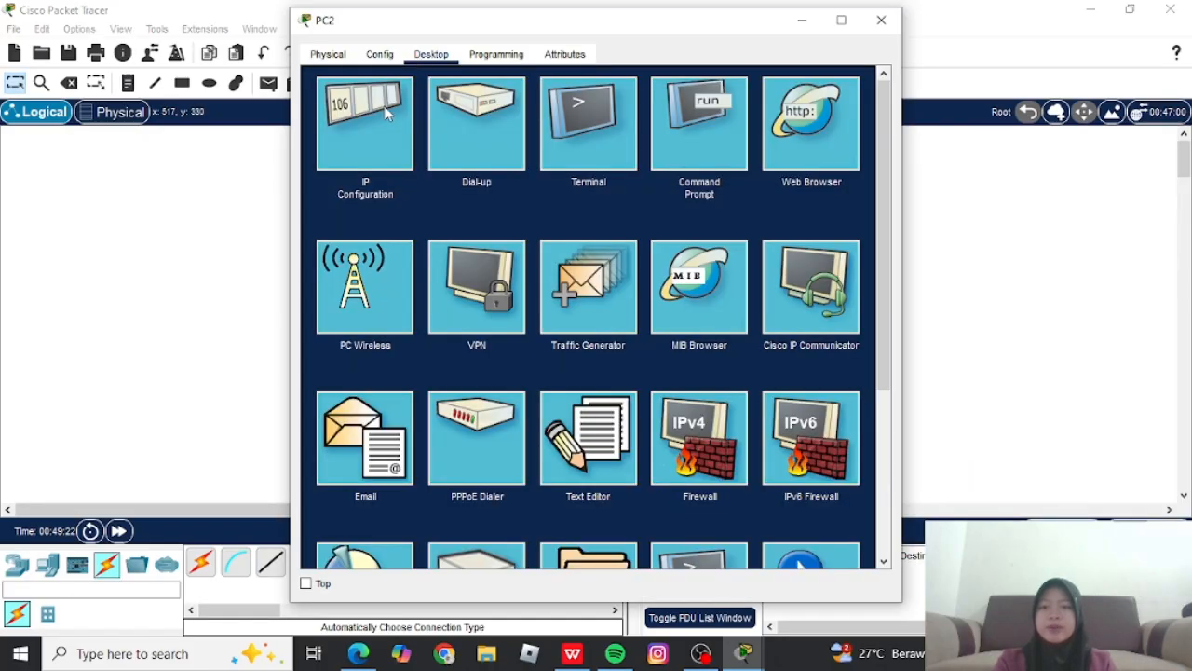
click(389, 112)
click(576, 176)
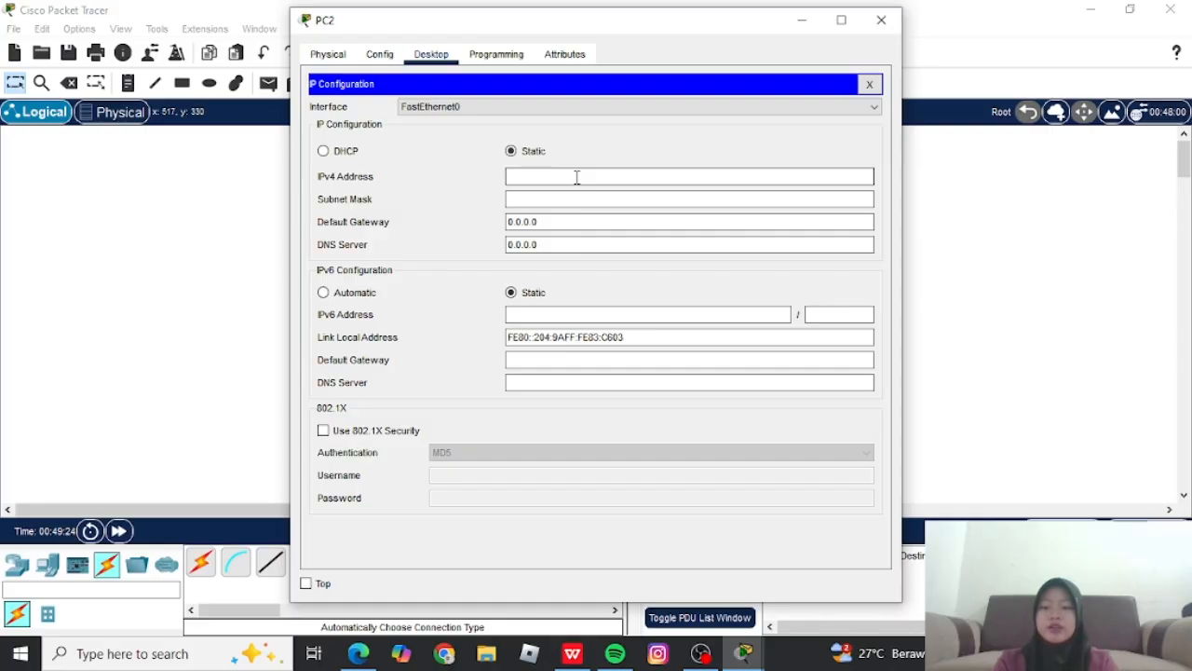
text(10.1)
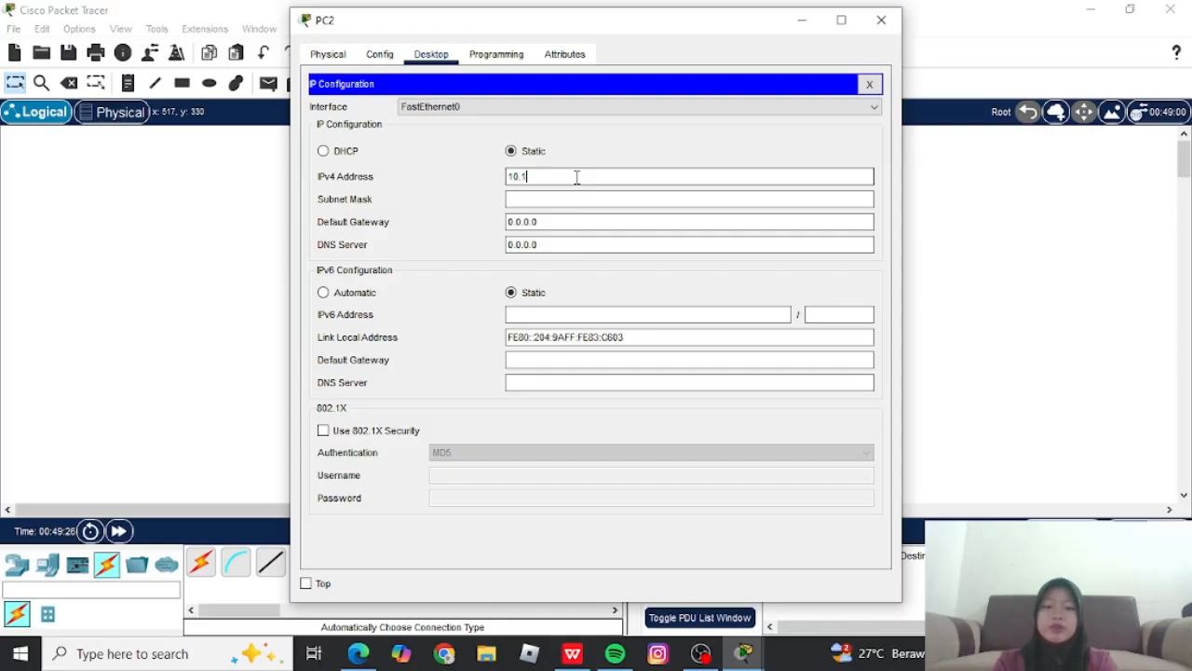
text(0.10.3)
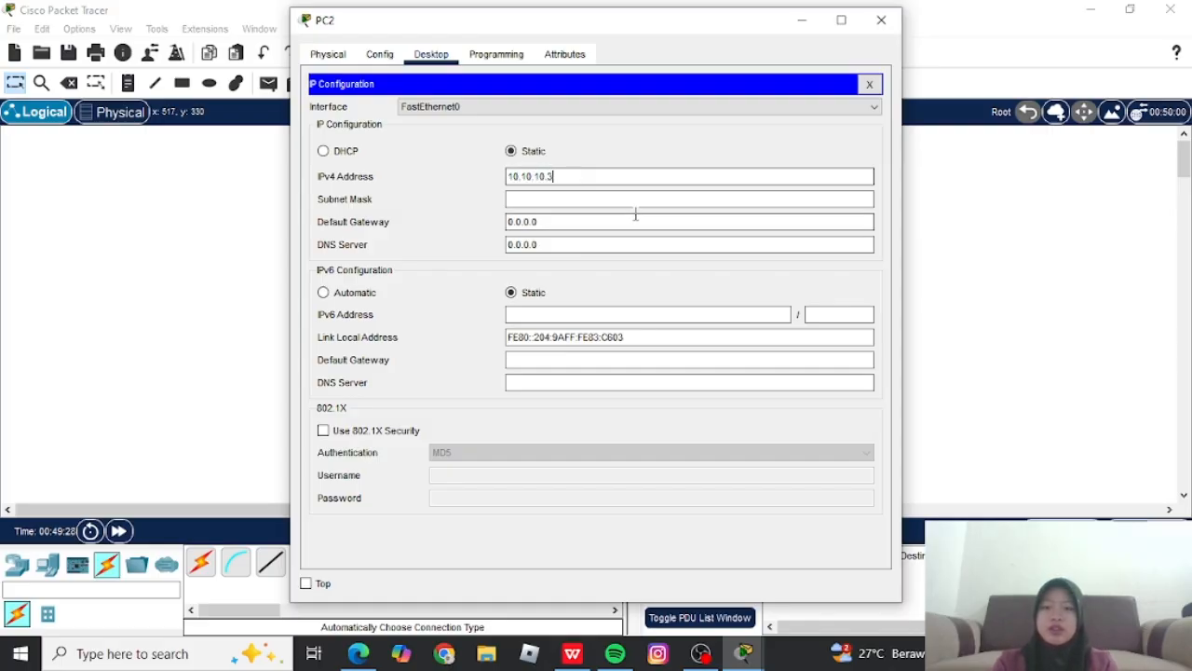
Change PC2's subnet mask to 255.255.255.0.
click(619, 201)
text(255.0.0.)
key(BackSpace)
key(BackSpace)
key(BackSpace)
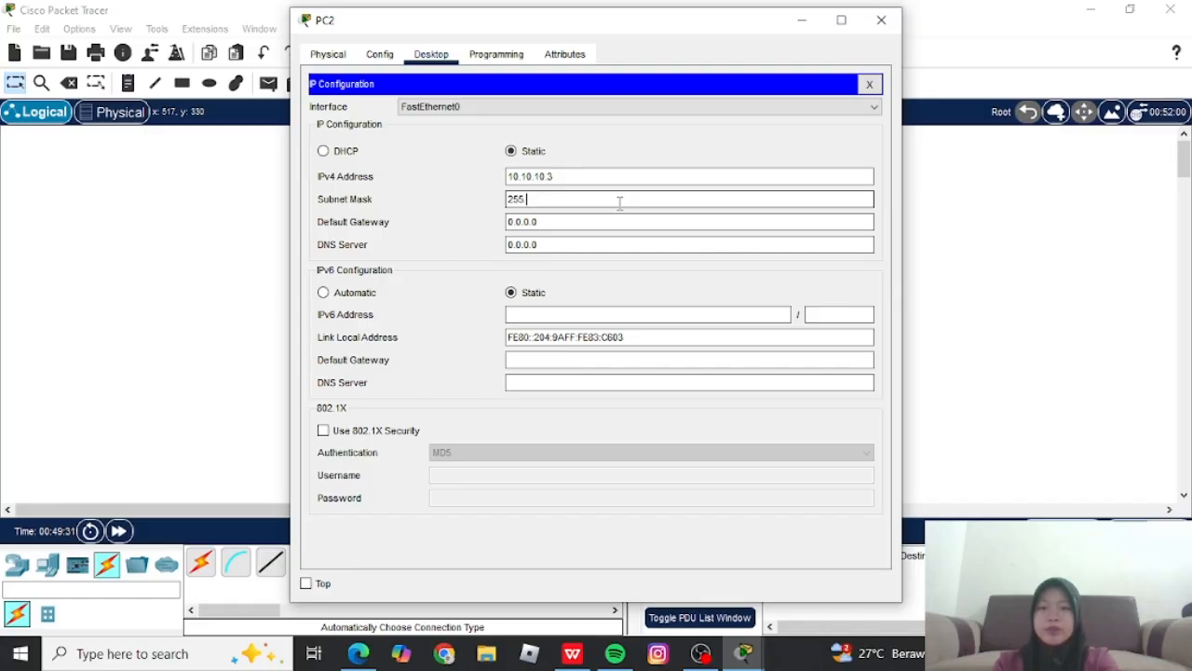
text(55)
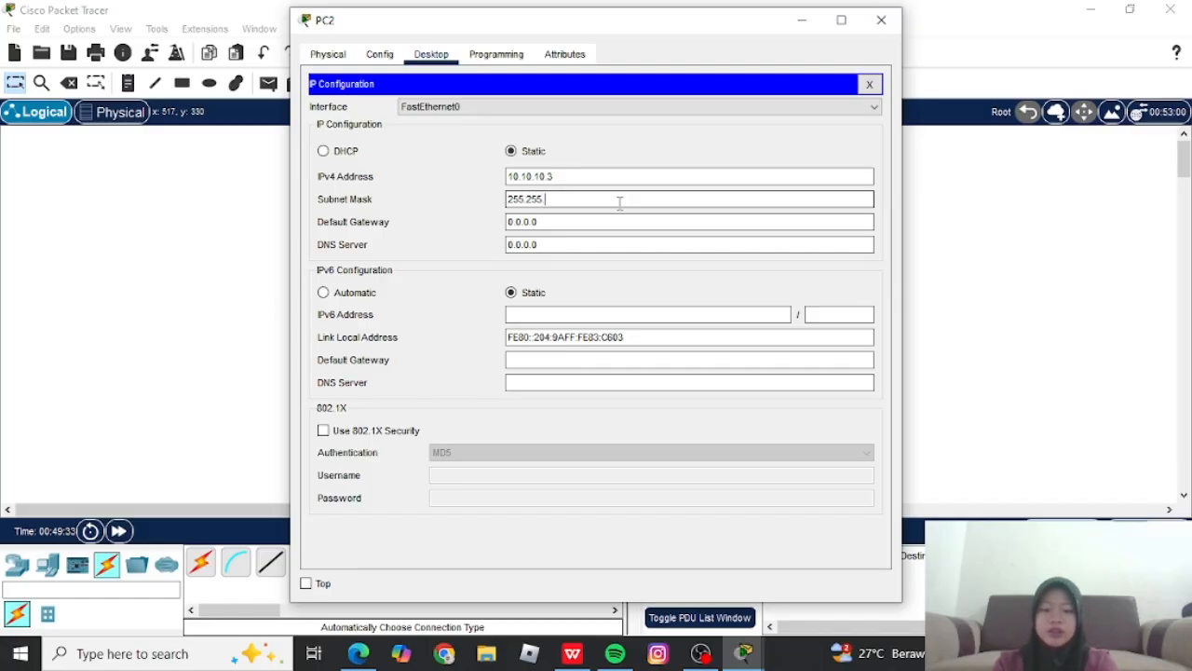
text(.255.0)
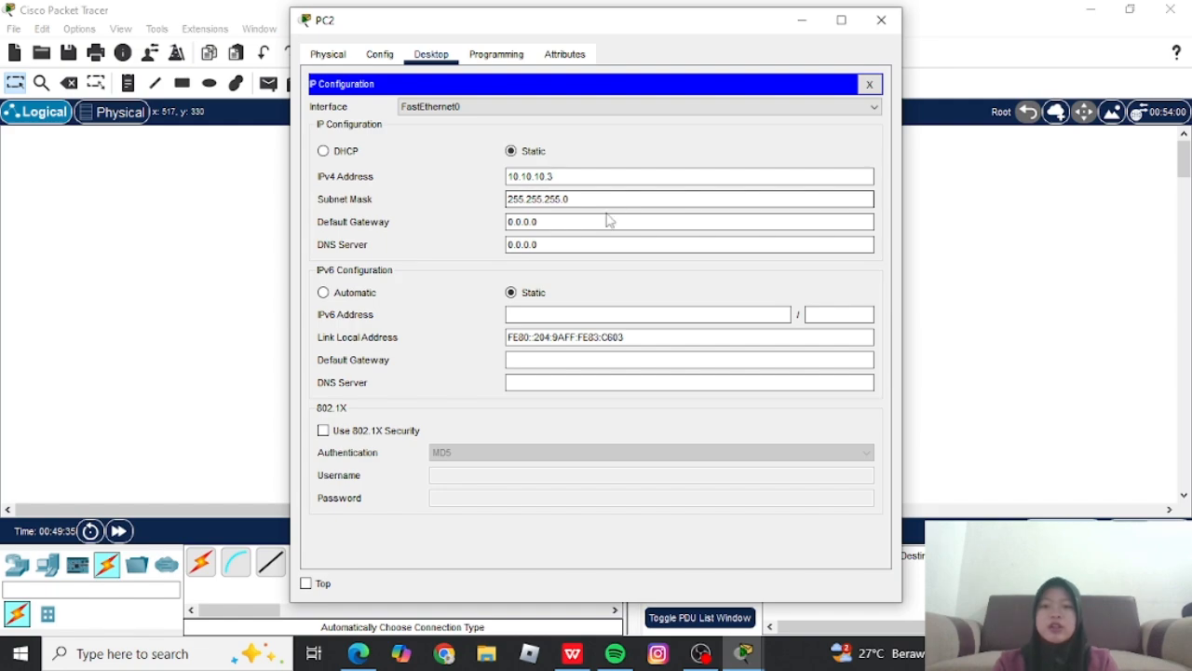
Set PC2's default gateway to 10.10.10.1 and close its window.
click(593, 219)
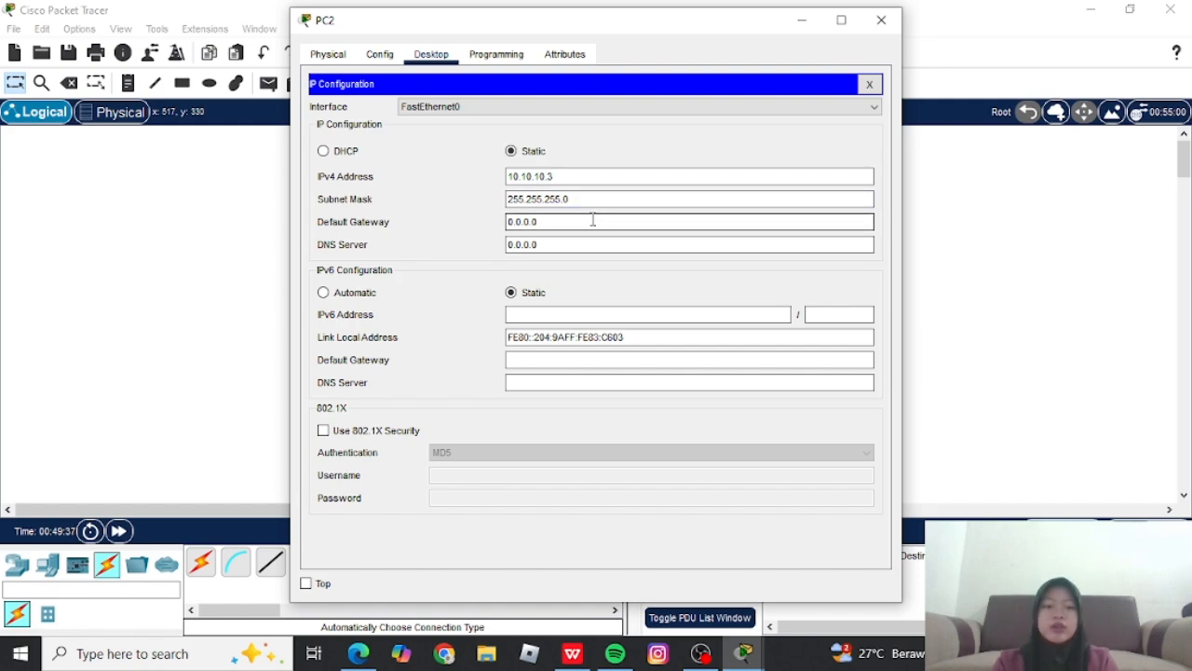
key(BackSpace)
key(BackSpace)
key(BackSpace)
key(BackSpace)
key(BackSpace)
key(BackSpace)
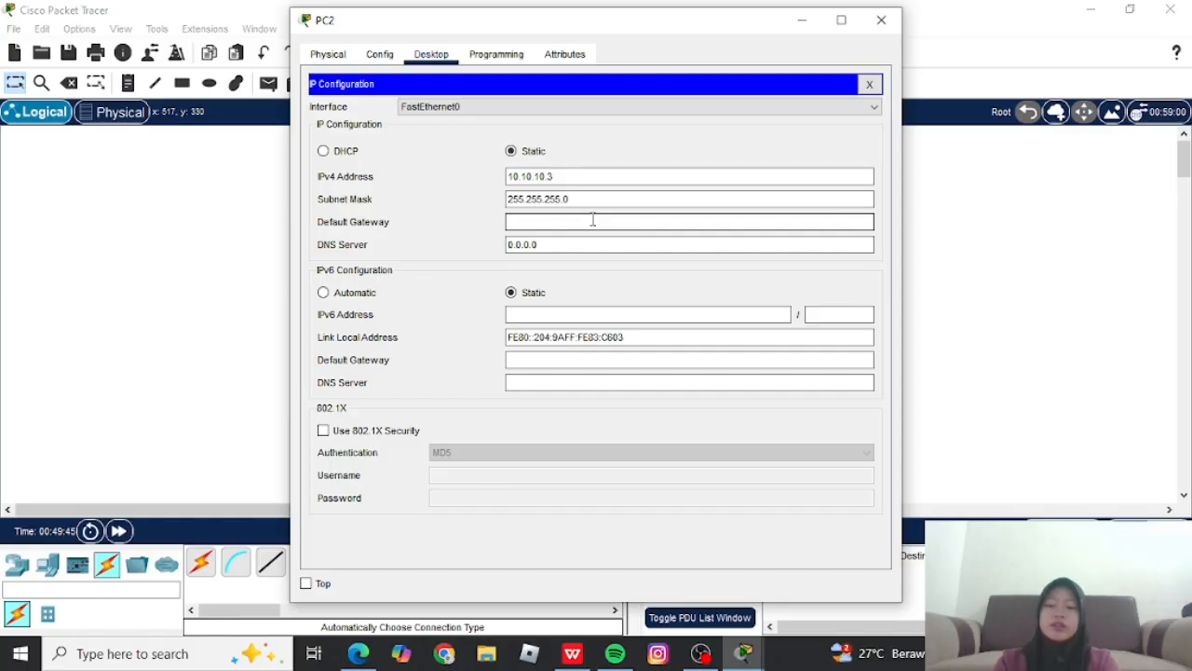
text(10.10)
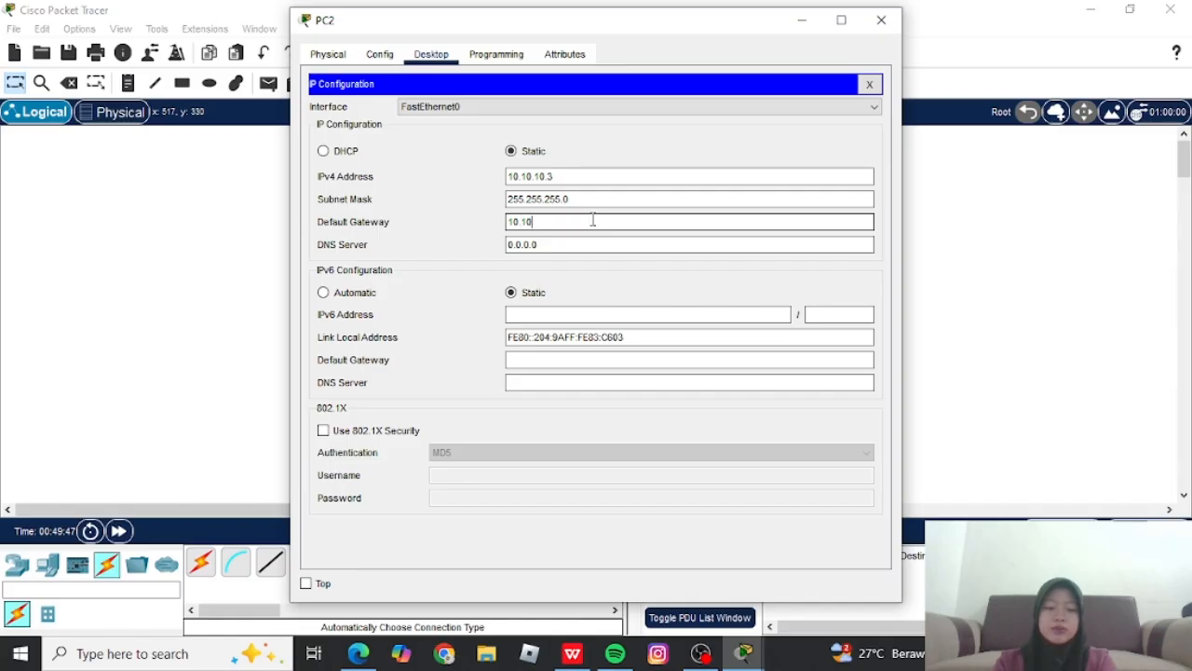
text(.10.1)
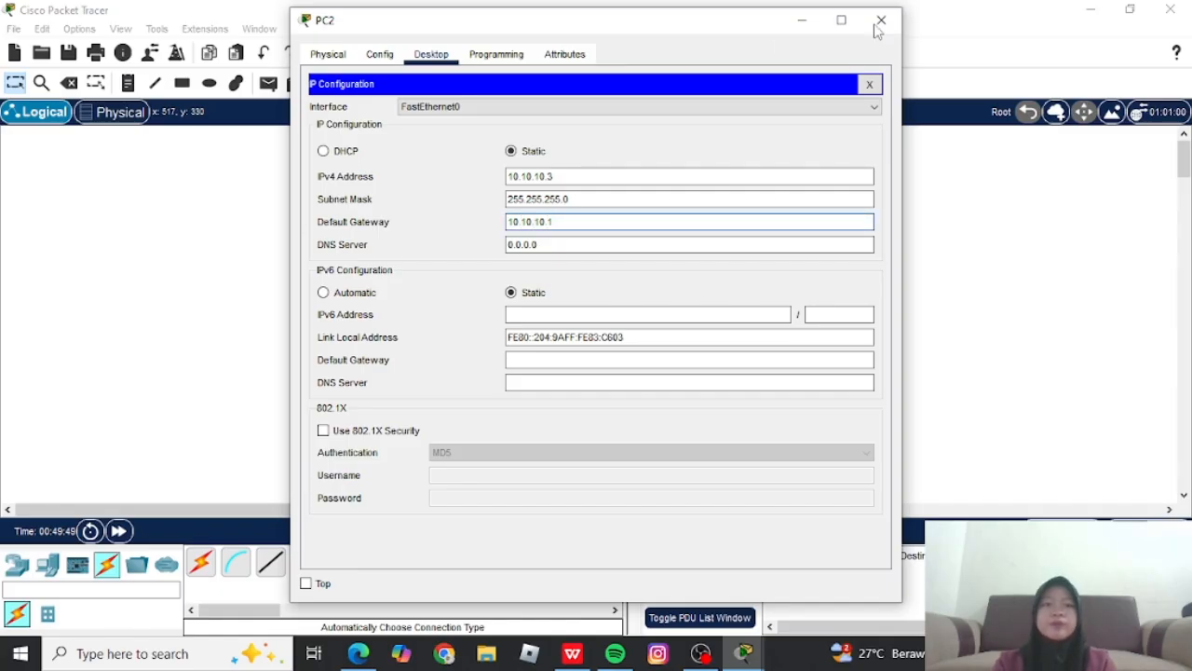
click(878, 22)
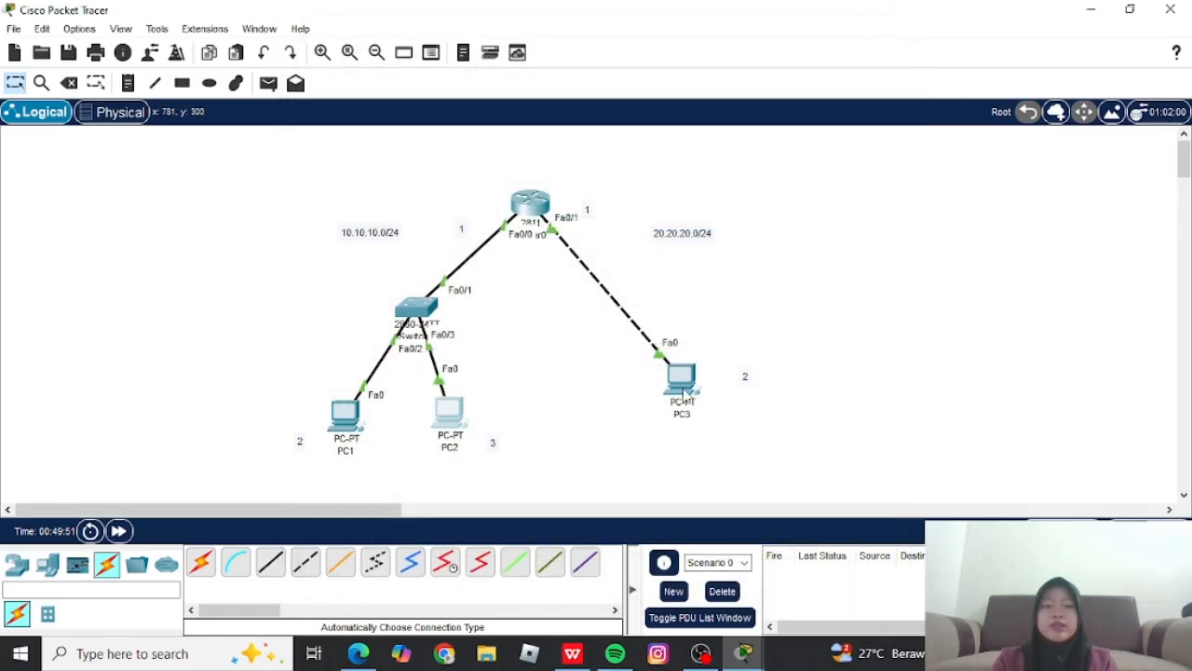
Open the IP configuration of PC3 and set its static IPv4 address to 20.20.20.2.
click(683, 384)
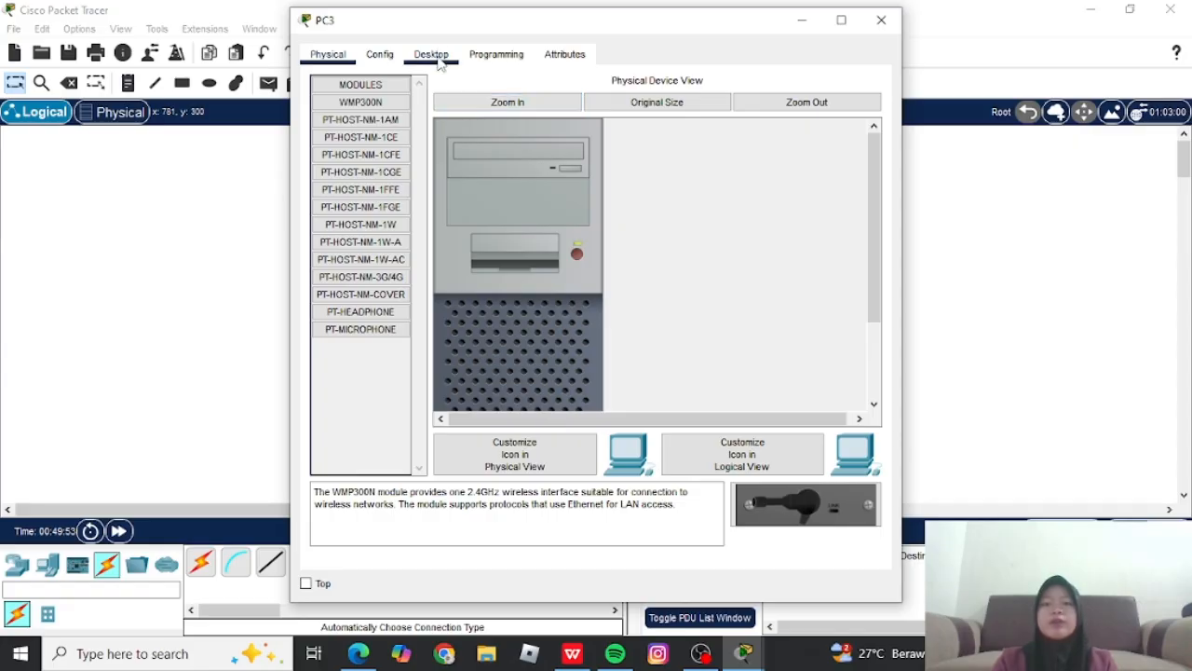
click(438, 56)
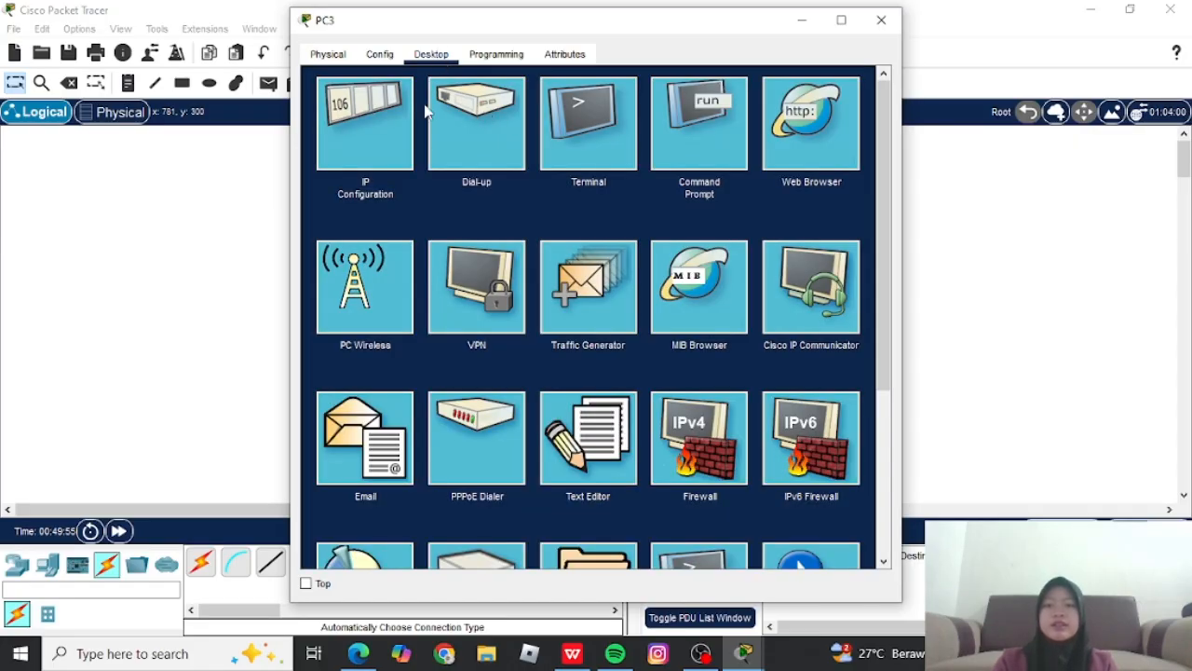
click(367, 108)
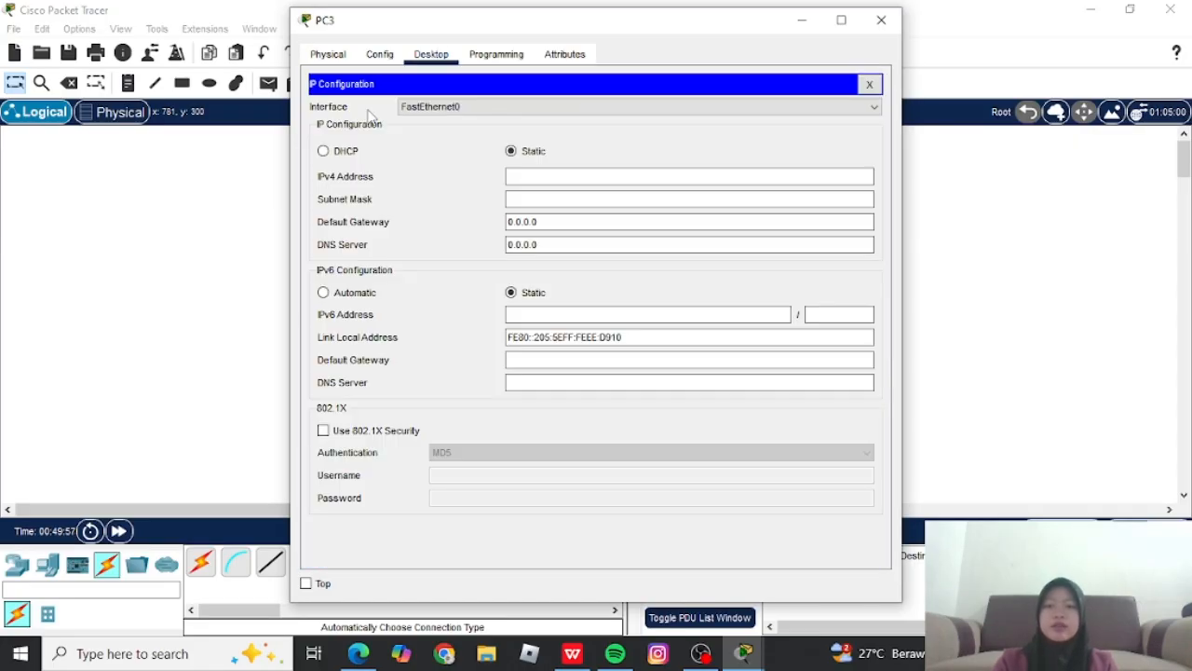
click(572, 174)
text(20.2)
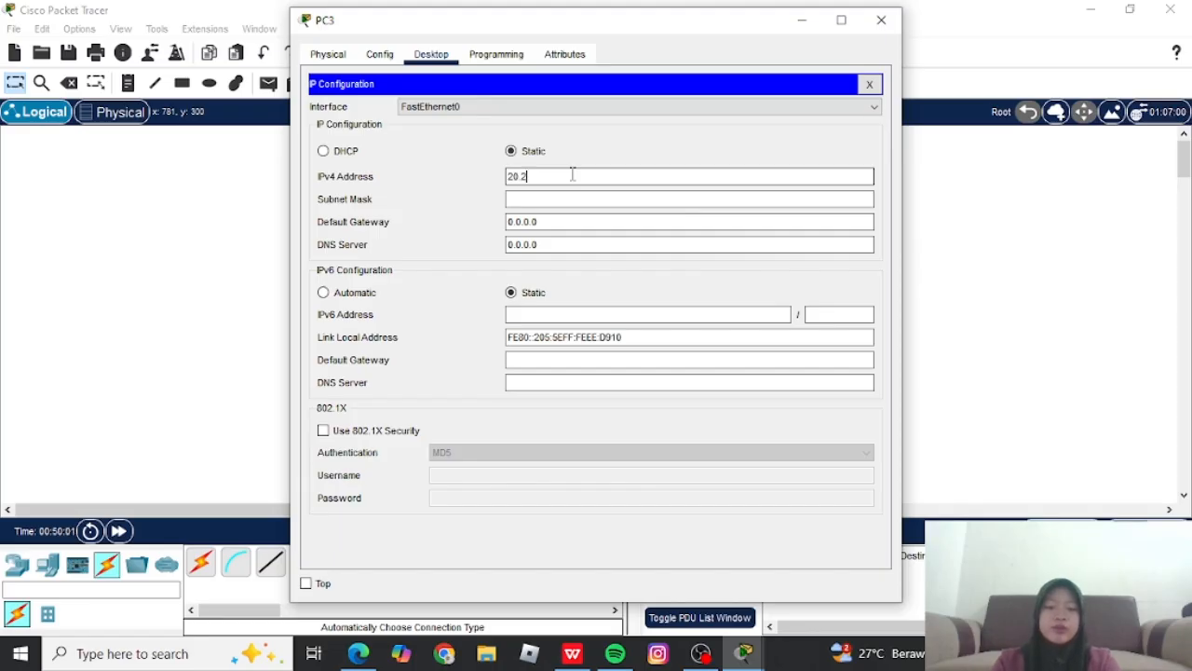
text(0.20.2)
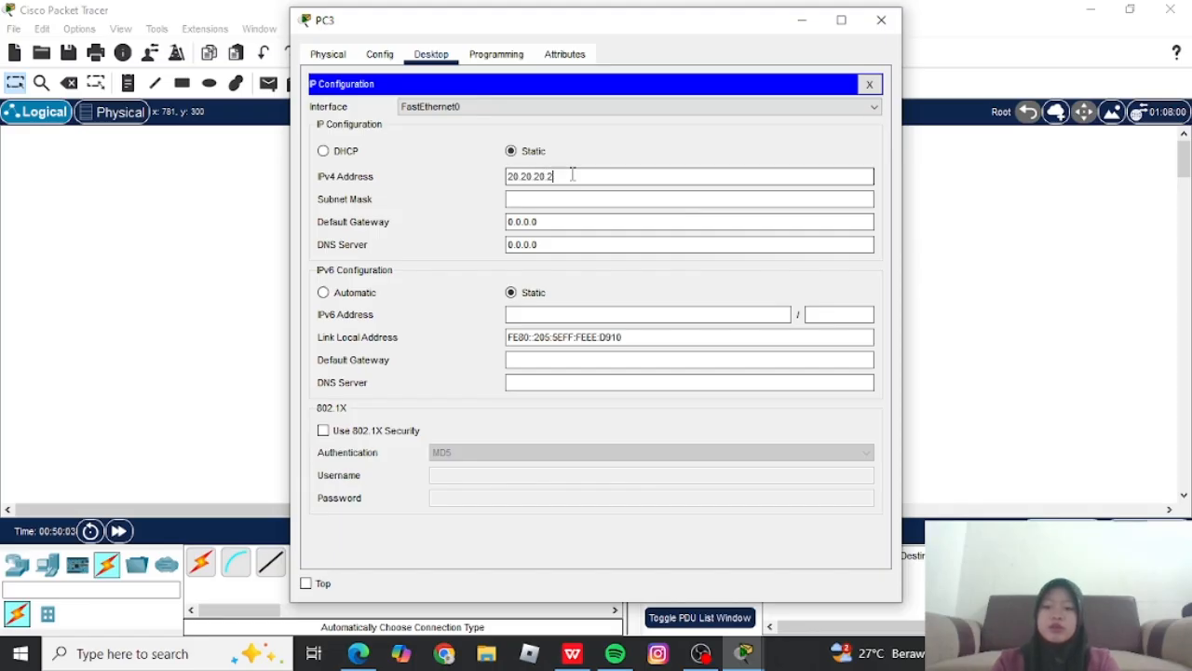
Change PC3's subnet mask to 255.255.255.0.
click(585, 200)
key(BackSpace)
key(BackSpace)
key(BackSpace)
key(BackSpace)
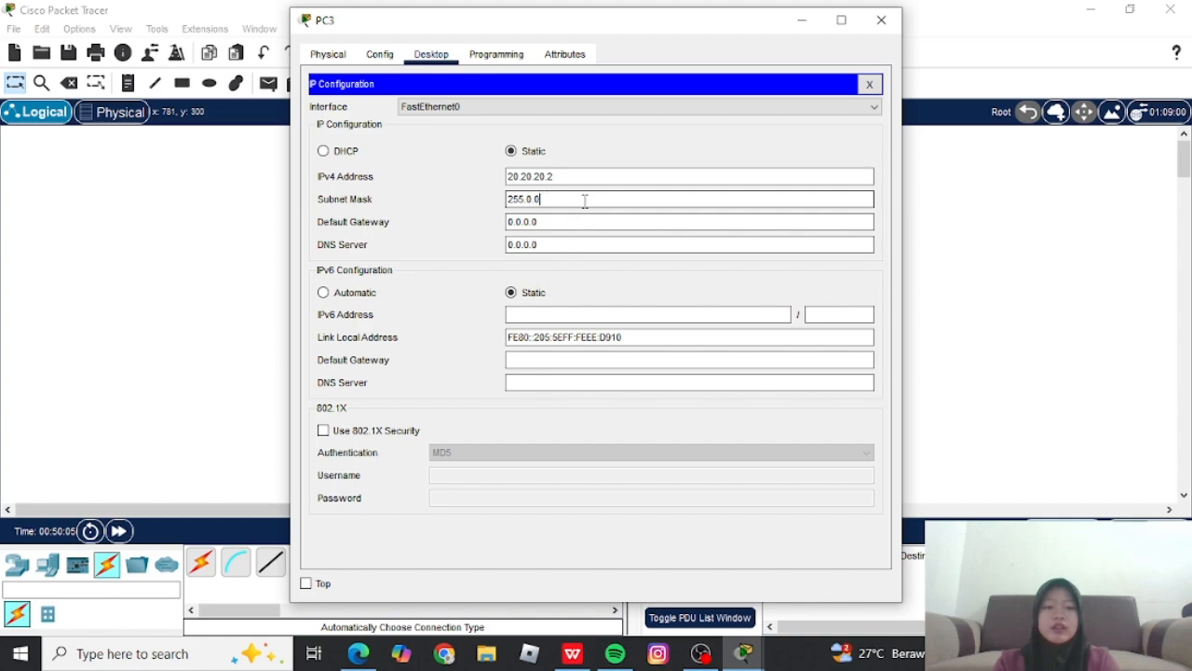
text(25)
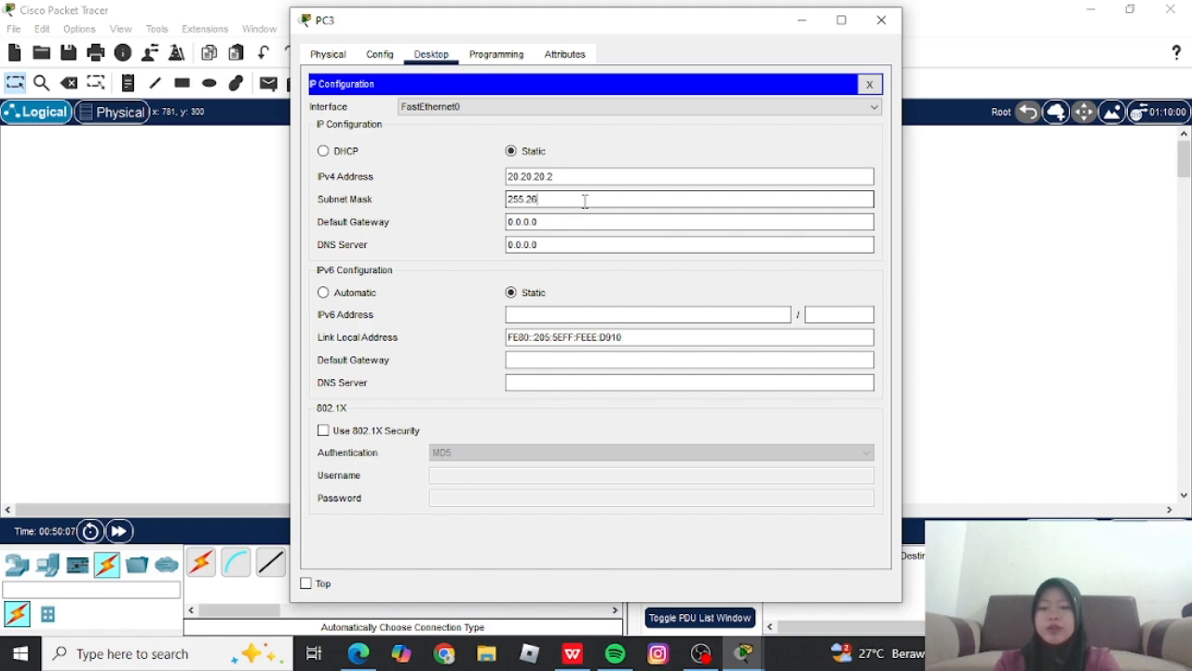
key(BackSpace)
text(55.2)
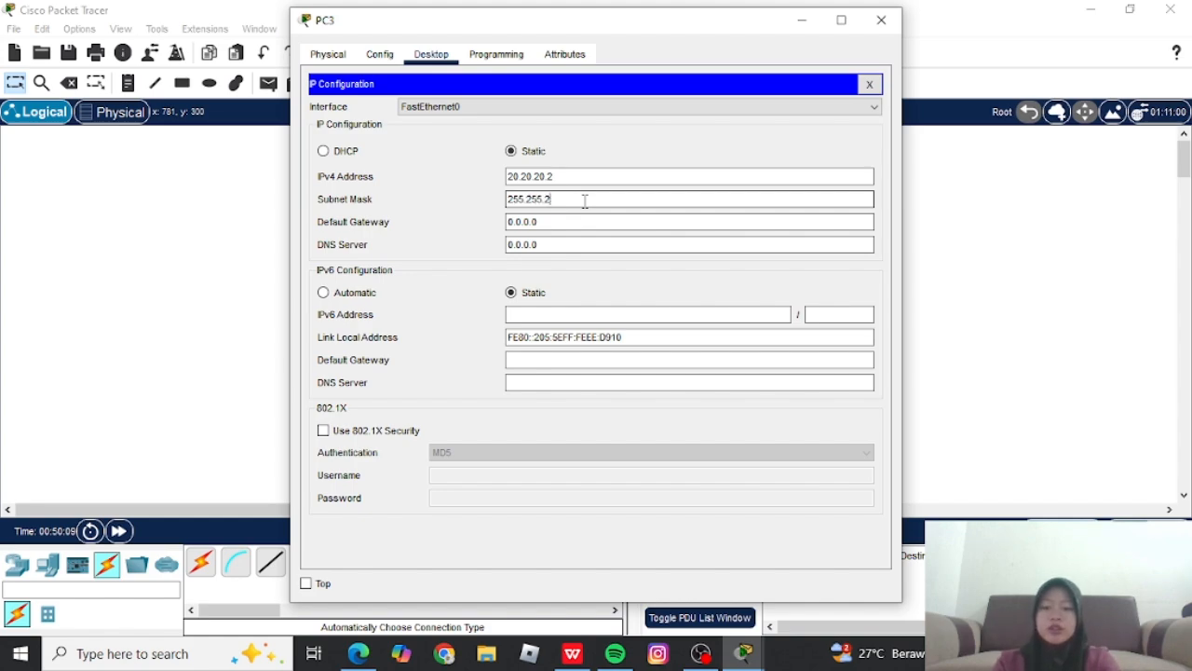
text(55.0)
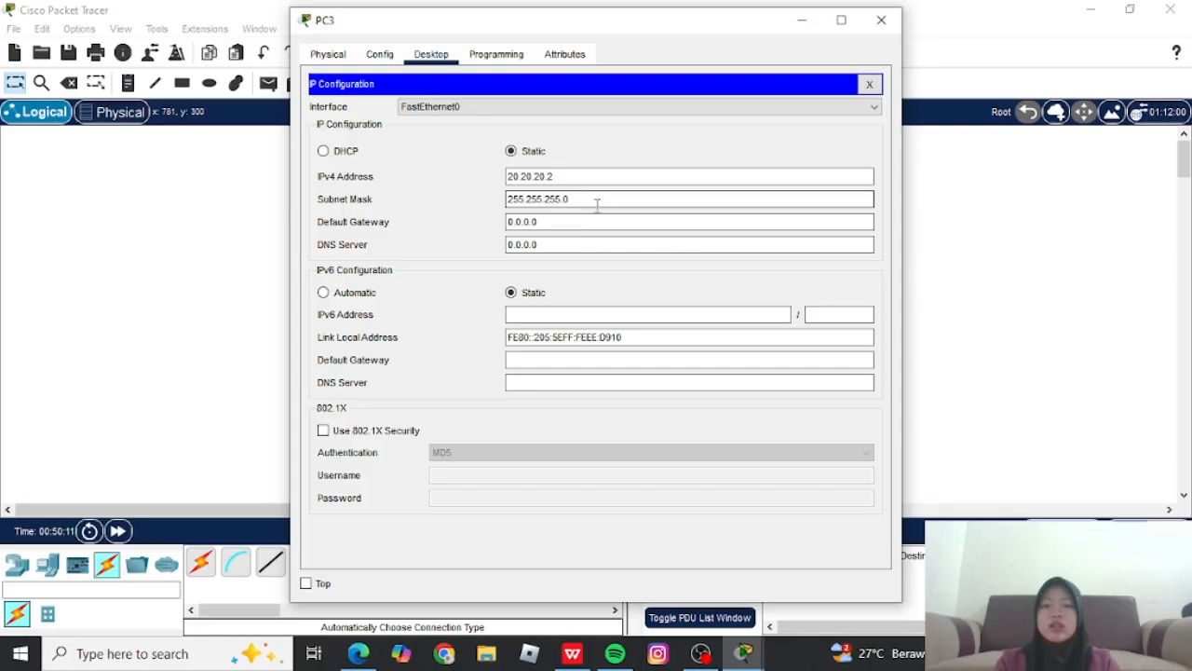
Replace PC3's default gateway with 20.20.20.1 and close its window.
key(BackSpace)
key(BackSpace)
key(BackSpace)
key(BackSpace)
key(BackSpace)
key(BackSpace)
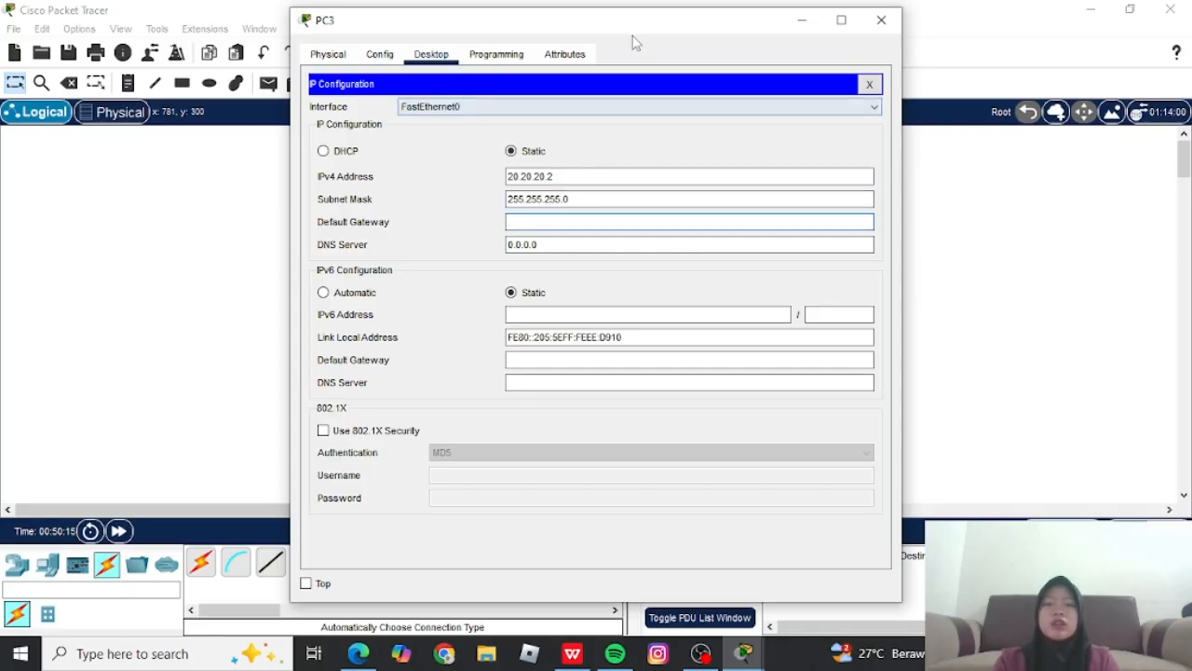
drag(628, 27, 1177, 11)
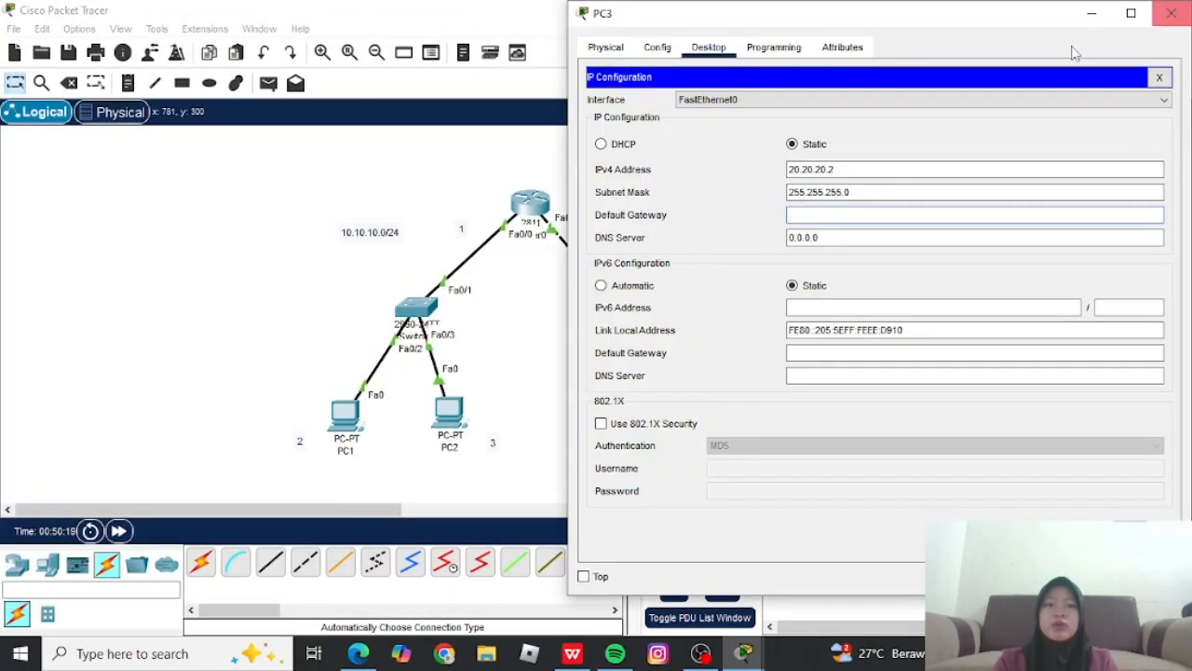
drag(962, 21, 633, 22)
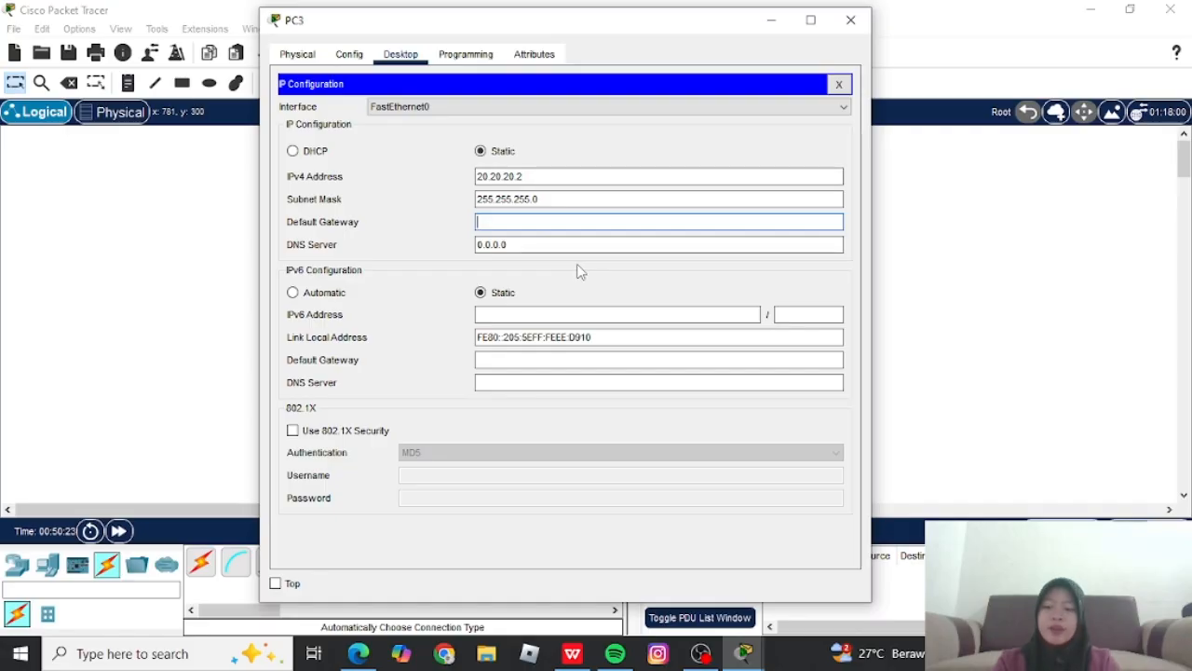
text(20.20.20.)
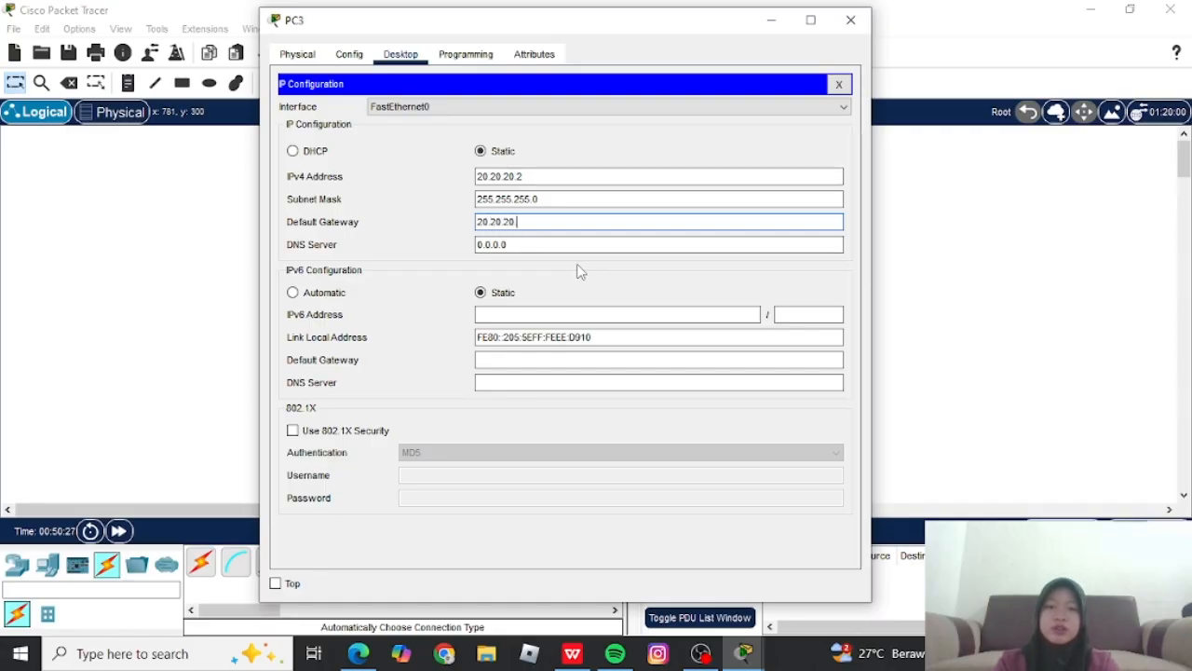
text(1)
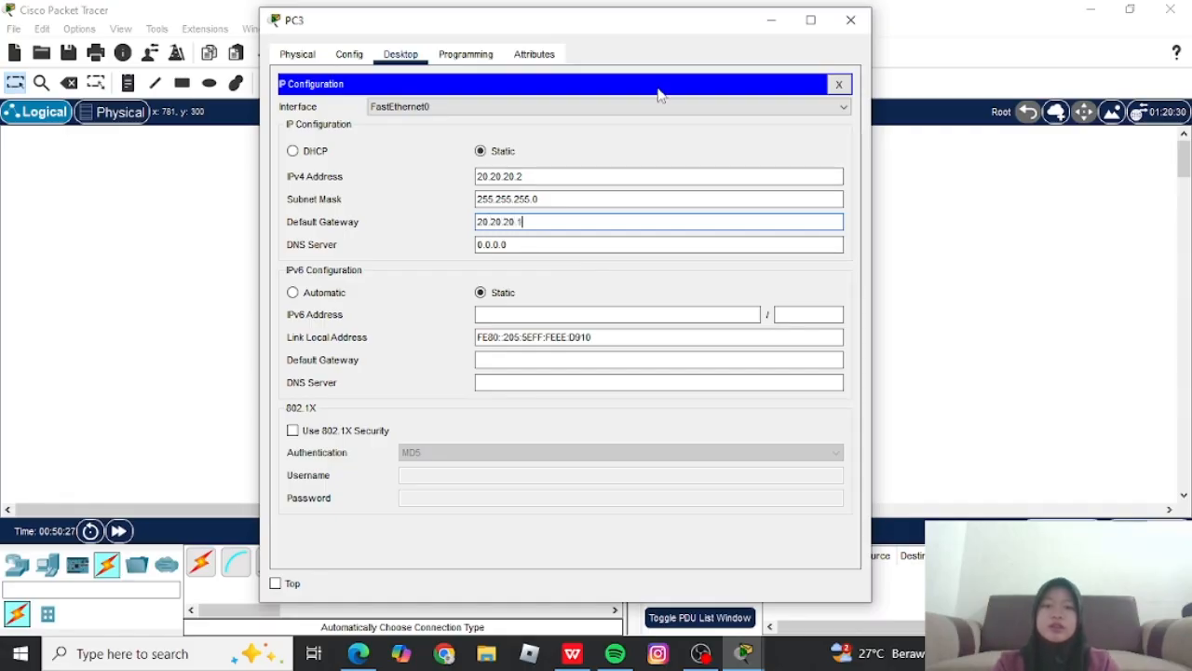
click(850, 21)
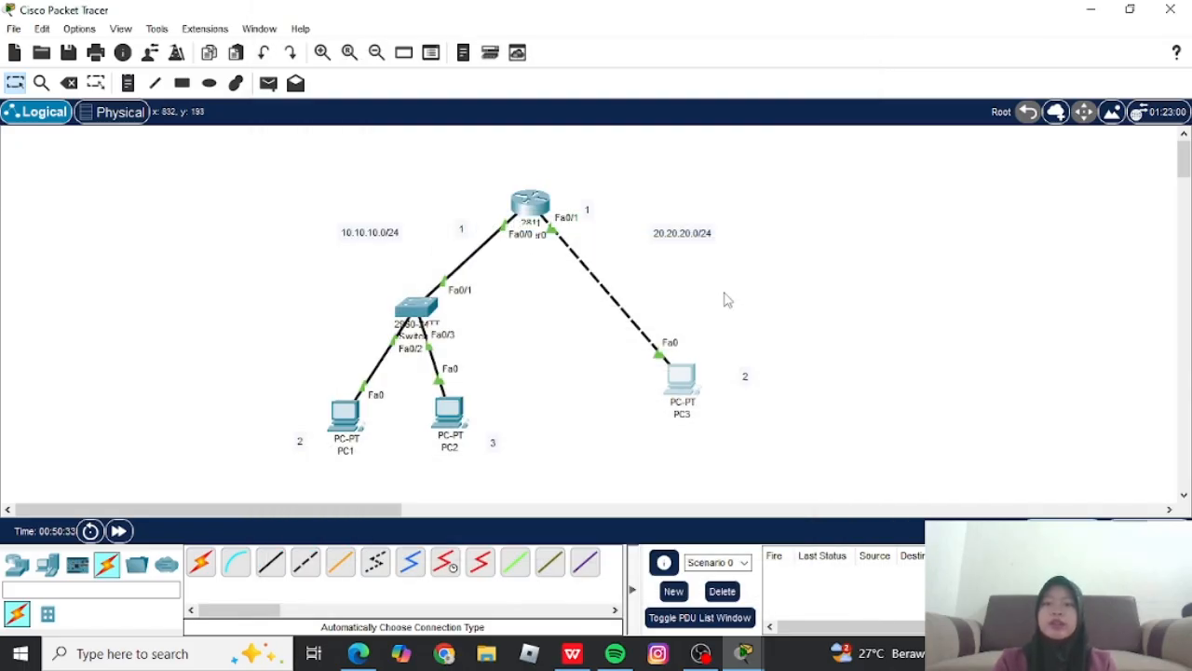
Send a simple PDU from PC1 to PC2 to test connectivity within the 10.10.10.0/24 network.
click(268, 83)
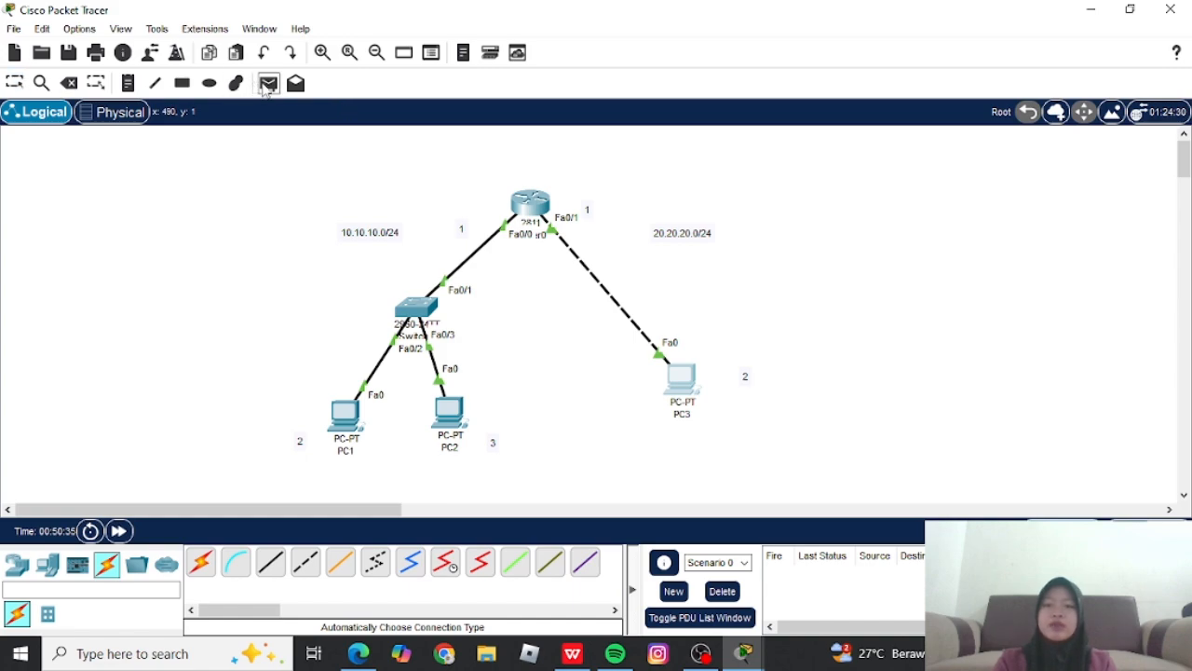
click(340, 412)
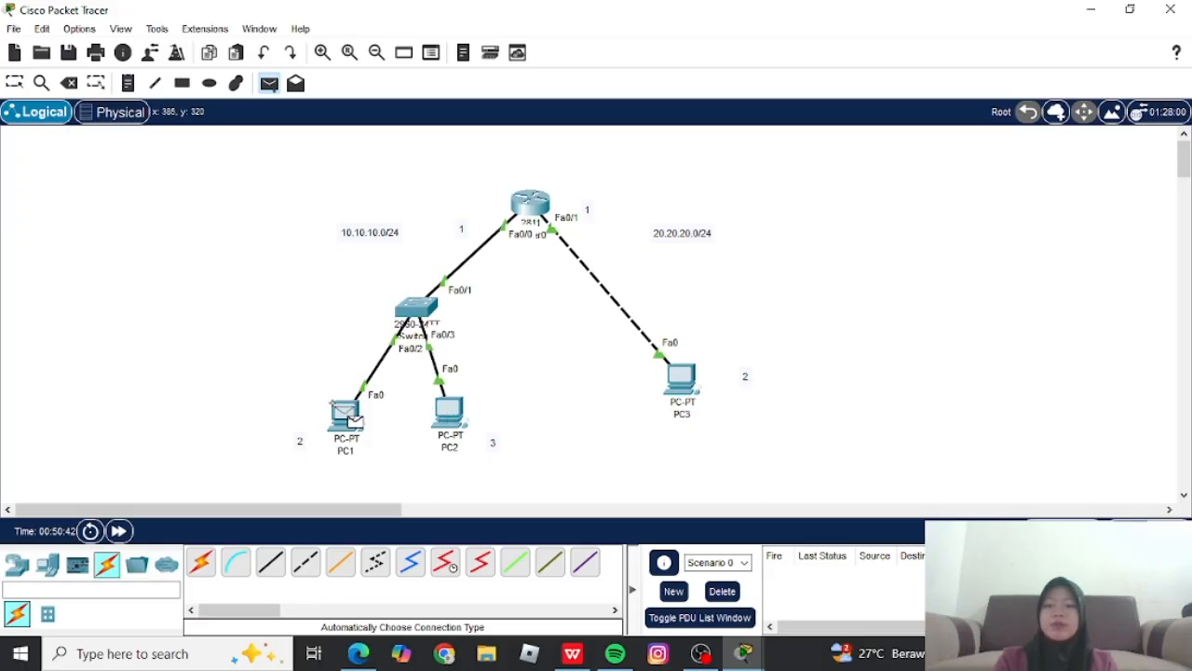
click(449, 411)
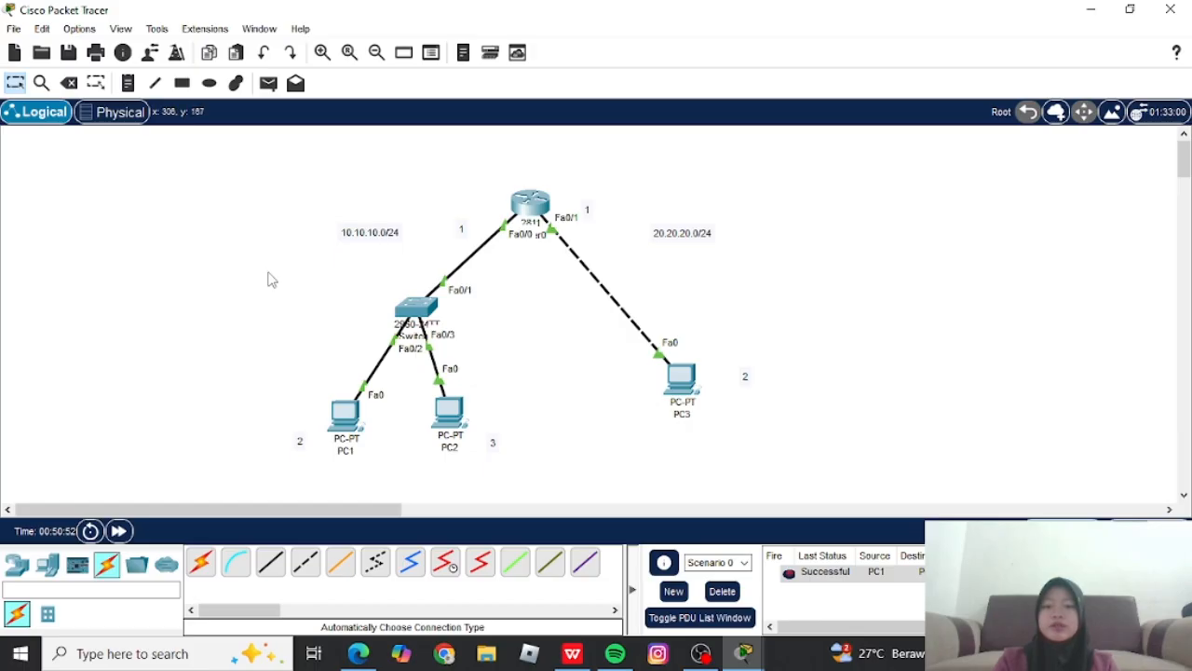
Send a simple PDU from PC1 to PC3 to test connectivity between the two networks.
click(270, 84)
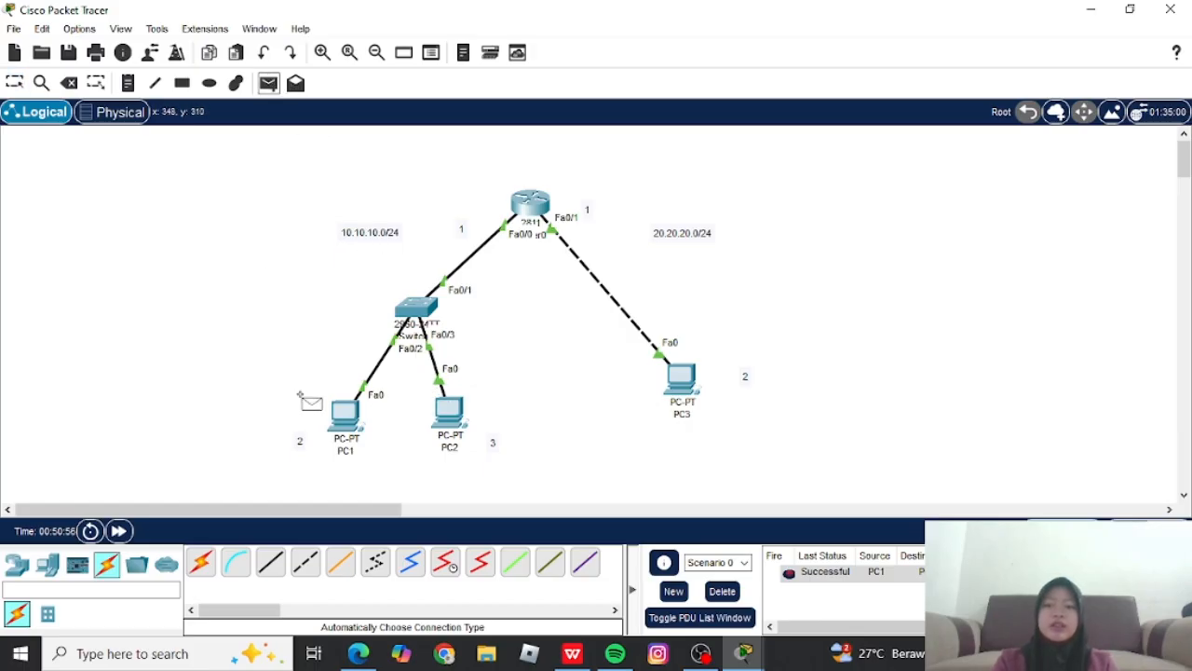
click(343, 415)
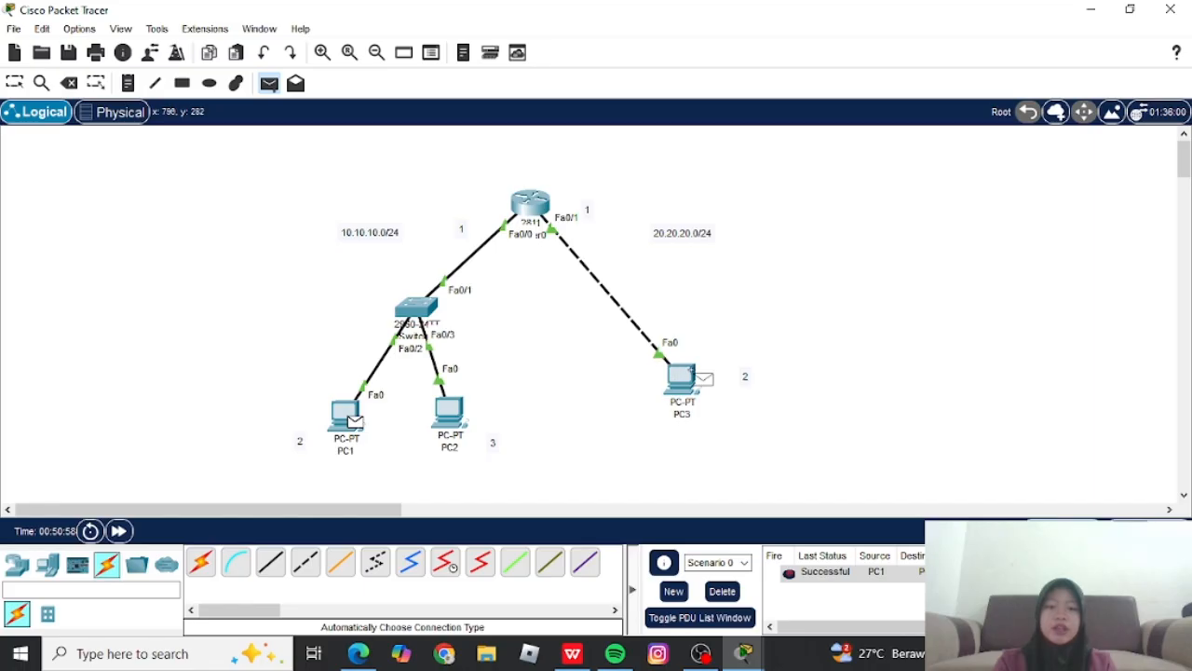
click(685, 376)
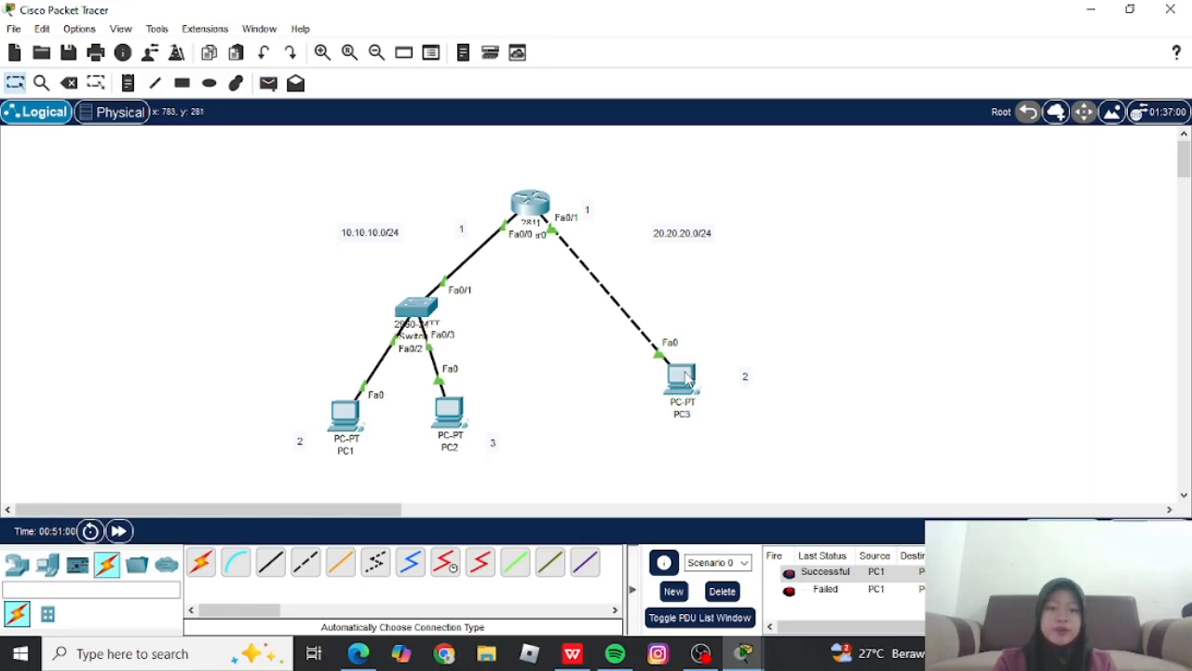
Send a simple PDU from PC2 to PC3 to test connectivity between the two networks.
click(268, 84)
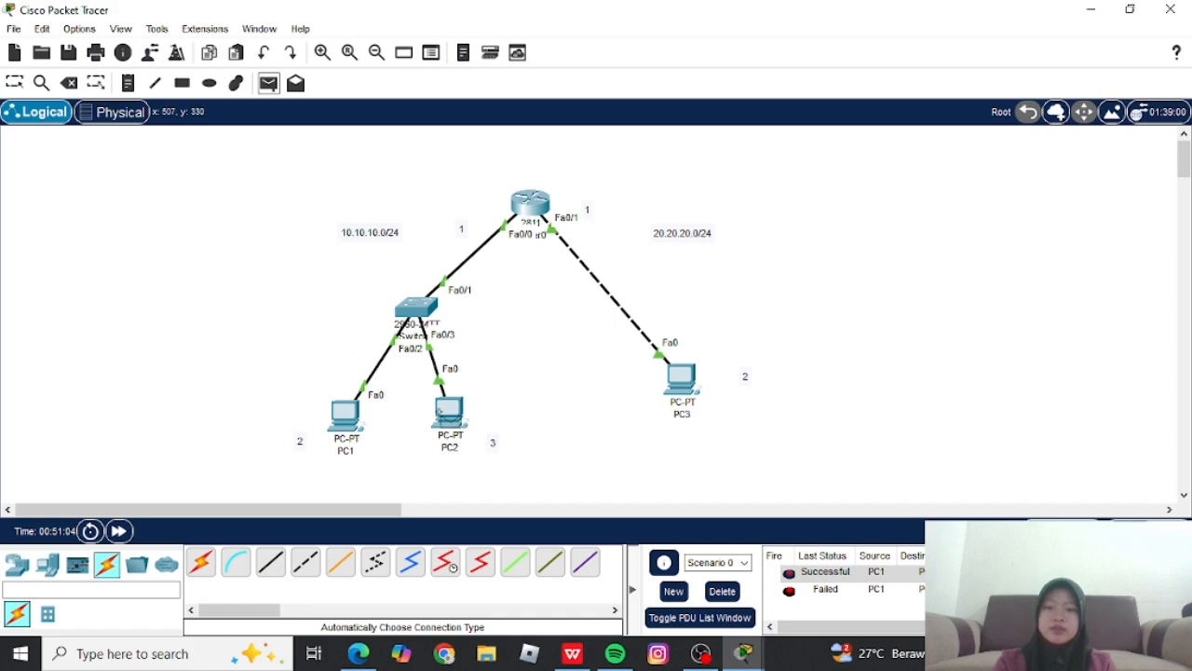
click(438, 412)
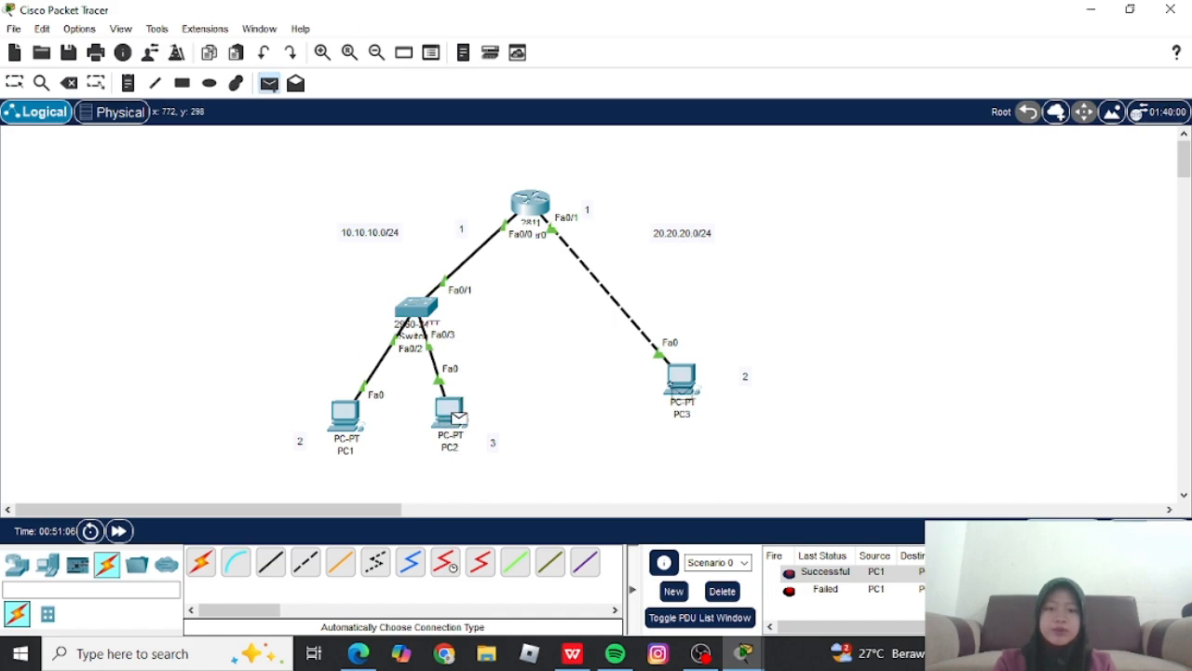
click(678, 390)
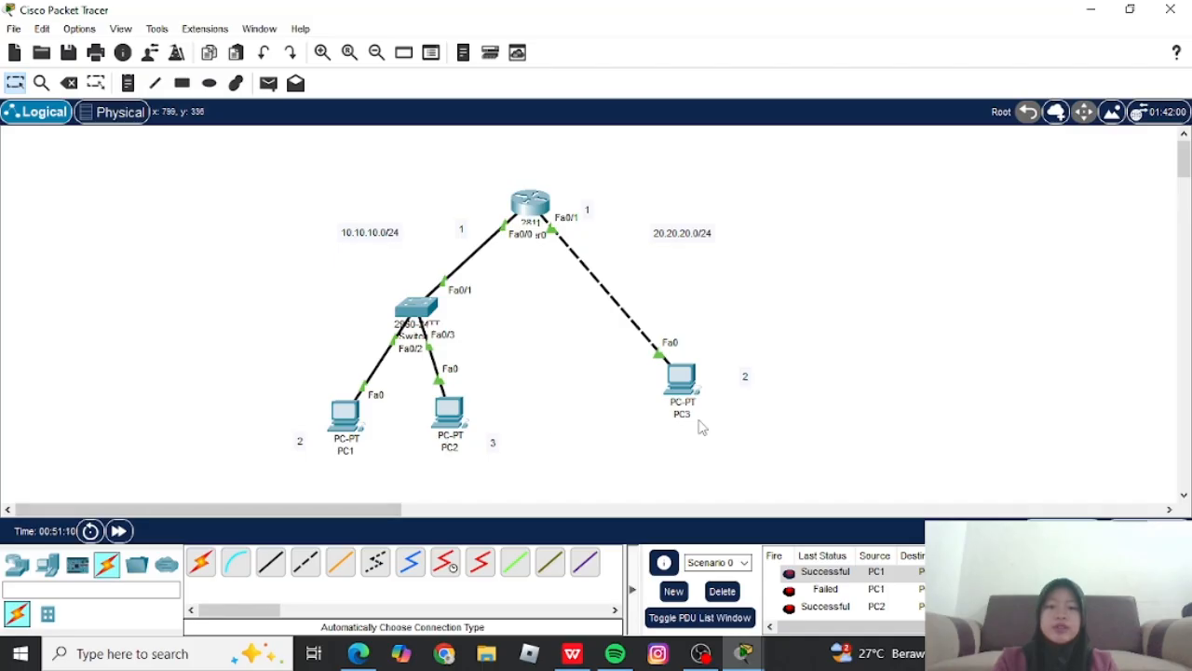
Clear the PDU list by deleting the current scenario, and send a new simple PDU from PC1 to PC3.
click(723, 592)
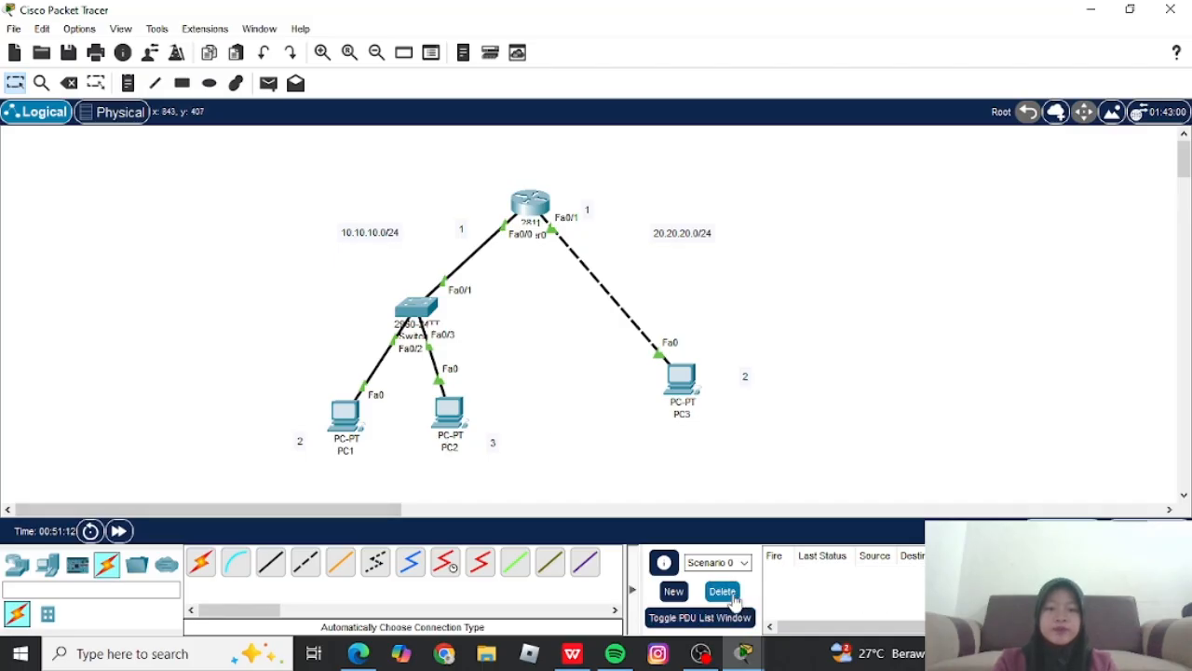
click(268, 83)
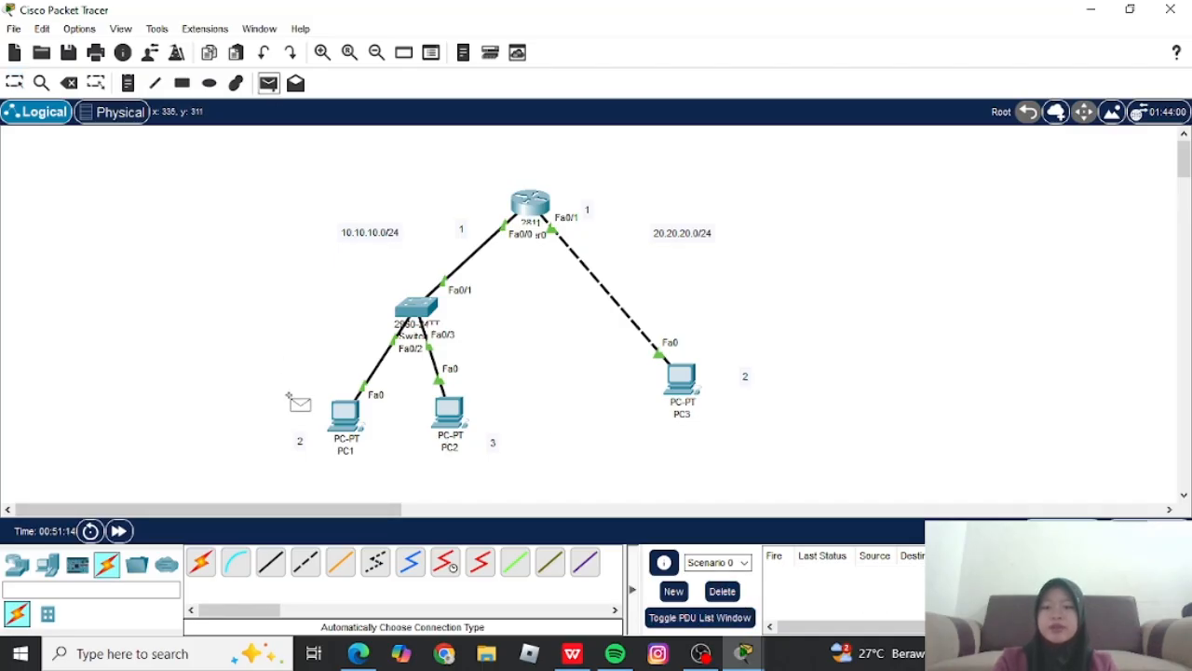
click(348, 414)
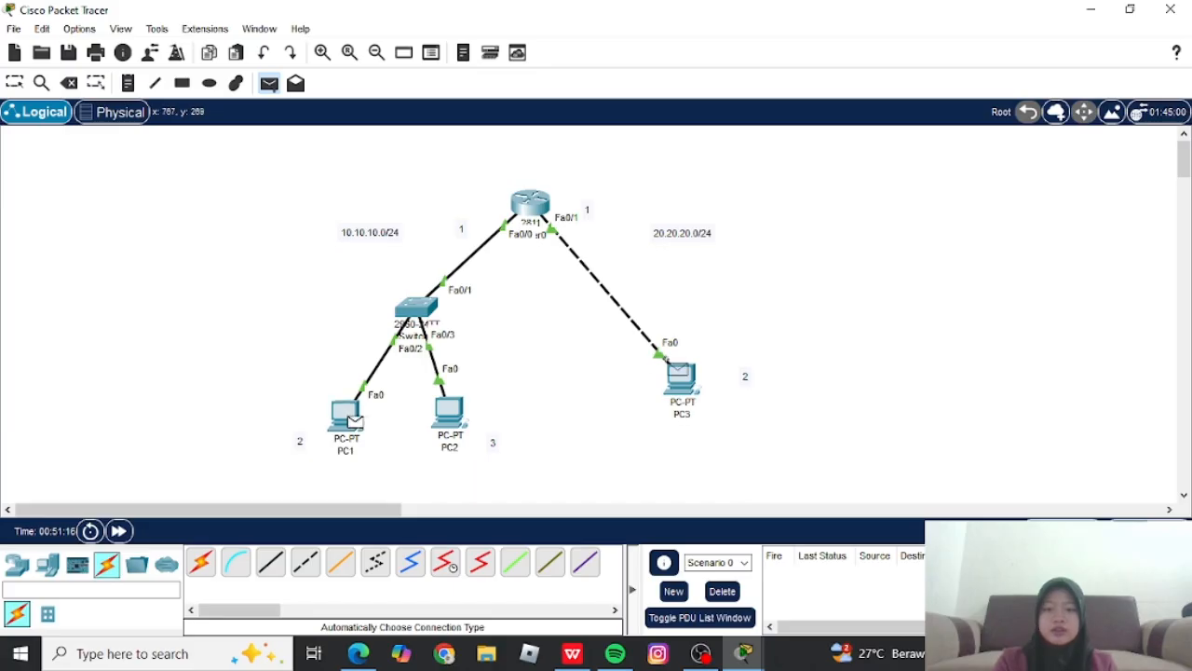
click(681, 375)
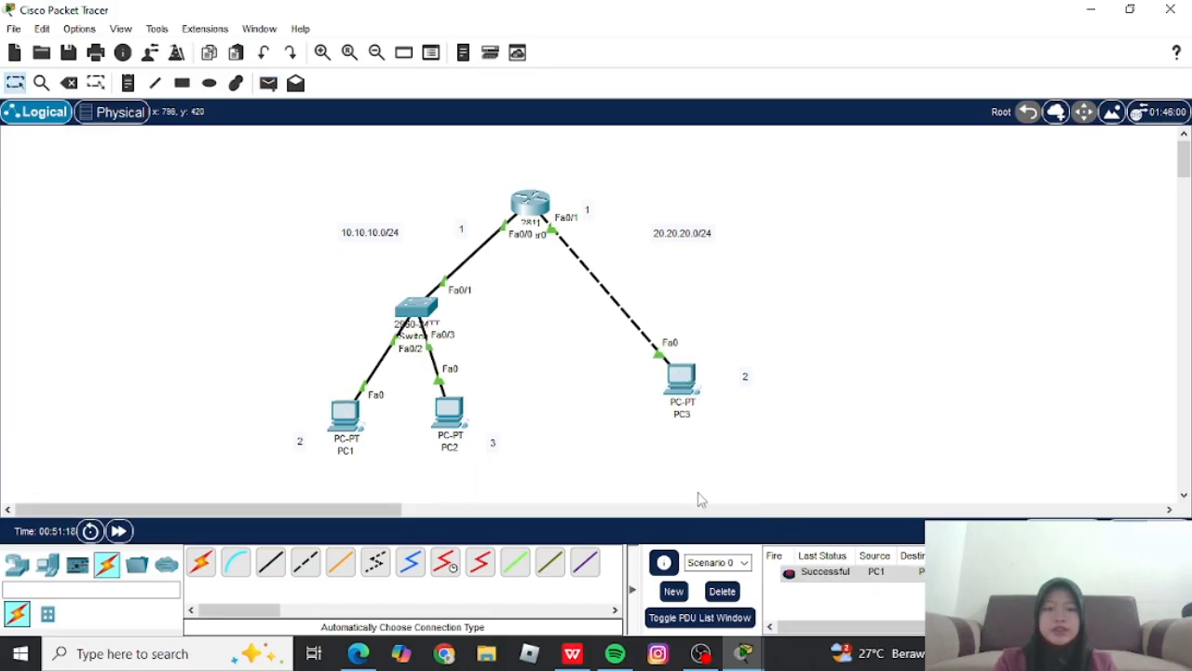
Send a simple PDU from PC1 to PC2 to retest connectivity within the 10.10.10.0/24 network.
click(270, 83)
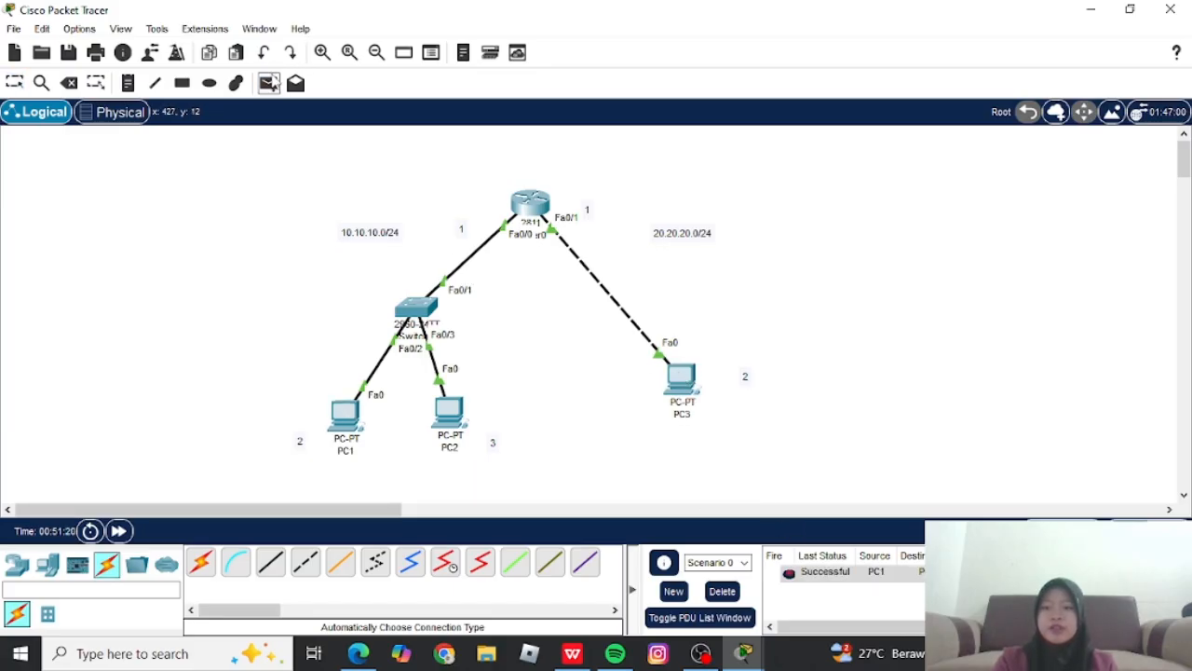
click(342, 416)
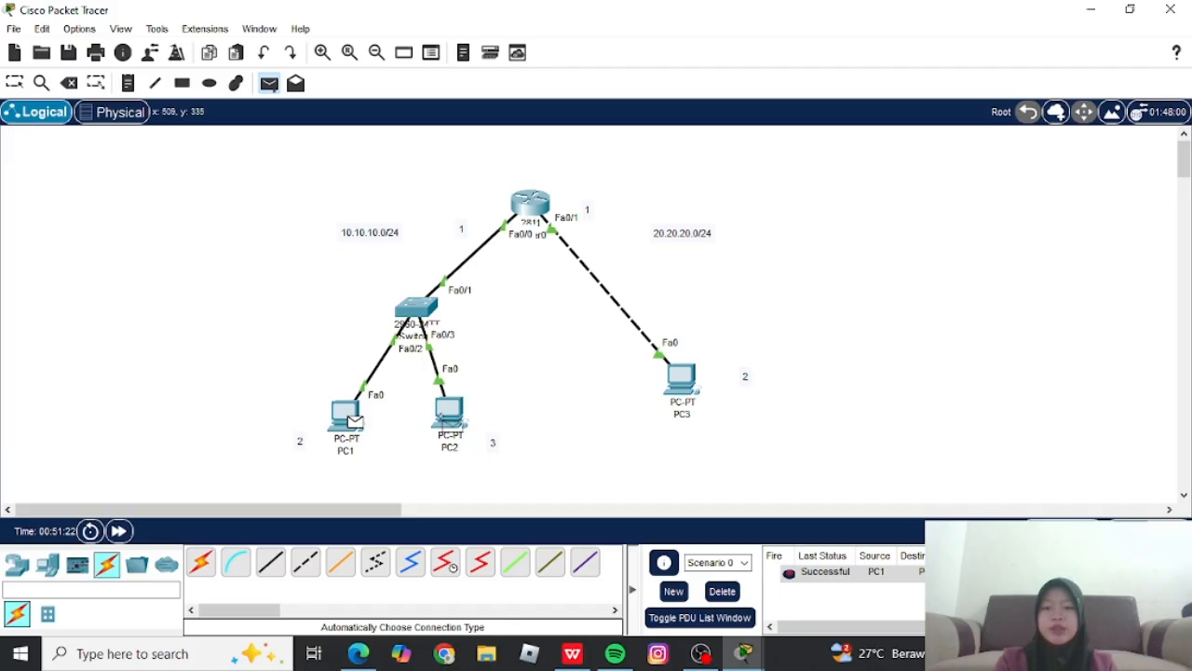
click(448, 411)
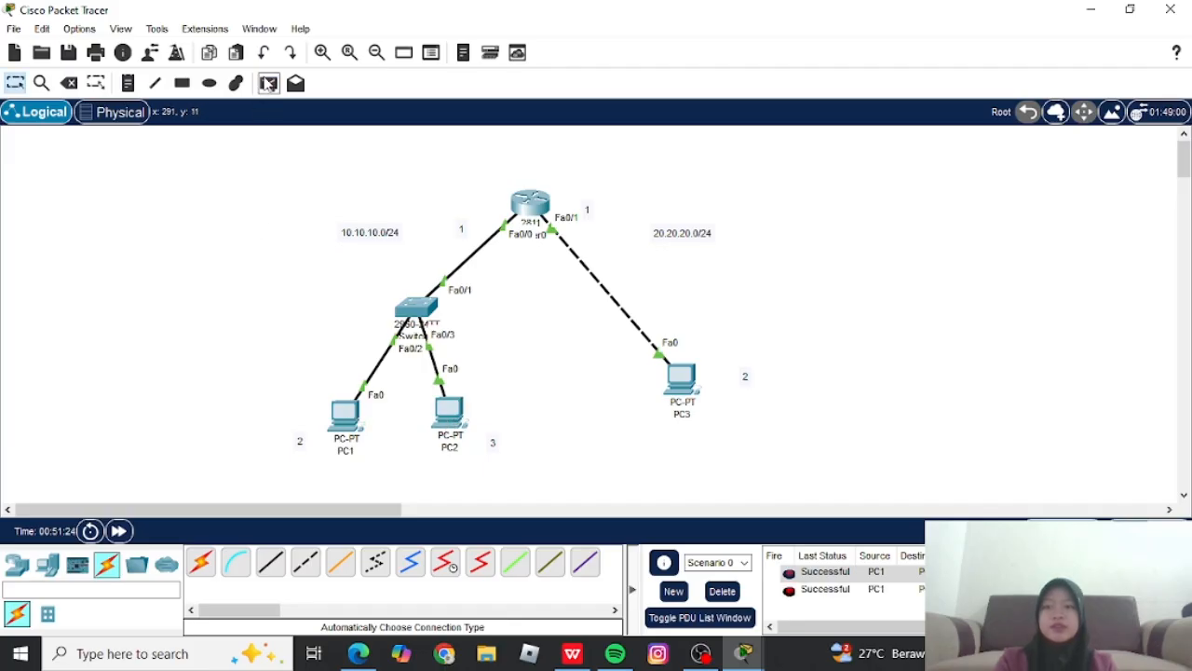
Send a simple PDU from PC2 to PC3 to retest connectivity across the router.
click(268, 83)
click(447, 412)
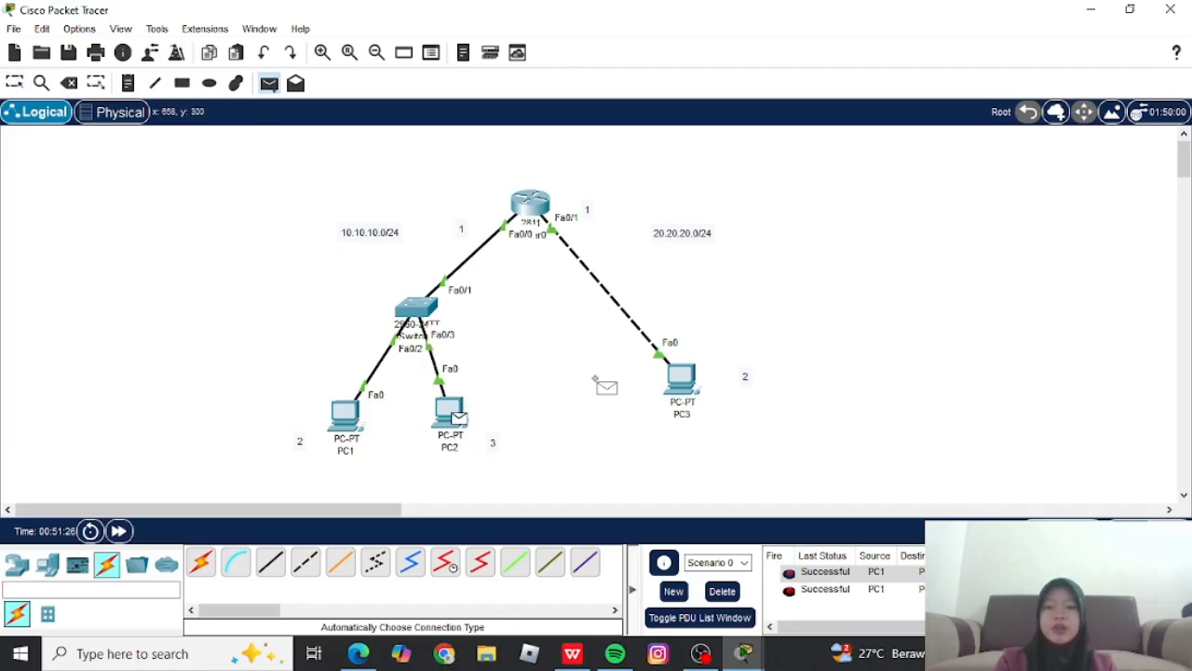
click(683, 382)
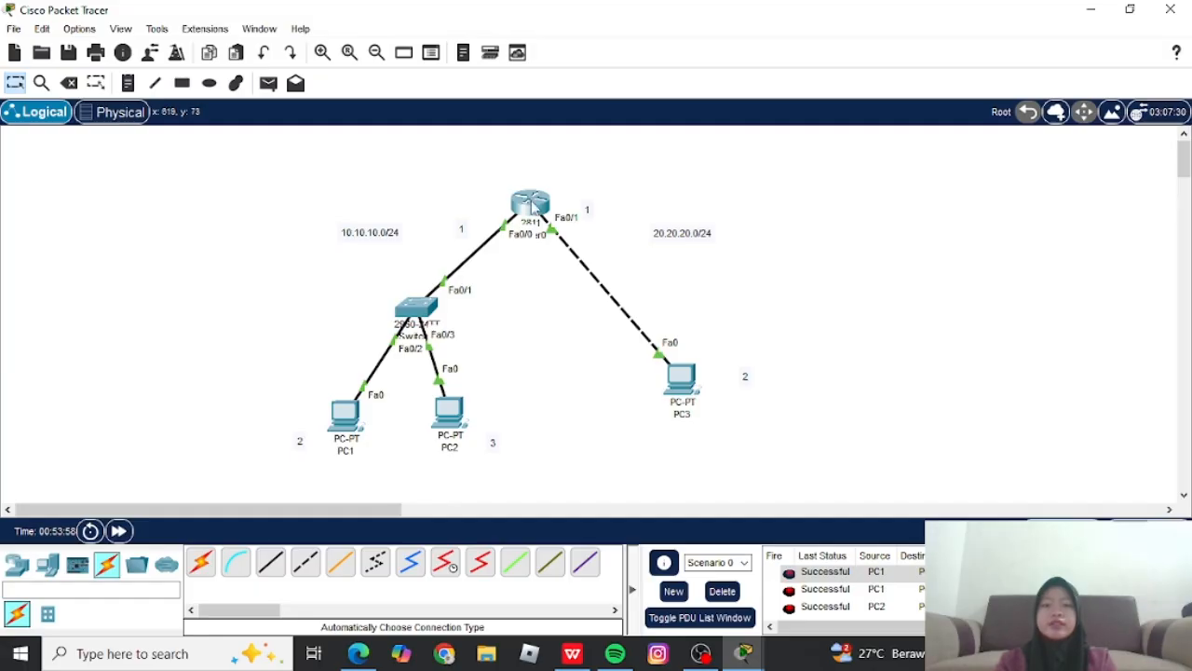
Open the router's command line and enter global configuration mode with conf t.
click(529, 203)
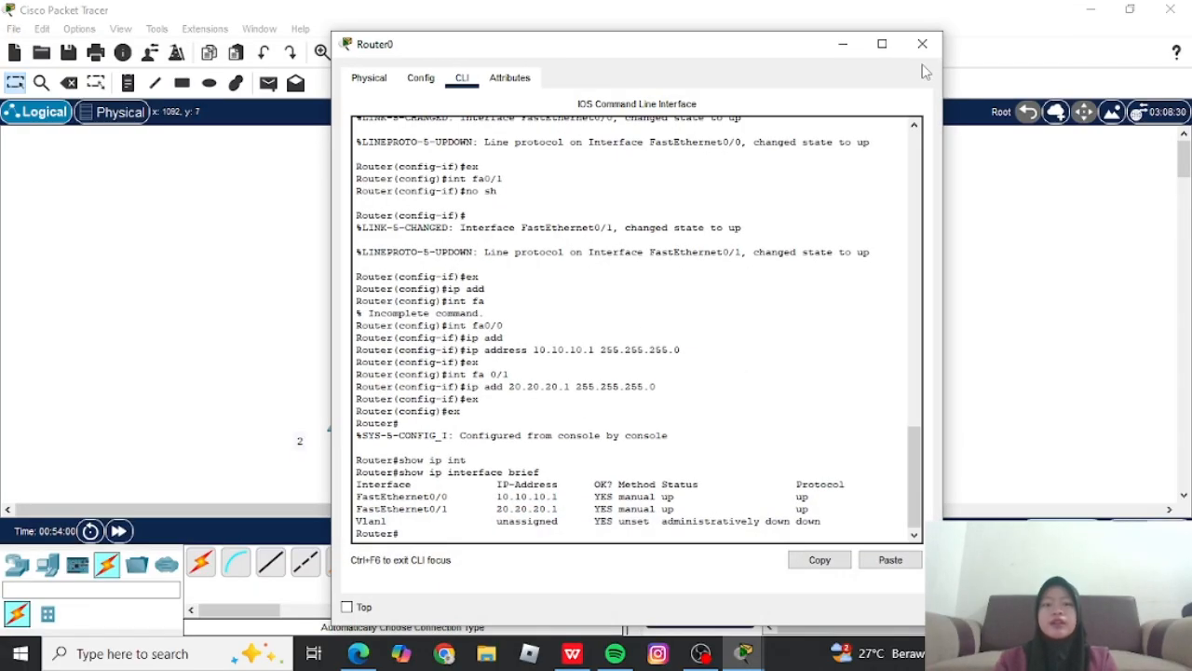
click(857, 42)
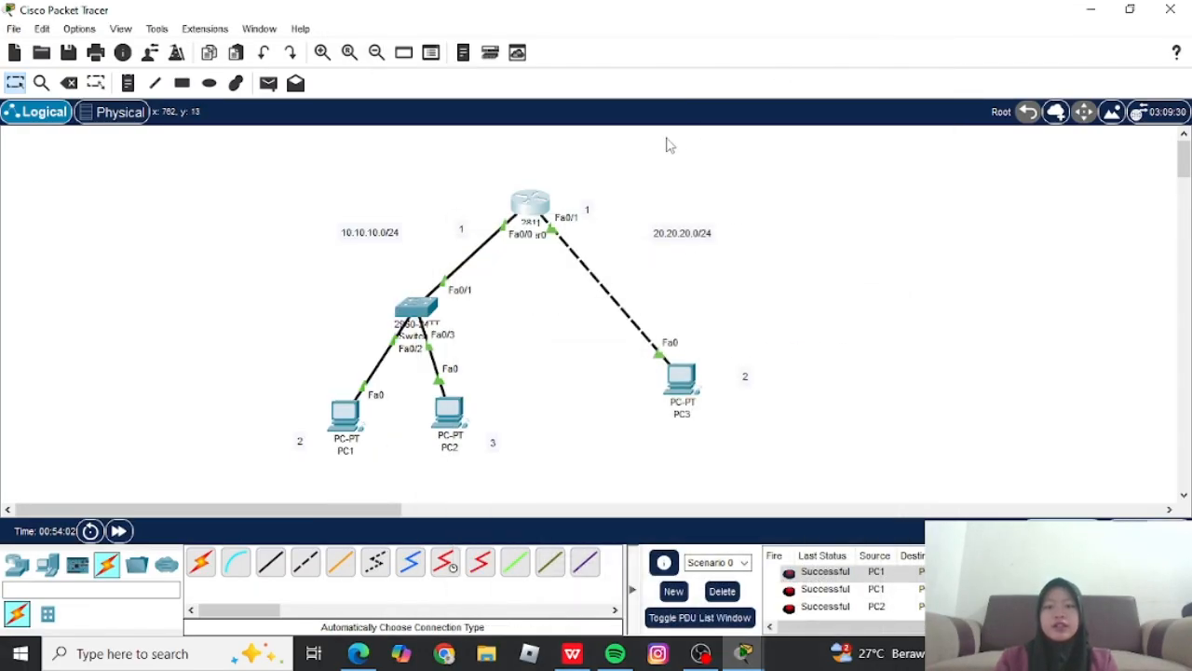
click(530, 203)
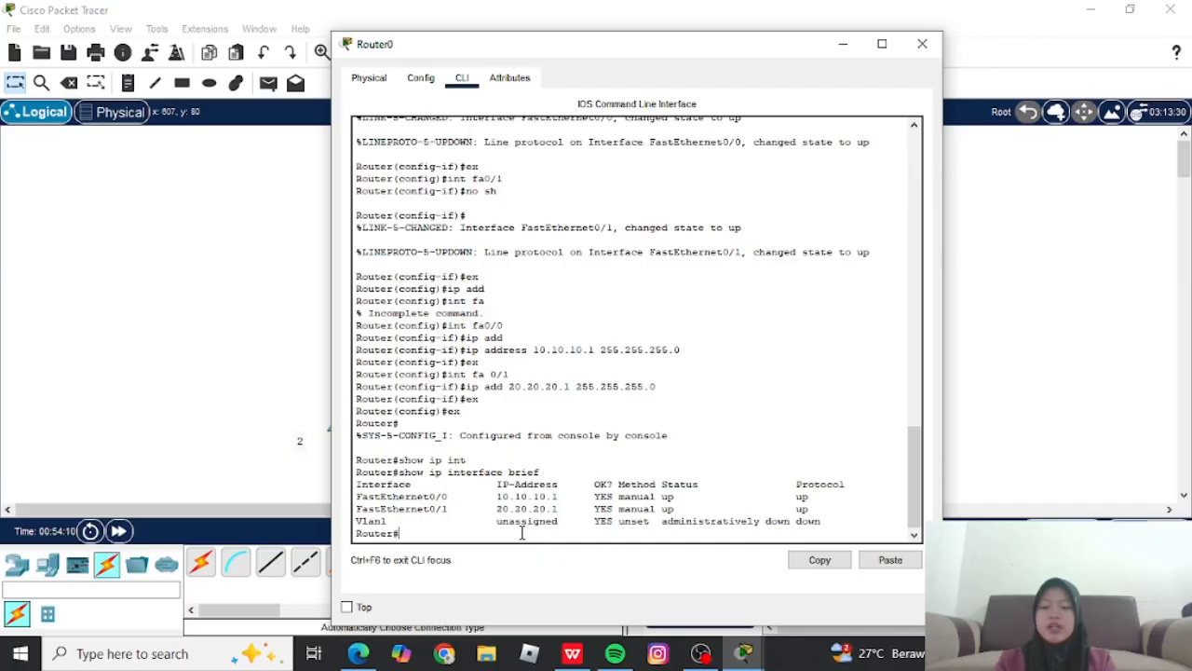
text(cont)
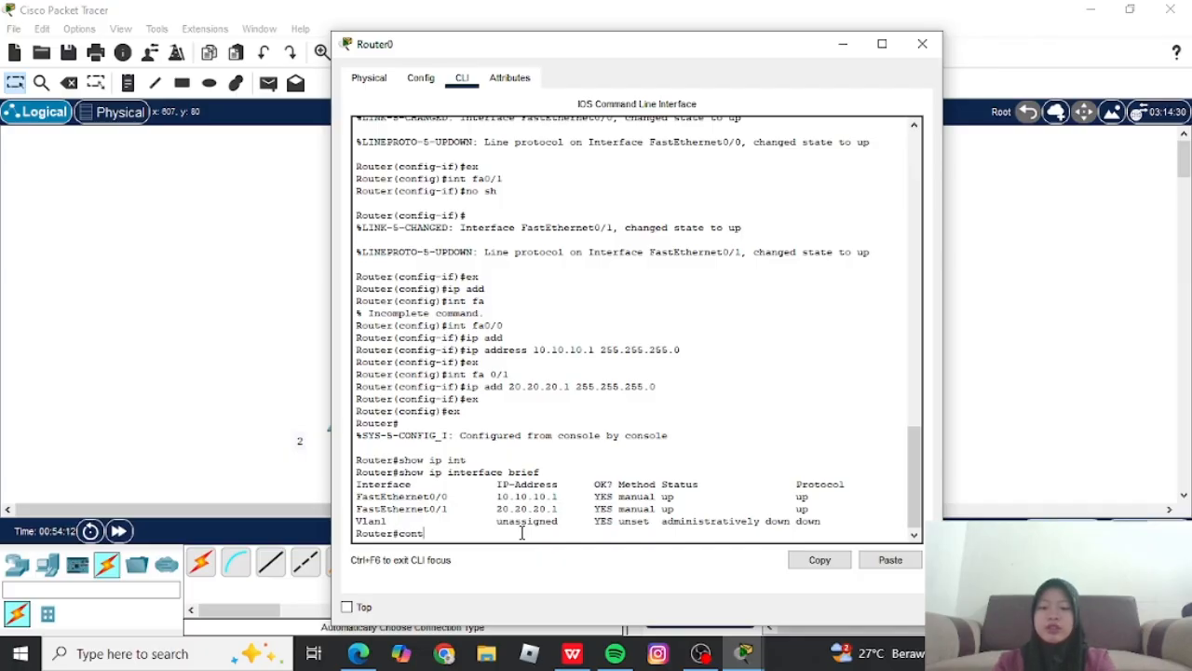
text( t)
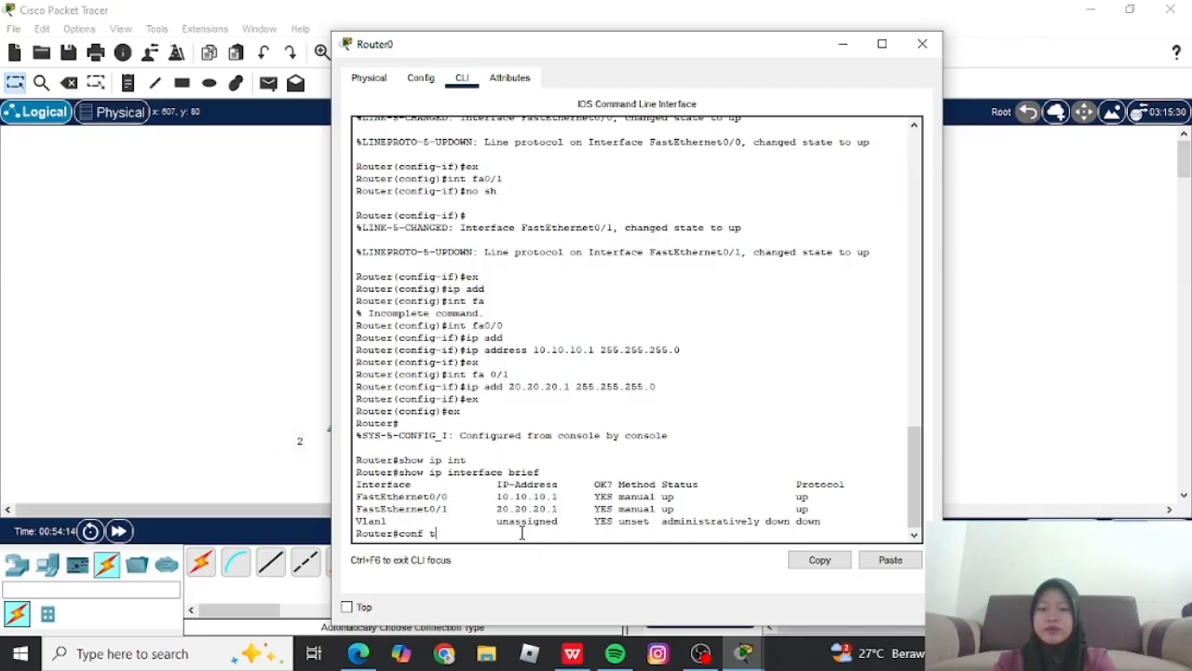
key(Return)
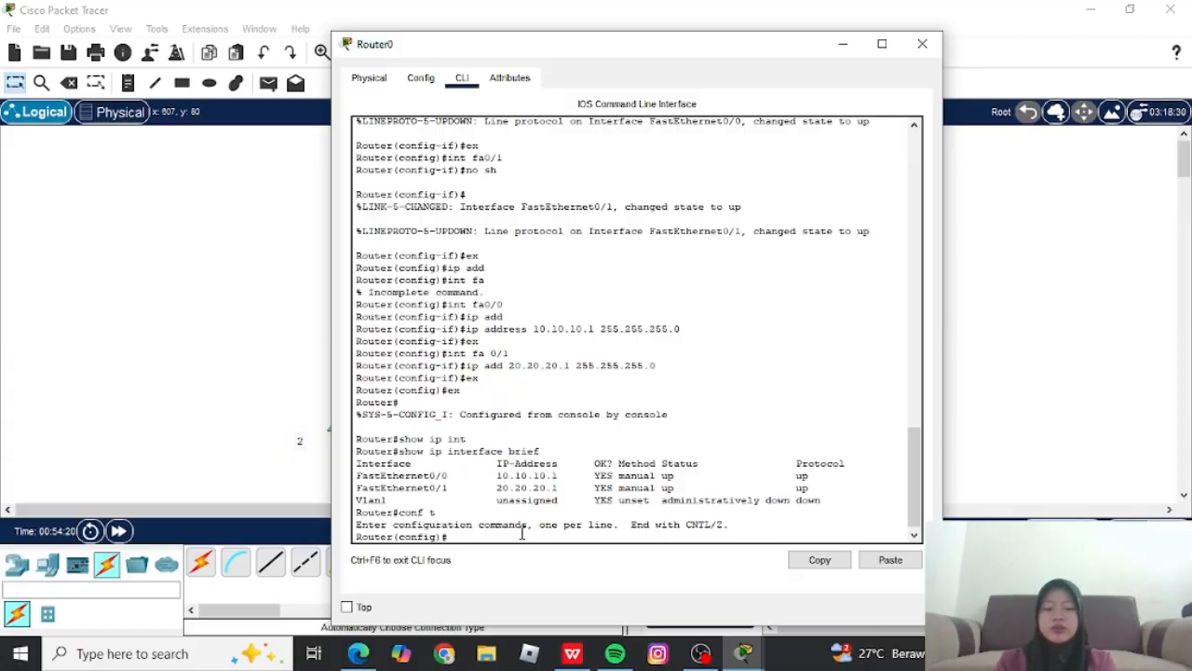
Enter interface configuration with int fa0/0, and step back one level to global configuration mode with exit.
text(int)
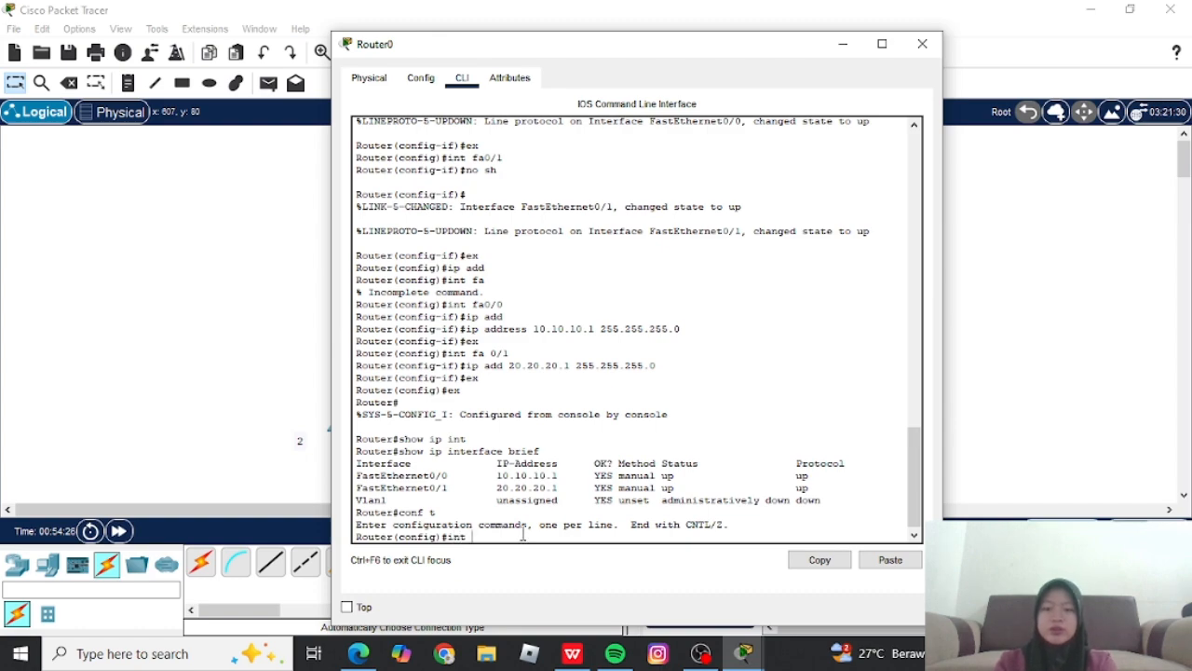
text( f)
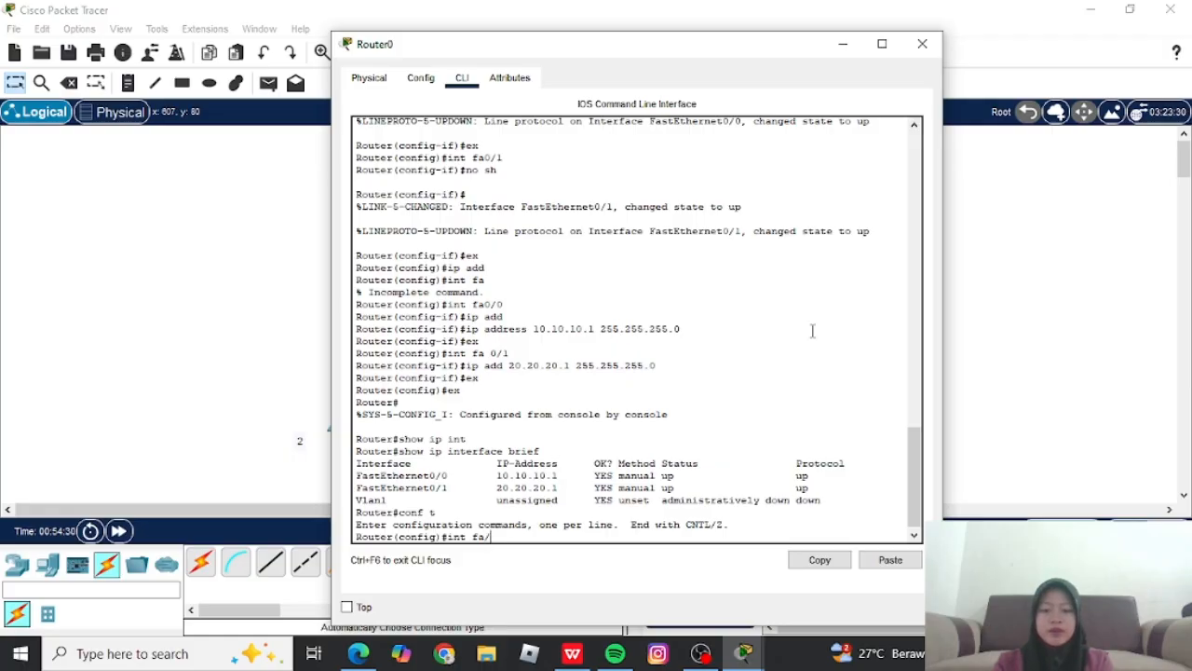
text(a0/0)
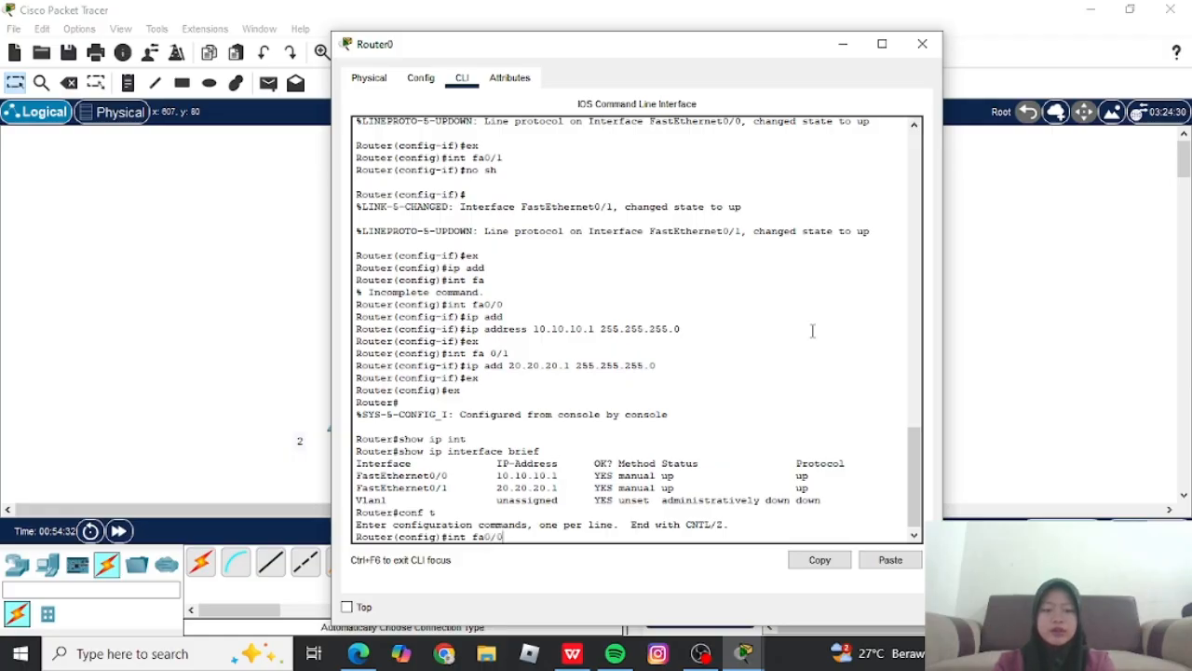
key(Return)
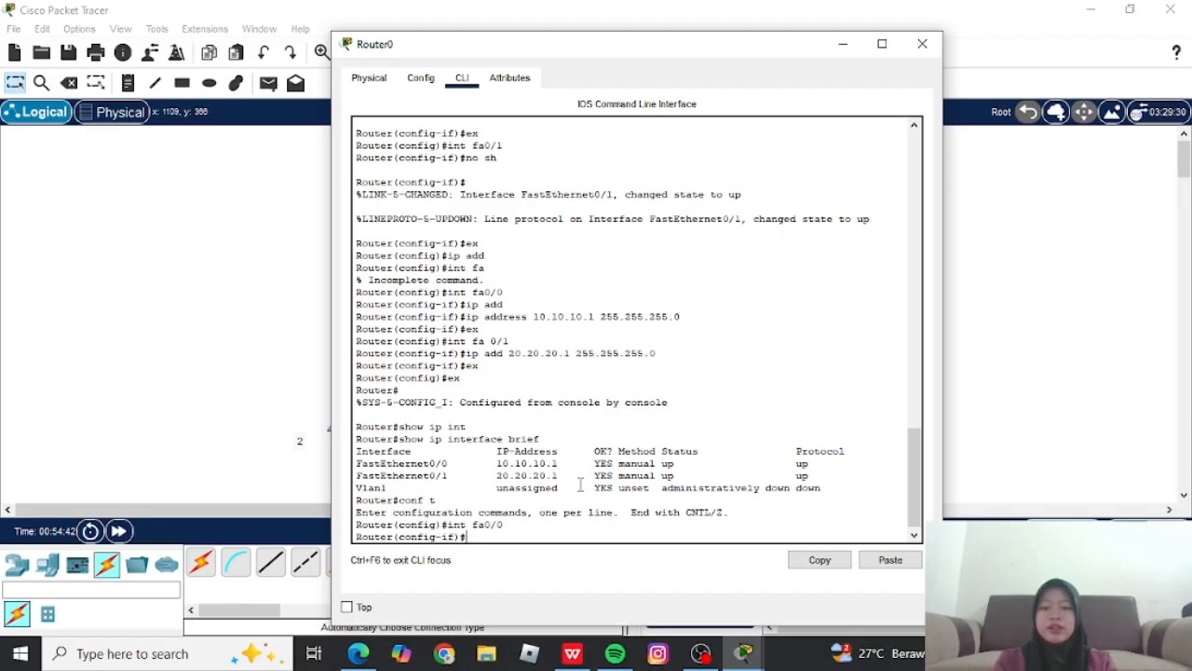
text(exit)
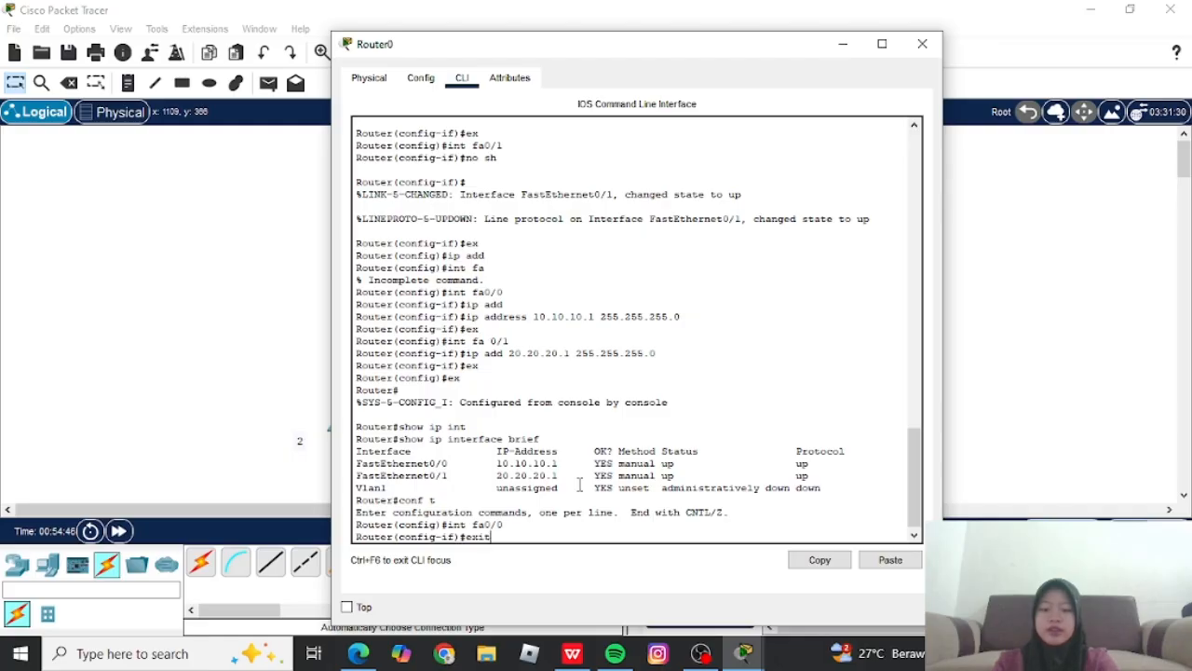
key(Return)
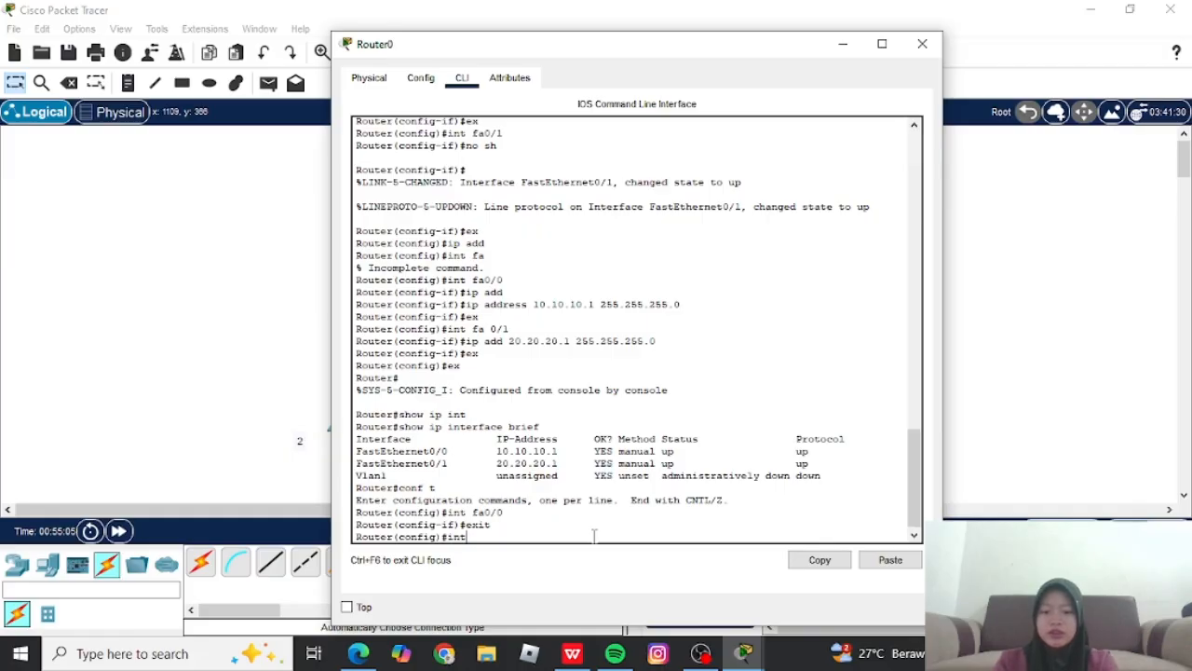
Re-enter interface configuration for fa0/0, and return straight to privileged EXEC mode with end.
text(a0)
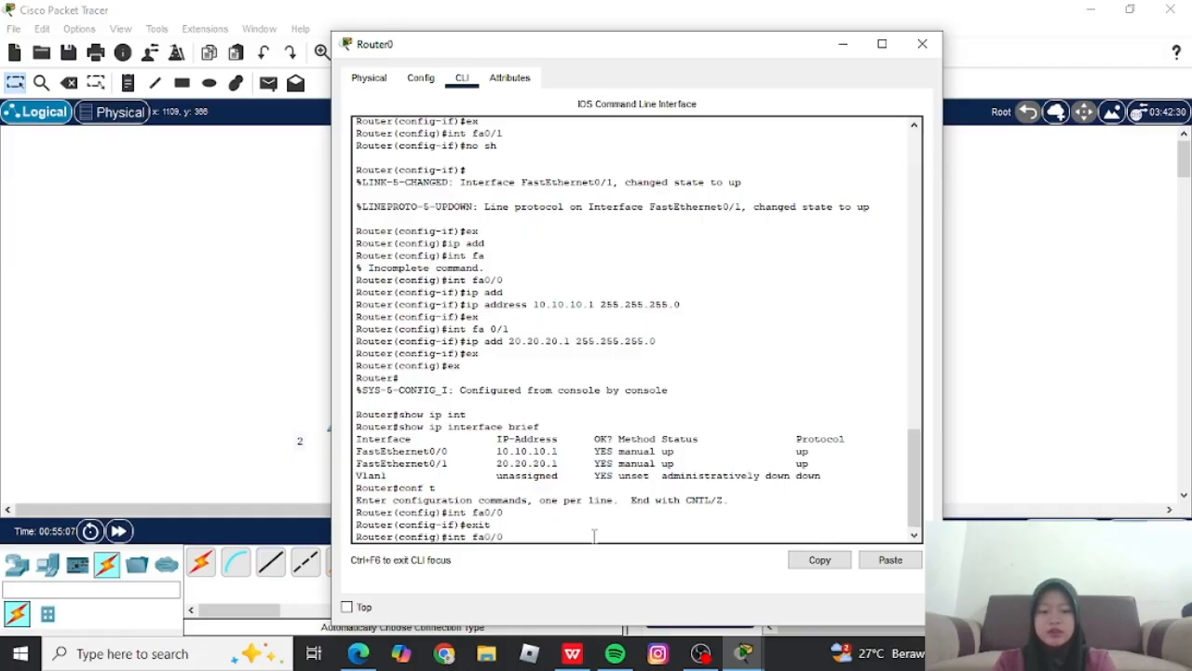
text(/0)
key(Return)
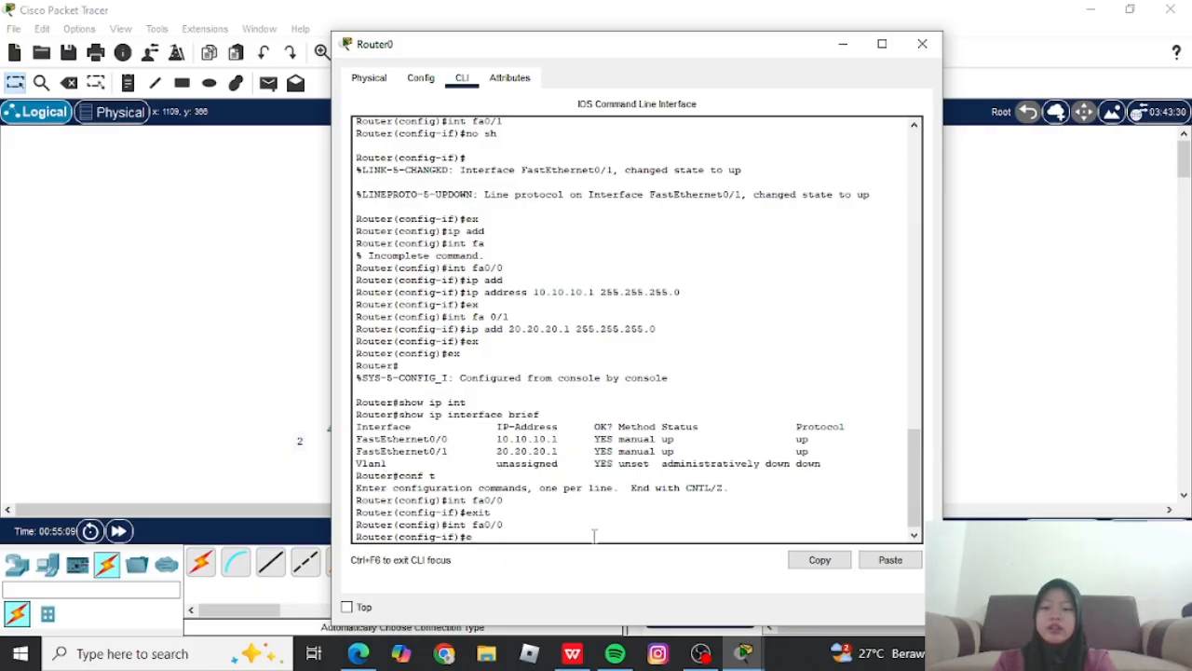
text(e)
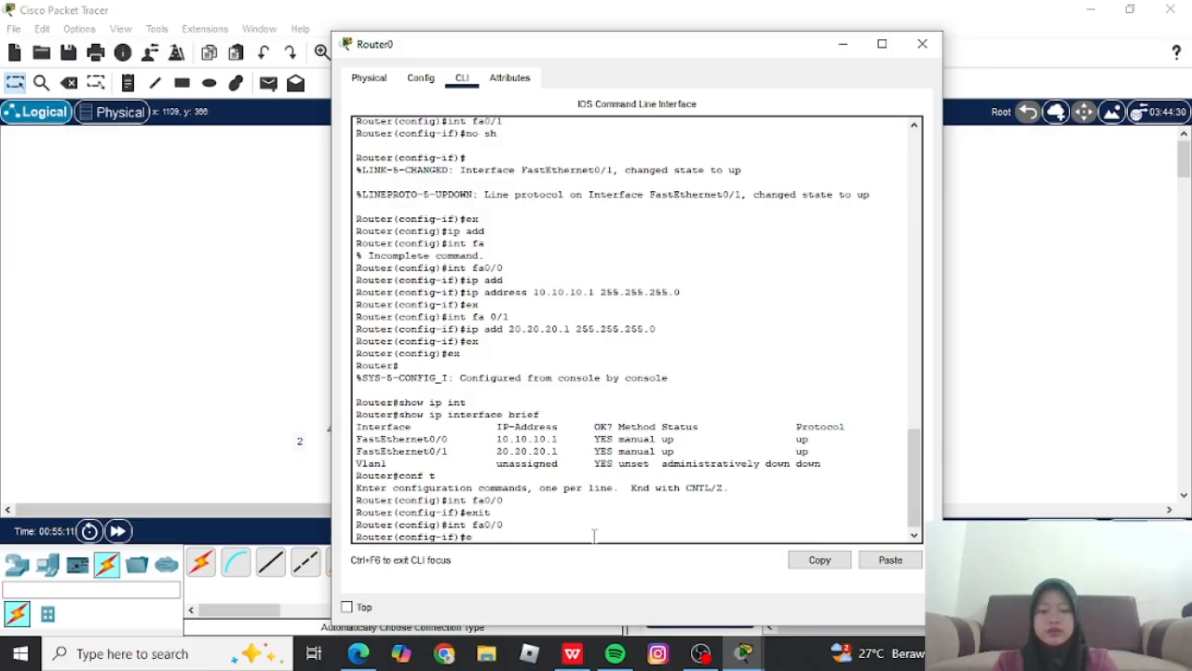
text(nd)
key(Return)
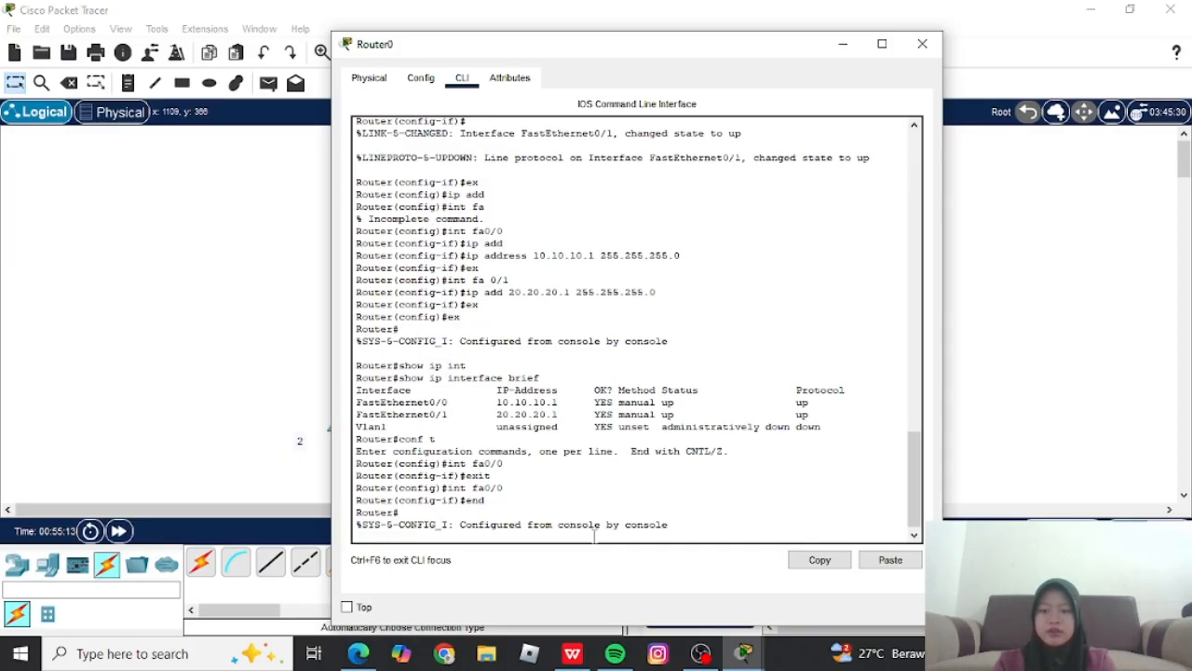